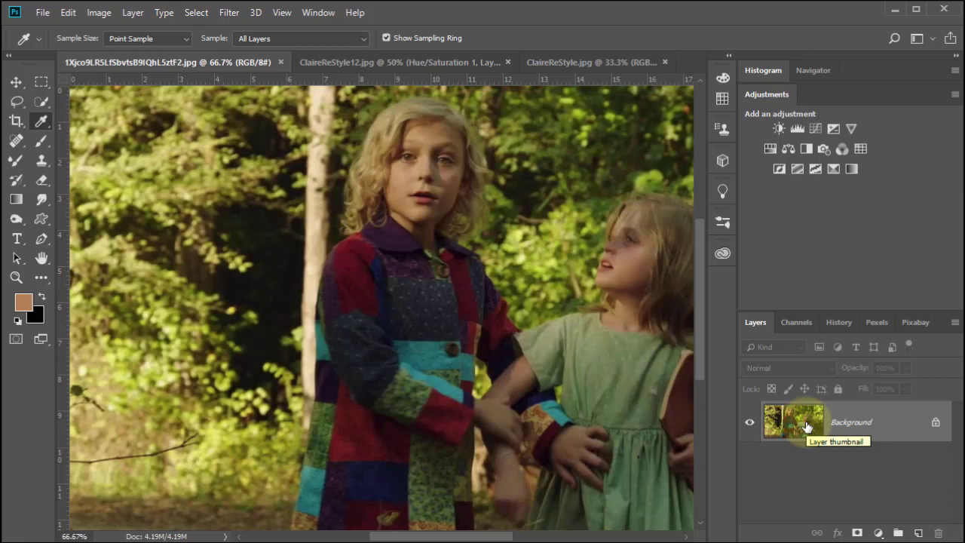
# Step: Duplicate the Background layer and, with Threshold set to 210 on the copy, mark the highlight on the tree trunk with a color sampler
pyautogui.hotkey('ctrl', 'j')
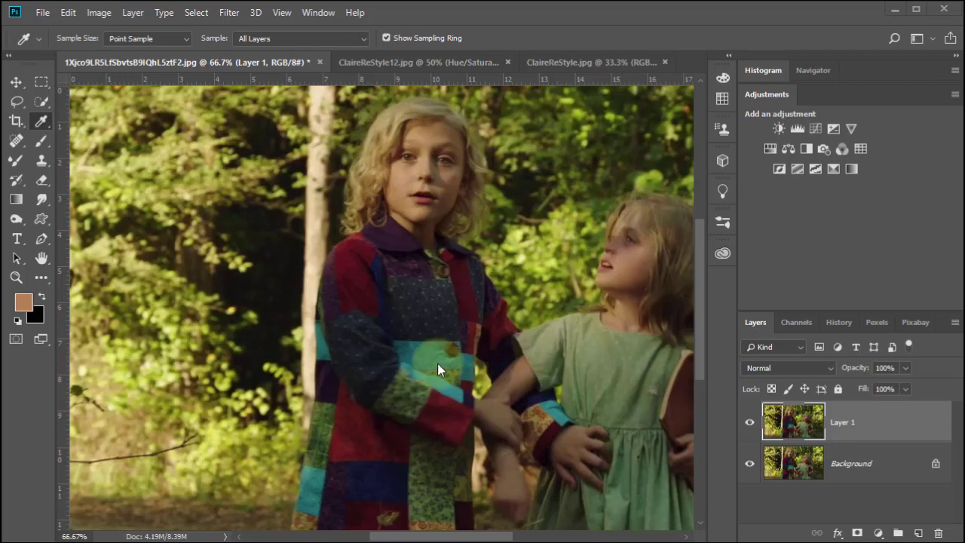
pyautogui.click(661, 229)
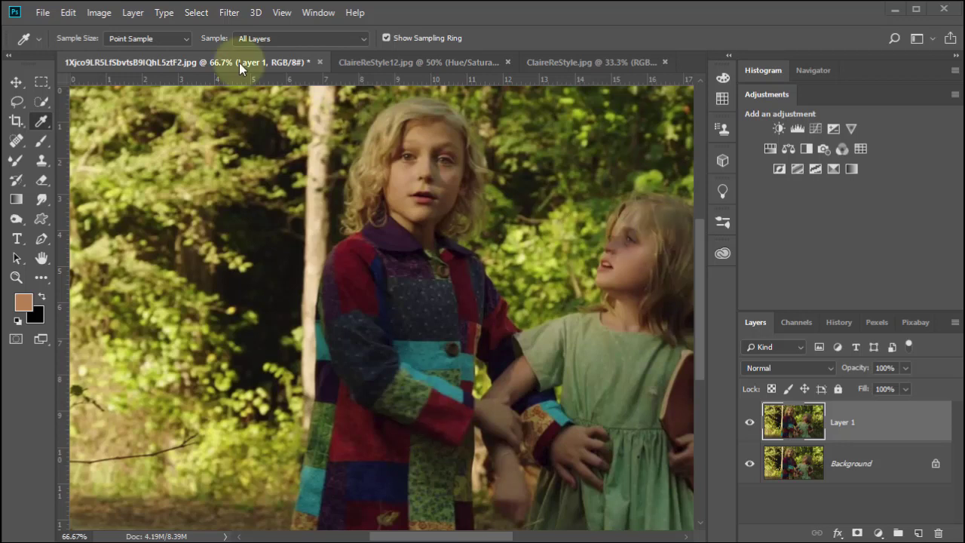
pyautogui.click(98, 14)
pyautogui.moveTo(126, 54)
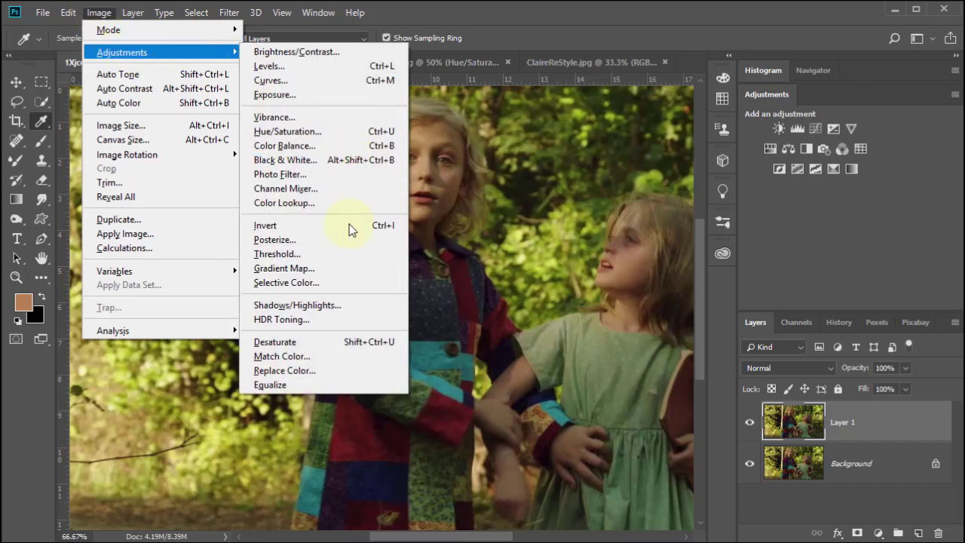
pyautogui.click(345, 259)
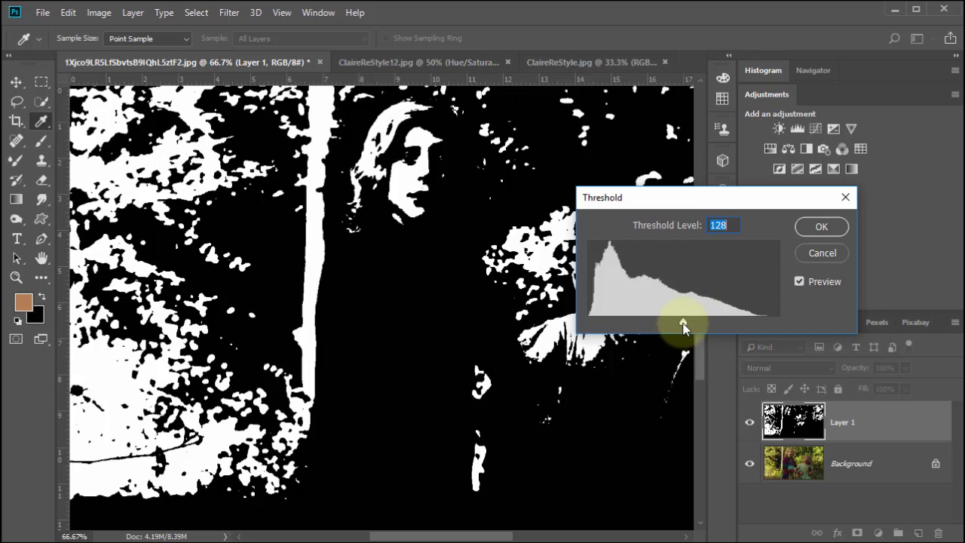
pyautogui.moveTo(683, 324); pyautogui.dragTo(744, 337)
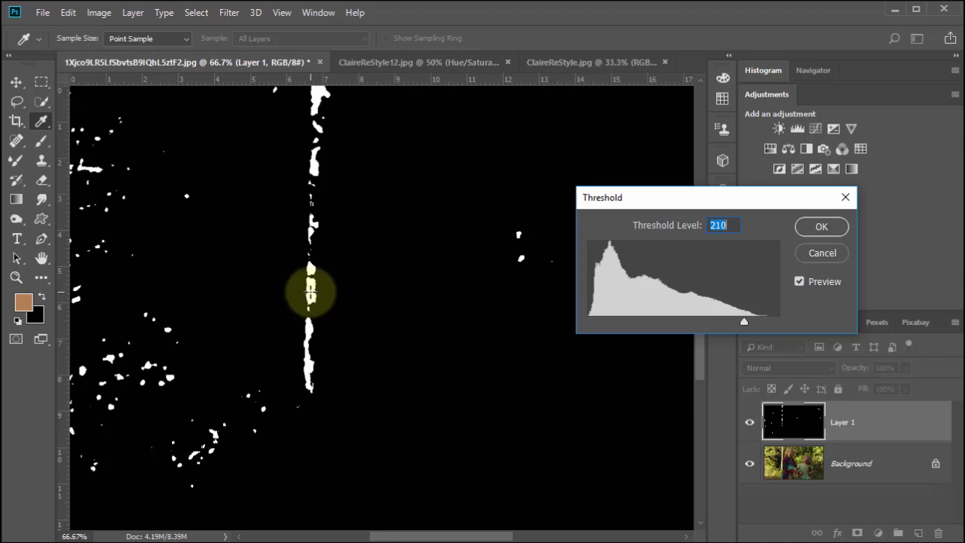
pyautogui.click(311, 290)
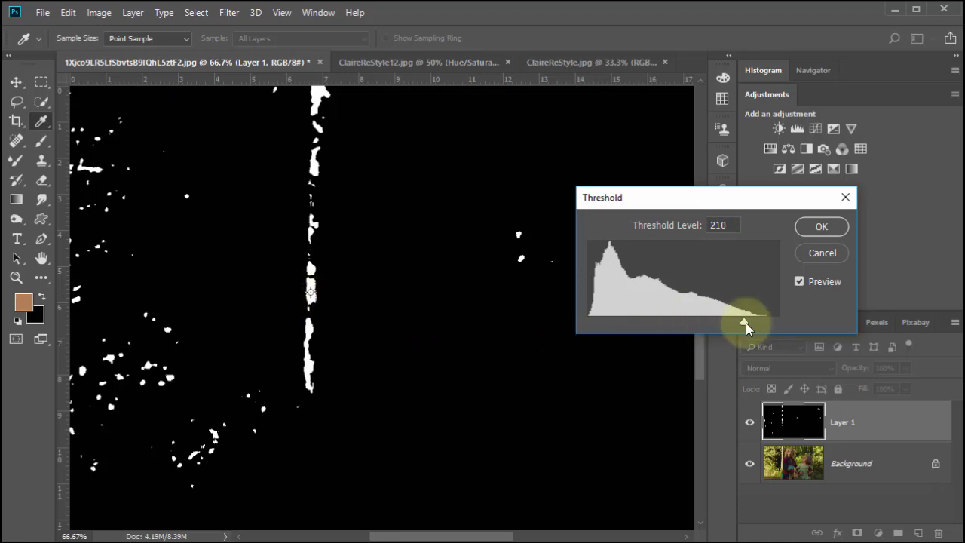
# Step: Lower the Threshold level to 9, mark the black patch on the coat sleeve with a second color sampler, and discard the threshold
pyautogui.moveTo(741, 326); pyautogui.dragTo(596, 321)
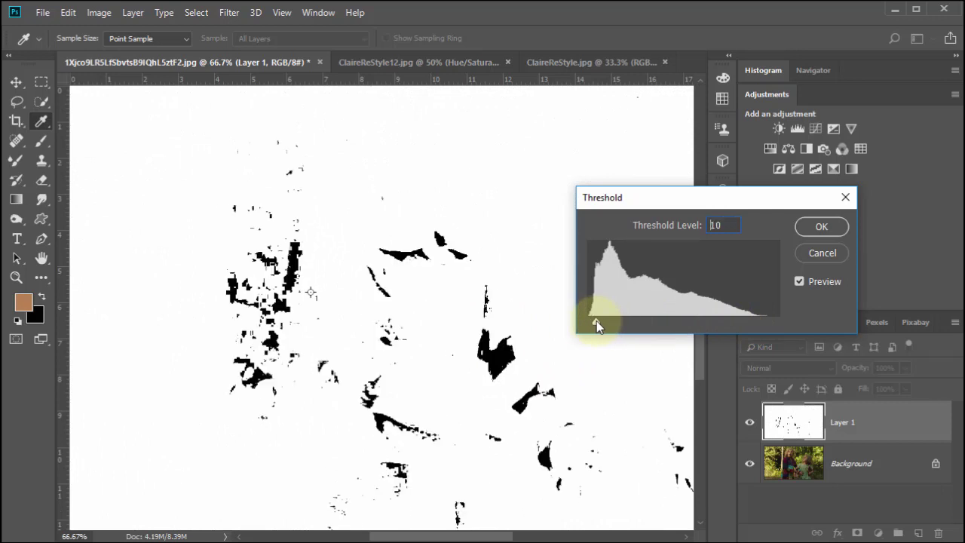
pyautogui.moveTo(596, 320); pyautogui.dragTo(594, 323)
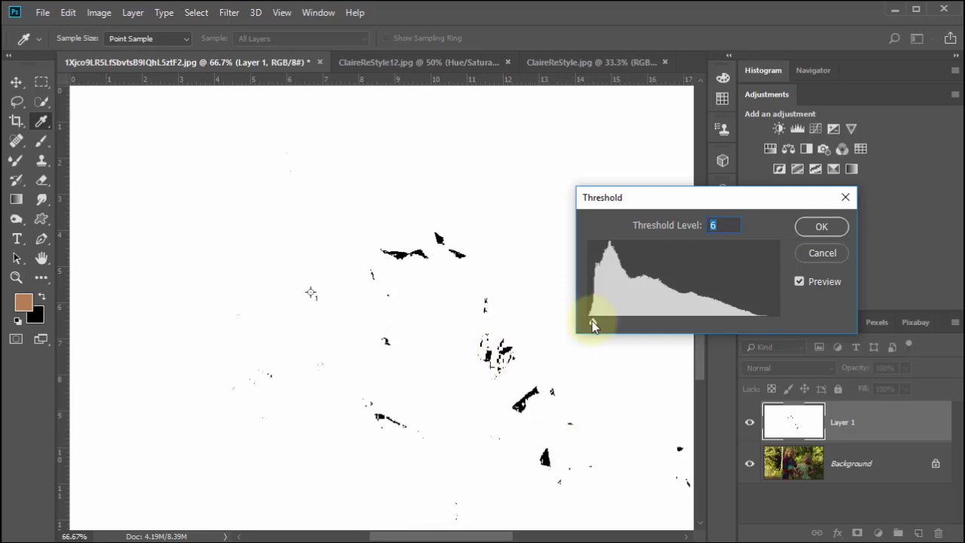
pyautogui.moveTo(591, 322); pyautogui.dragTo(595, 327)
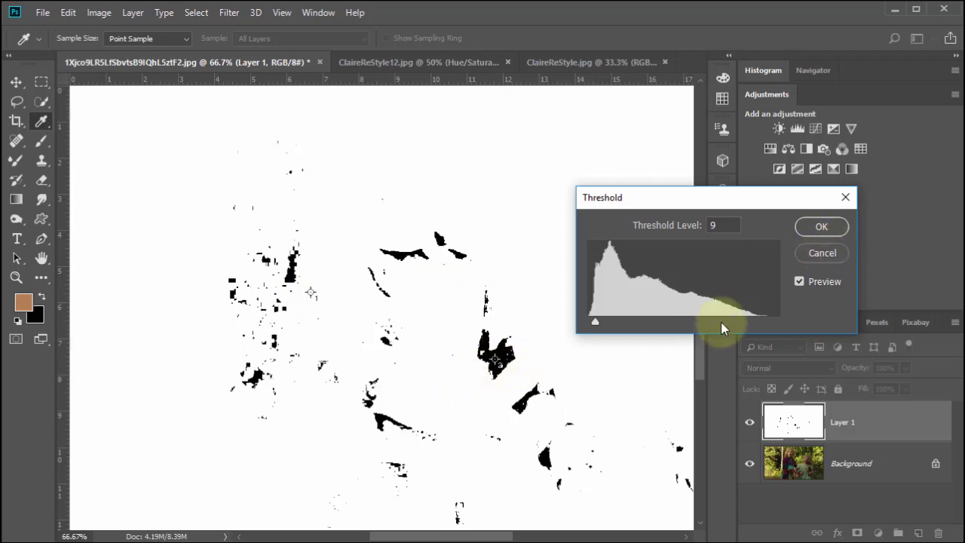
pyautogui.click(821, 253)
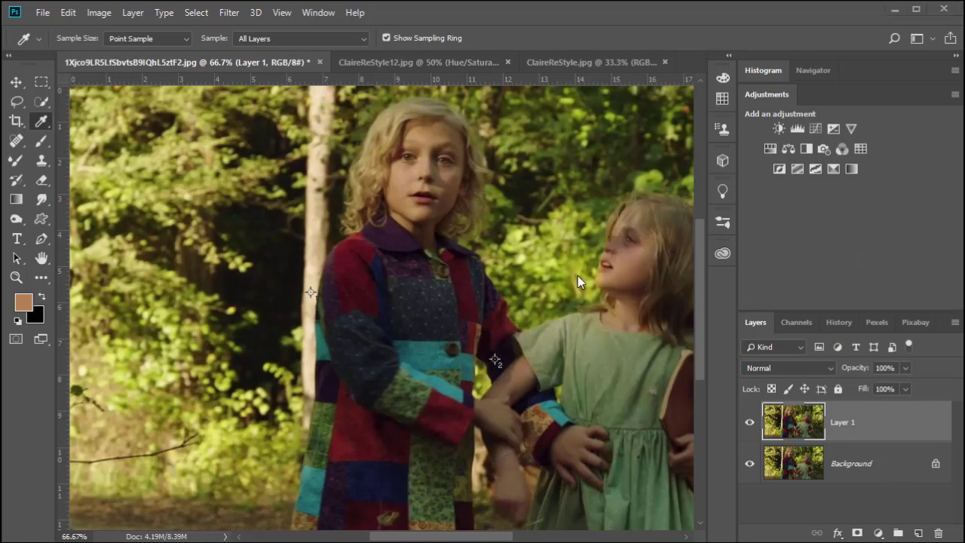
# Step: Start a Curves adjustment on the duplicated layer and position its dialog clear of the tree trunk
pyautogui.click(99, 13)
pyautogui.moveTo(123, 53)
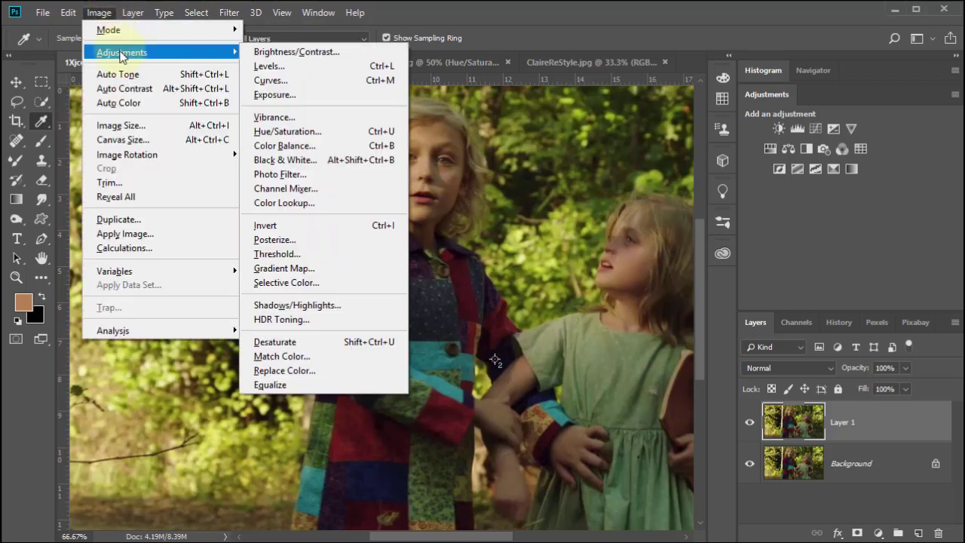
pyautogui.click(369, 80)
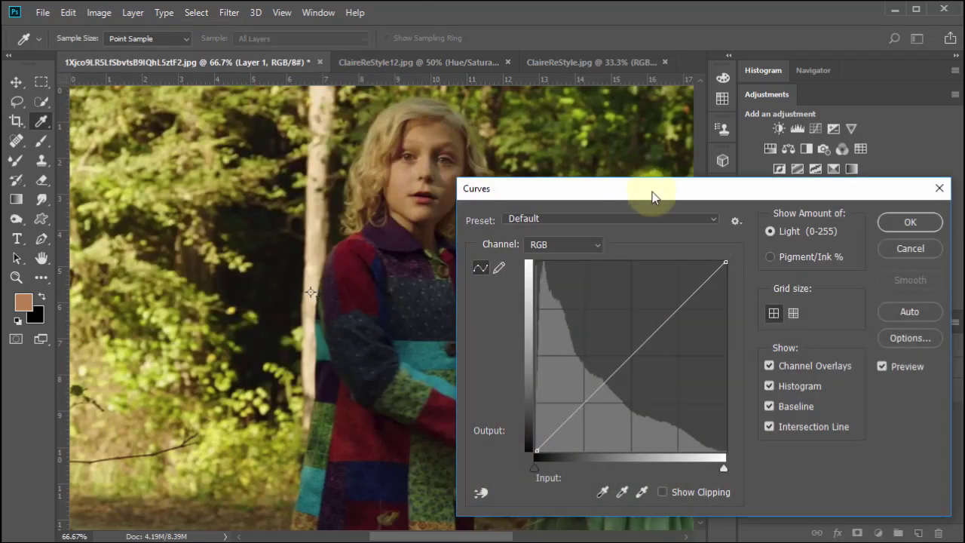
pyautogui.moveTo(646, 191); pyautogui.dragTo(696, 102)
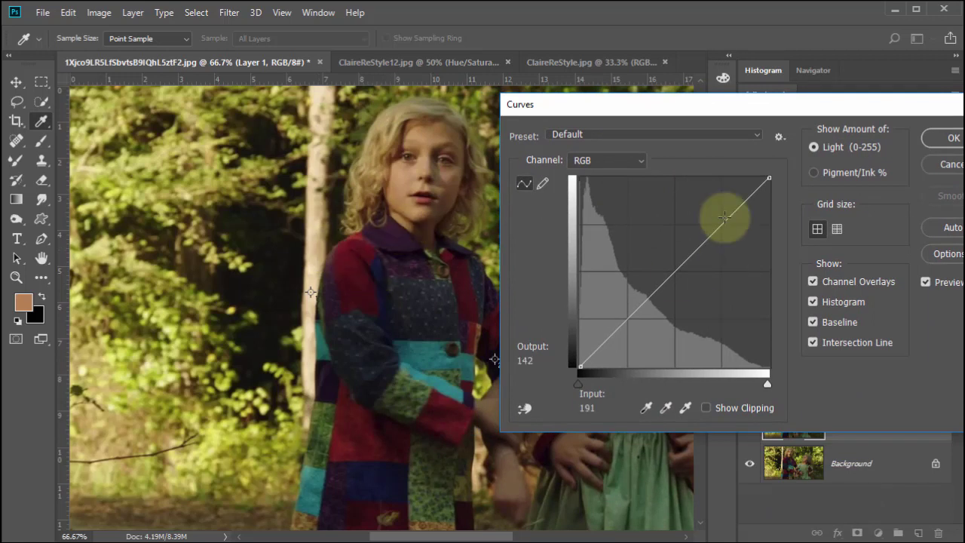
pyautogui.moveTo(654, 113); pyautogui.dragTo(612, 135)
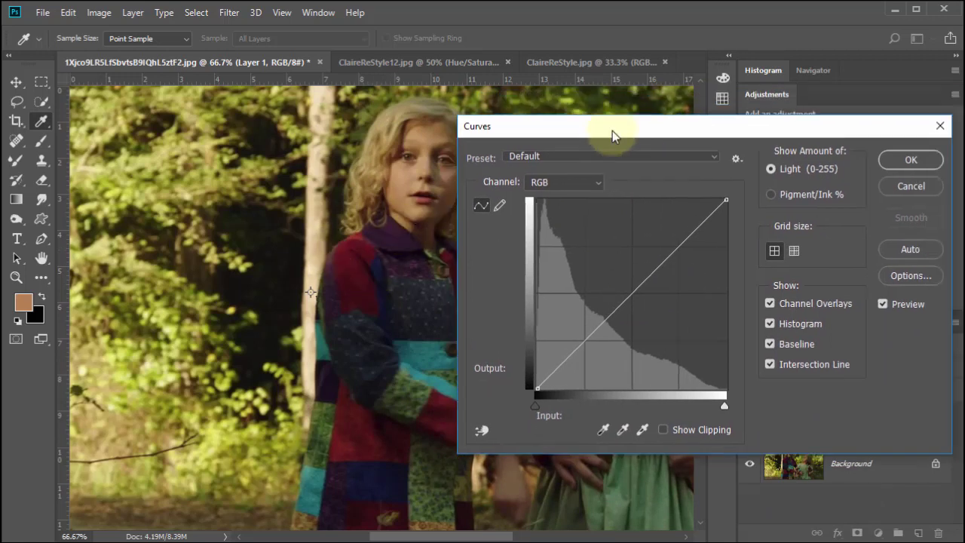
# Step: Mark a neutral midtone in the shaded area of the lower tree trunk with a third color sampler
pyautogui.moveTo(365, 214); pyautogui.dragTo(325, 244)
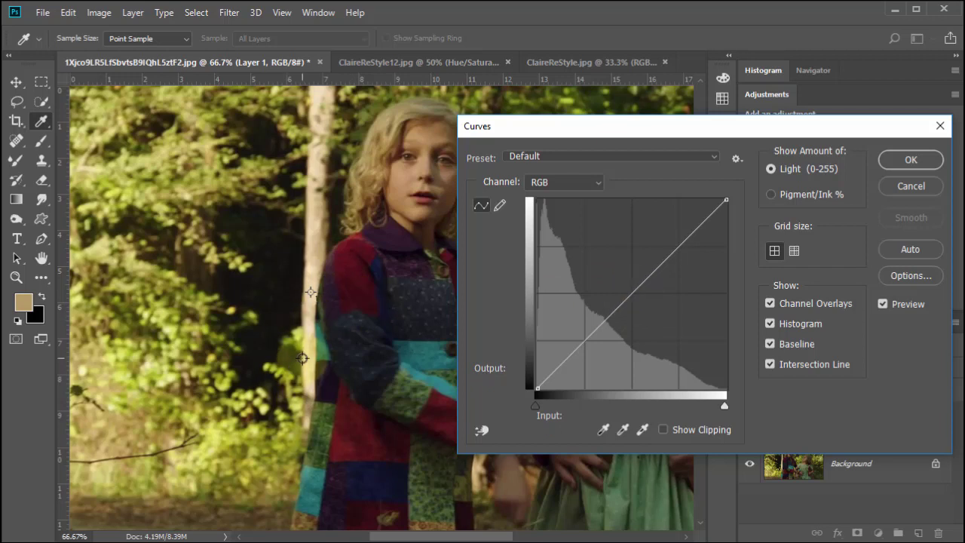
pyautogui.moveTo(304, 359); pyautogui.dragTo(317, 396)
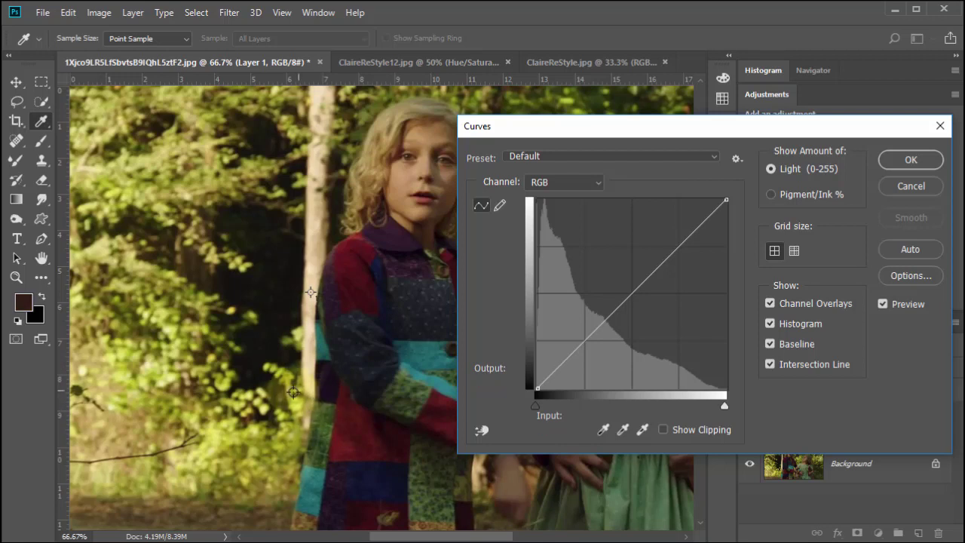
pyautogui.click(329, 416)
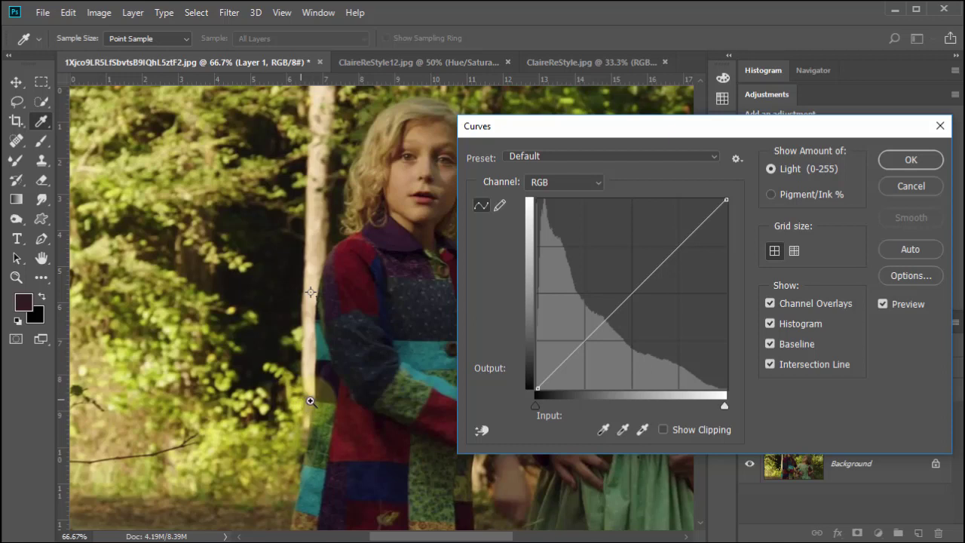
pyautogui.moveTo(304, 400); pyautogui.dragTo(405, 478)
pyautogui.moveTo(339, 422); pyautogui.dragTo(341, 423)
pyautogui.click(339, 423)
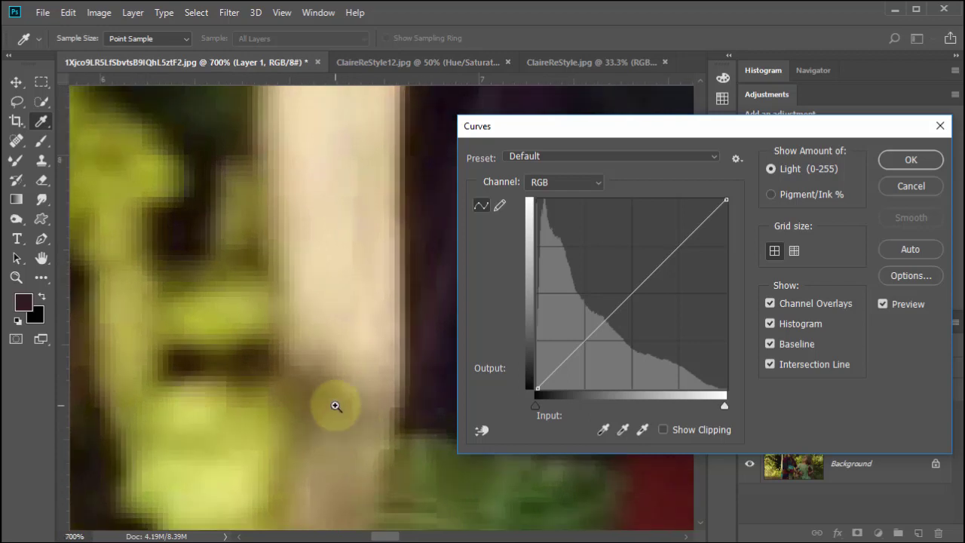
pyautogui.click(335, 406)
pyautogui.click(336, 406)
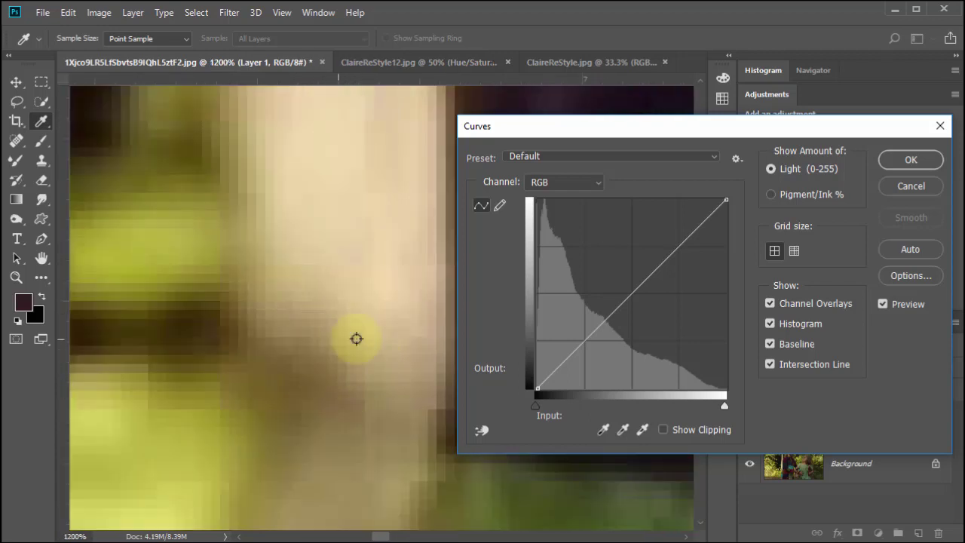
pyautogui.moveTo(335, 319); pyautogui.dragTo(341, 367)
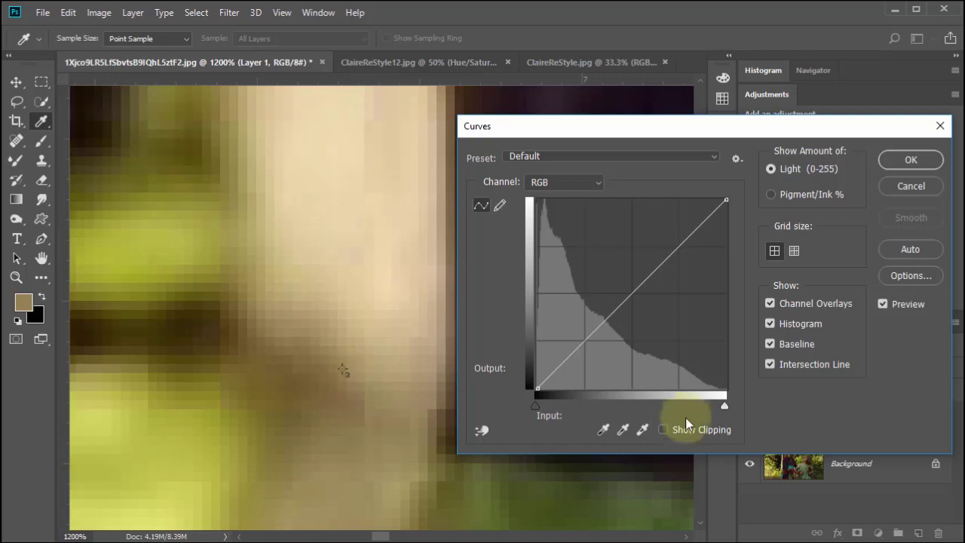
# Step: Set the Curves gray point at the third color sampler on the tree trunk
pyautogui.click(624, 429)
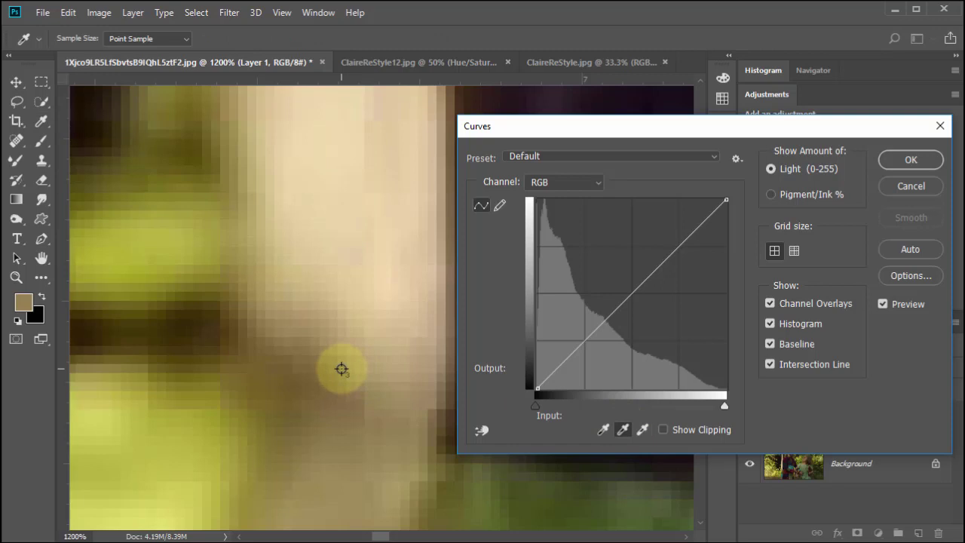
pyautogui.click(341, 368)
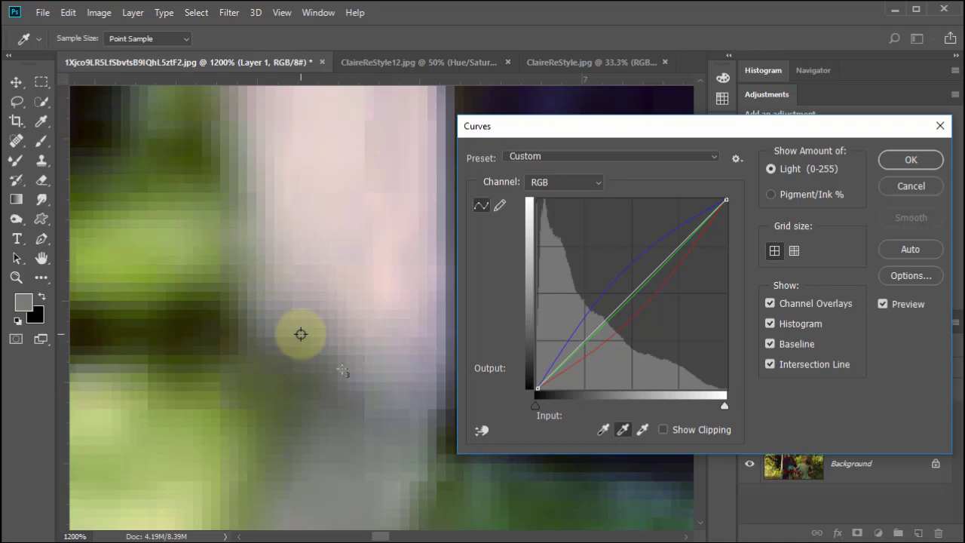
pyautogui.hotkey('ctrl', '0')
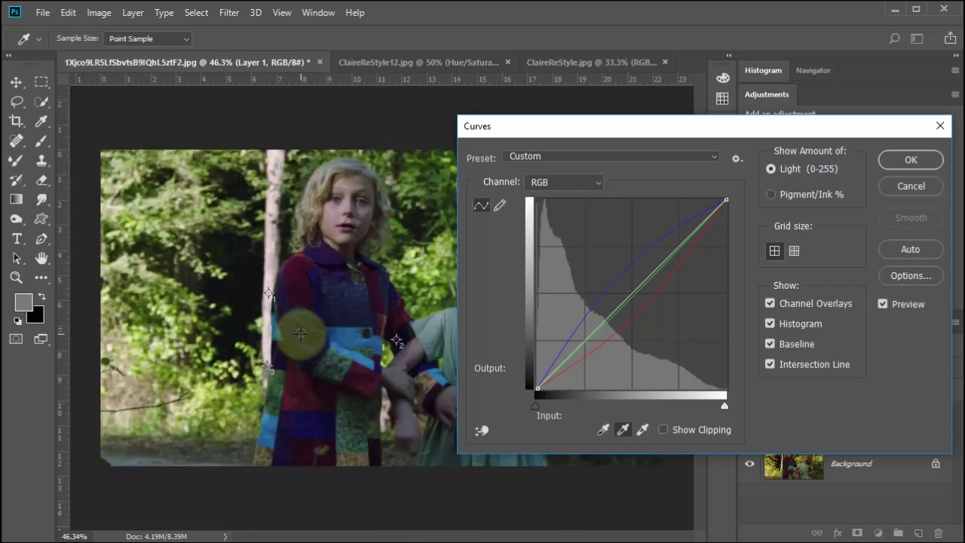
# Step: Set the Curves black point at the second color sampler on the dark coat sleeve
pyautogui.moveTo(552, 125); pyautogui.dragTo(638, 135)
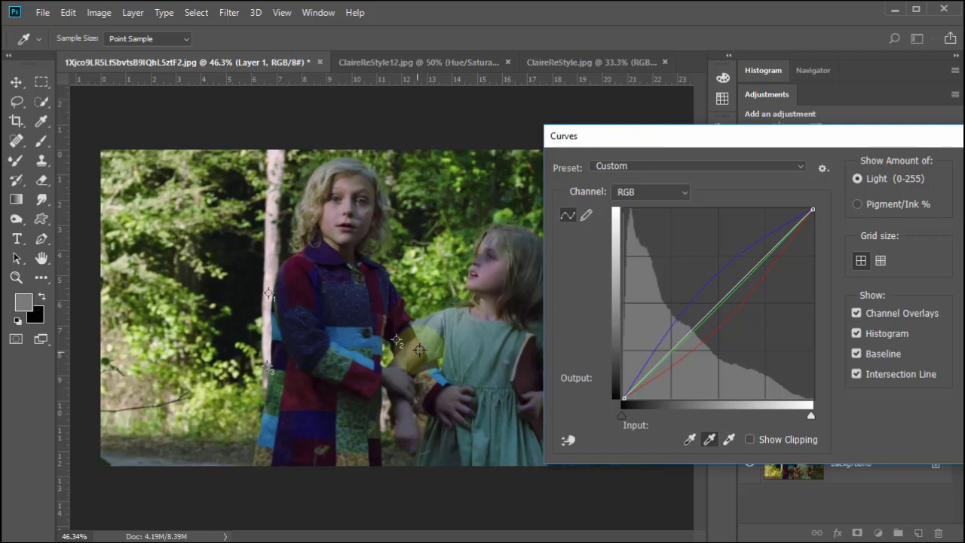
pyautogui.click(387, 329)
pyautogui.moveTo(387, 329); pyautogui.dragTo(448, 395)
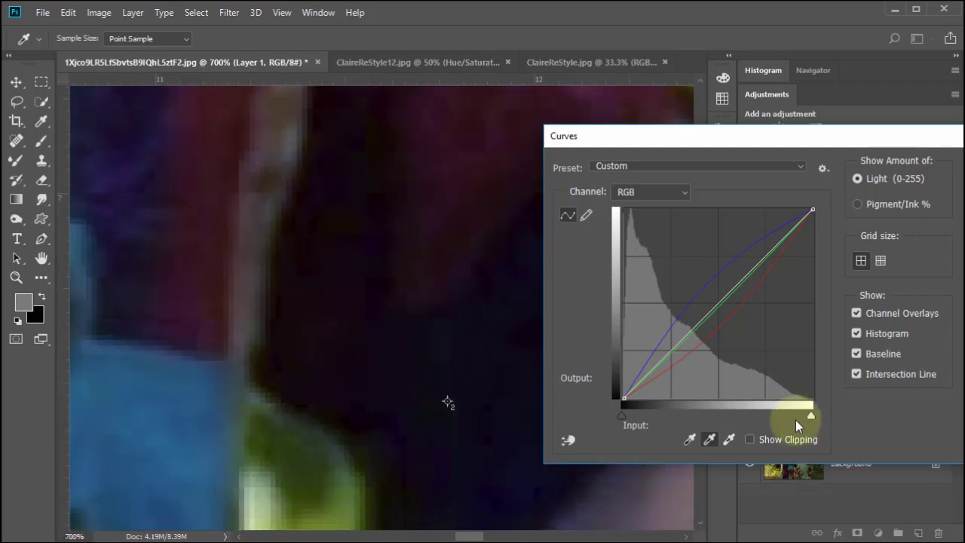
pyautogui.click(689, 439)
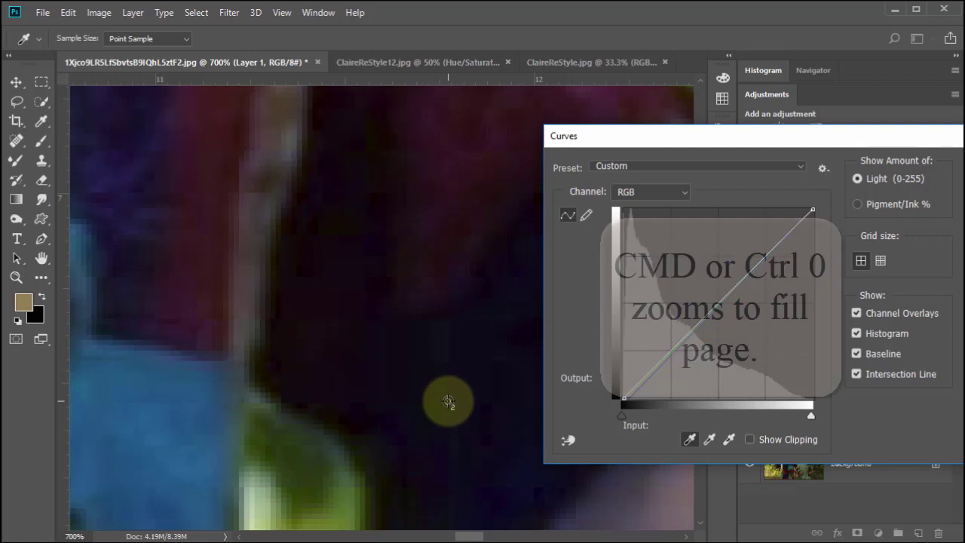
pyautogui.click(448, 401)
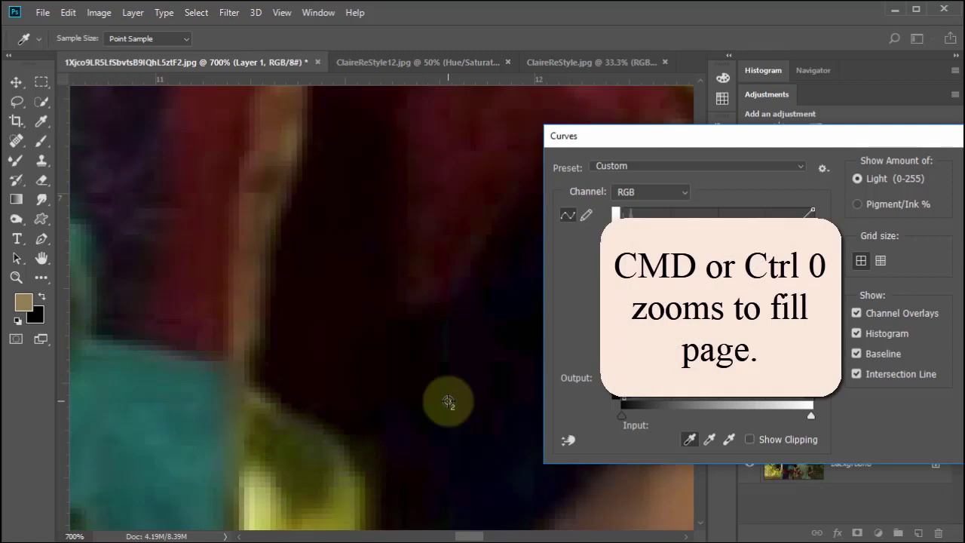
# Step: Set the Curves white point at the first color sampler on the tree trunk and apply the adjustment
pyautogui.hotkey('ctrl', '0')
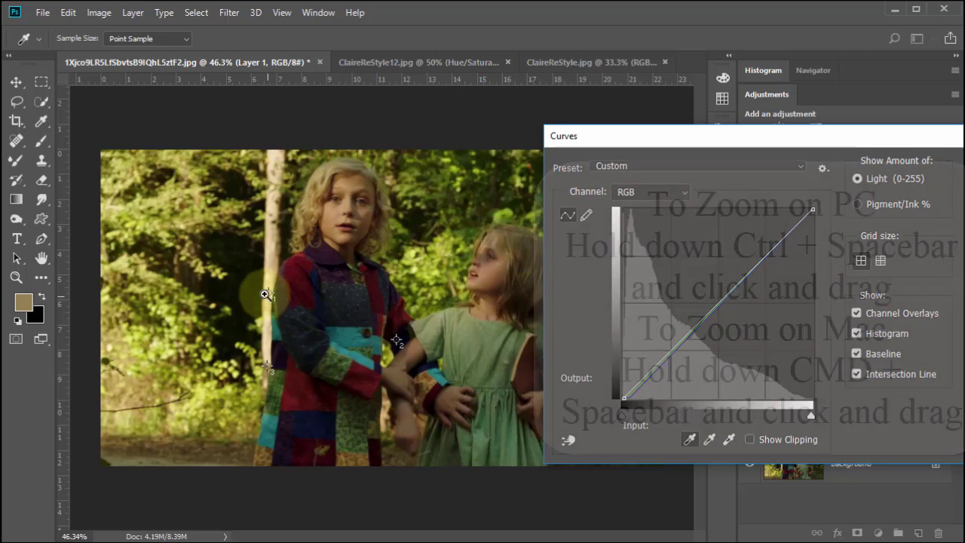
pyautogui.moveTo(266, 294); pyautogui.dragTo(421, 380)
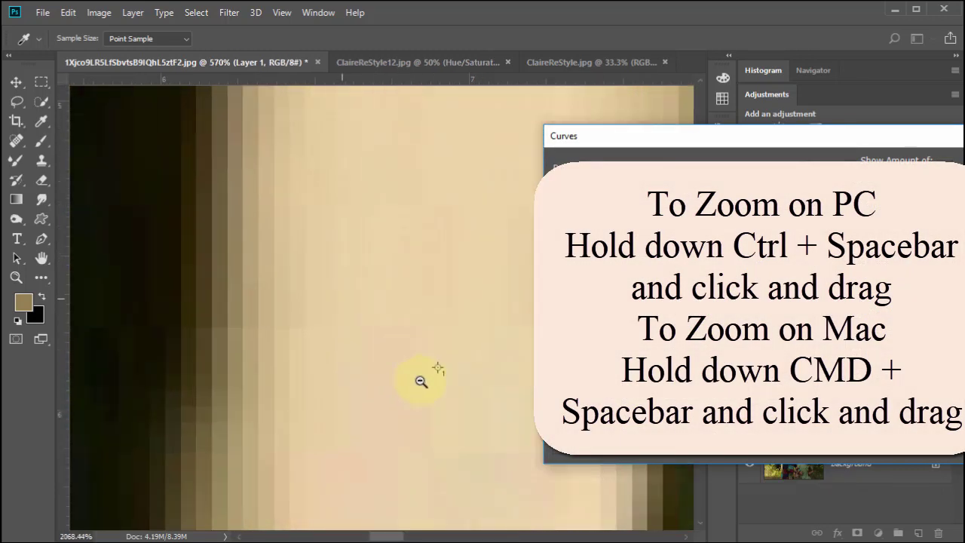
pyautogui.moveTo(478, 396); pyautogui.dragTo(381, 324)
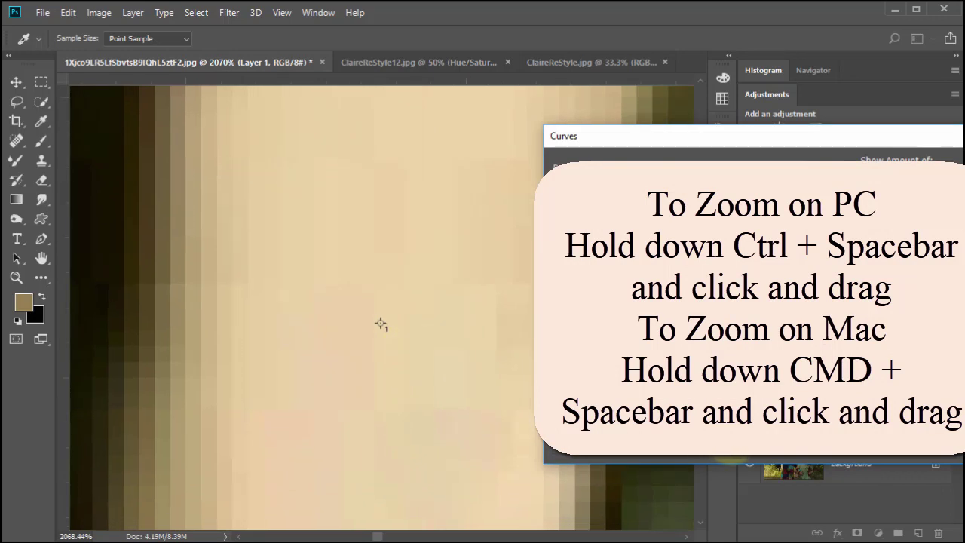
pyautogui.click(381, 324)
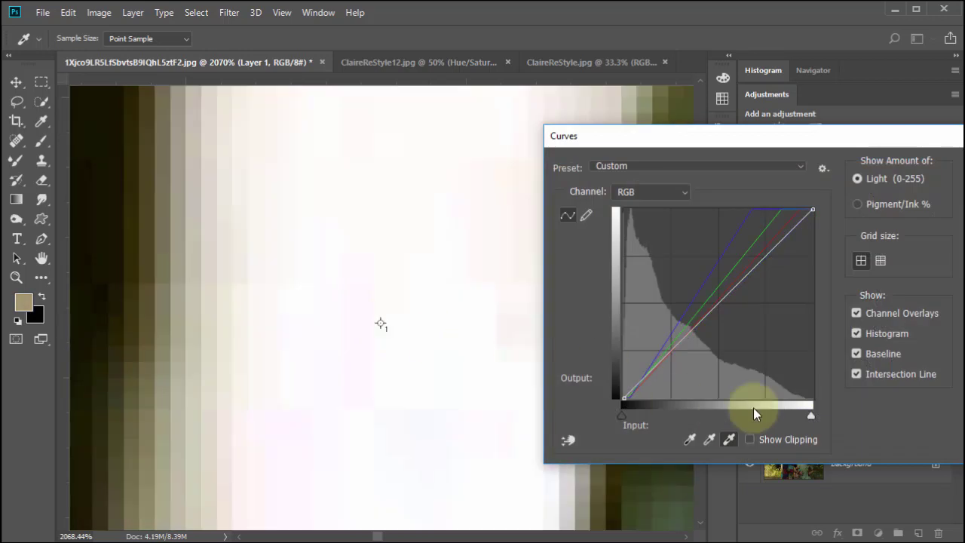
pyautogui.moveTo(572, 135); pyautogui.dragTo(316, 128)
pyautogui.click(741, 165)
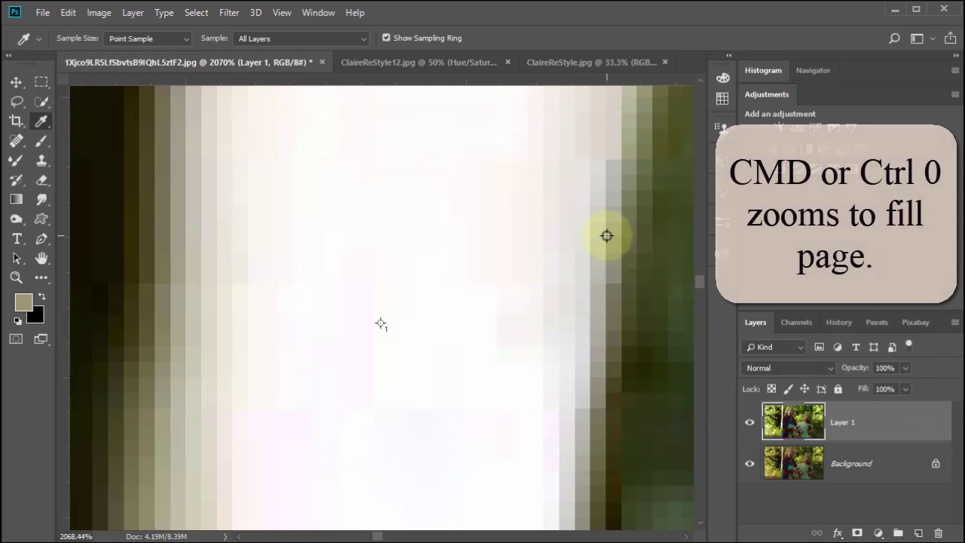
# Step: Toggle the visibility of the corrected layer to compare the whole photo before and after the color correction
pyautogui.hotkey('ctrl', '0')
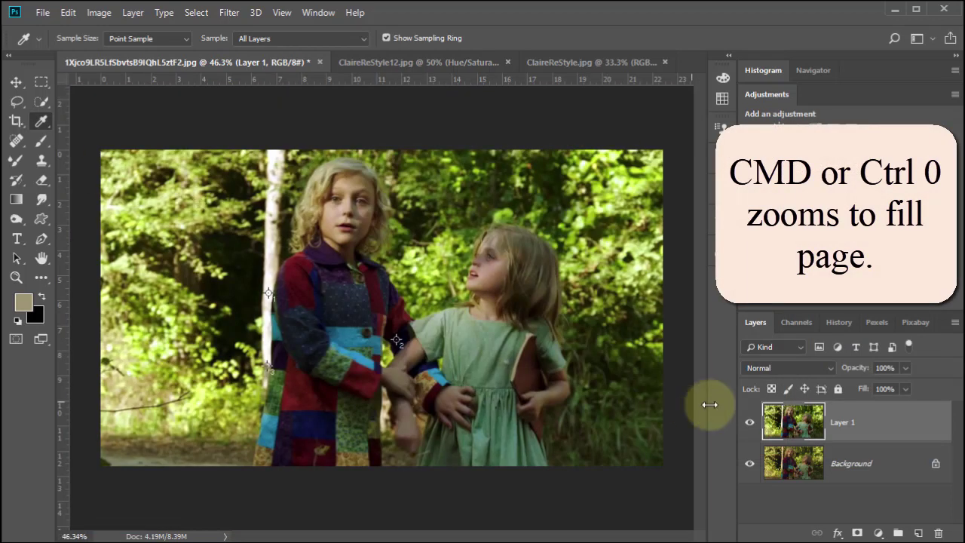
pyautogui.click(750, 424)
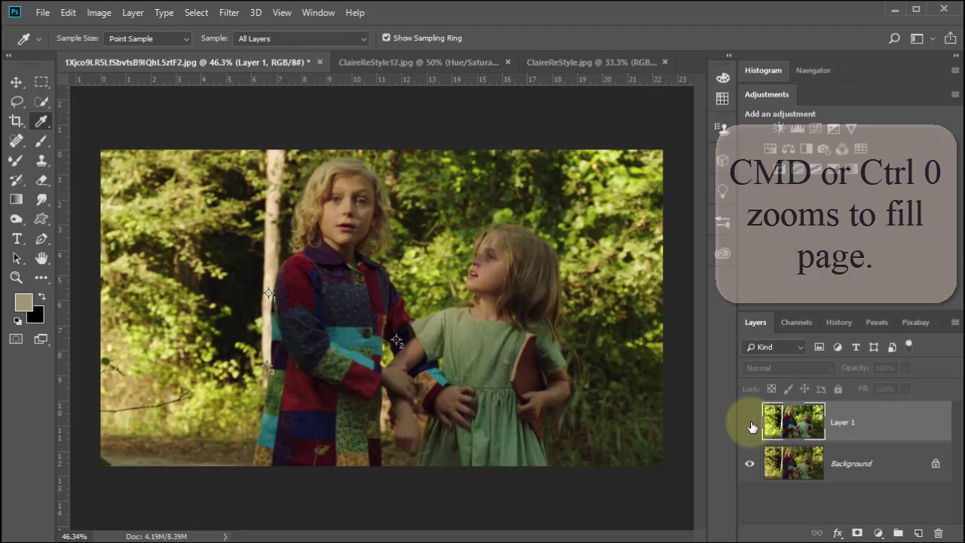
pyautogui.click(749, 423)
pyautogui.click(750, 424)
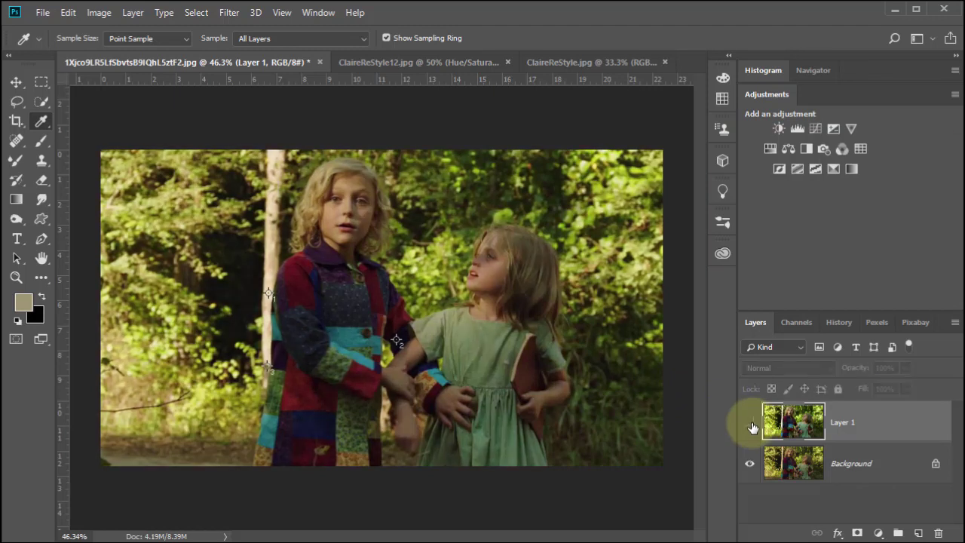
# Step: Hide and show Layer 1 repeatedly to compare the corrected colors with the original Background
pyautogui.click(750, 424)
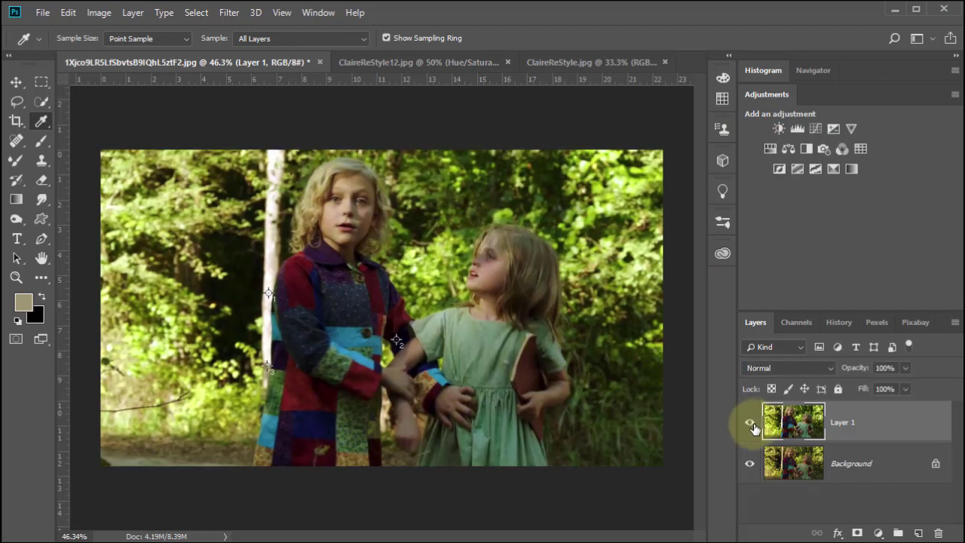
pyautogui.click(755, 429)
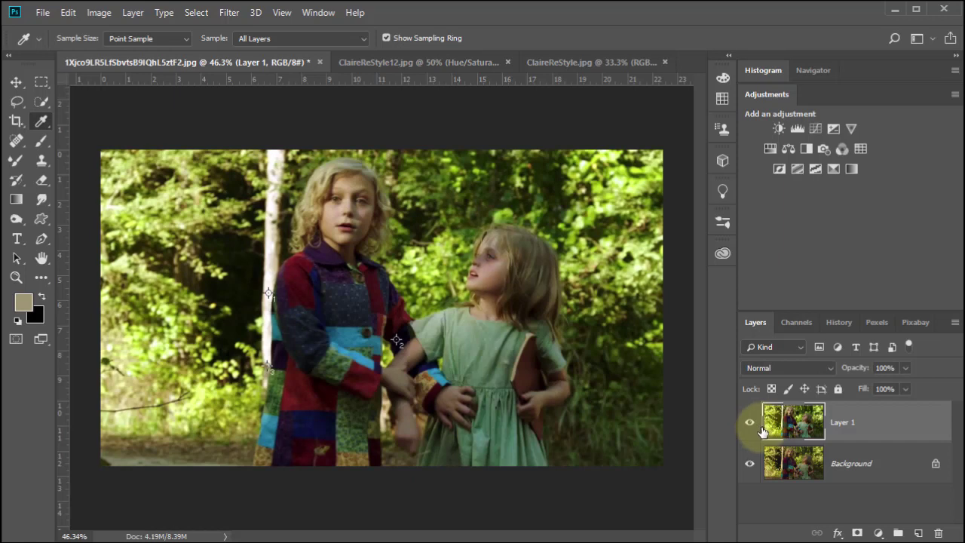
pyautogui.click(749, 423)
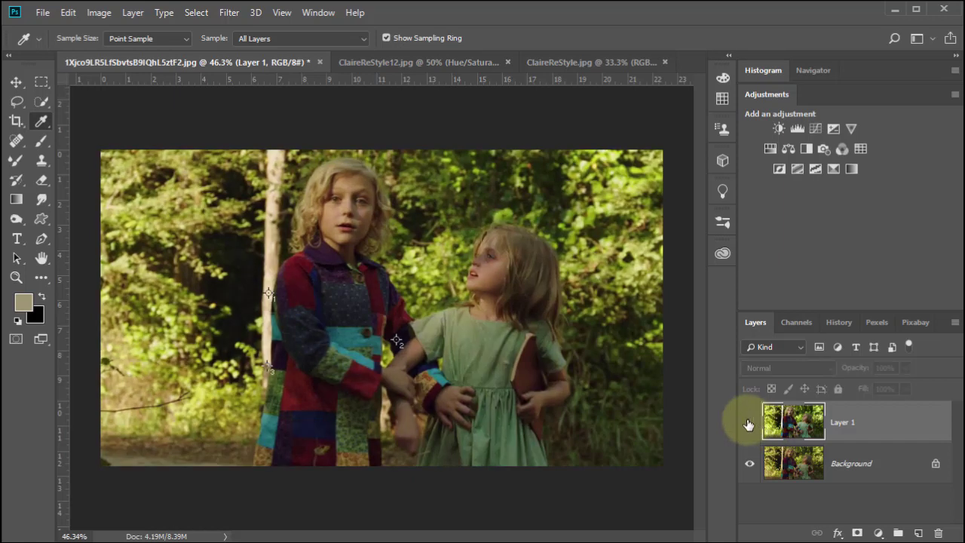
pyautogui.click(749, 426)
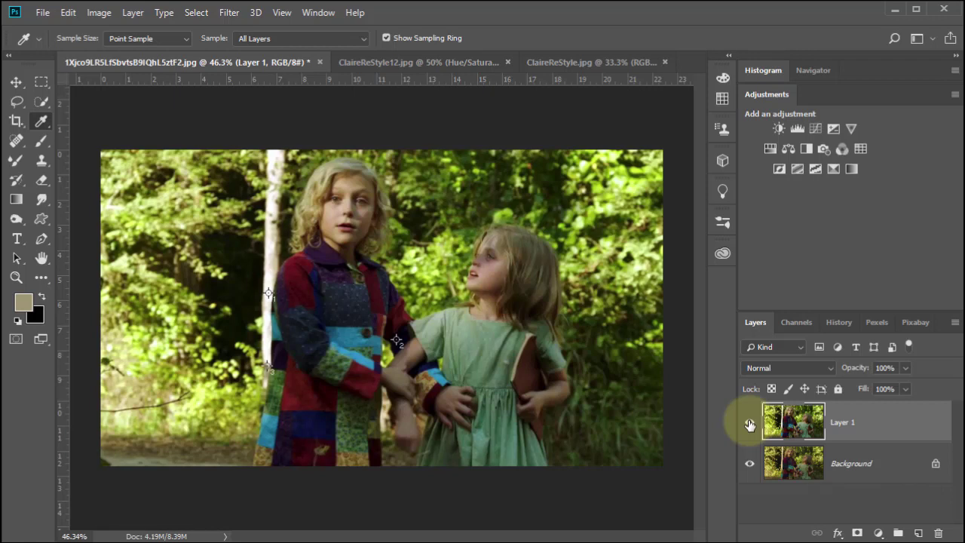
# Step: Add a Hue/Saturation adjustment layer with Hue -7, Saturation -14 and Lightness -2
pyautogui.click(770, 150)
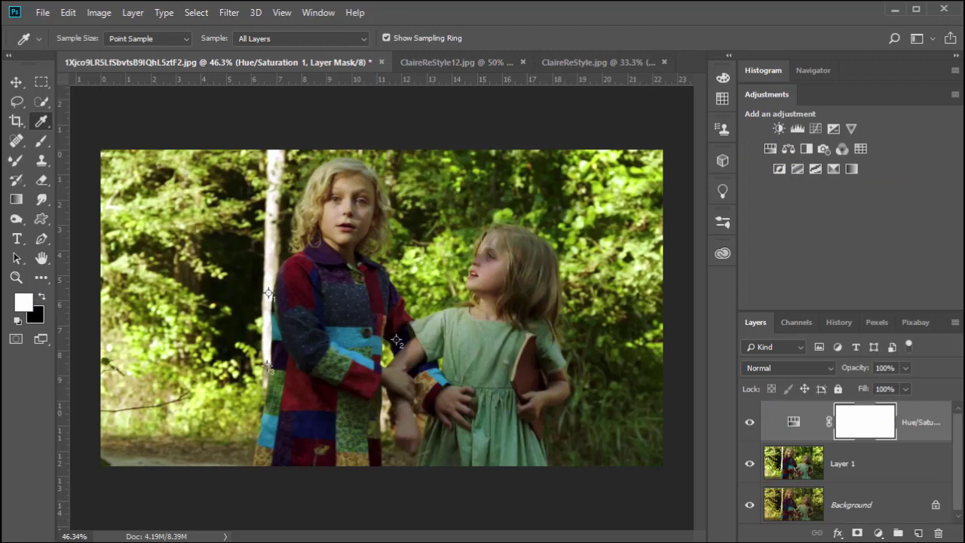
pyautogui.moveTo(741, 209); pyautogui.dragTo(669, 143)
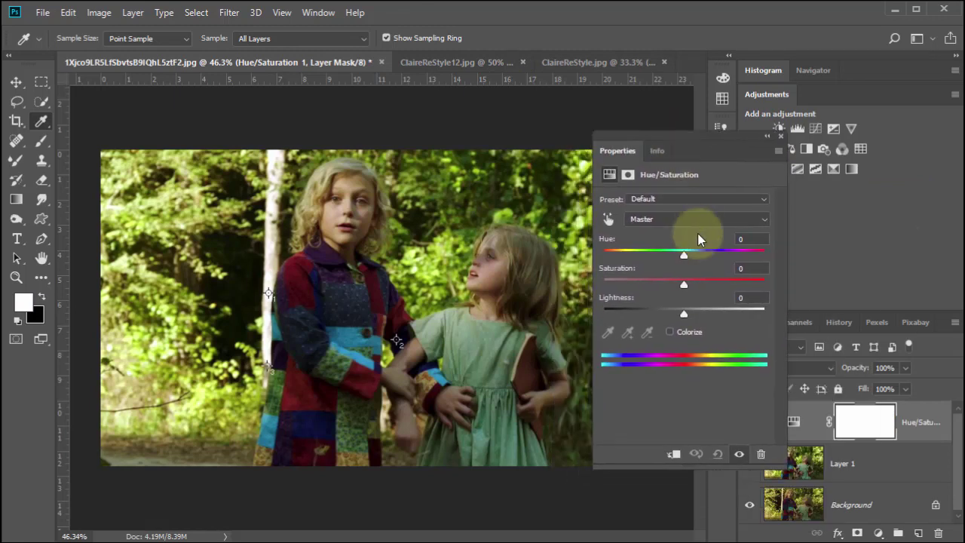
pyautogui.moveTo(684, 254); pyautogui.dragTo(678, 260)
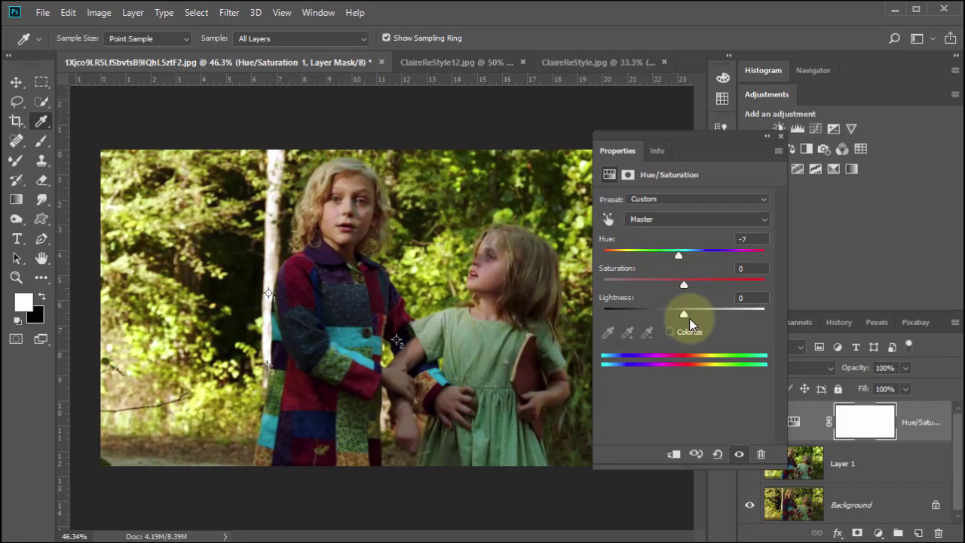
pyautogui.moveTo(684, 316)
pyautogui.mouseDown()
pyautogui.moveTo(671, 322)
pyautogui.moveTo(682, 318)
pyautogui.mouseUp()
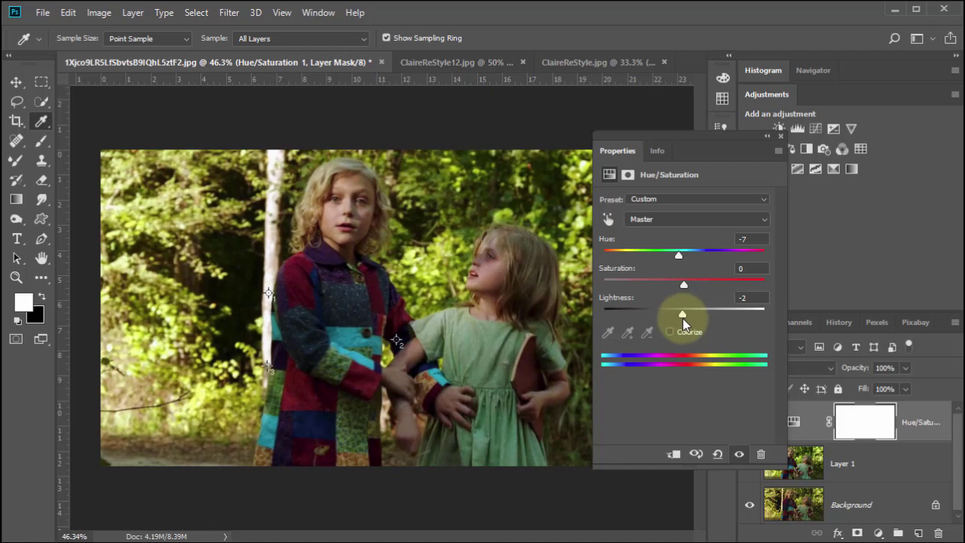
pyautogui.moveTo(683, 284)
pyautogui.mouseDown()
pyautogui.moveTo(659, 292)
pyautogui.moveTo(679, 291)
pyautogui.moveTo(670, 294)
pyautogui.mouseUp()
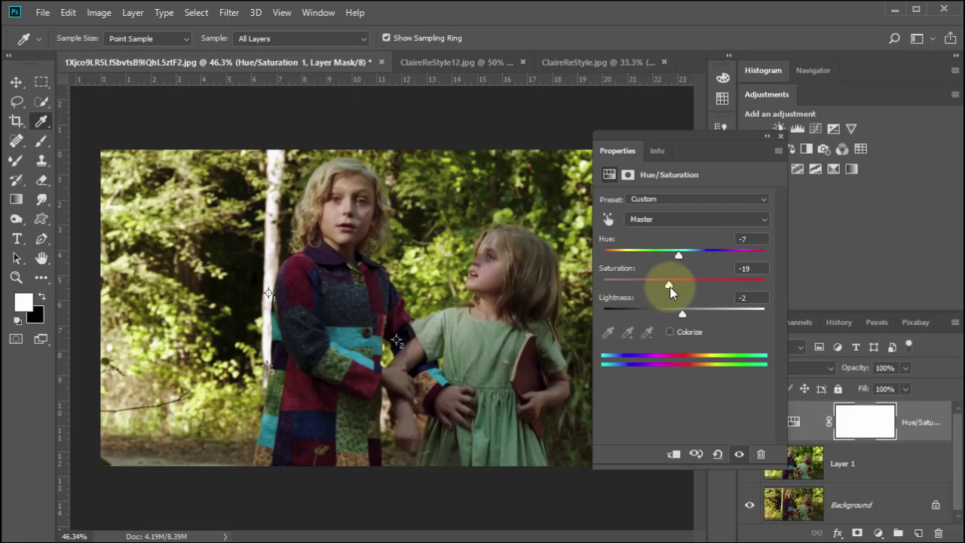
pyautogui.moveTo(670, 293); pyautogui.dragTo(673, 293)
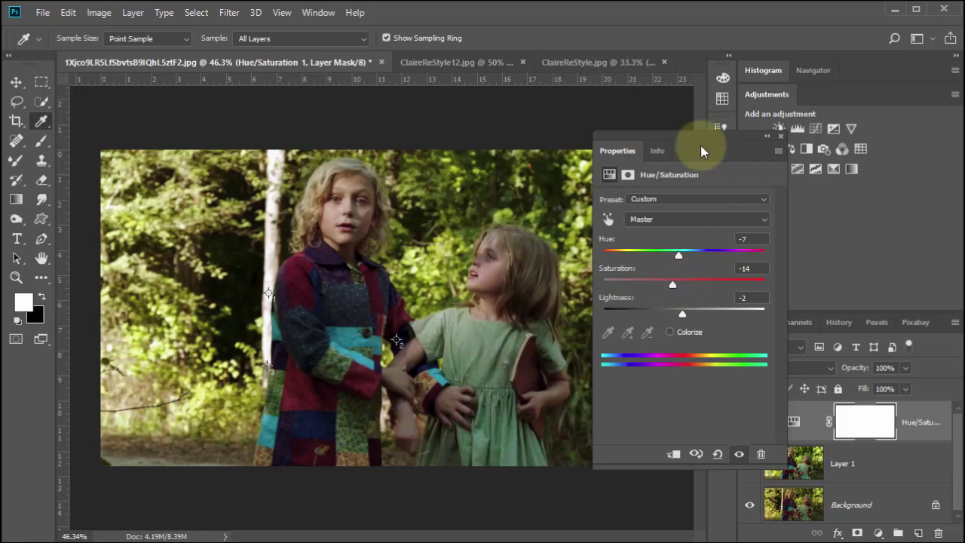
pyautogui.click(780, 137)
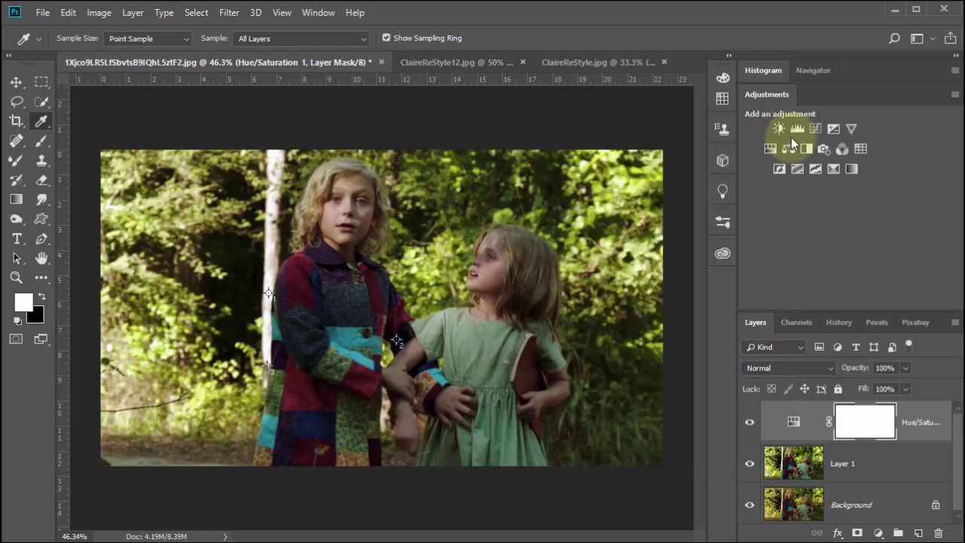
# Step: Add a Levels adjustment layer with RGB input levels of 14, 1.20 and 217
pyautogui.click(796, 128)
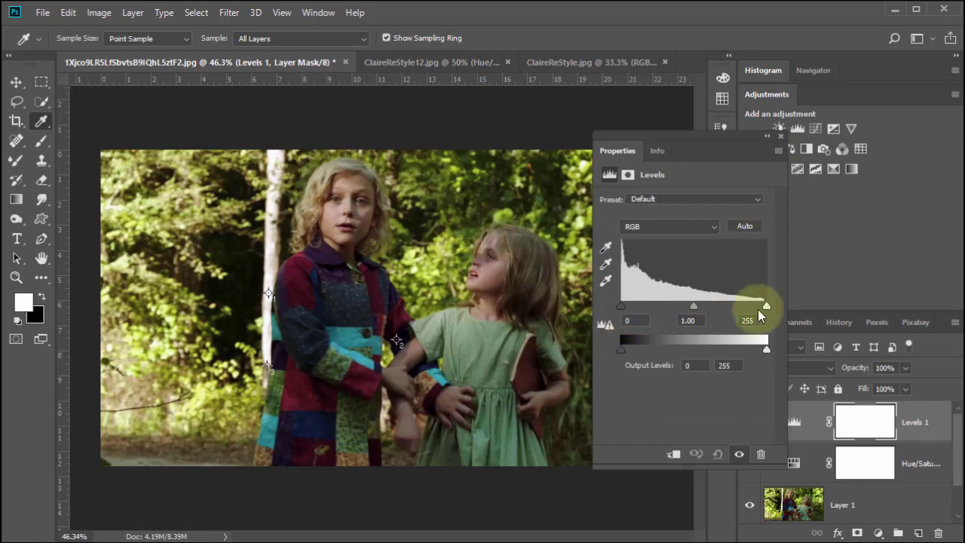
pyautogui.moveTo(764, 306); pyautogui.dragTo(751, 308)
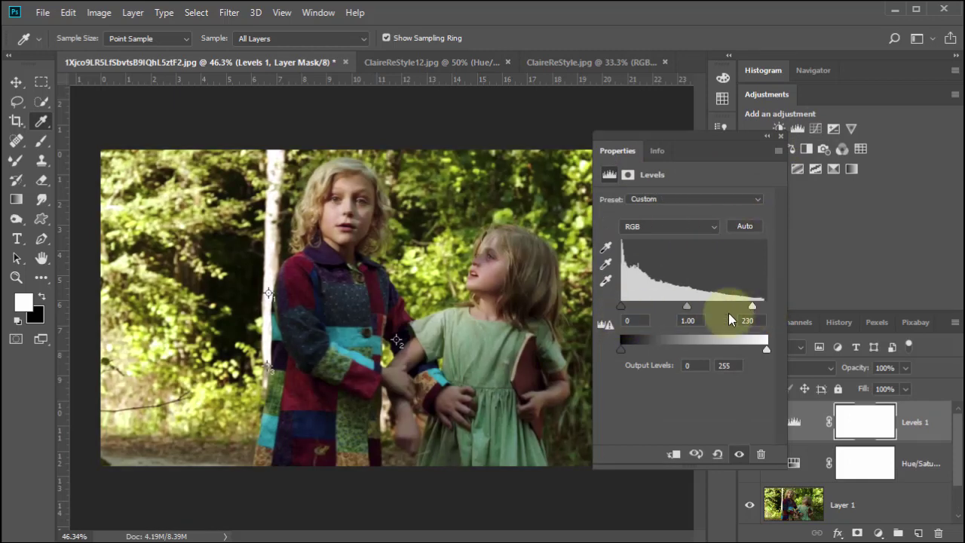
pyautogui.moveTo(685, 309)
pyautogui.mouseDown()
pyautogui.moveTo(627, 307)
pyautogui.moveTo(680, 310)
pyautogui.mouseUp()
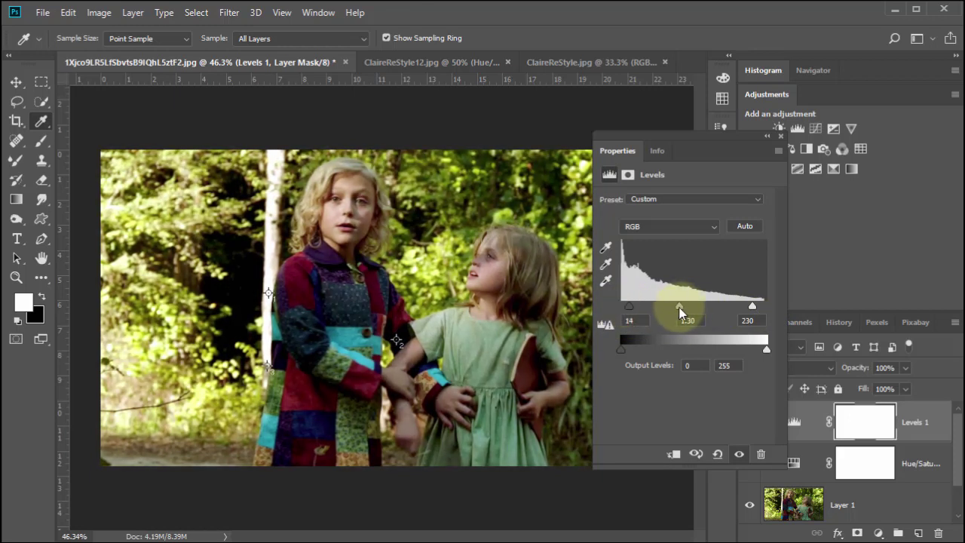
pyautogui.moveTo(752, 305); pyautogui.dragTo(745, 308)
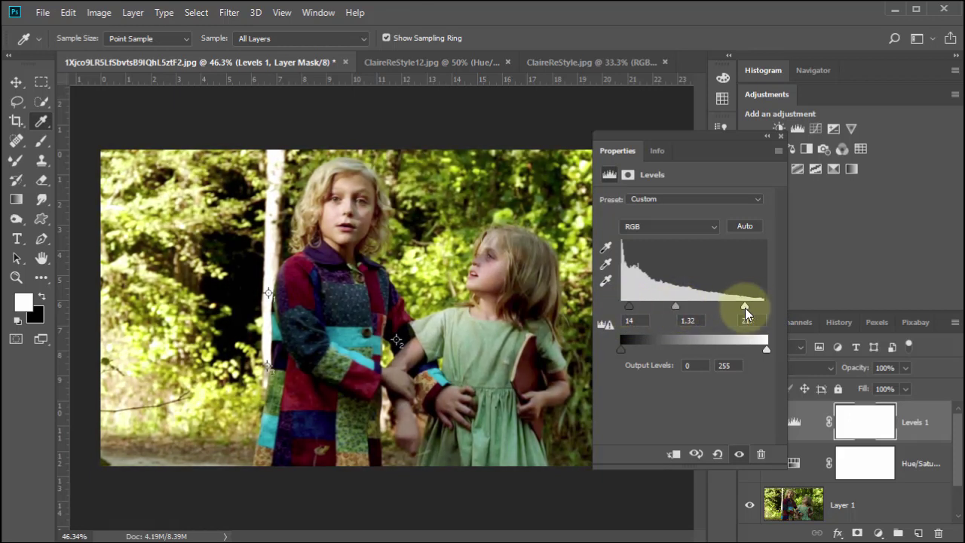
pyautogui.moveTo(676, 306); pyautogui.dragTo(679, 308)
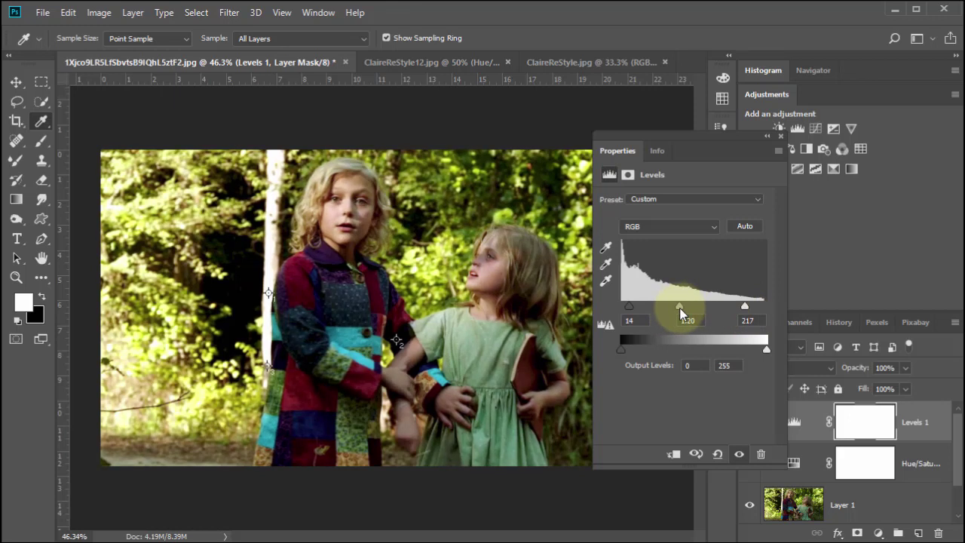
pyautogui.click(780, 135)
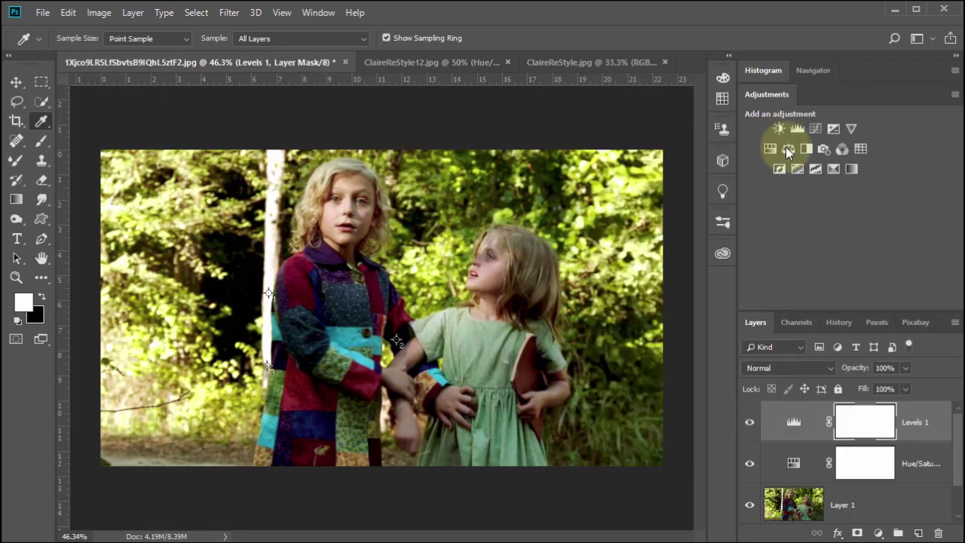
# Step: Hide and show the Levels and Hue/Saturation adjustment layers to compare the photo with and without them
pyautogui.click(750, 423)
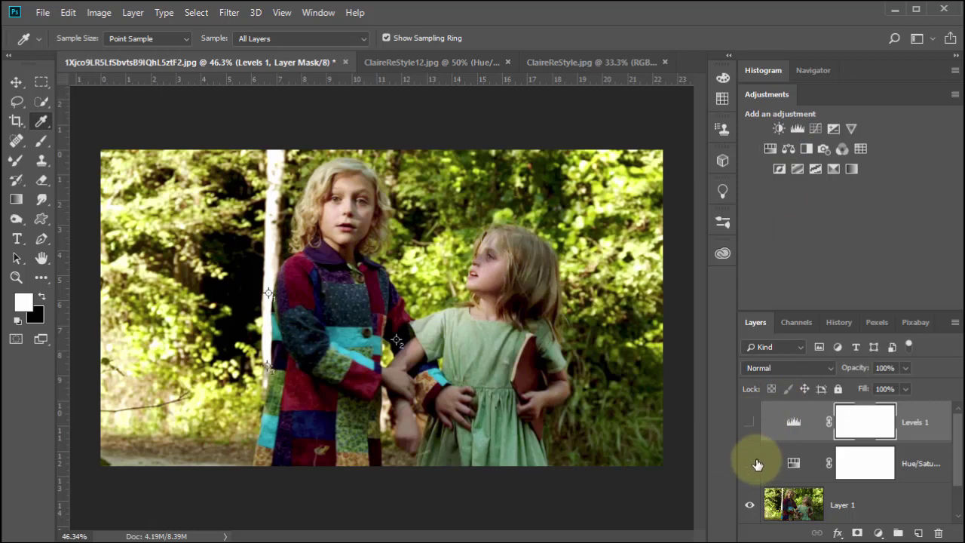
pyautogui.click(750, 462)
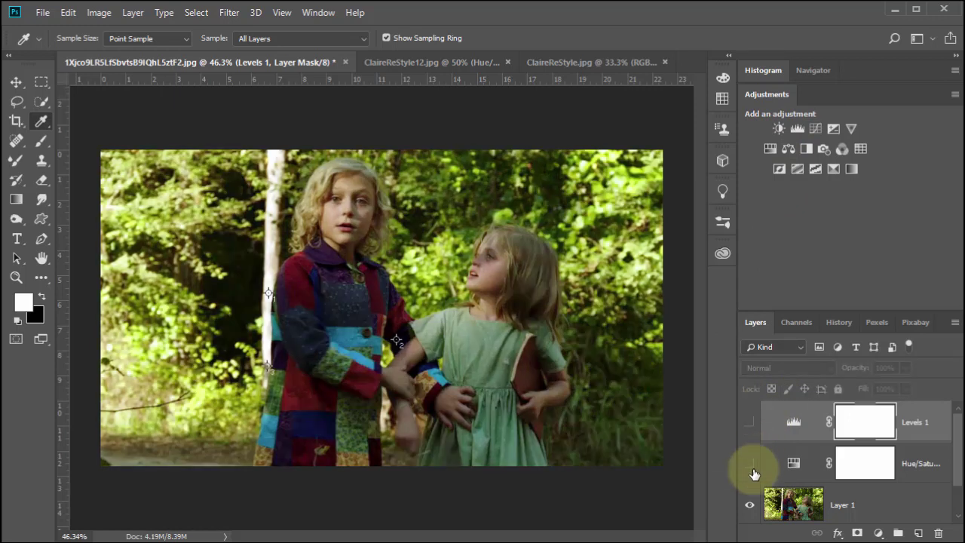
pyautogui.click(750, 462)
pyautogui.click(750, 422)
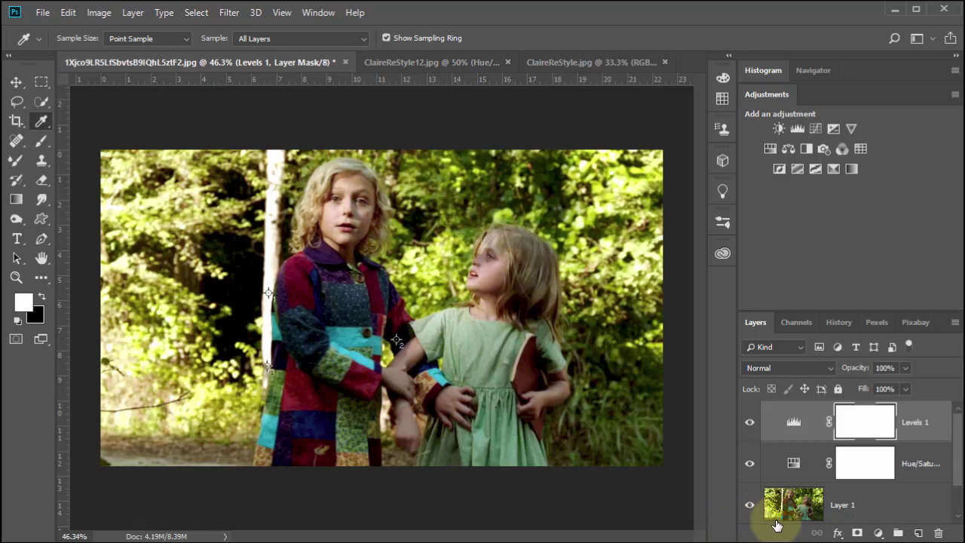
# Step: Delete the Levels and Hue/Saturation adjustment layers and Layer 1, keeping only the Background
pyautogui.click(799, 419)
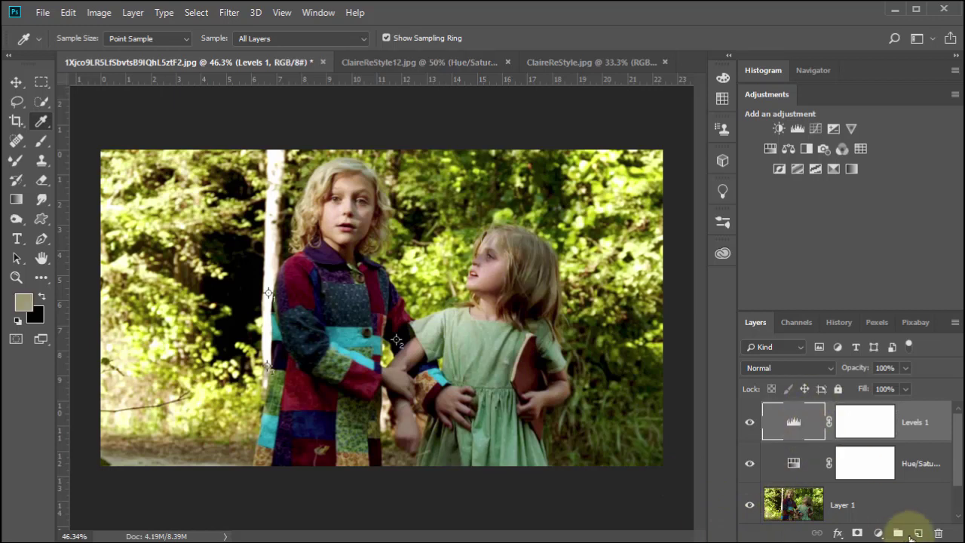
pyautogui.click(938, 534)
pyautogui.click(938, 534)
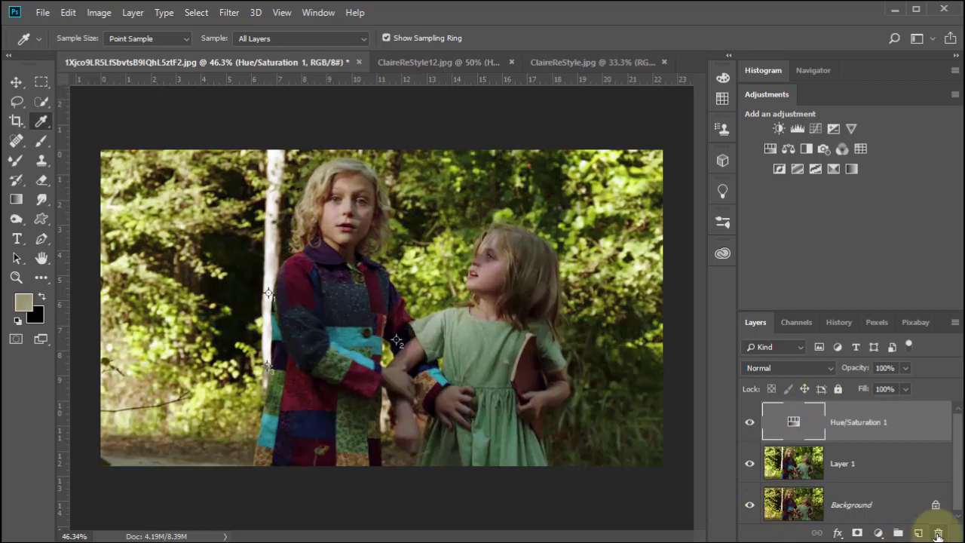
pyautogui.click(937, 533)
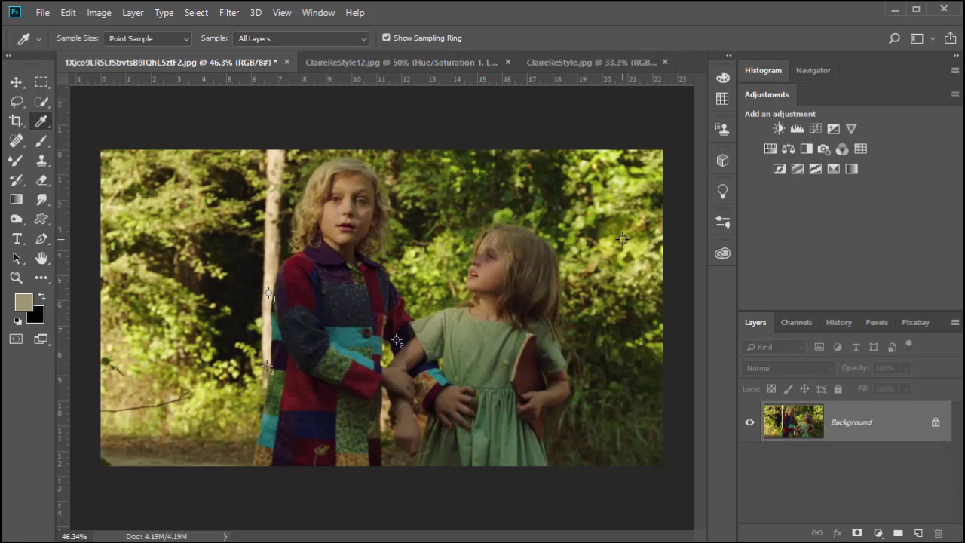
# Step: Remove all three color samplers from the tree trunk and the dark coat sleeve
pyautogui.moveTo(269, 293); pyautogui.dragTo(268, 293)
pyautogui.press('F8')
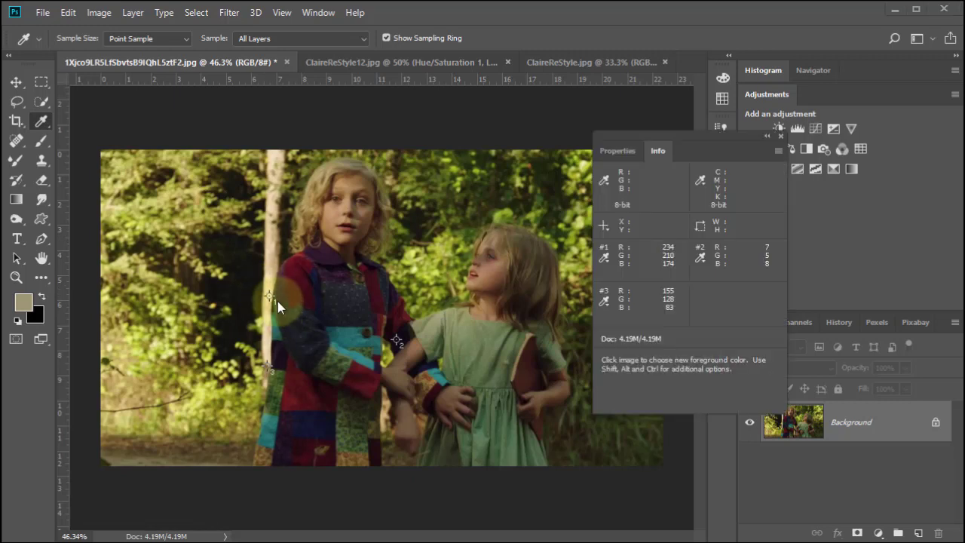
pyautogui.moveTo(278, 301); pyautogui.dragTo(273, 296)
pyautogui.press('ctrl')
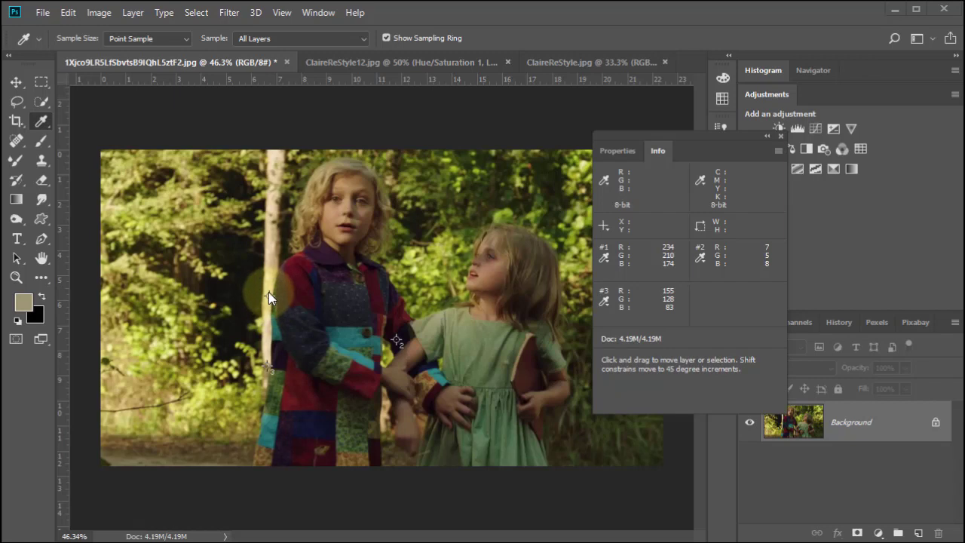
pyautogui.press('shift')
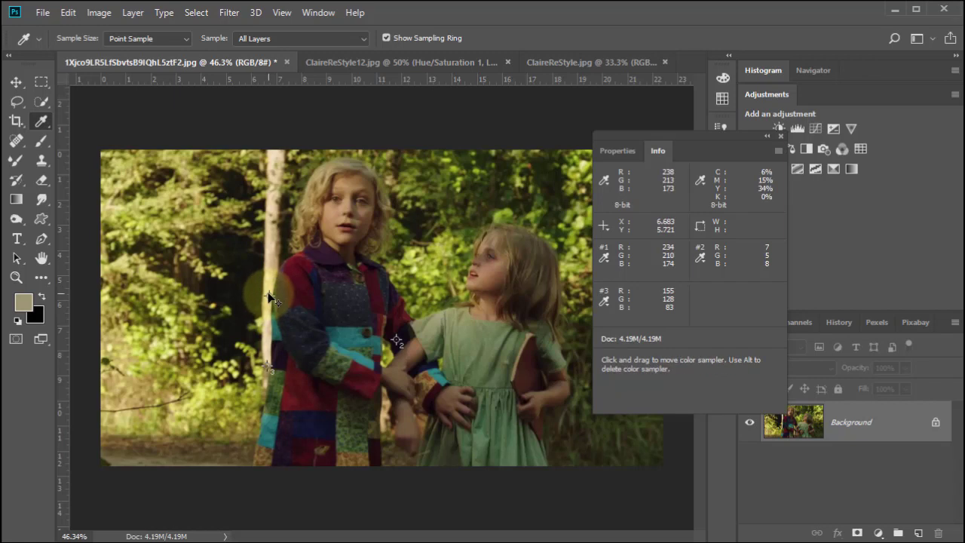
pyautogui.keyDown('alt'); pyautogui.keyDown('shift'); pyautogui.click(273, 299); pyautogui.keyUp('shift'); pyautogui.keyUp('alt')
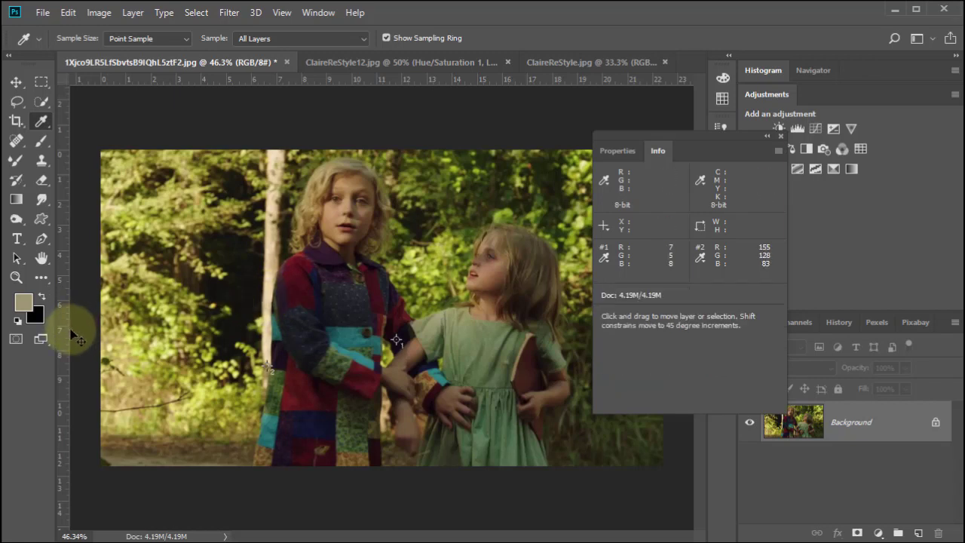
pyautogui.moveTo(269, 367); pyautogui.dragTo(58, 381)
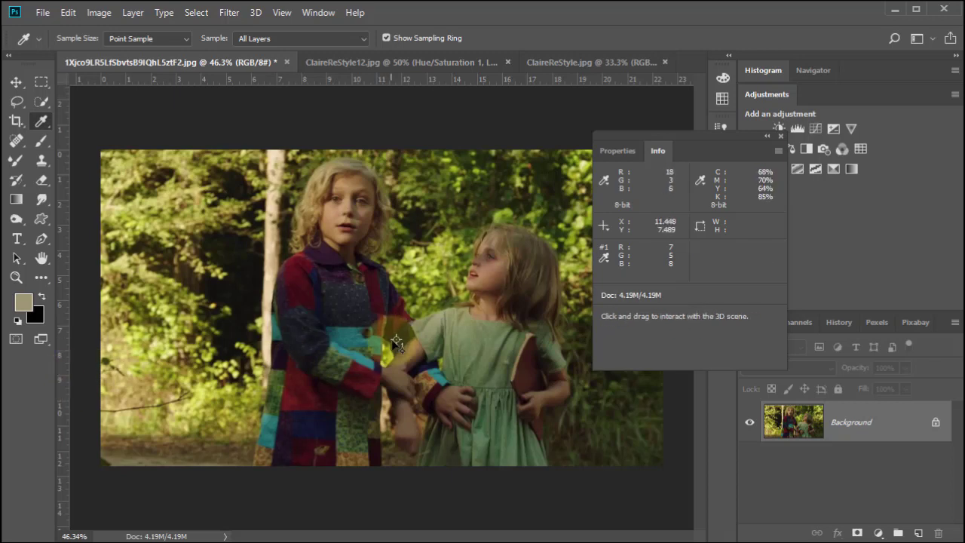
pyautogui.moveTo(397, 341)
pyautogui.mouseDown()
pyautogui.moveTo(119, 372)
pyautogui.moveTo(72, 382)
pyautogui.moveTo(64, 397)
pyautogui.mouseUp()
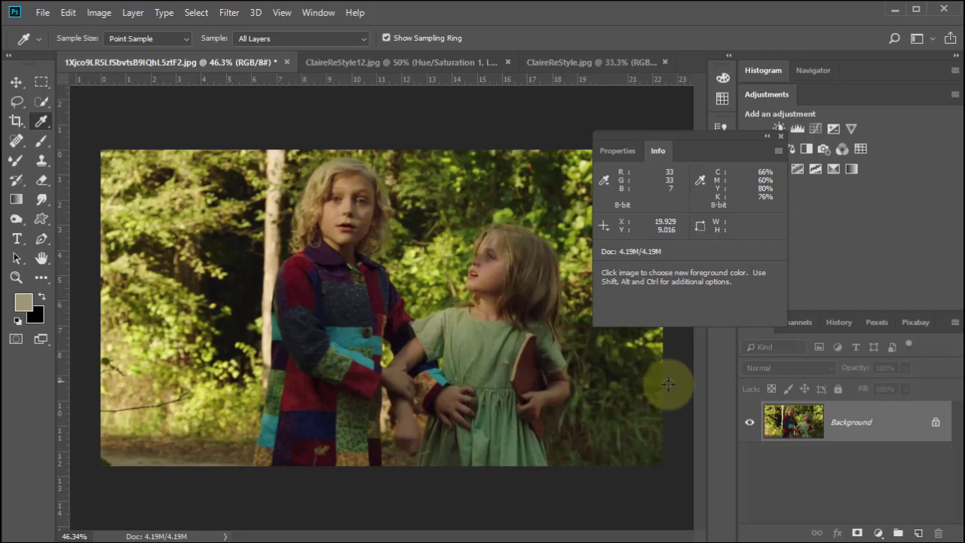
pyautogui.click(783, 136)
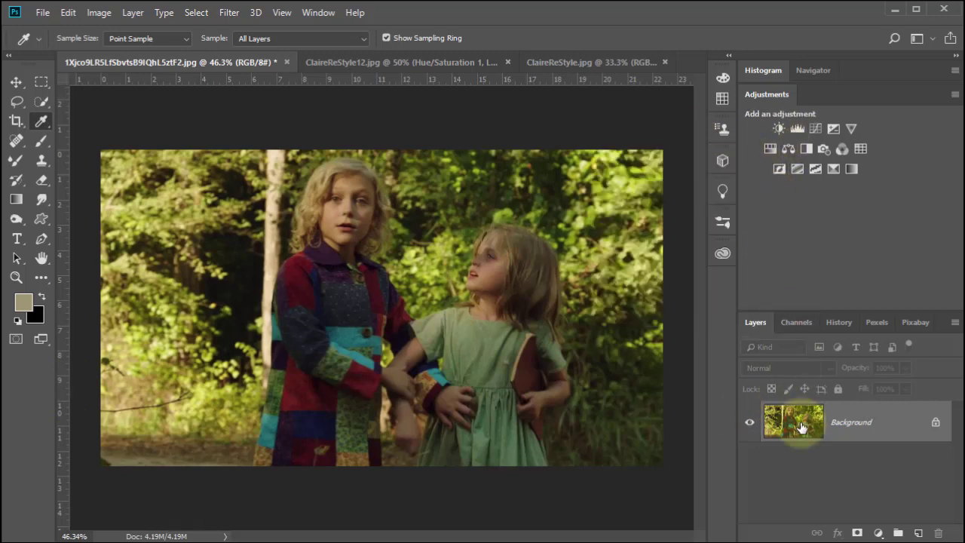
# Step: Add a new empty layer above the Background and fill it with 50% gray in Normal mode at 100% opacity
pyautogui.moveTo(801, 427); pyautogui.dragTo(919, 534)
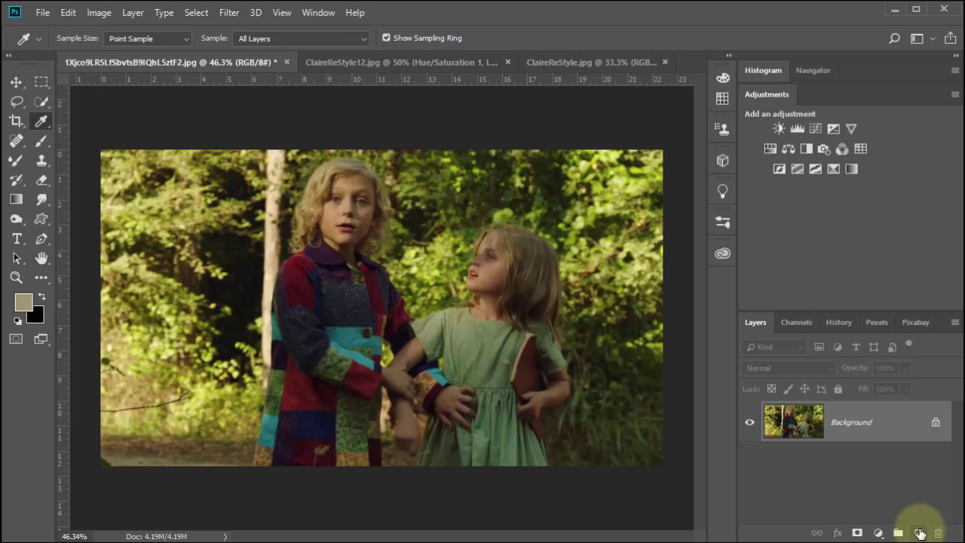
pyautogui.click(919, 533)
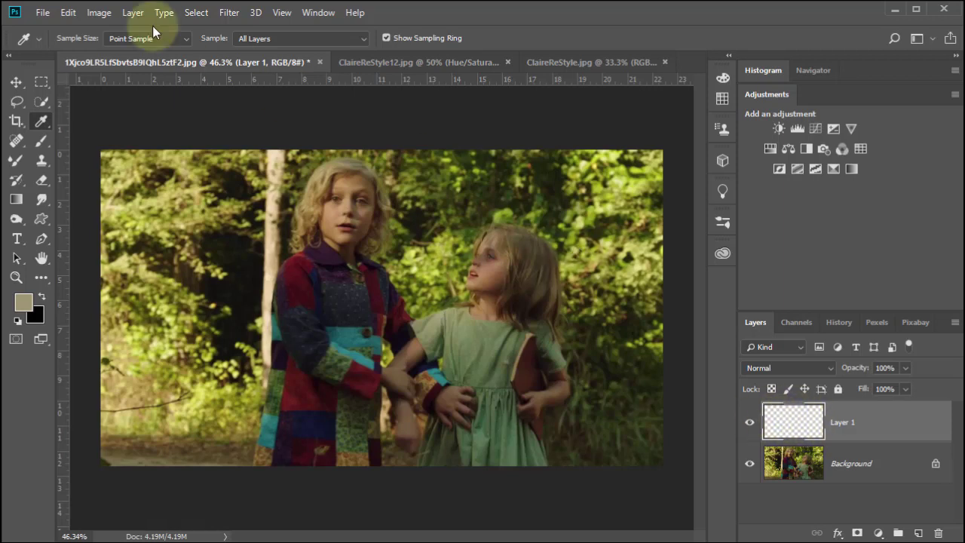
pyautogui.click(99, 13)
pyautogui.moveTo(68, 13)
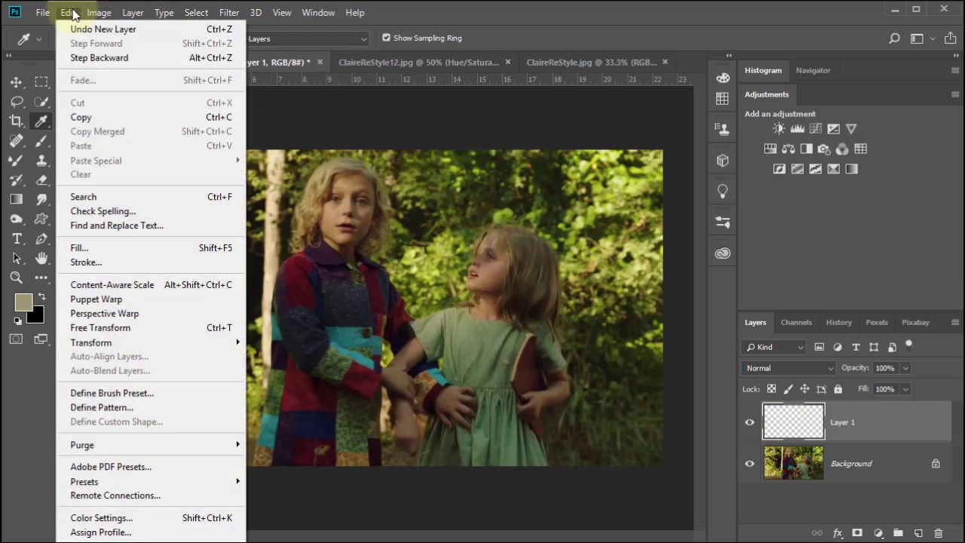
pyautogui.click(114, 251)
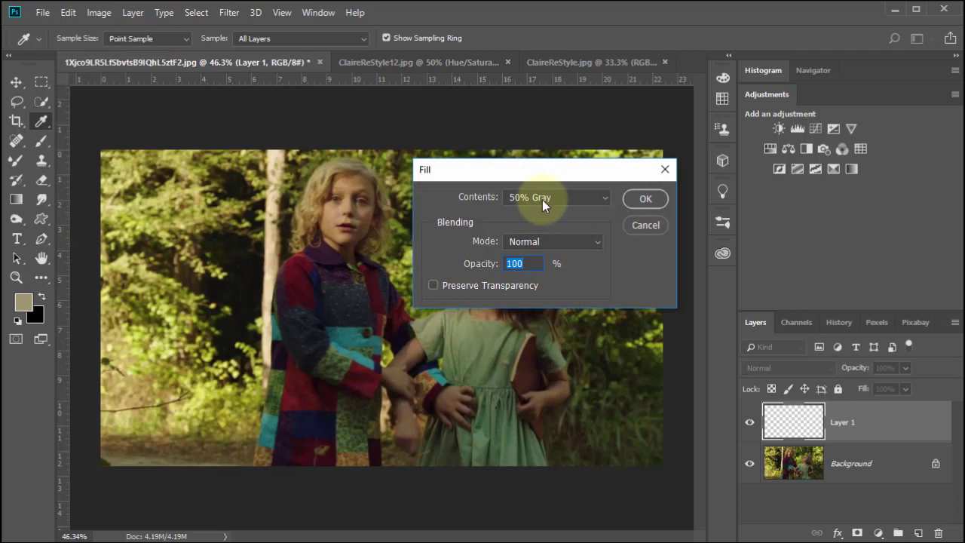
pyautogui.moveTo(533, 167); pyautogui.dragTo(492, 121)
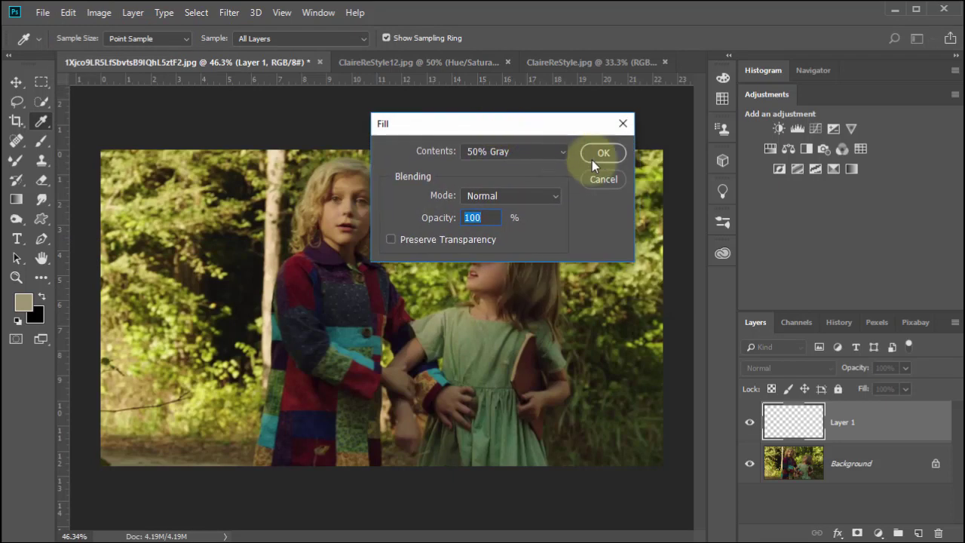
pyautogui.click(601, 155)
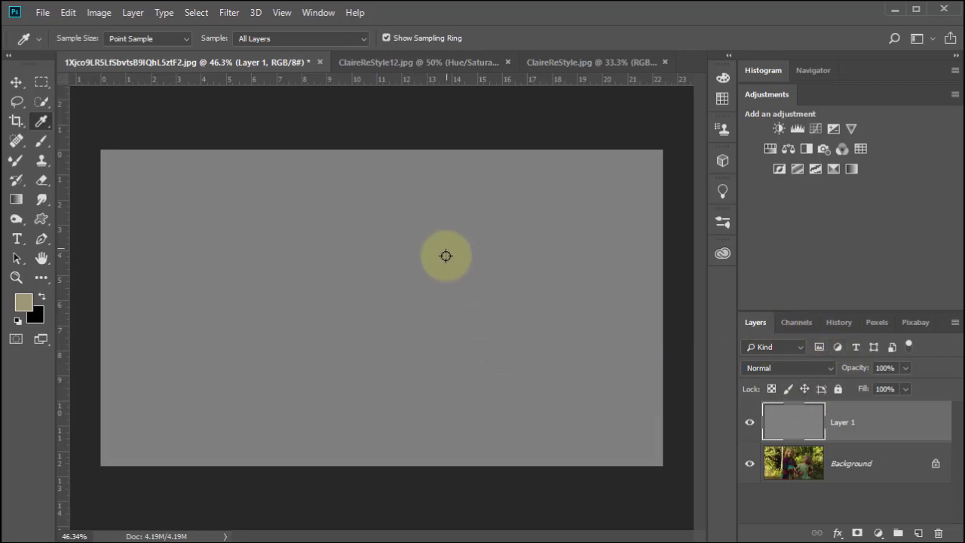
# Step: Set the blend mode of the gray Layer 1 to Difference
pyautogui.click(787, 368)
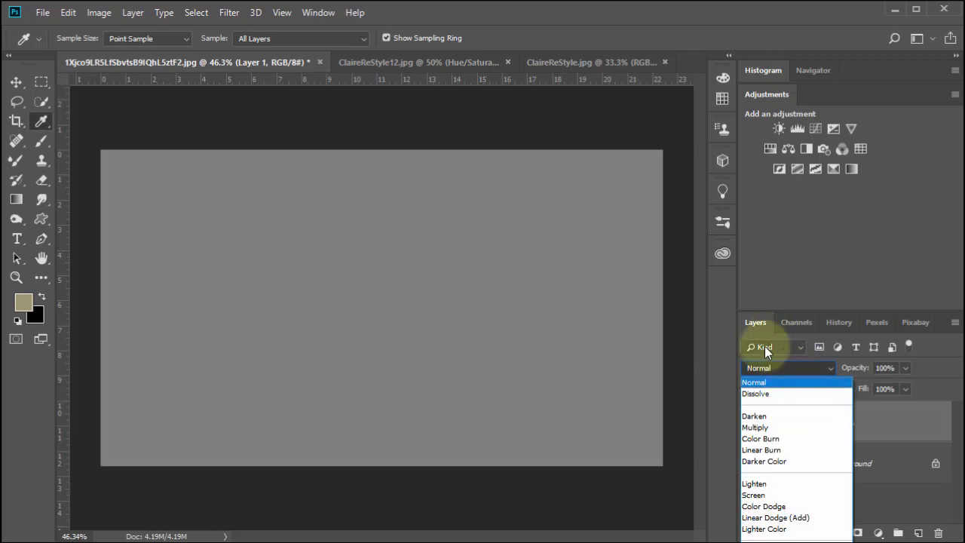
pyautogui.moveTo(756, 322); pyautogui.dragTo(578, 32)
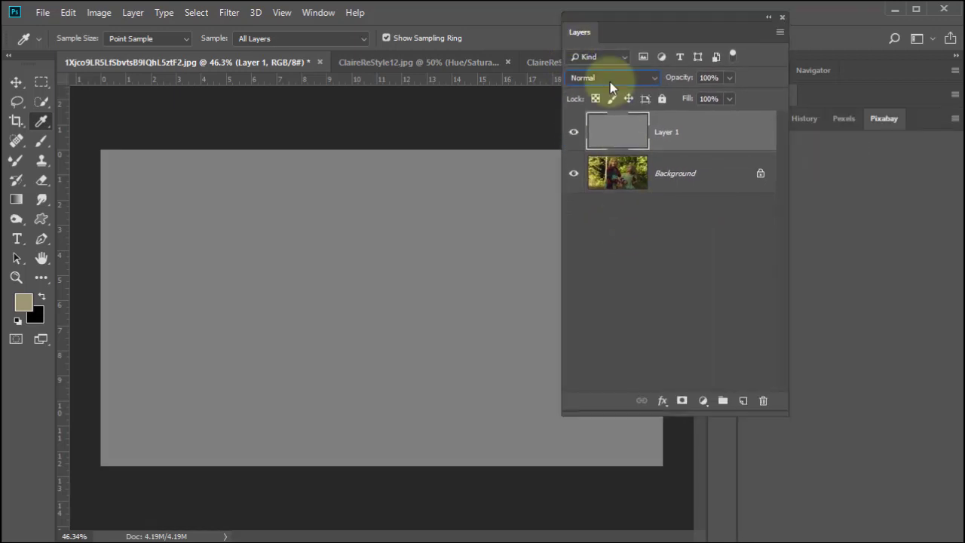
pyautogui.click(610, 80)
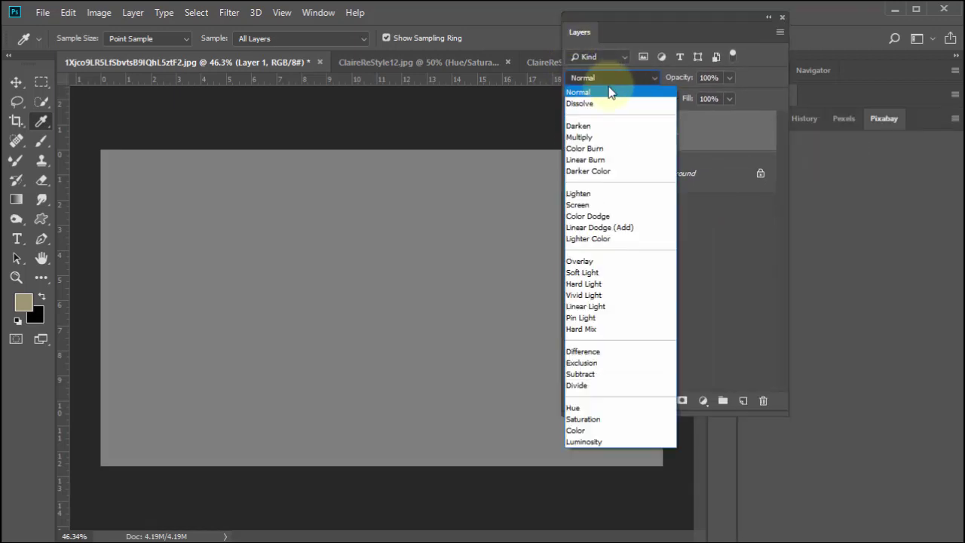
pyautogui.click(603, 354)
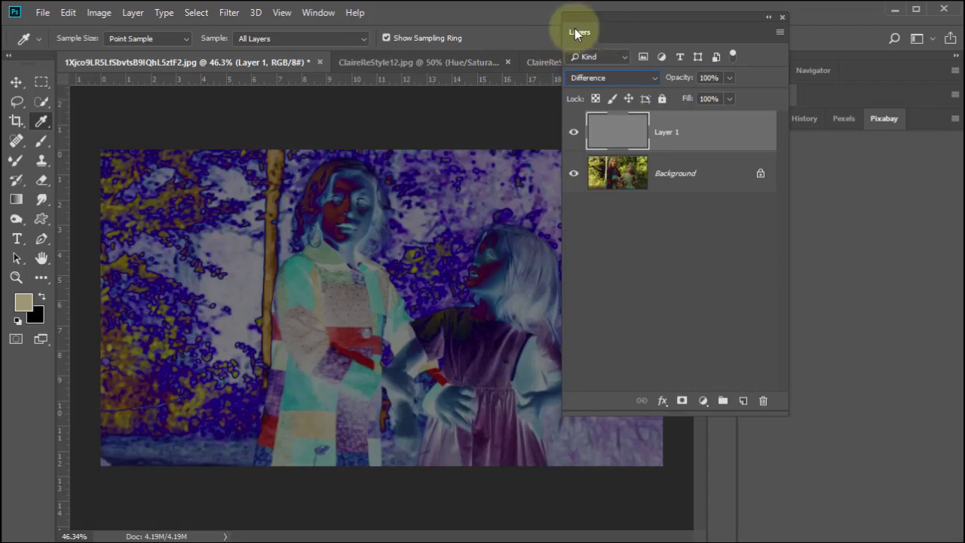
# Step: Dock the floating Layers panel back into its group and expand the Adjustments panel above it
pyautogui.moveTo(578, 30); pyautogui.dragTo(639, 131)
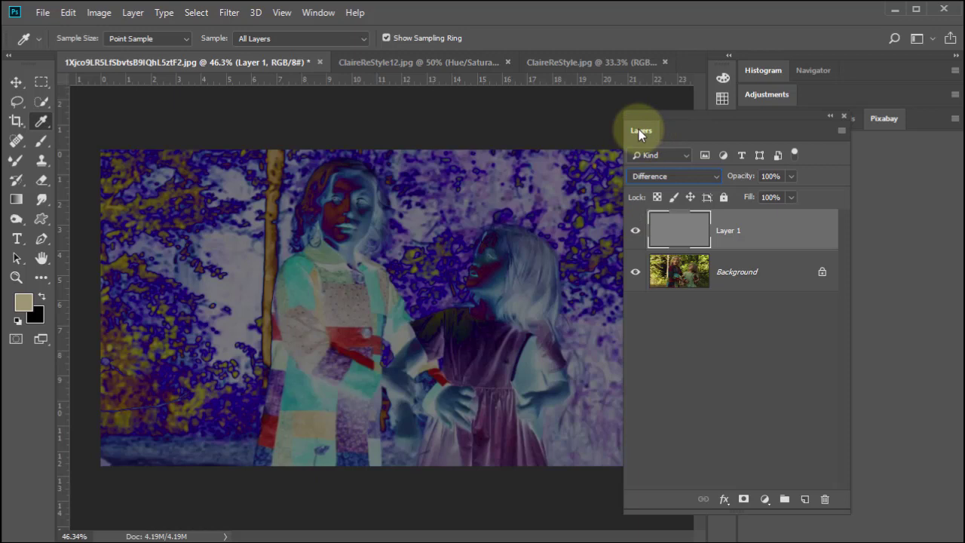
pyautogui.moveTo(640, 128); pyautogui.dragTo(799, 120)
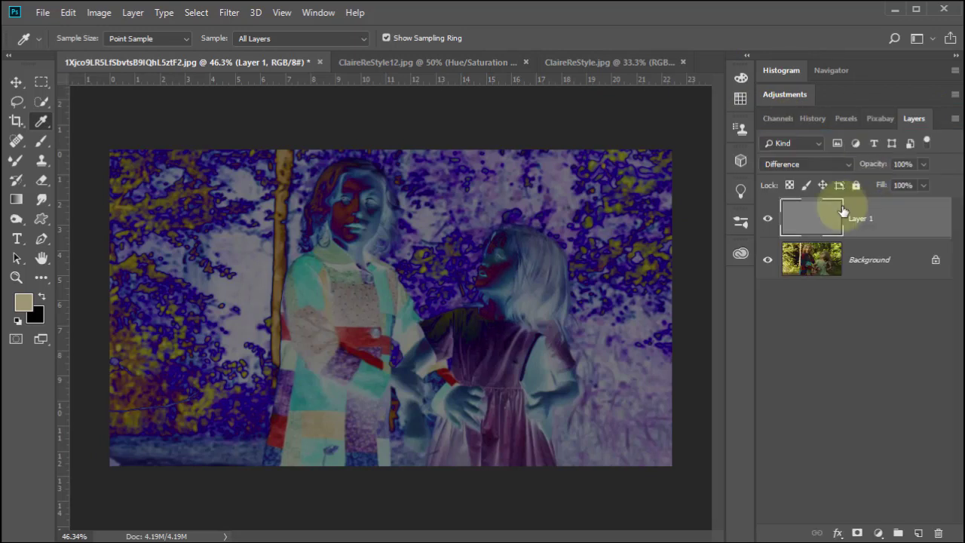
pyautogui.click(798, 95)
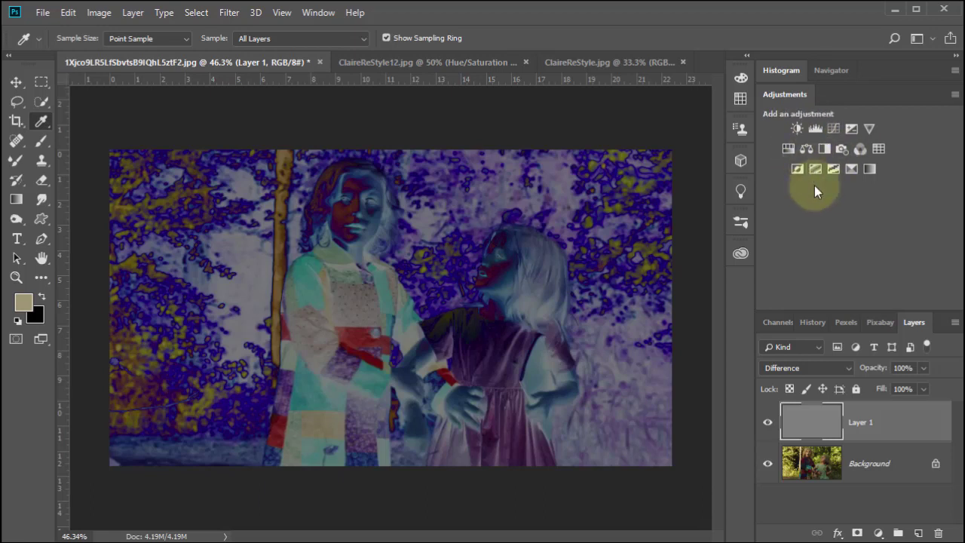
pyautogui.click(318, 12)
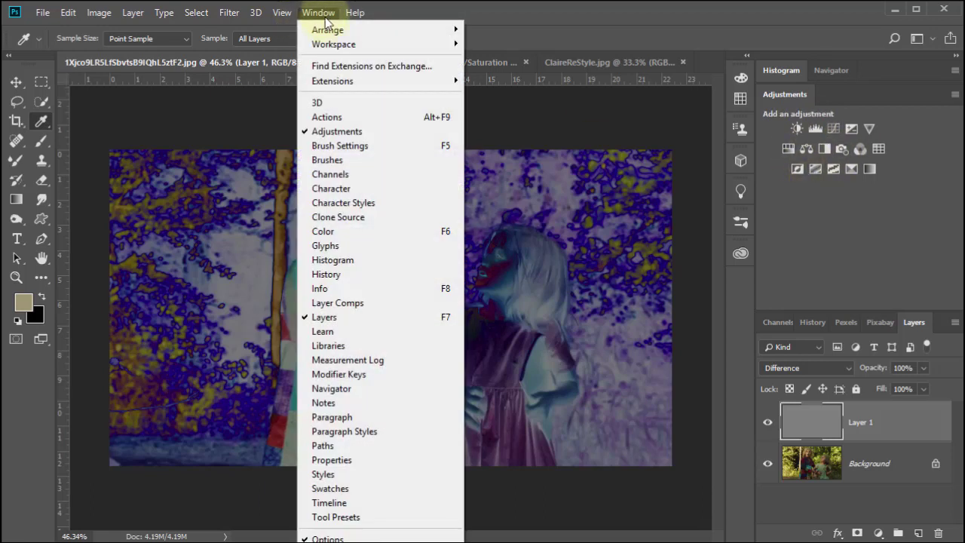
pyautogui.click(853, 221)
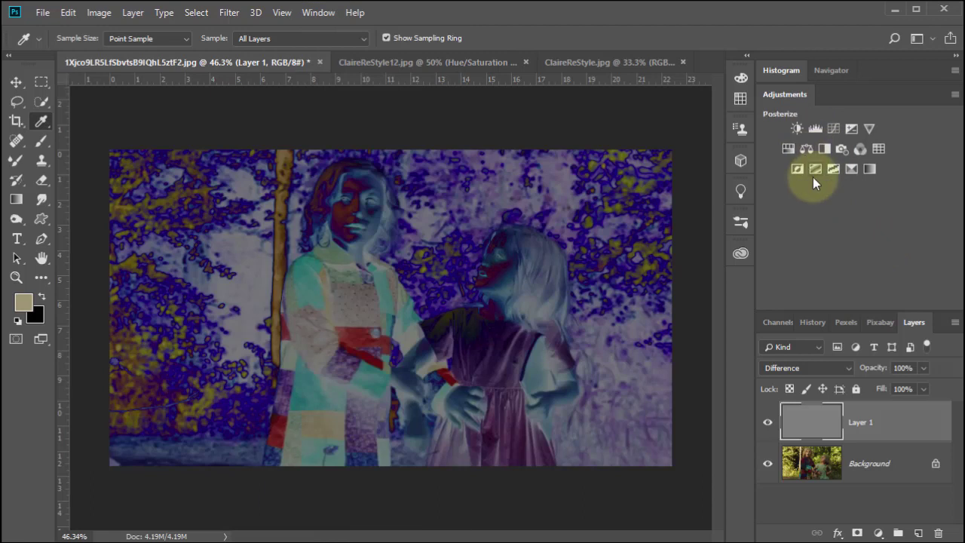
pyautogui.click(878, 533)
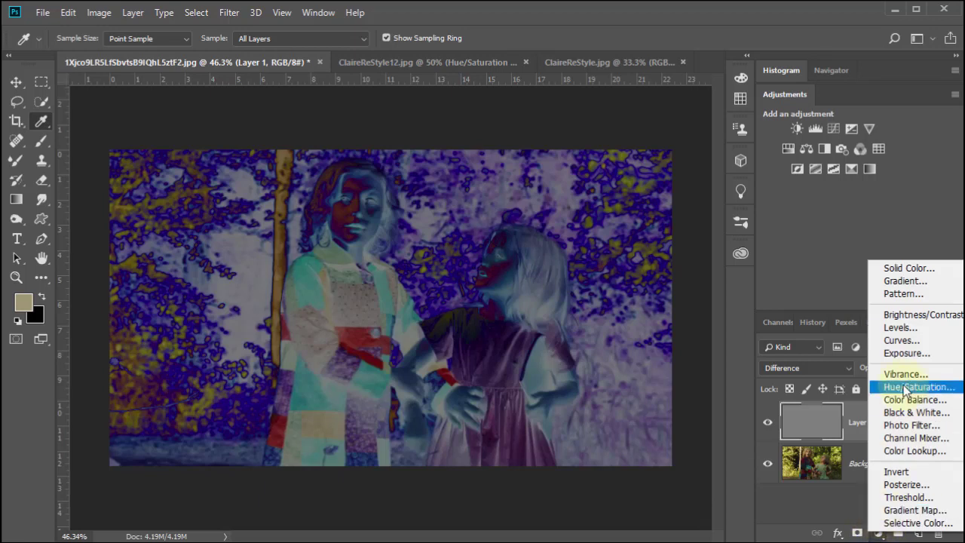
pyautogui.click(804, 251)
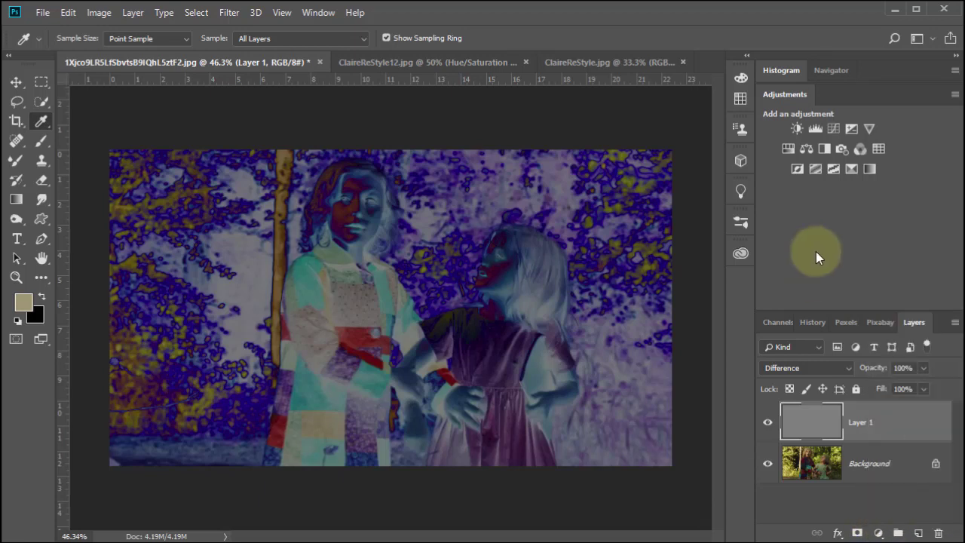
# Step: Add a Threshold adjustment layer at level 12, and mark the black area on the smaller child's dress with a color sampler
pyautogui.click(832, 168)
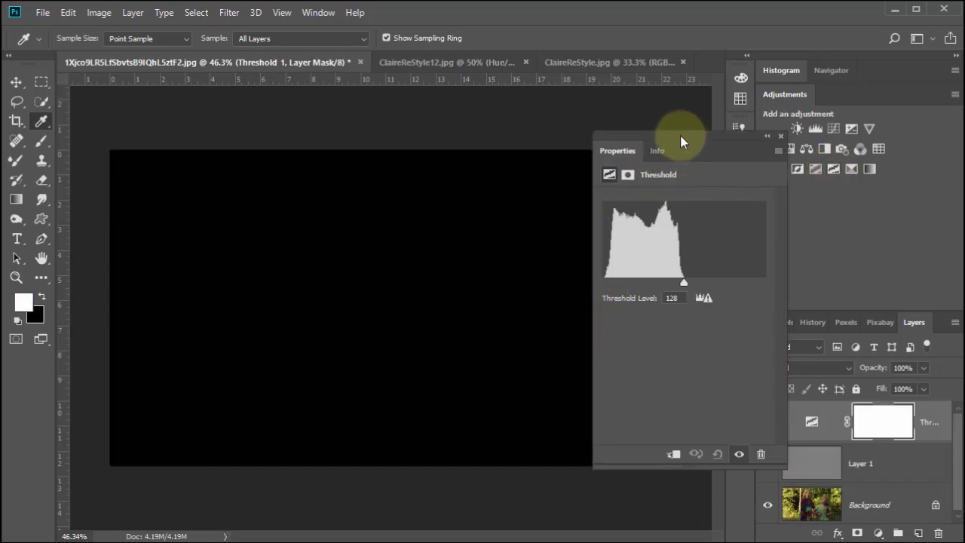
pyautogui.moveTo(681, 136); pyautogui.dragTo(621, 167)
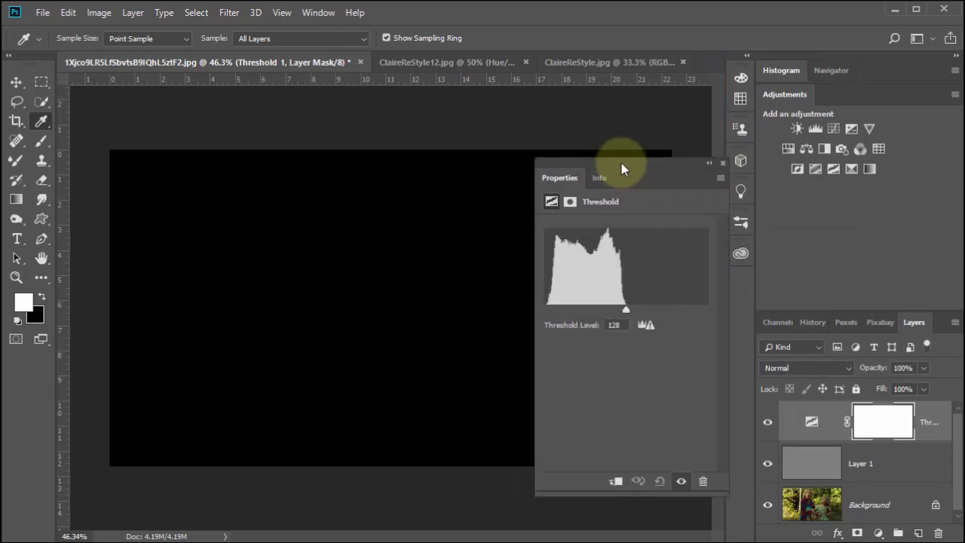
pyautogui.moveTo(626, 309); pyautogui.dragTo(552, 313)
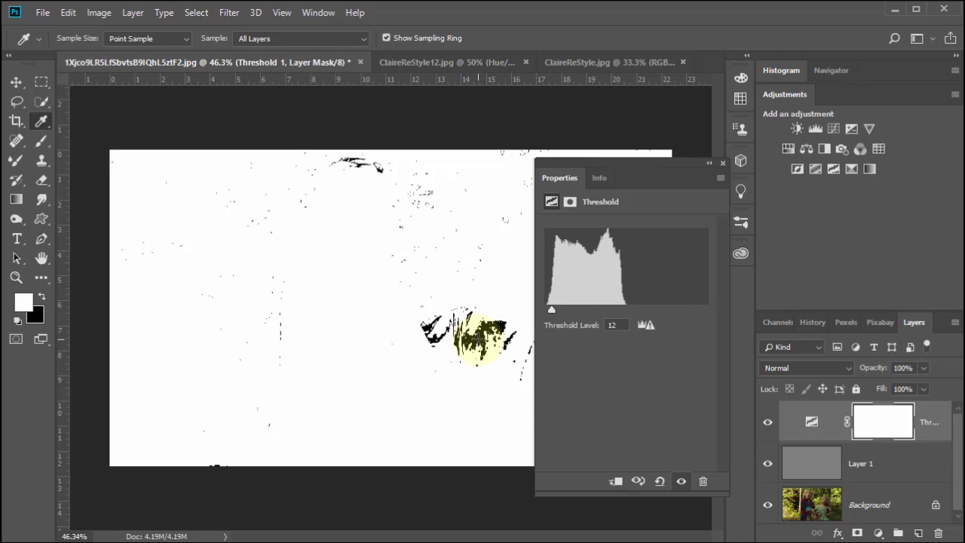
pyautogui.press('F8')
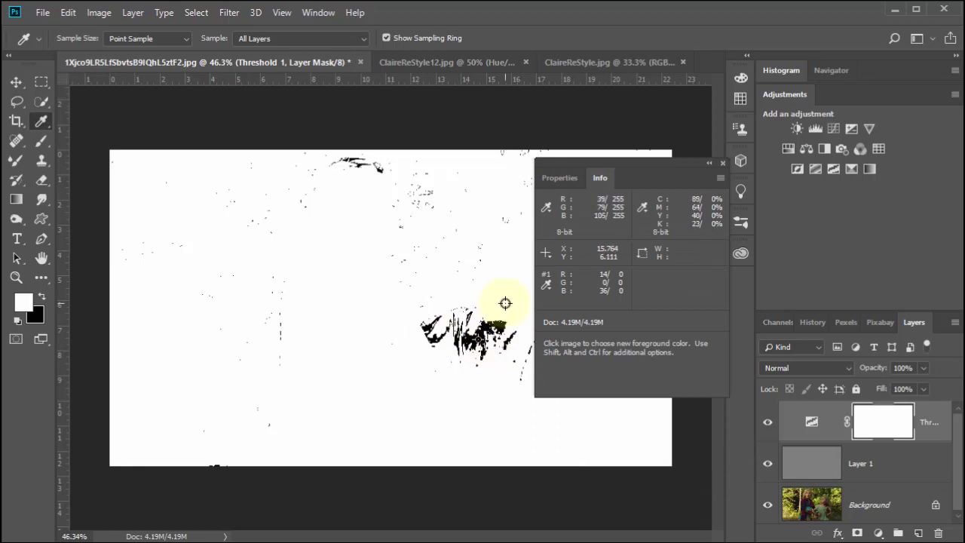
pyautogui.click(723, 161)
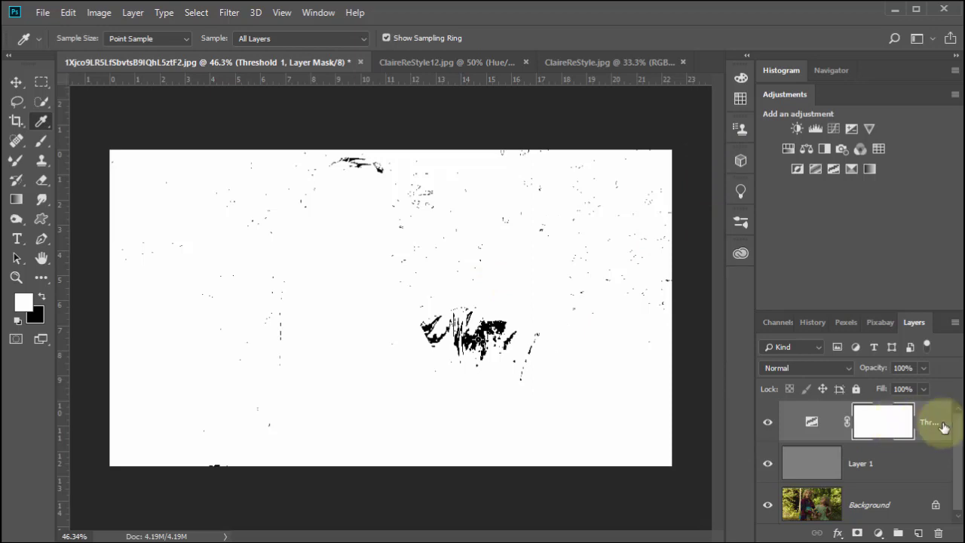
# Step: Delete the Threshold adjustment and gray Layer 1, and sample the dress color at the color sampler as the foreground color
pyautogui.click(938, 530)
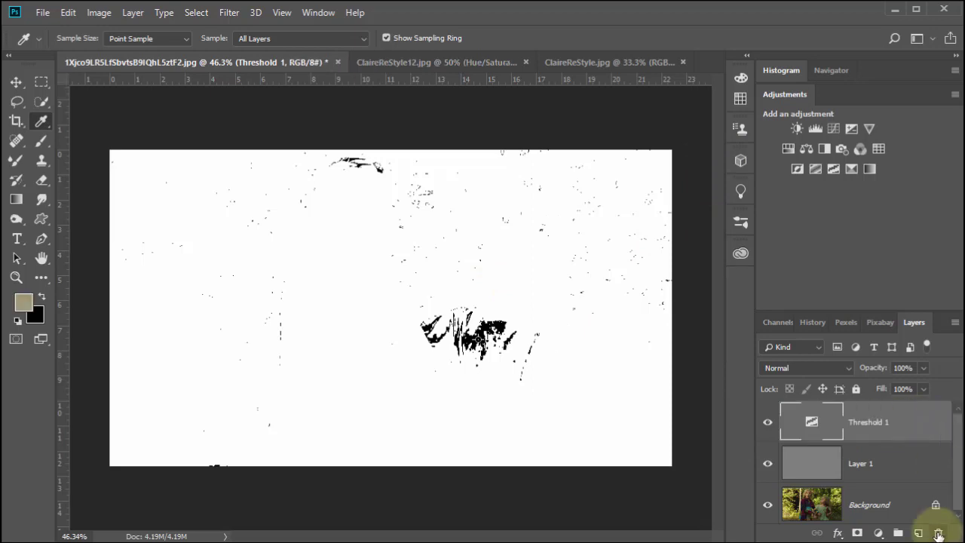
pyautogui.click(939, 532)
pyautogui.click(938, 532)
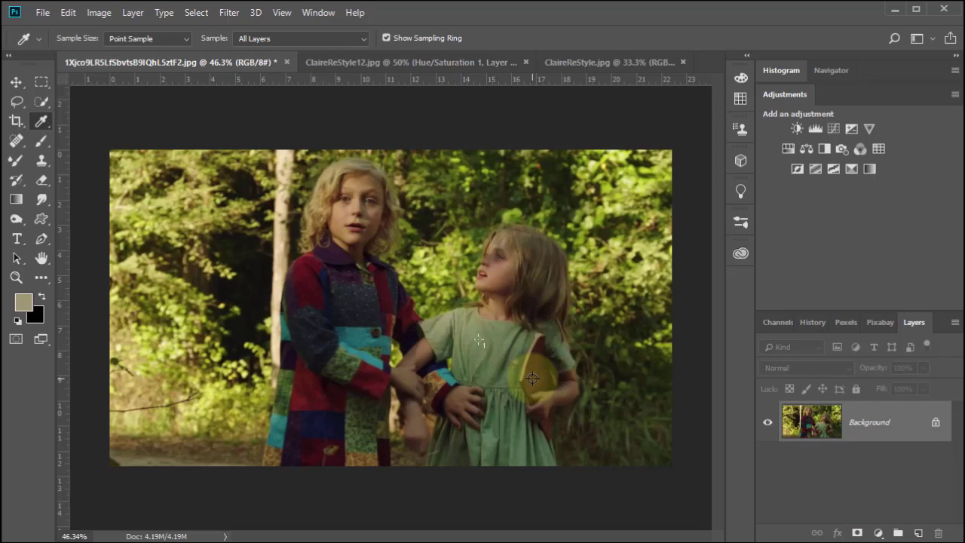
pyautogui.moveTo(532, 378); pyautogui.dragTo(482, 348)
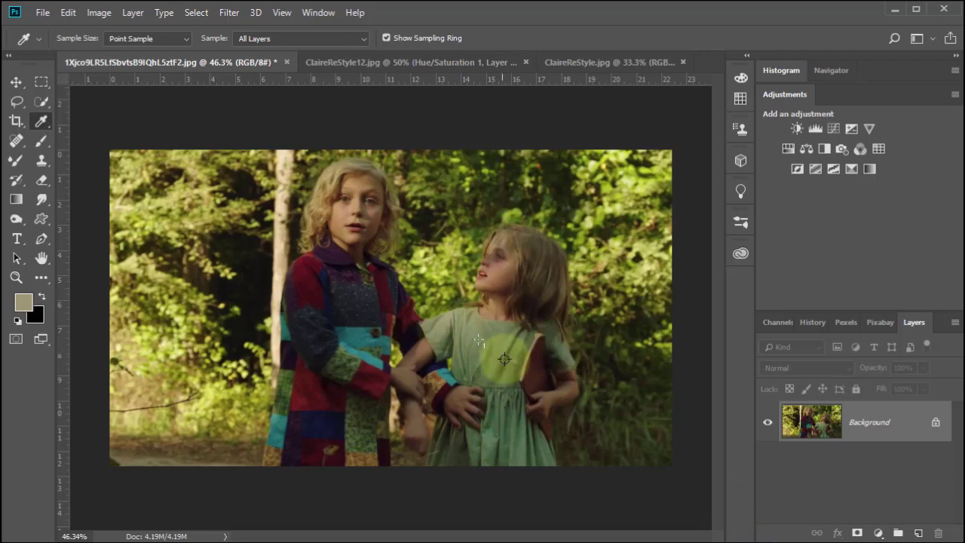
pyautogui.click(477, 340)
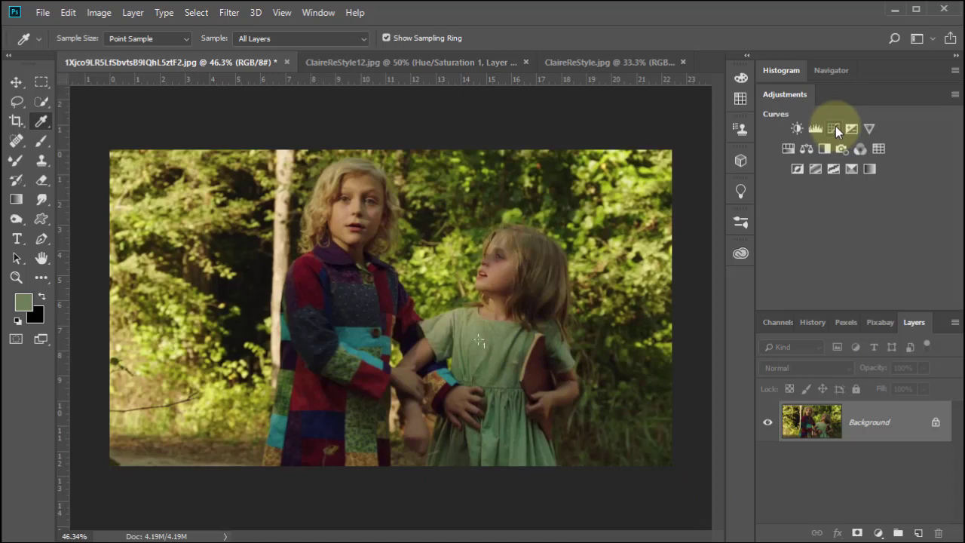
# Step: Add a Curves adjustment layer and set its gray point at the color sampler on the green dress
pyautogui.click(835, 128)
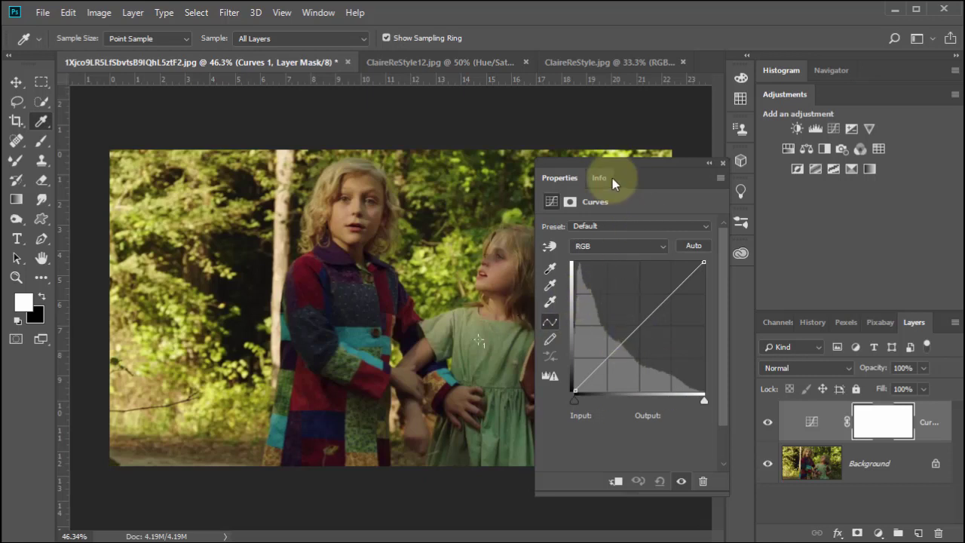
pyautogui.moveTo(620, 163); pyautogui.dragTo(678, 170)
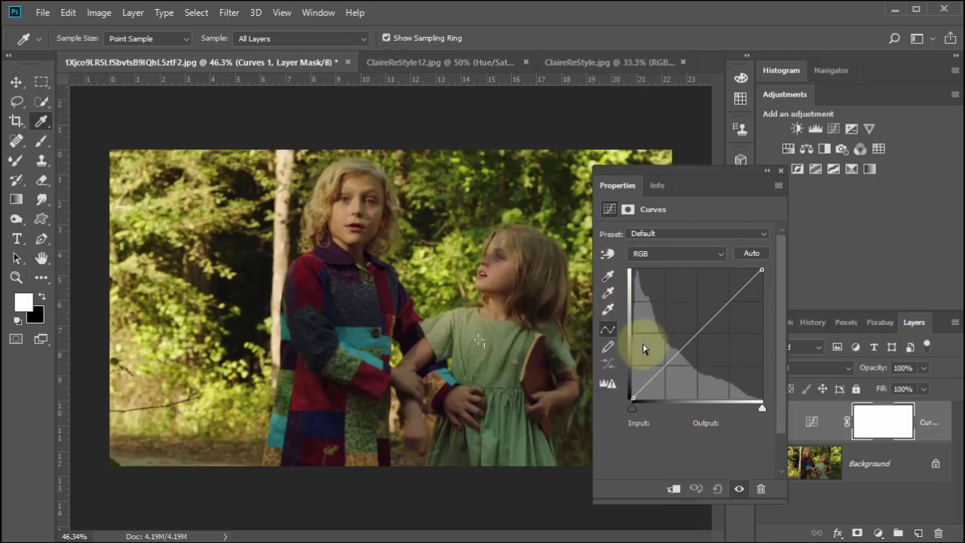
pyautogui.click(608, 296)
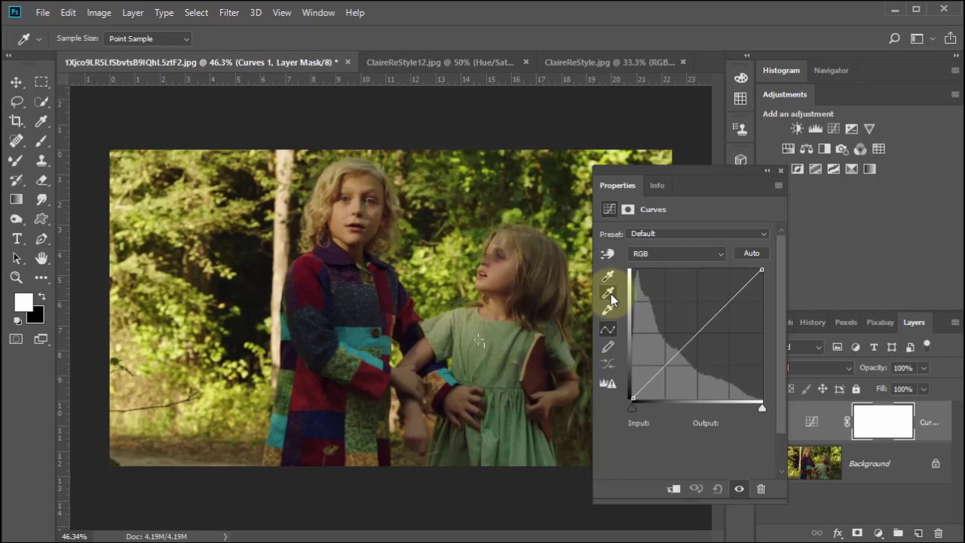
pyautogui.moveTo(539, 340); pyautogui.dragTo(478, 340)
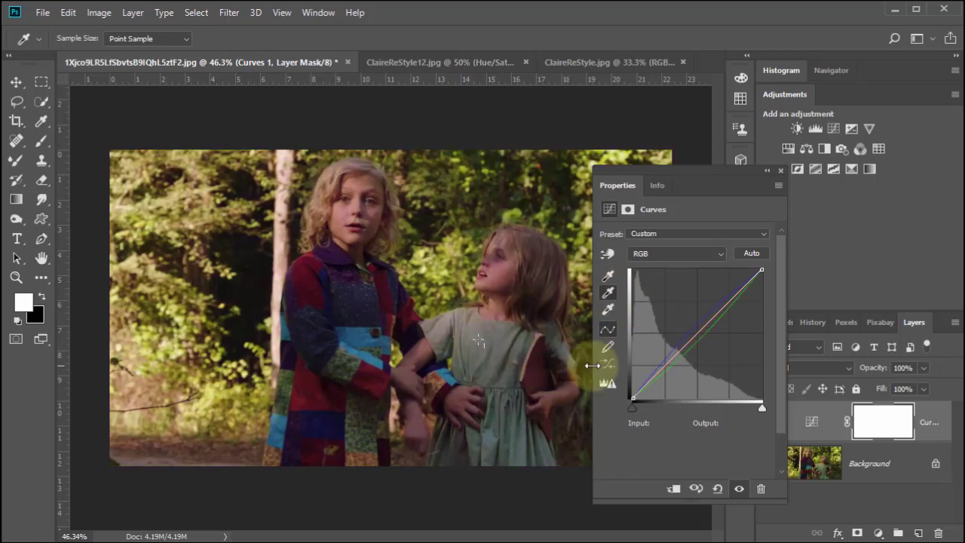
pyautogui.moveTo(546, 306); pyautogui.dragTo(519, 354)
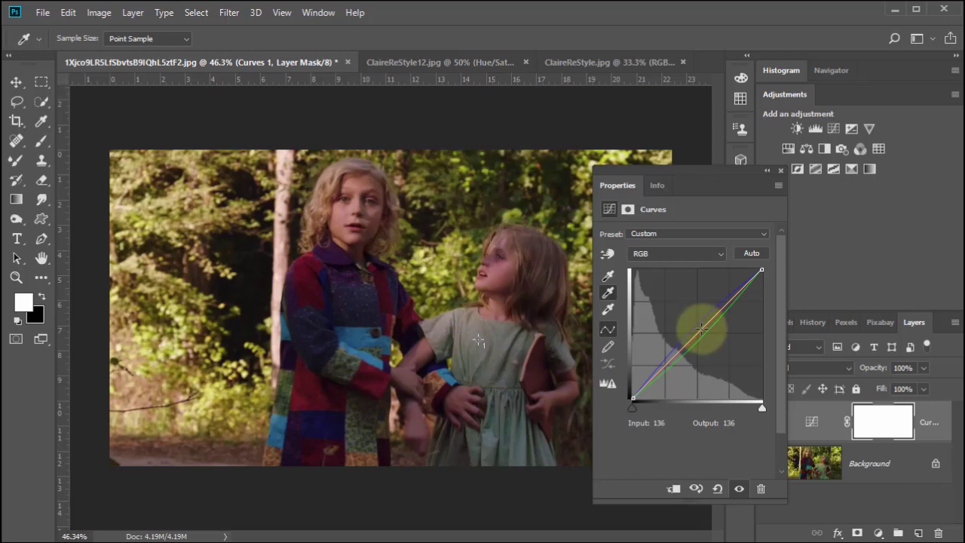
# Step: Raise the RGB curve's midtones from input 115 to output 155, and toggle the Curves layer's visibility to compare the photo
pyautogui.moveTo(701, 328); pyautogui.dragTo(689, 319)
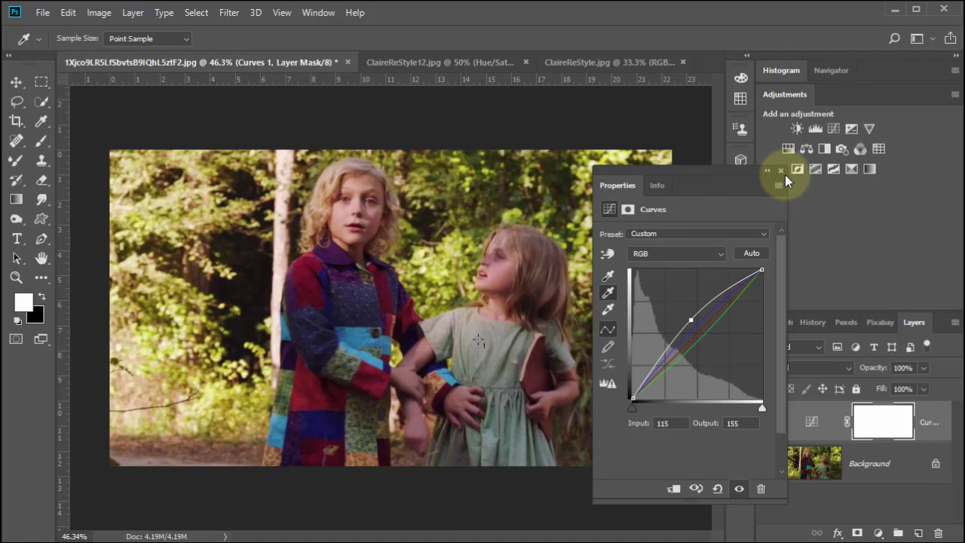
pyautogui.click(780, 171)
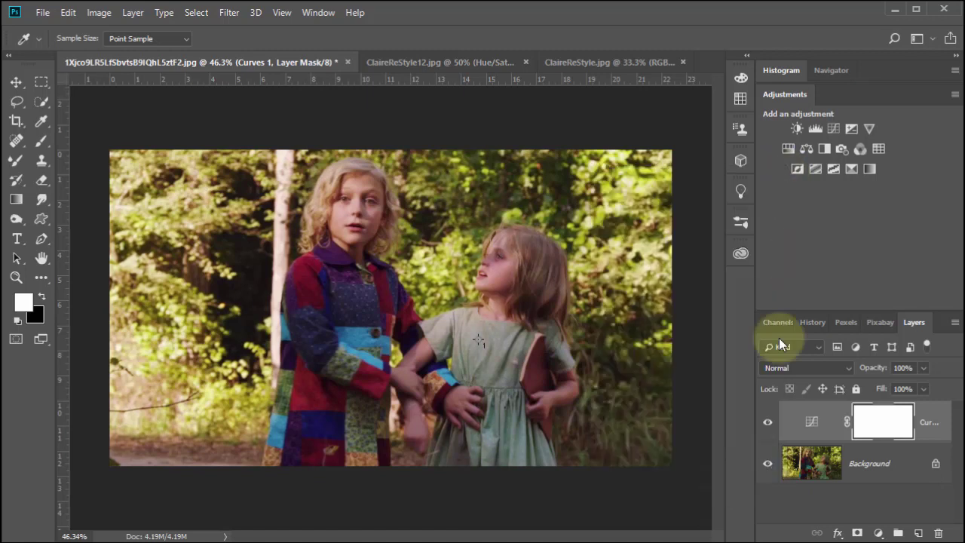
pyautogui.click(768, 424)
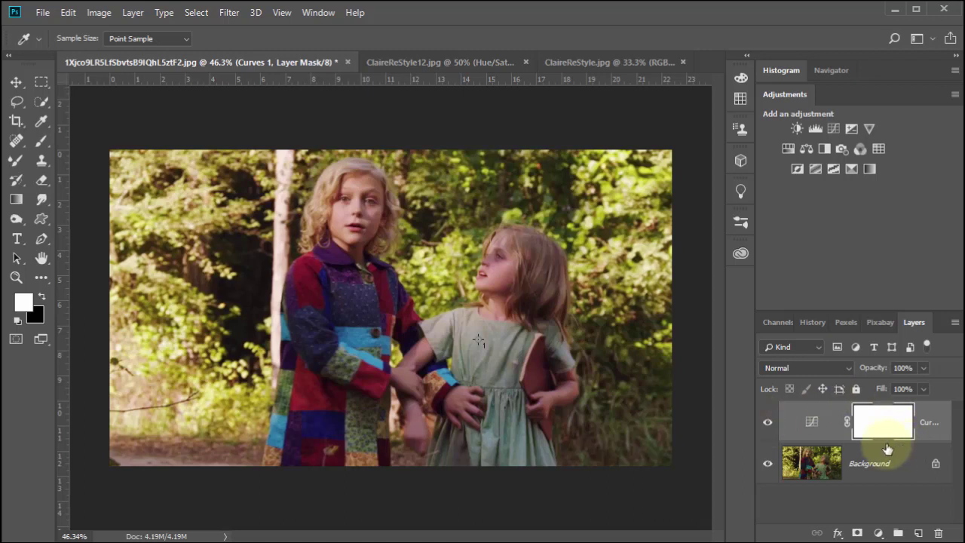
# Step: Delete the Curves adjustment layer, keeping only the Background
pyautogui.moveTo(865, 444); pyautogui.dragTo(938, 534)
pyautogui.moveTo(829, 424); pyautogui.dragTo(938, 534)
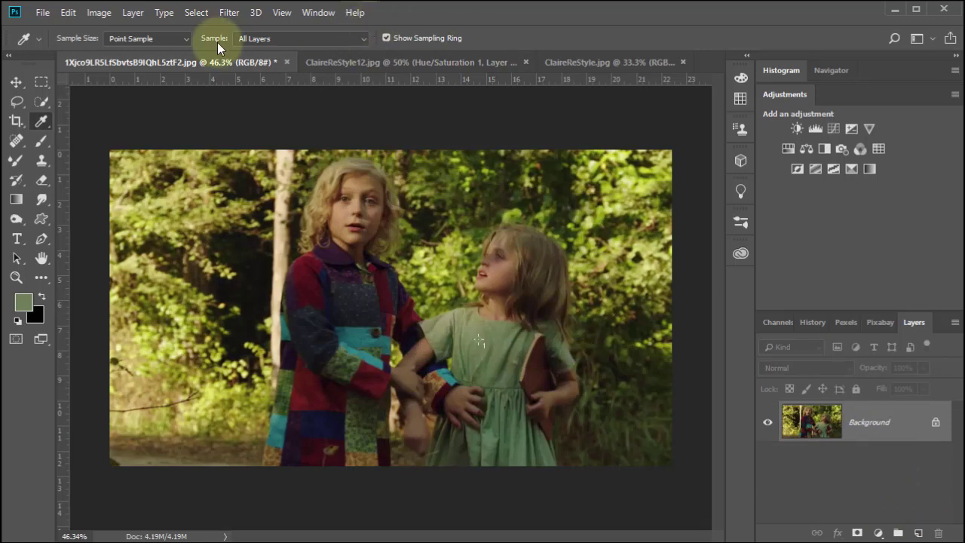
# Step: Add a Levels adjustment layer and set its gray point at the color sampler on the green dress
pyautogui.click(100, 14)
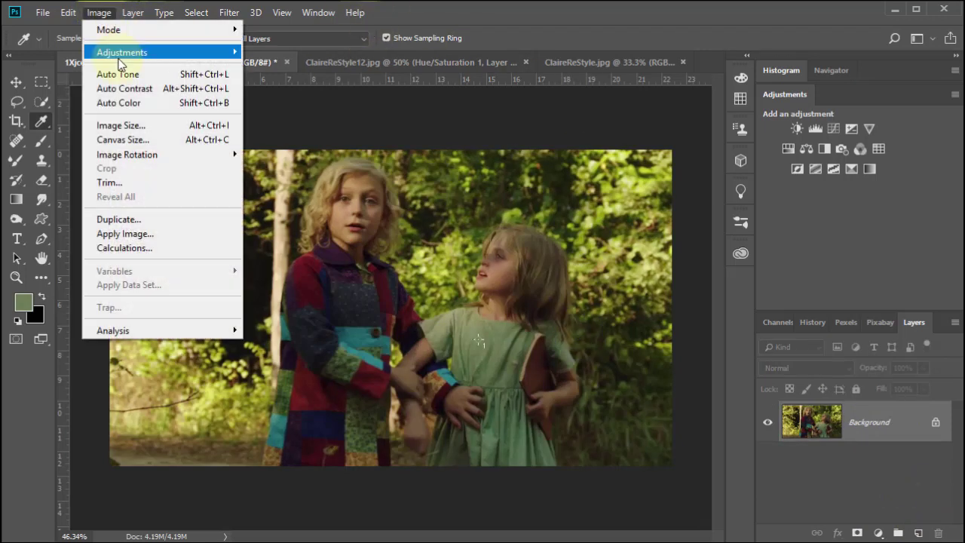
pyautogui.click(811, 183)
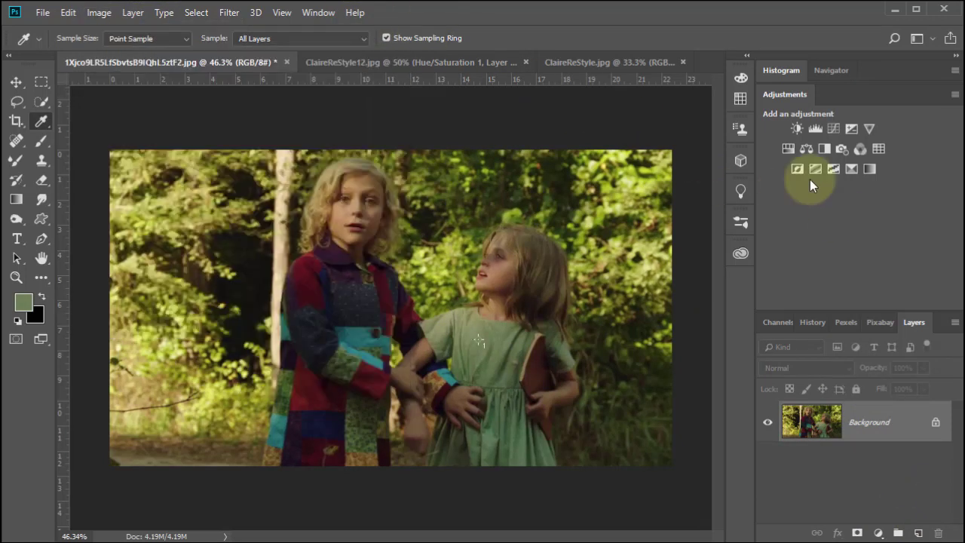
pyautogui.click(811, 129)
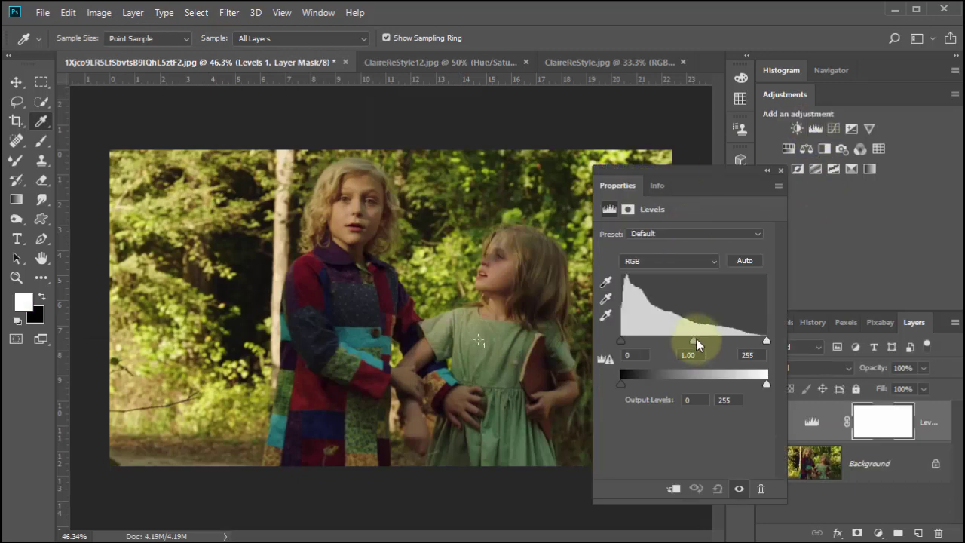
pyautogui.click(605, 298)
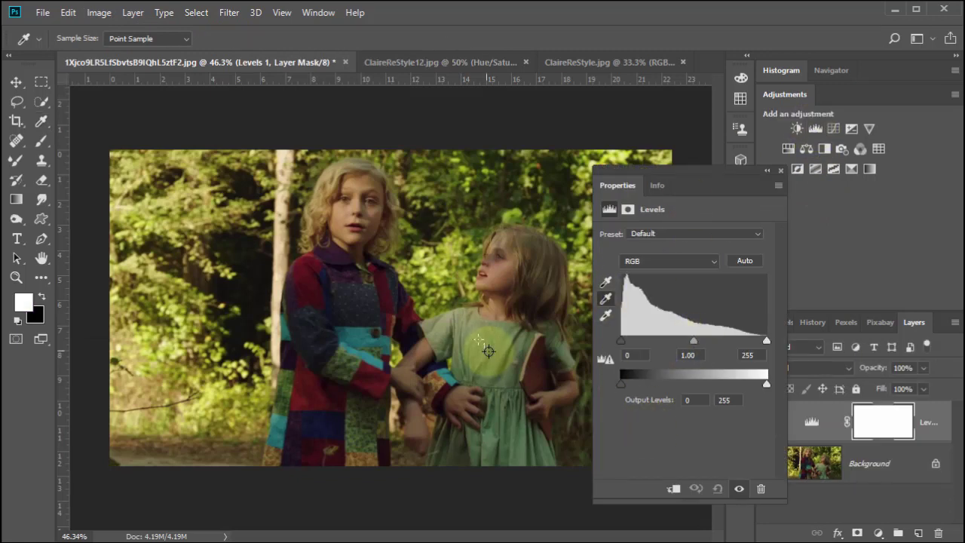
pyautogui.click(477, 340)
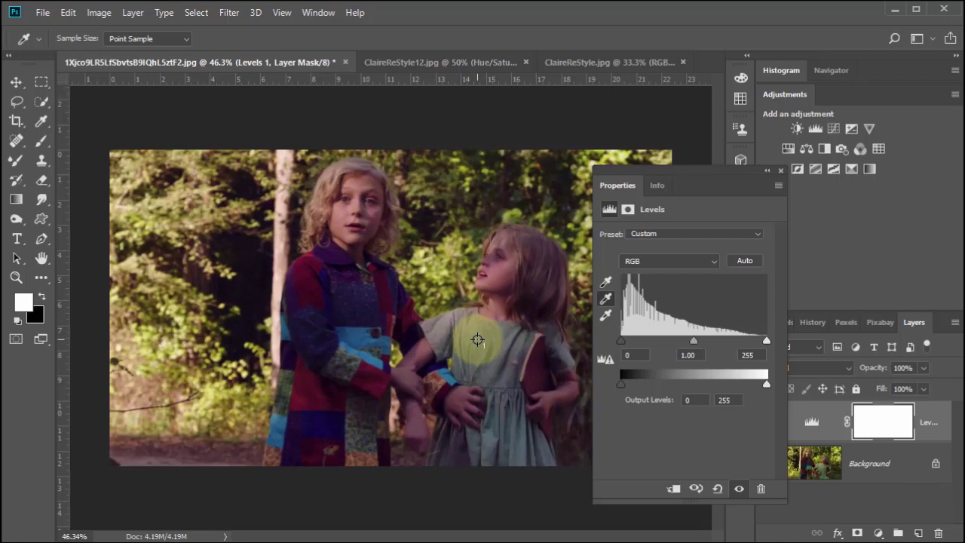
# Step: Set the Levels RGB midtone input to 1.36 and the white input level to 239, and close the adjustment's settings
pyautogui.moveTo(694, 343); pyautogui.dragTo(678, 344)
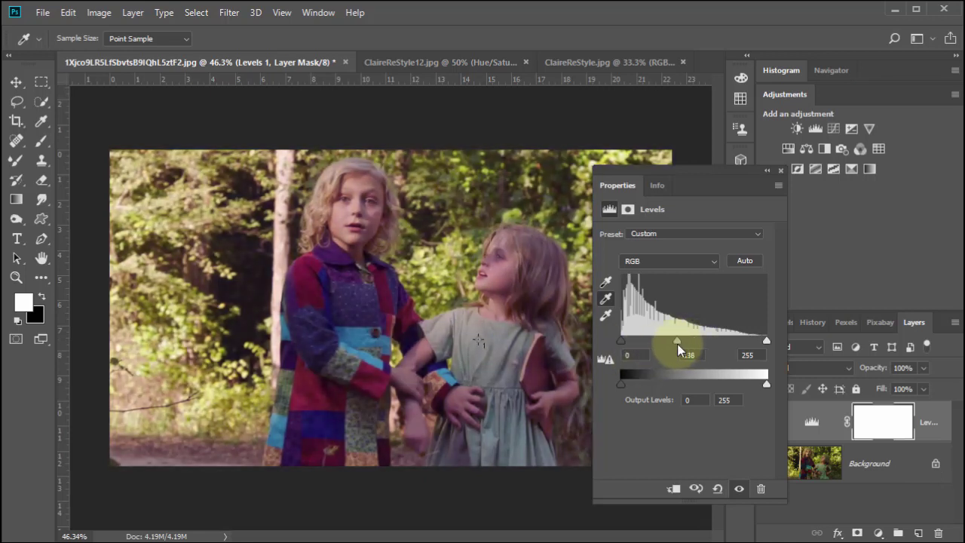
pyautogui.moveTo(764, 341); pyautogui.dragTo(758, 343)
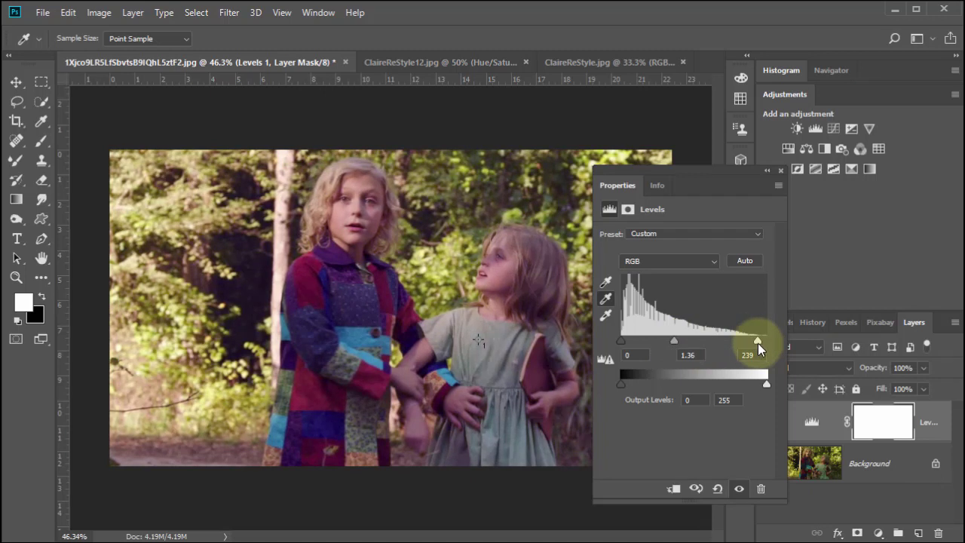
pyautogui.click(782, 170)
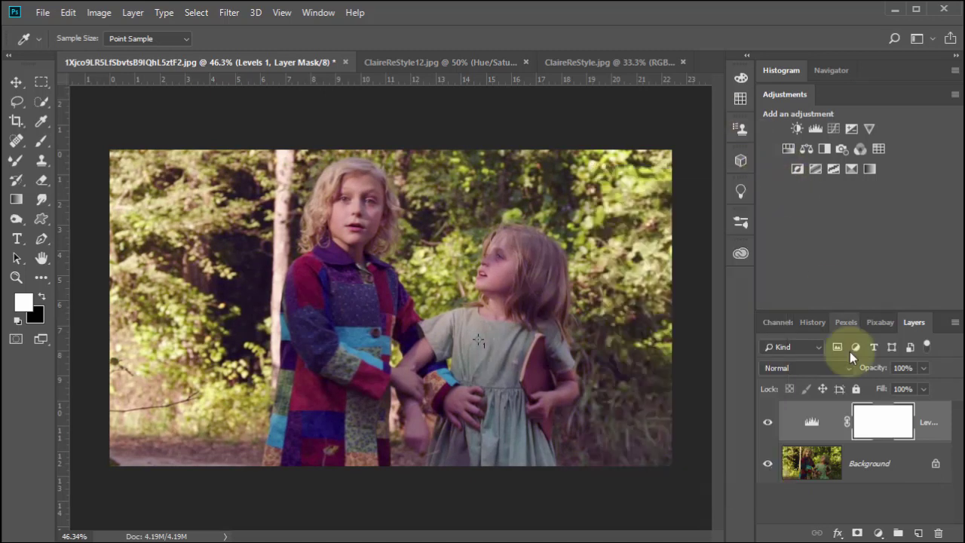
# Step: Toggle the Levels layer's visibility to compare the corrected photo with the original
pyautogui.click(767, 463)
pyautogui.click(767, 464)
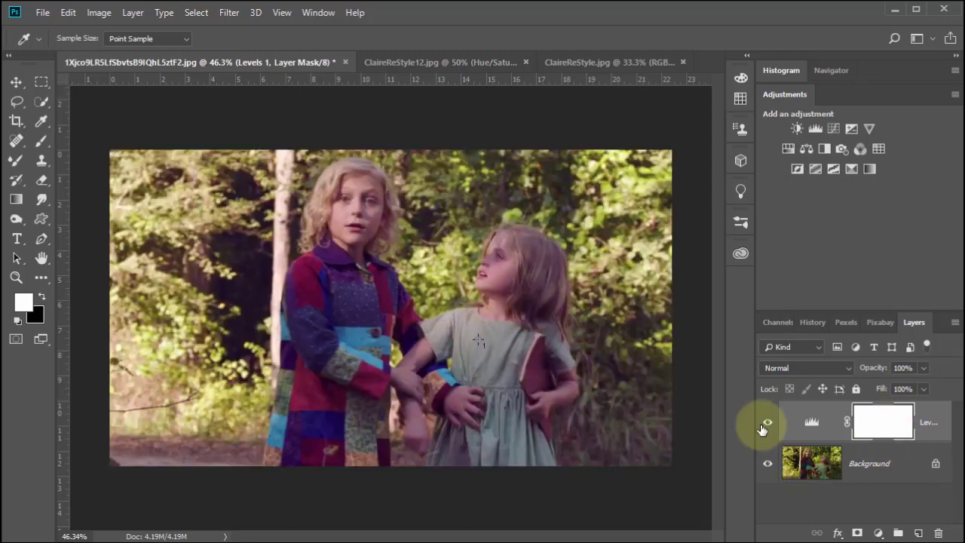
pyautogui.click(767, 424)
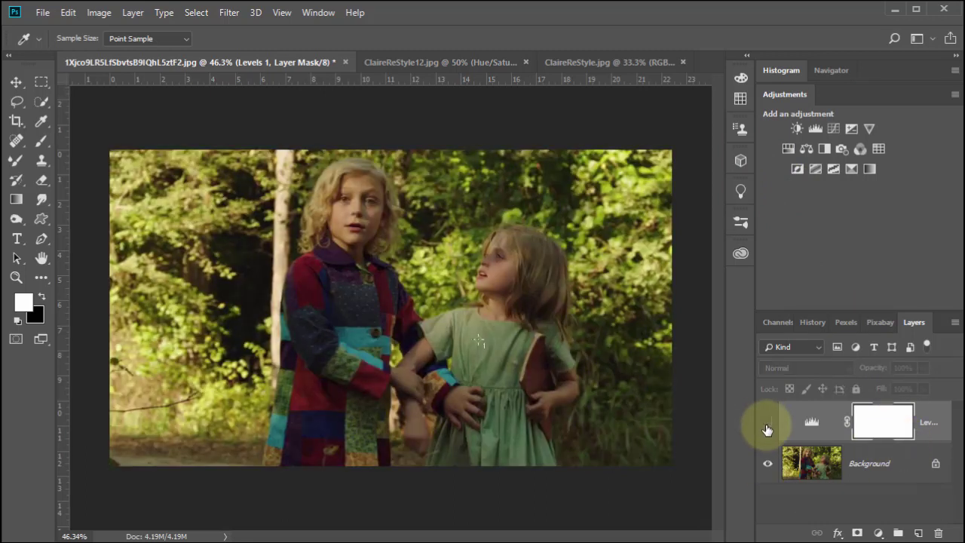
pyautogui.click(767, 424)
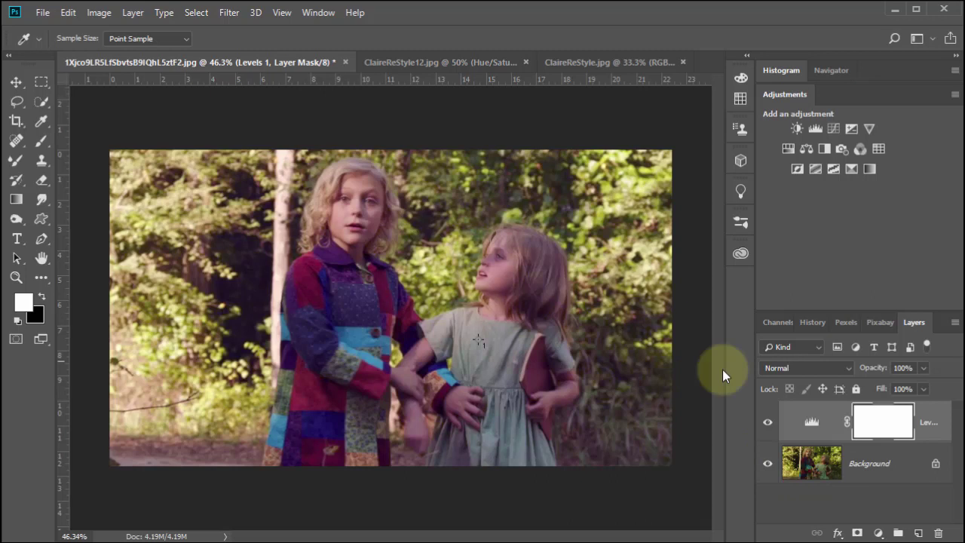
pyautogui.click(767, 422)
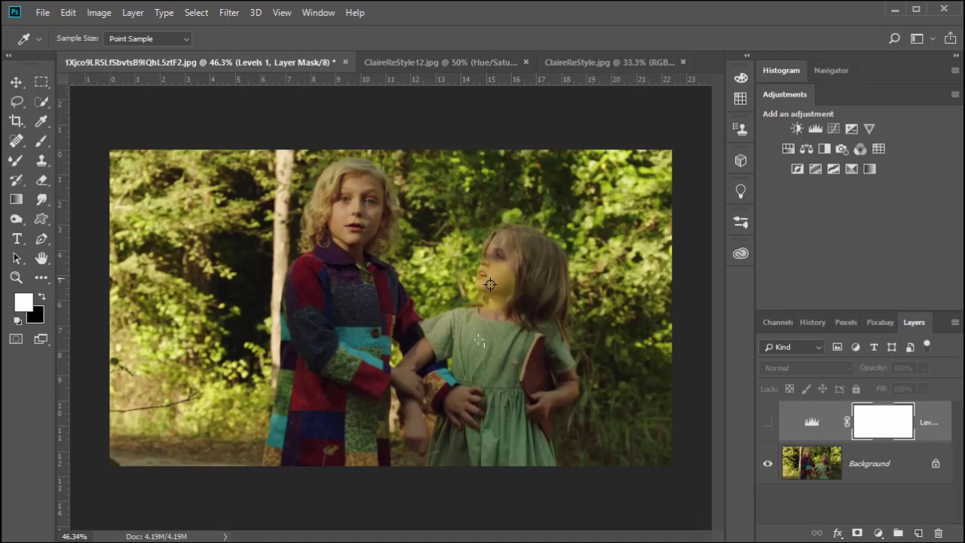
pyautogui.click(767, 422)
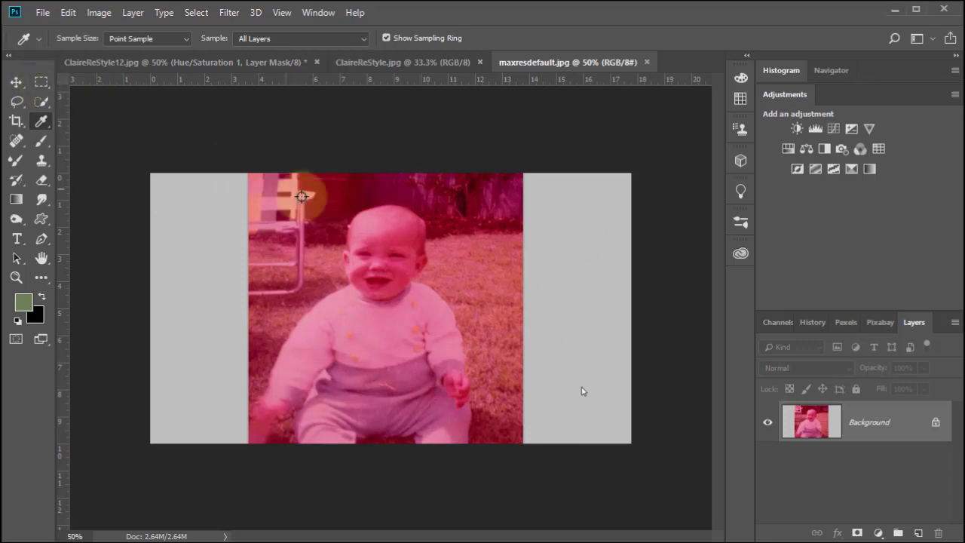
# Step: Select the baby photo without its gray side bars using the Rectangular Marquee, and crop the image to that selection
pyautogui.click(42, 81)
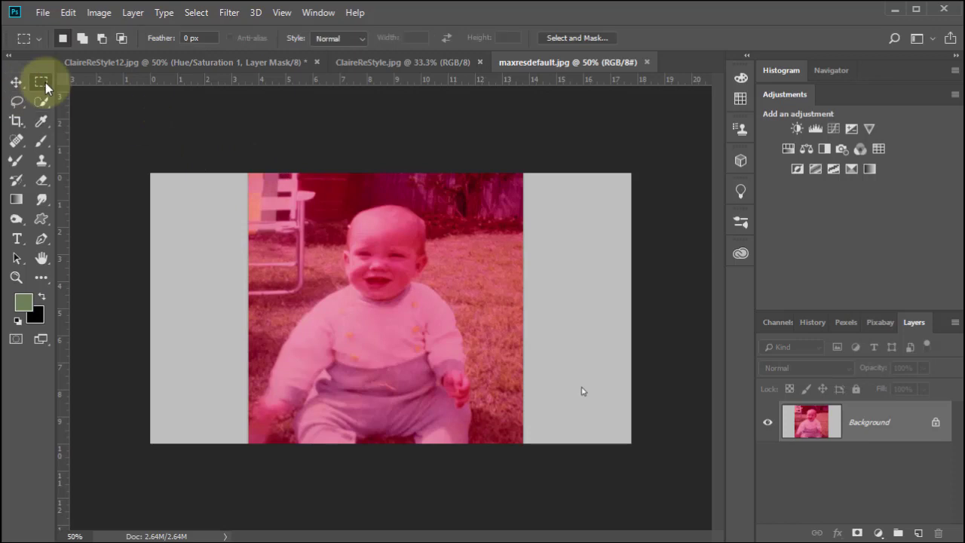
pyautogui.moveTo(249, 173); pyautogui.dragTo(520, 462)
pyautogui.click(96, 15)
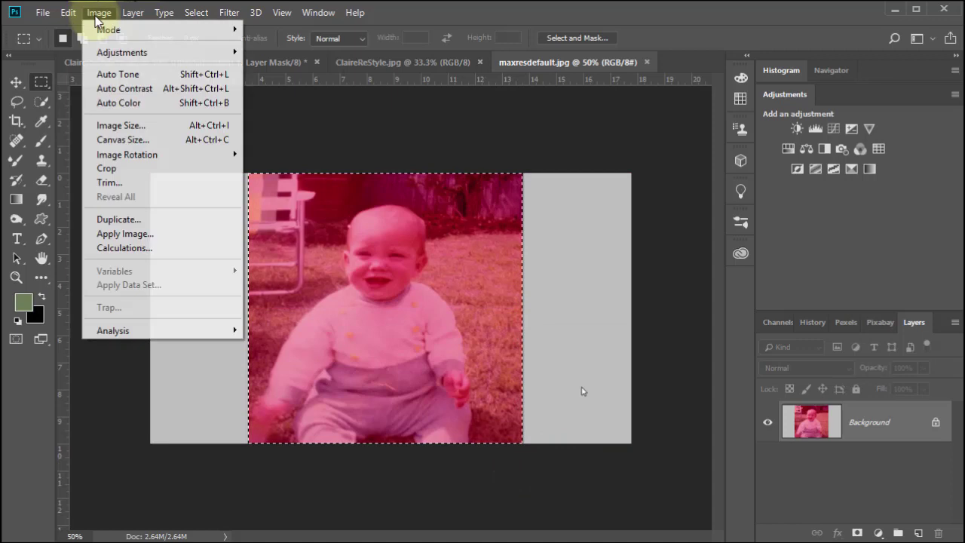
pyautogui.click(132, 175)
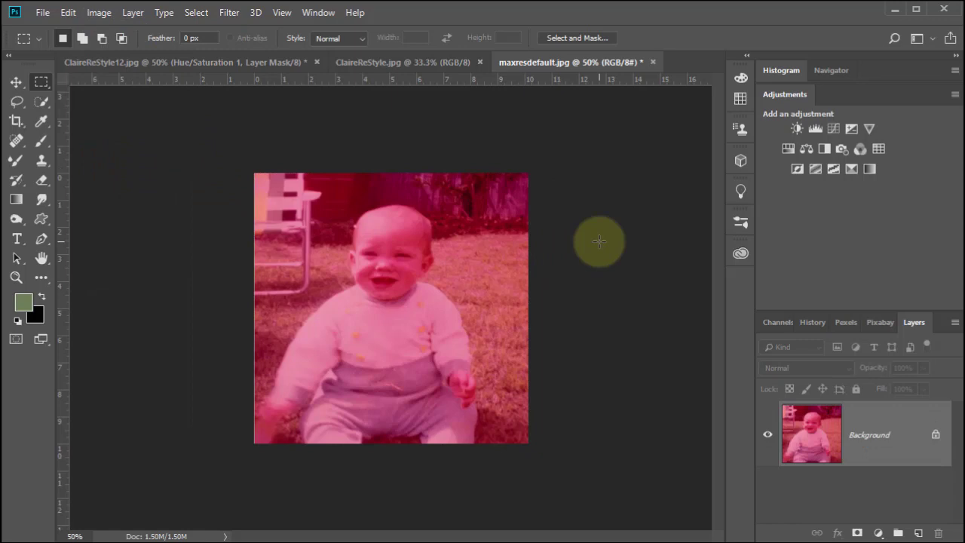
# Step: Examine the color cast on the baby's face up close and across the whole photo
pyautogui.hotkey('ctrl', '+')
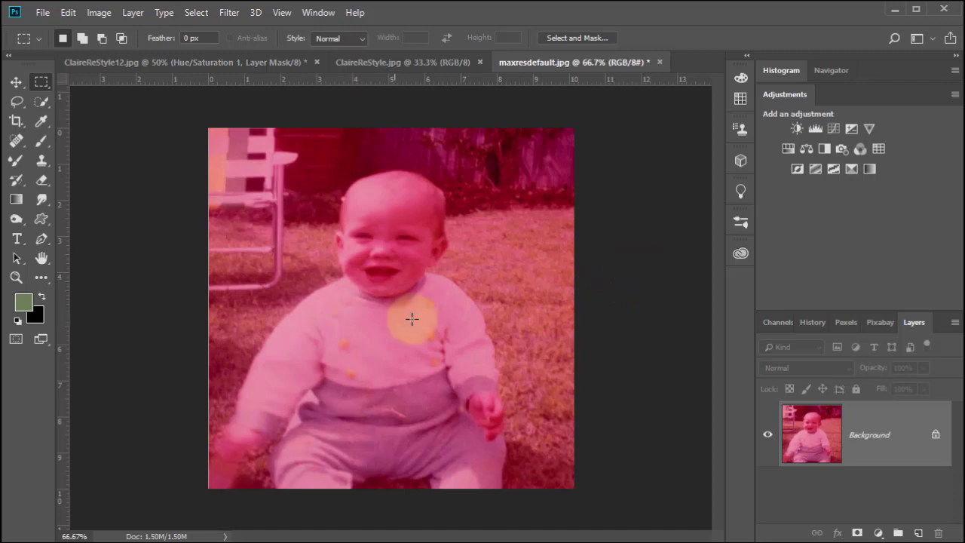
pyautogui.keyDown('ctrl'); pyautogui.click(378, 231); pyautogui.keyUp('ctrl')
pyautogui.keyDown('ctrl'); pyautogui.click(377, 231); pyautogui.keyUp('ctrl')
pyautogui.keyDown('ctrl'); pyautogui.click(378, 230); pyautogui.keyUp('ctrl')
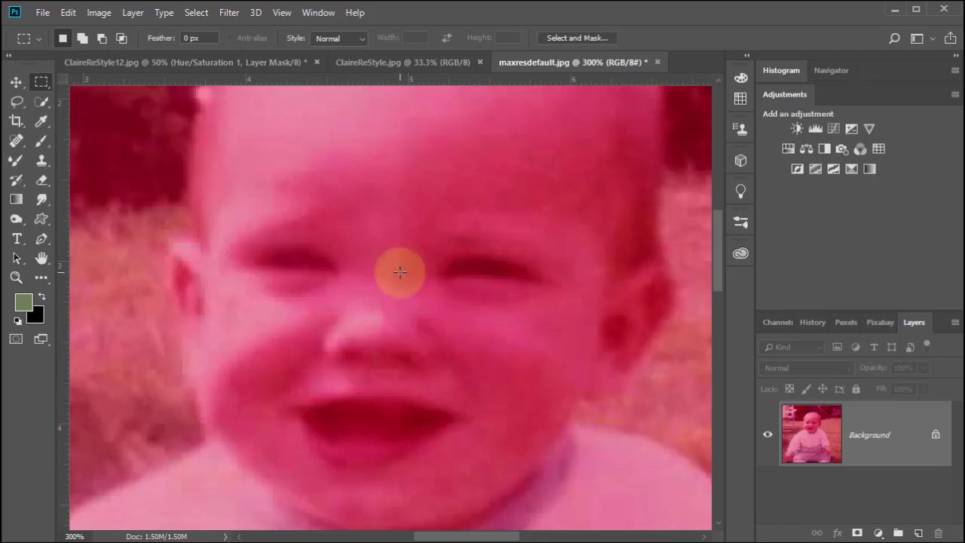
pyautogui.hotkey('ctrl', '-')
pyautogui.hotkey('ctrl', '-')
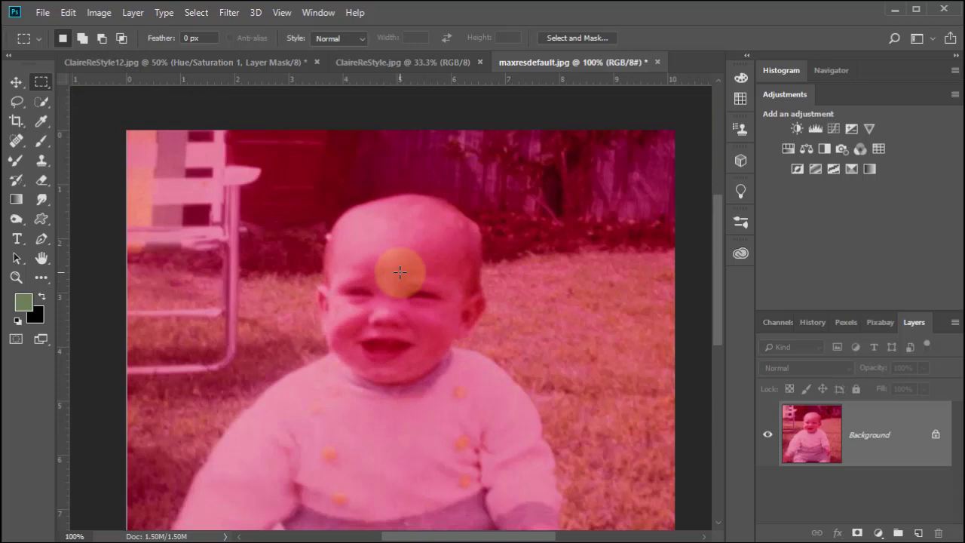
pyautogui.scroll(-2, 400, 272)
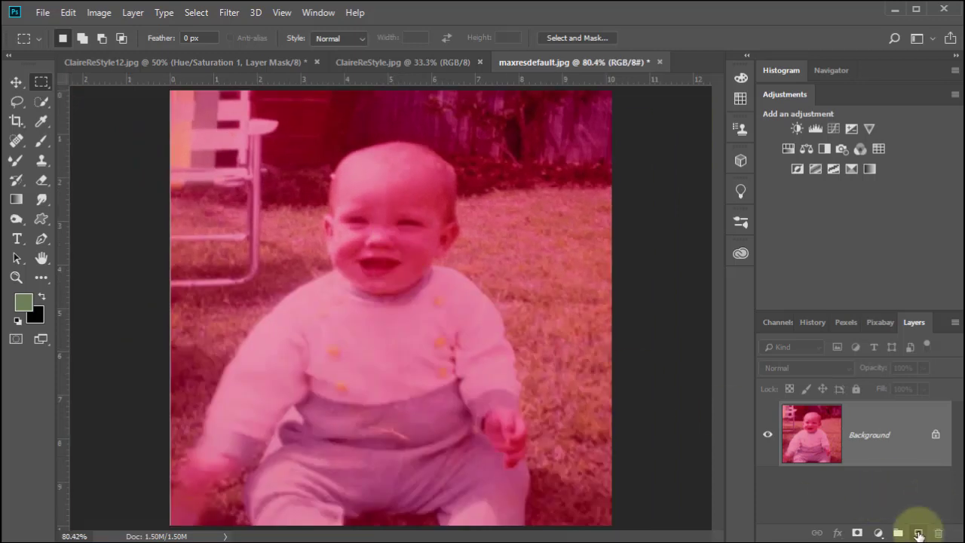
# Step: Create a new layer above the Background and fill it with 50% Gray in Normal mode at 100% opacity
pyautogui.click(918, 533)
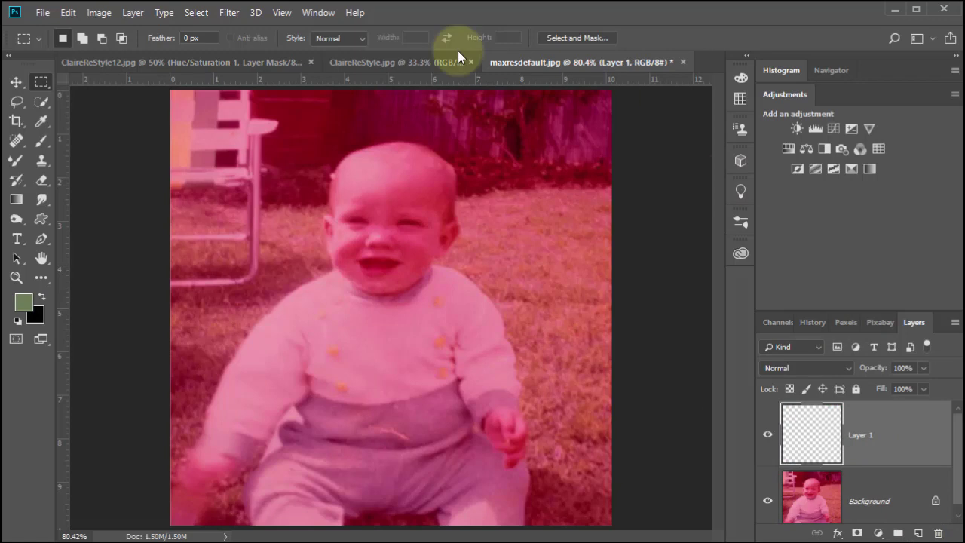
pyautogui.click(68, 12)
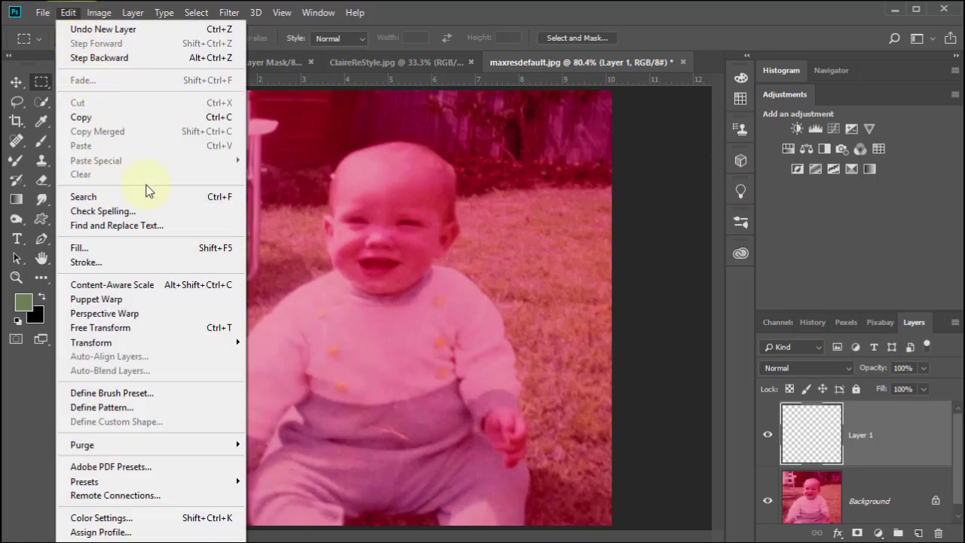
pyautogui.click(113, 247)
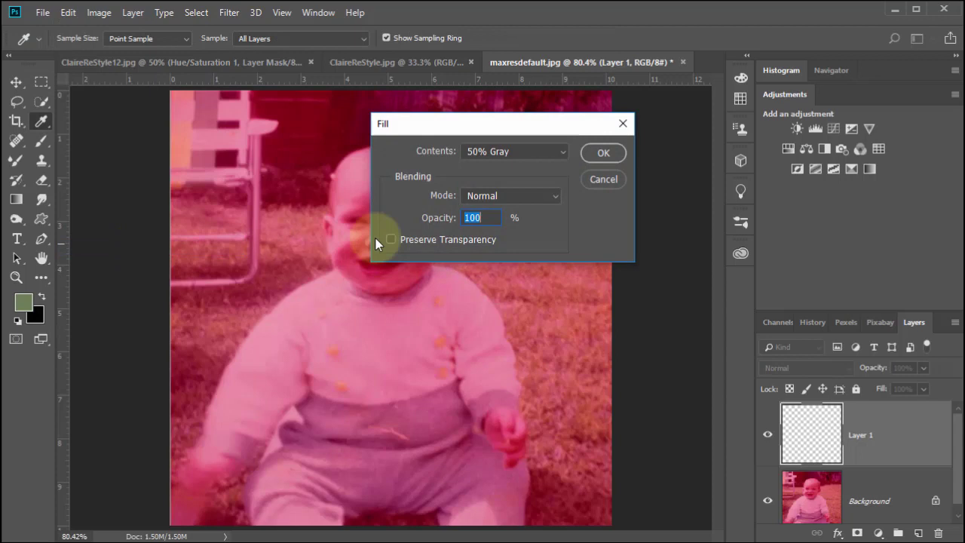
pyautogui.click(562, 153)
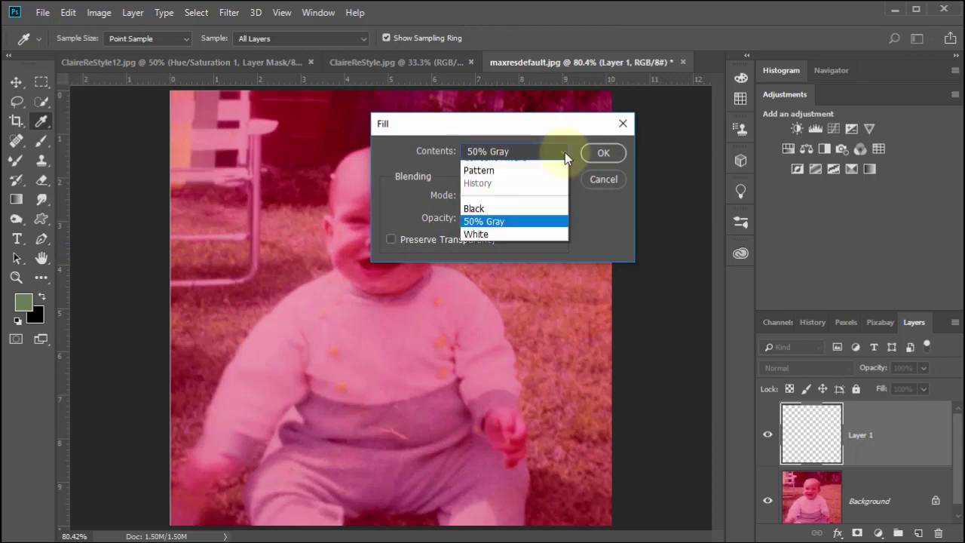
pyautogui.click(505, 290)
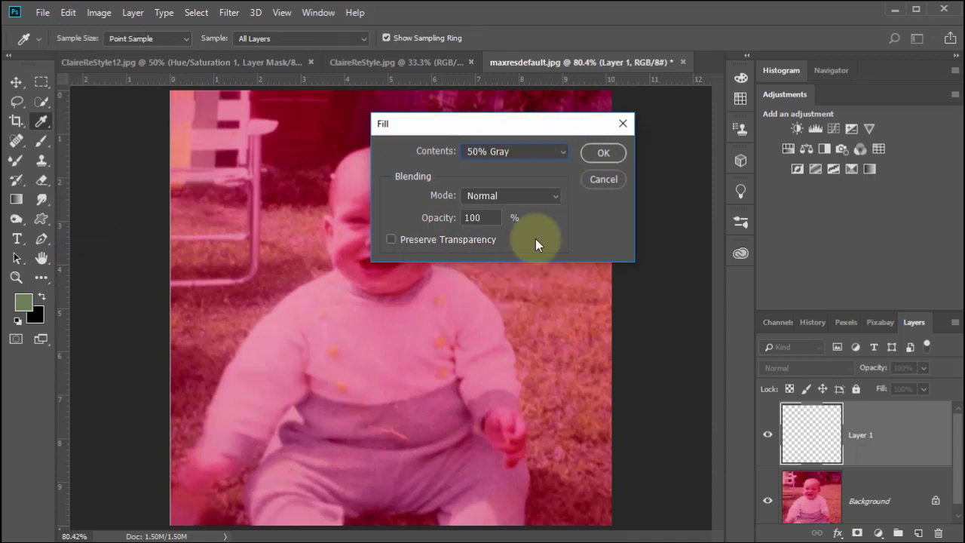
pyautogui.click(602, 152)
pyautogui.press('m')
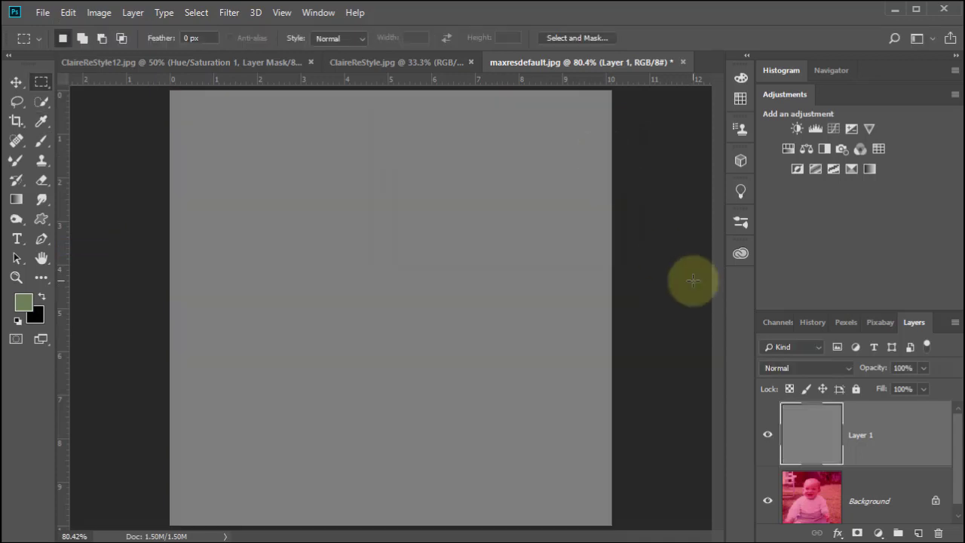
# Step: Detach the Layers panel as a floating window and set the gray layer's blend mode to Difference
pyautogui.click(804, 370)
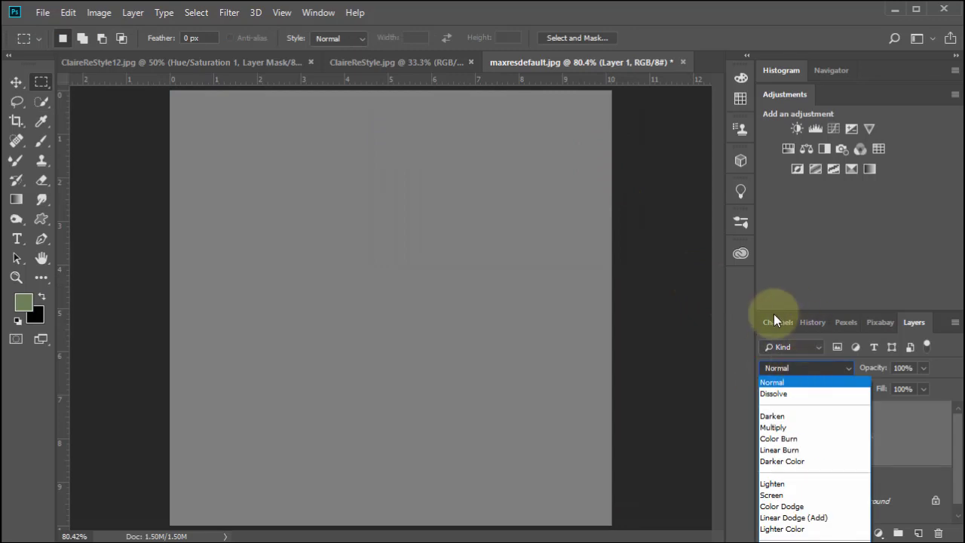
pyautogui.click(911, 322)
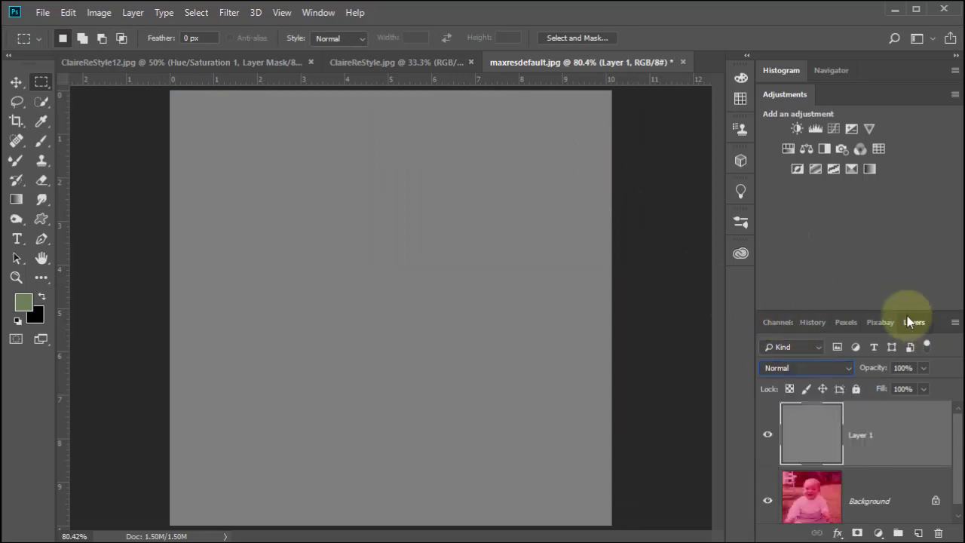
pyautogui.moveTo(913, 322); pyautogui.dragTo(599, 118)
pyautogui.click(631, 159)
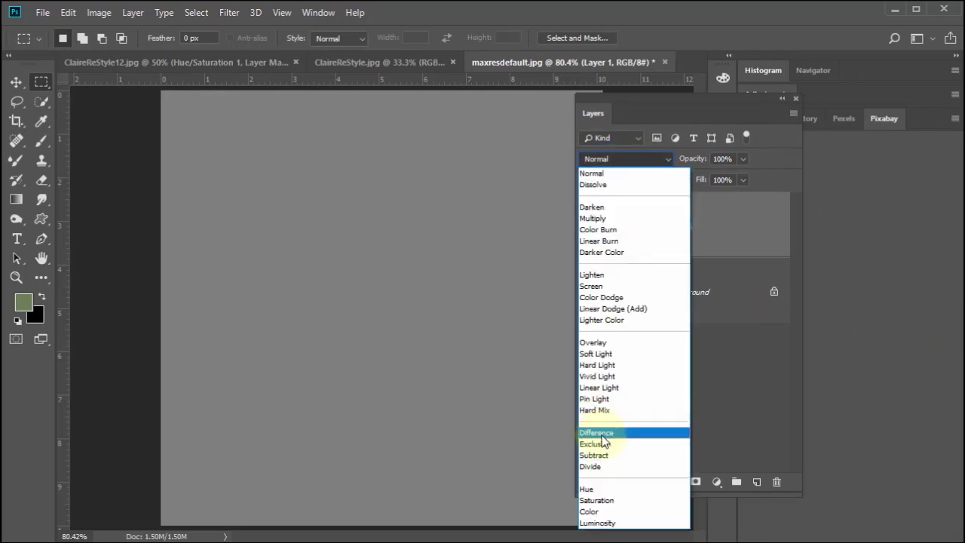
pyautogui.click(603, 433)
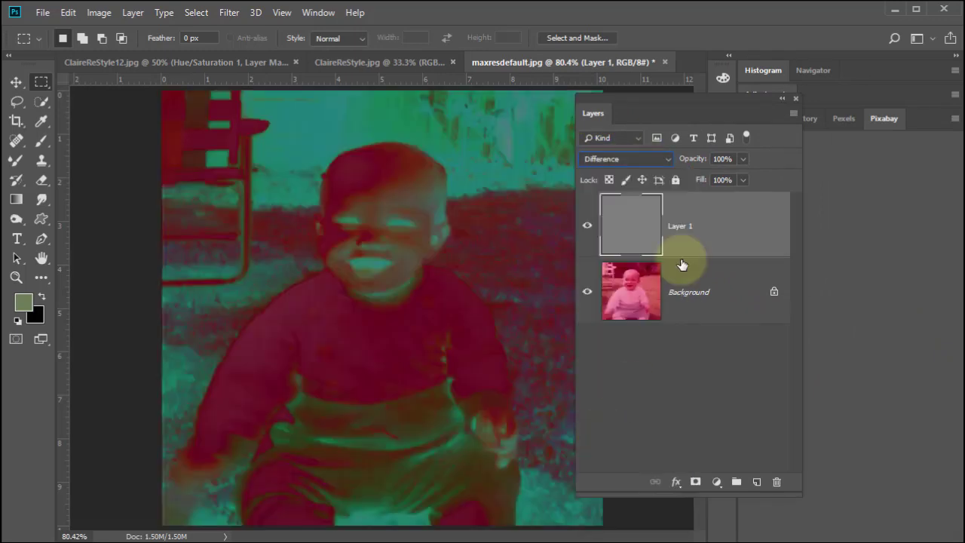
# Step: Move the floating Layers panel clear of the adjustment presets and add a Threshold adjustment layer above the gray layer
pyautogui.moveTo(596, 116); pyautogui.dragTo(673, 133)
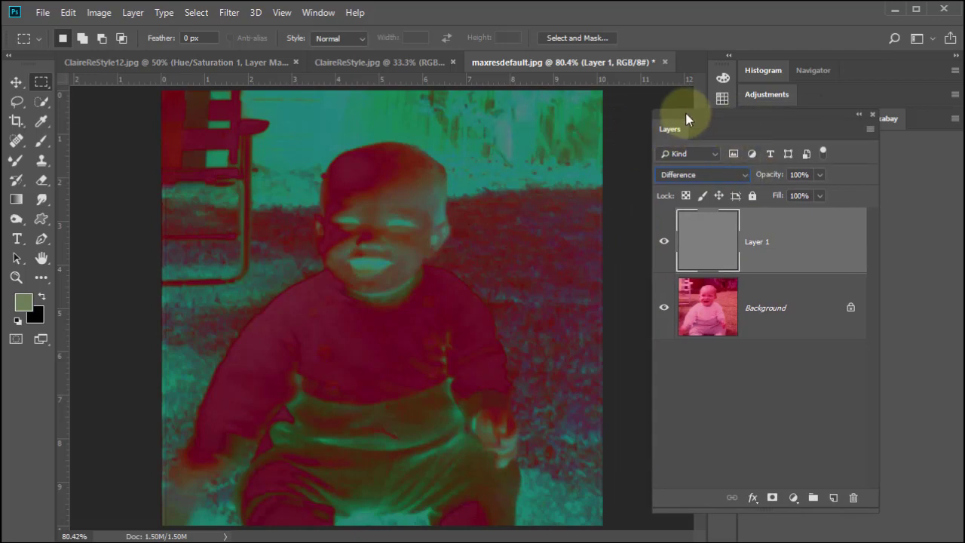
pyautogui.moveTo(684, 121); pyautogui.dragTo(649, 171)
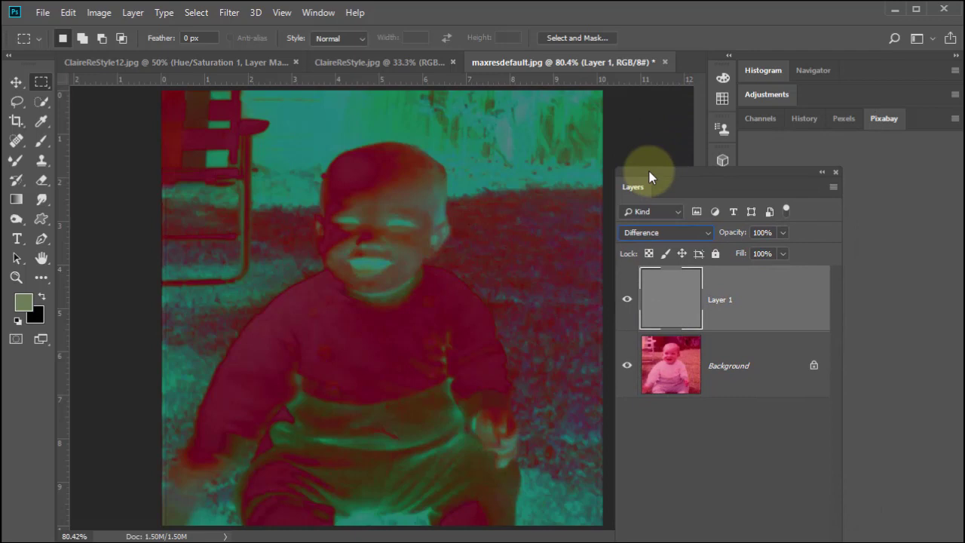
pyautogui.click(765, 98)
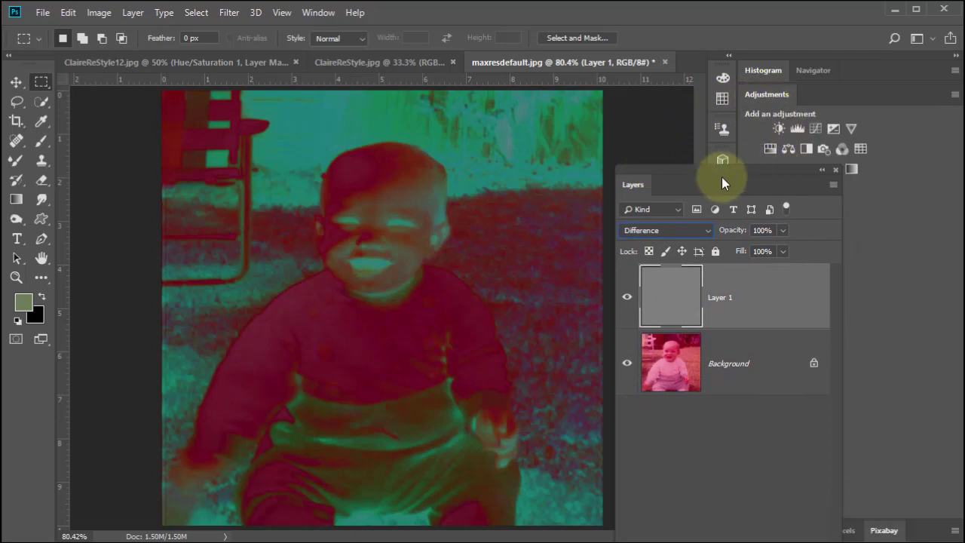
pyautogui.moveTo(721, 181)
pyautogui.mouseDown()
pyautogui.moveTo(702, 185)
pyautogui.moveTo(706, 193)
pyautogui.mouseUp()
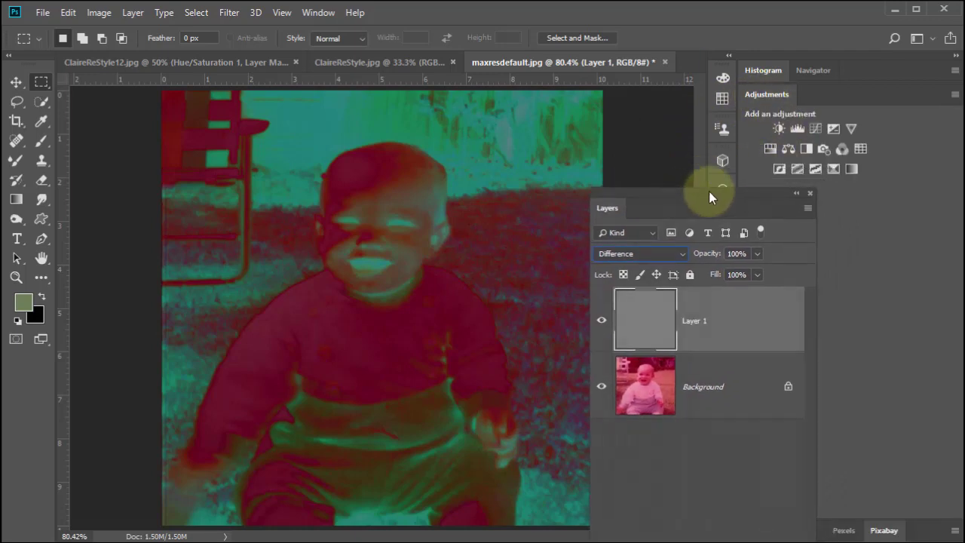
pyautogui.click(816, 168)
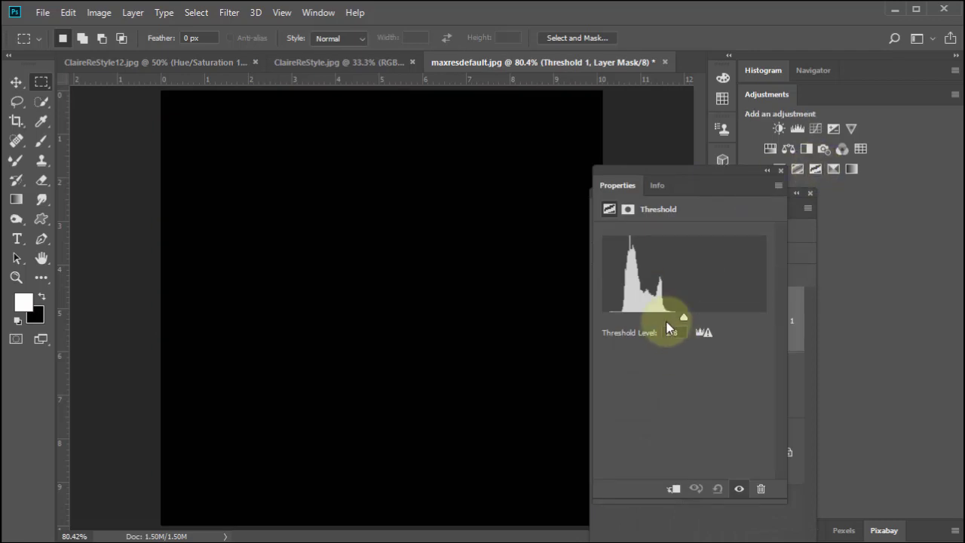
# Step: Lower the Threshold level to 37 and place a color sampler on the black patch over the baby's chest
pyautogui.moveTo(681, 322); pyautogui.dragTo(626, 323)
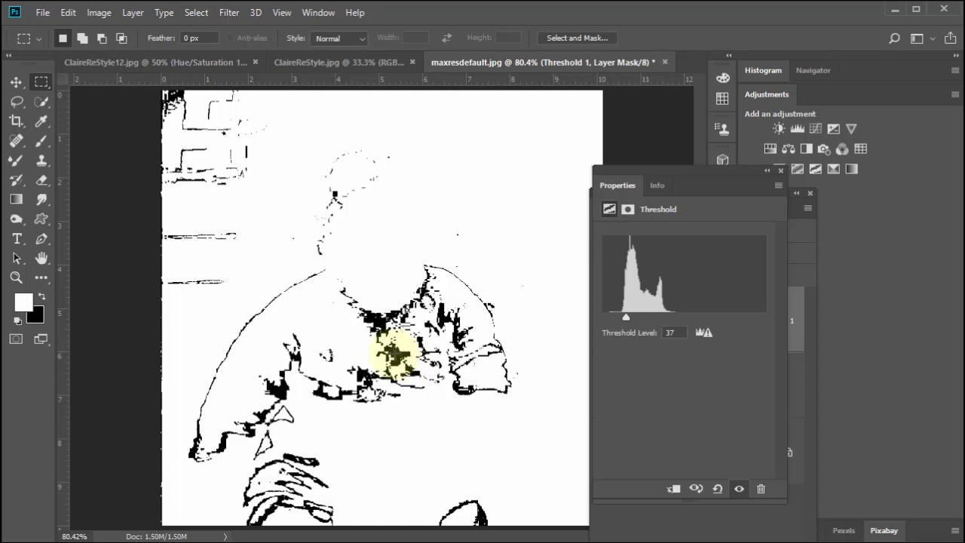
pyautogui.click(43, 122)
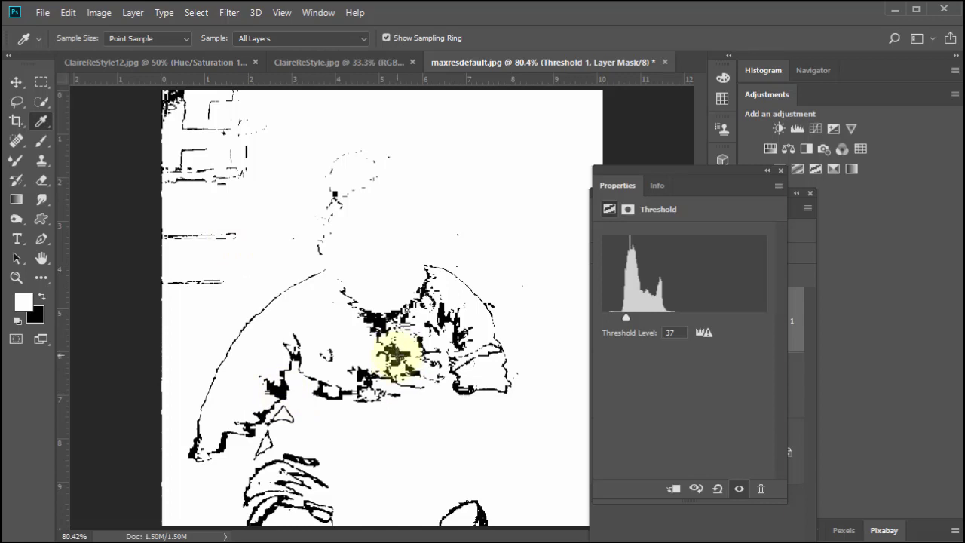
pyautogui.press('F8')
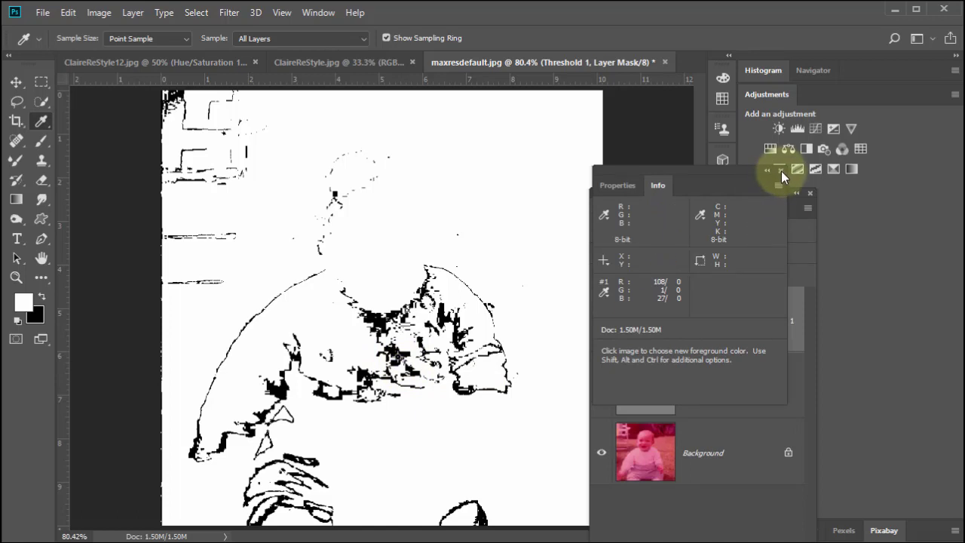
pyautogui.click(780, 171)
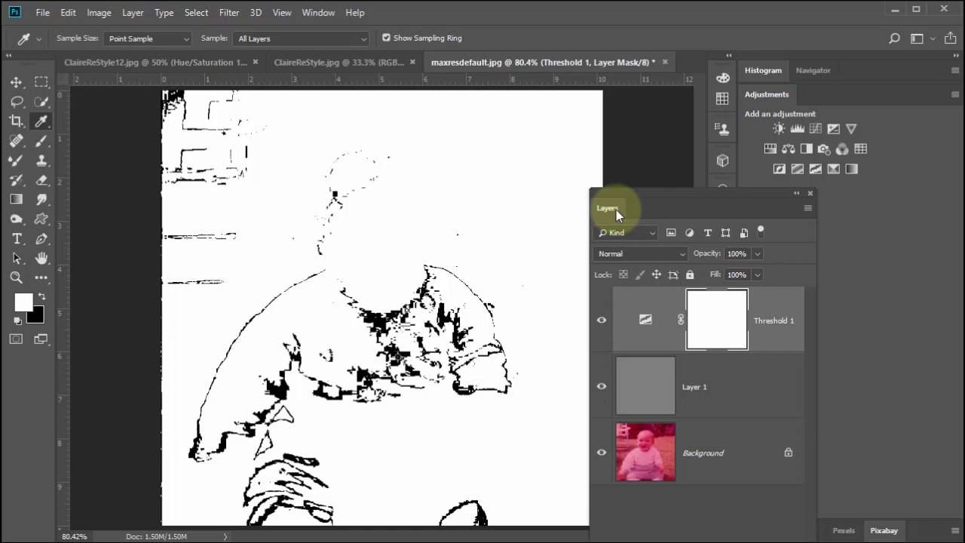
# Step: Delete the Threshold and 50% gray layers, leaving only the Background, and keep the Layers panel clear of the adjustment presets
pyautogui.moveTo(616, 209); pyautogui.dragTo(652, 148)
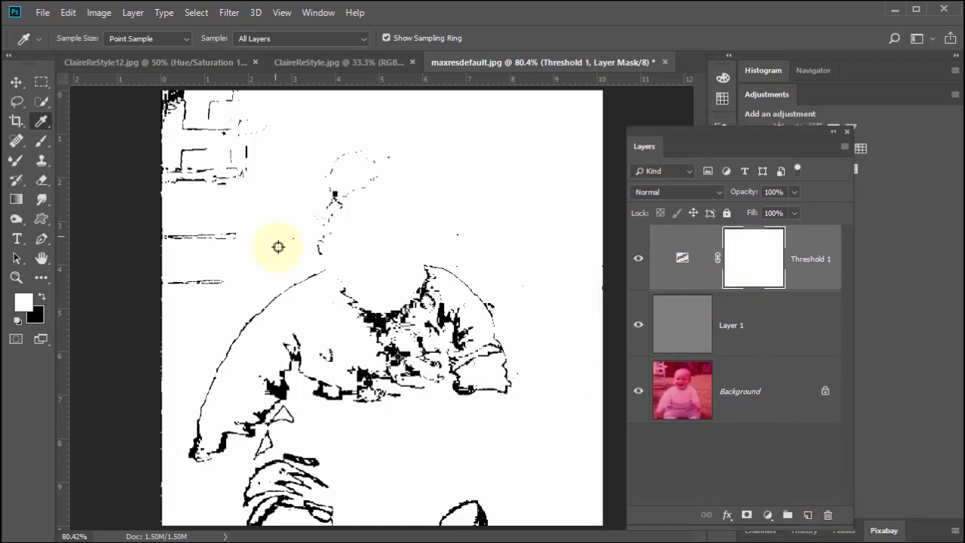
pyautogui.click(828, 515)
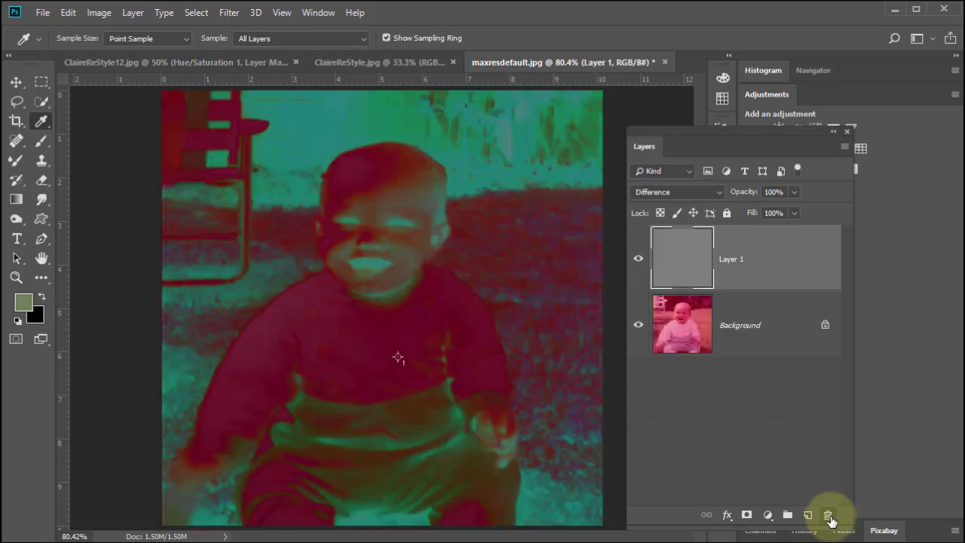
pyautogui.click(828, 516)
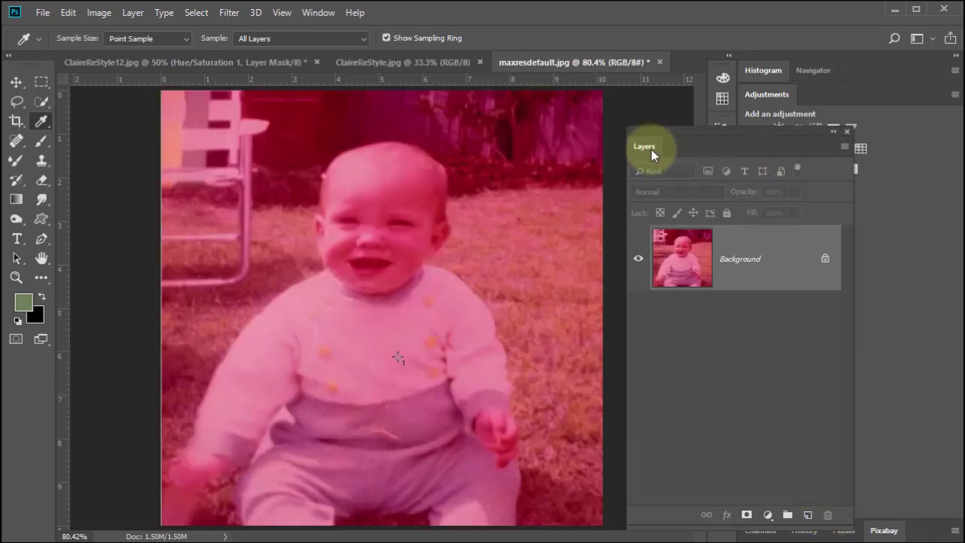
pyautogui.moveTo(651, 149); pyautogui.dragTo(652, 208)
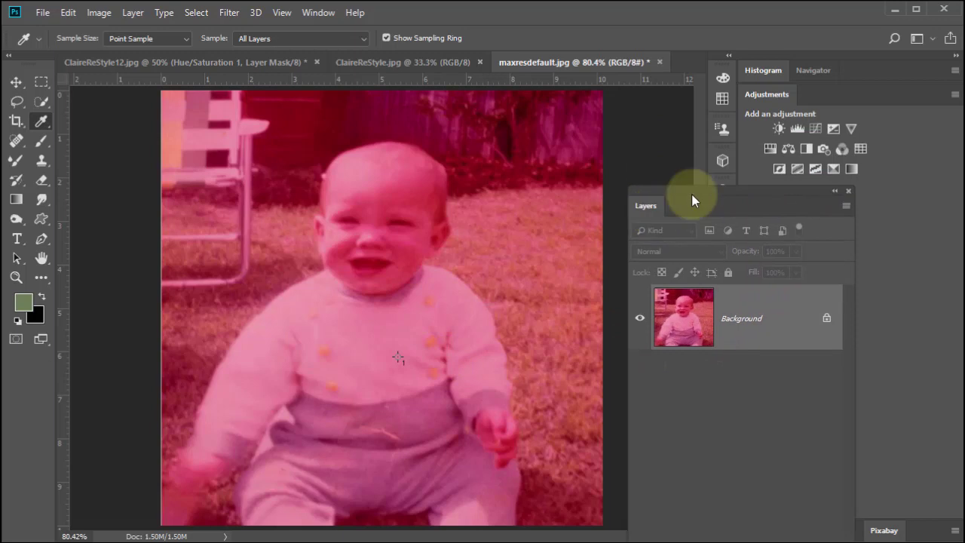
# Step: Add a Levels adjustment layer and set its gray point exactly on color sampler 1 on the baby's sweater
pyautogui.click(798, 128)
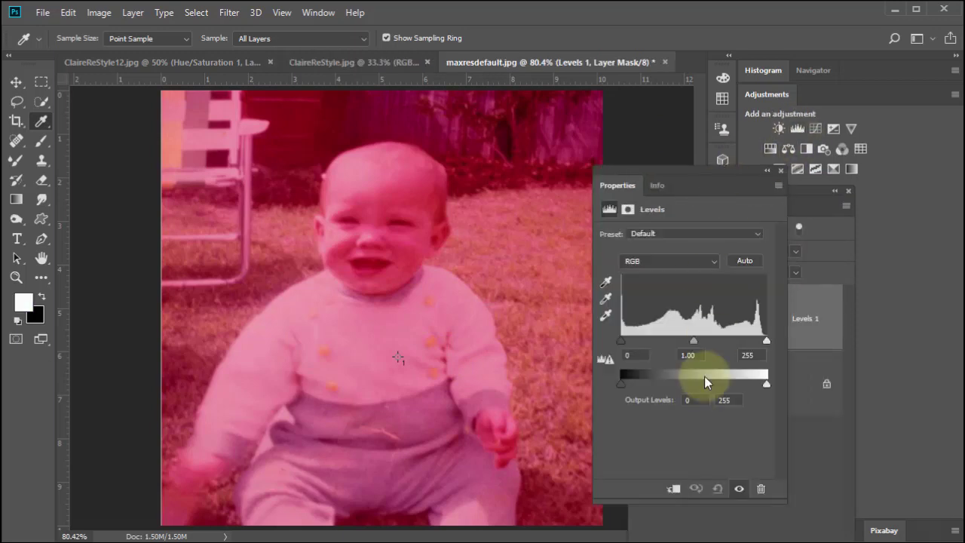
pyautogui.click(606, 300)
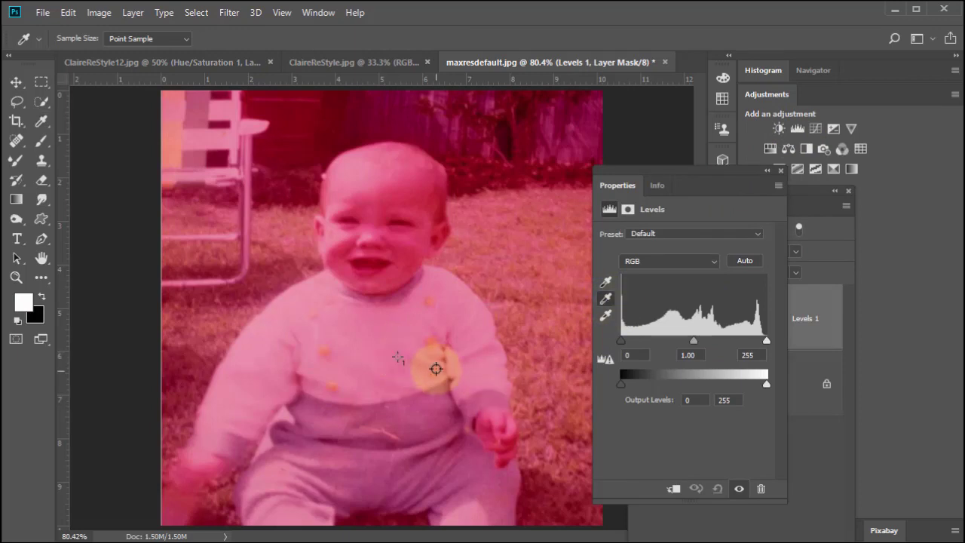
pyautogui.keyDown('ctrl'); pyautogui.click(395, 357); pyautogui.keyUp('ctrl')
pyautogui.keyDown('ctrl'); pyautogui.click(411, 356); pyautogui.keyUp('ctrl')
pyautogui.keyDown('ctrl'); pyautogui.click(408, 351); pyautogui.keyUp('ctrl')
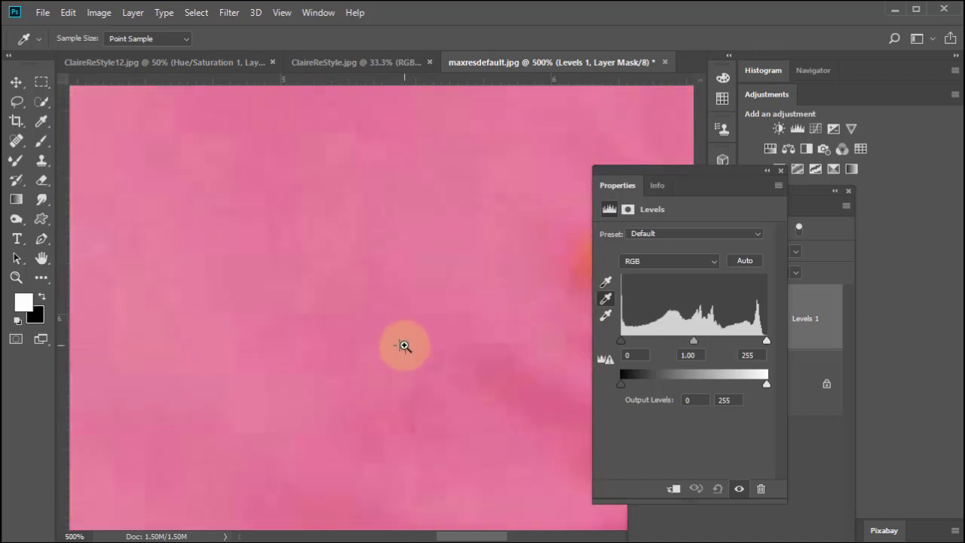
pyautogui.keyDown('ctrl'); pyautogui.click(406, 349); pyautogui.keyUp('ctrl')
pyautogui.keyDown('ctrl'); pyautogui.click(405, 348); pyautogui.keyUp('ctrl')
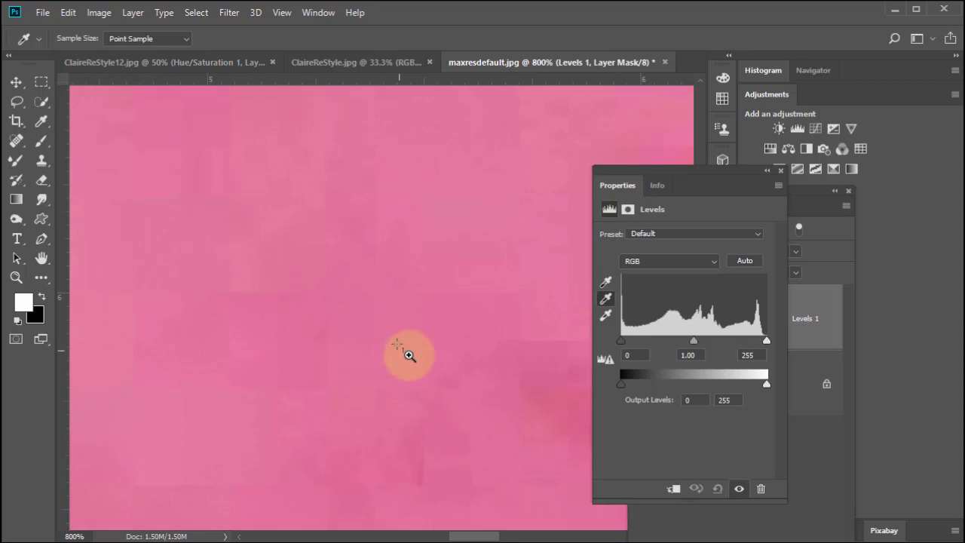
pyautogui.keyDown('ctrl'); pyautogui.click(404, 352); pyautogui.keyUp('ctrl')
pyautogui.keyDown('ctrl'); pyautogui.click(416, 355); pyautogui.keyUp('ctrl')
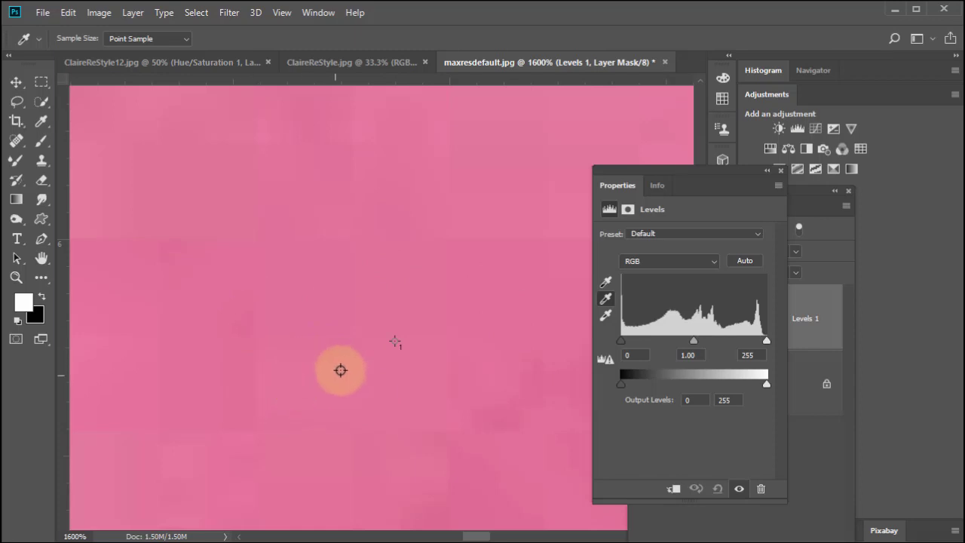
pyautogui.click(394, 343)
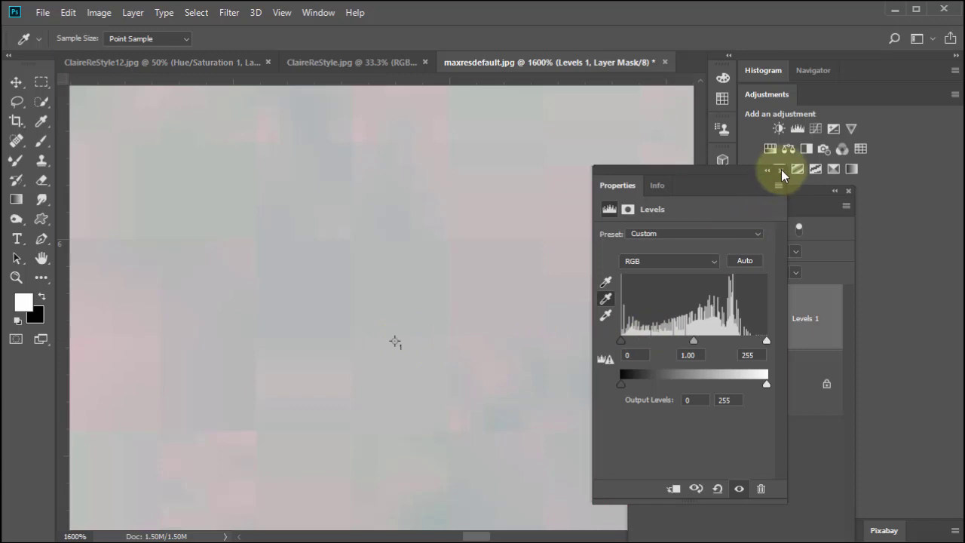
pyautogui.click(781, 169)
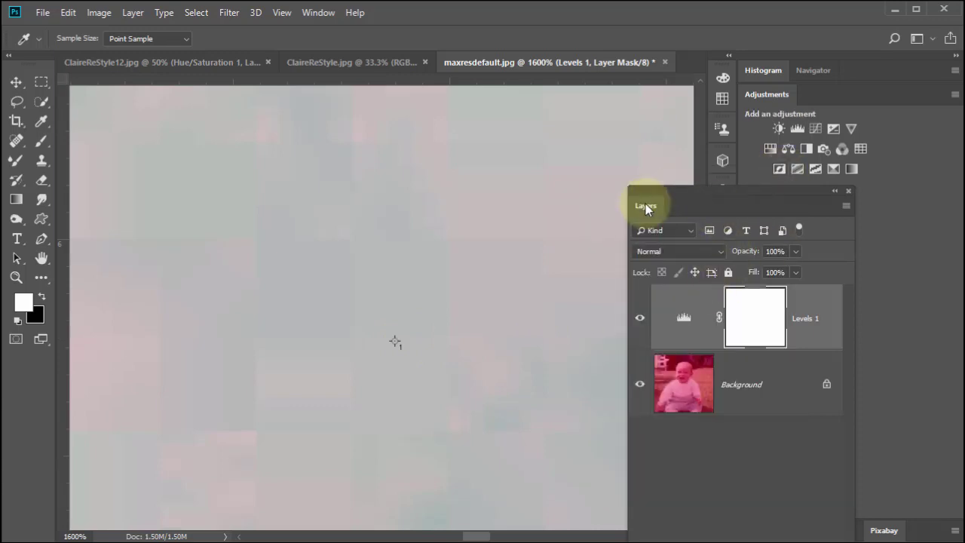
# Step: Compare the whole baby photo with and without the Levels correction
pyautogui.moveTo(645, 205); pyautogui.dragTo(688, 216)
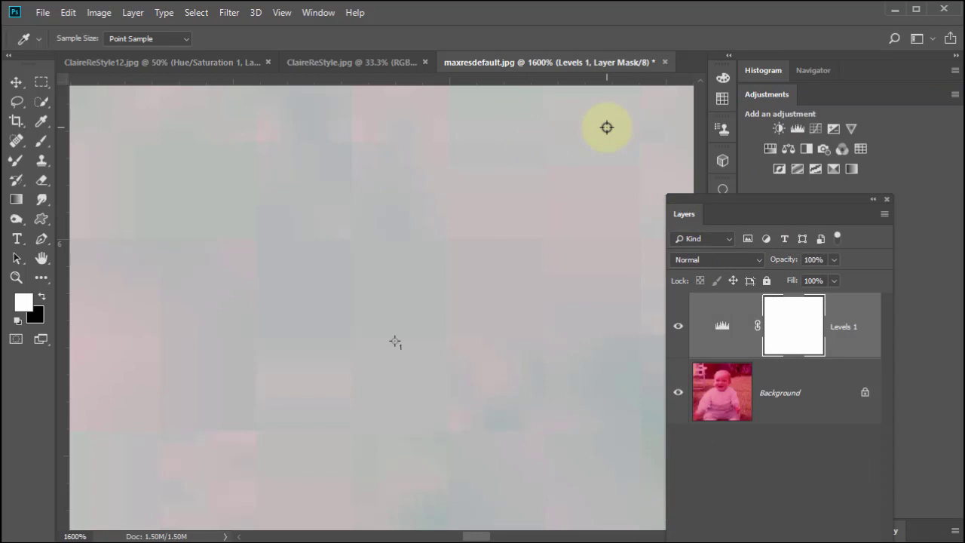
pyautogui.hotkey('ctrl', '0')
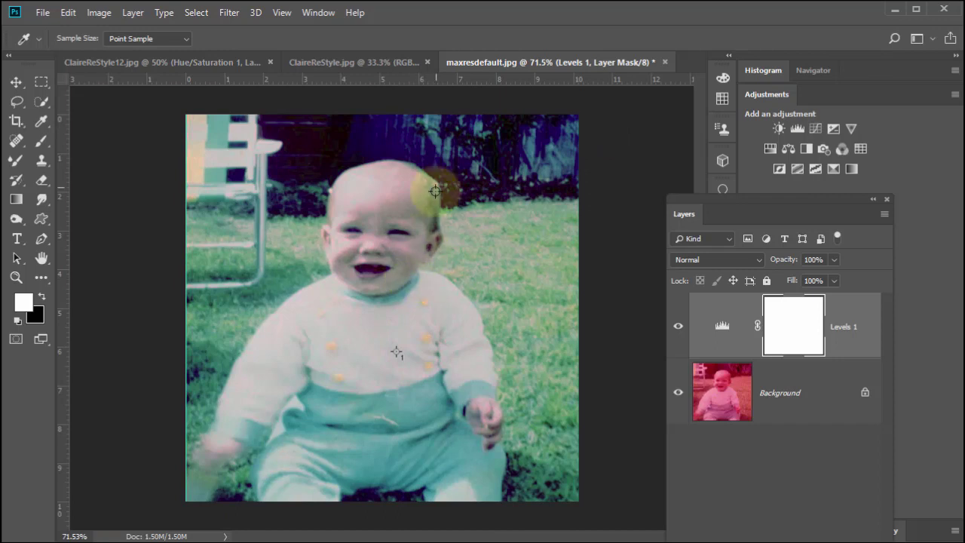
pyautogui.click(678, 327)
pyautogui.click(678, 328)
pyautogui.click(678, 327)
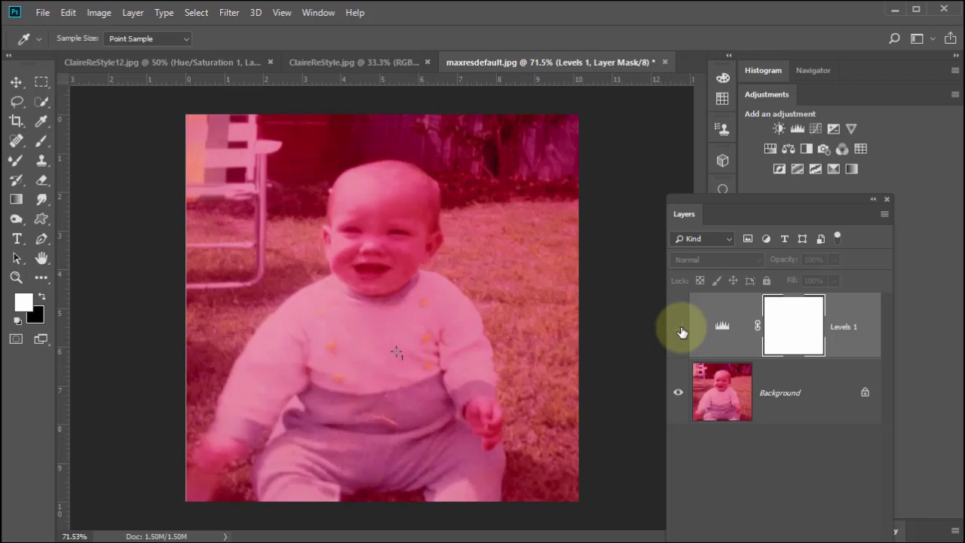
pyautogui.click(678, 328)
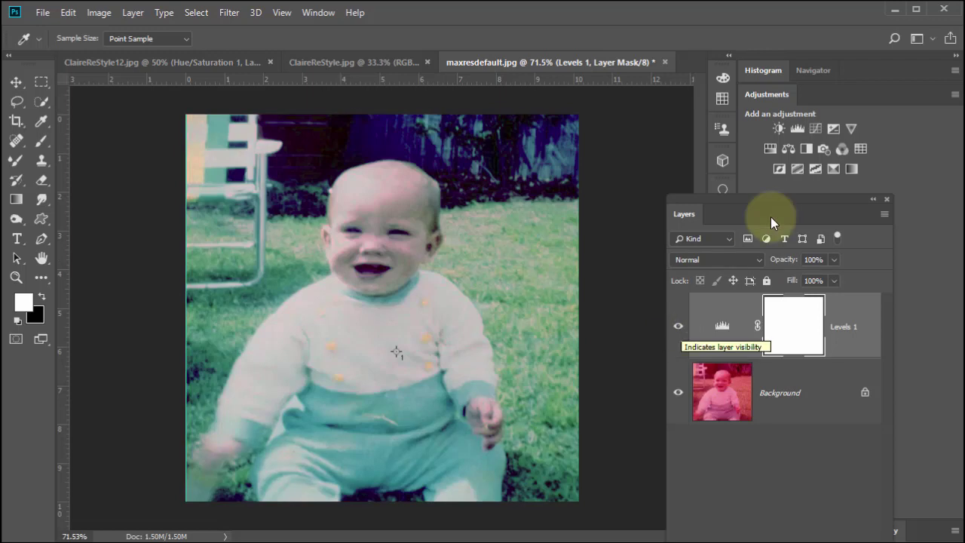
# Step: Add a Hue/Saturation adjustment layer and reduce the Cyans saturation to -11 by adjusting directly on the background fence
pyautogui.click(771, 149)
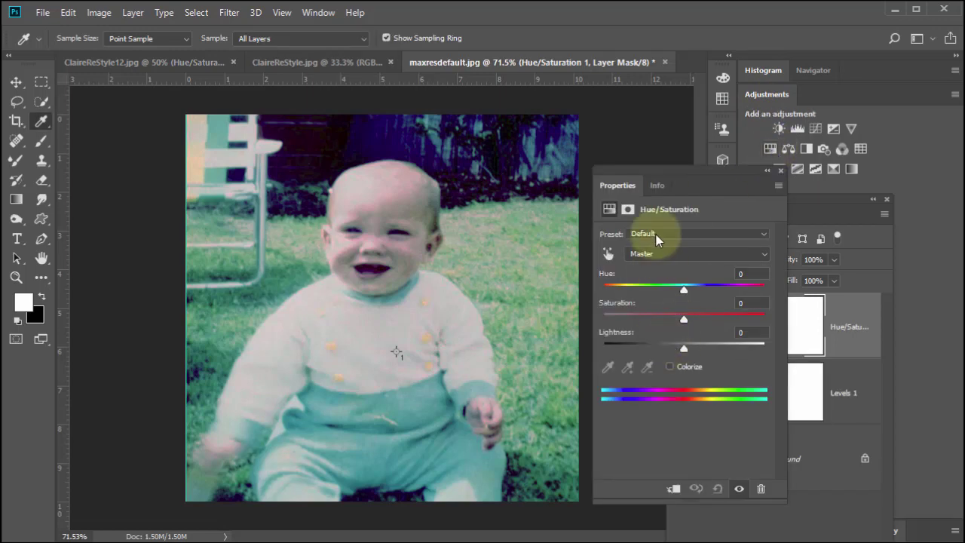
pyautogui.click(657, 254)
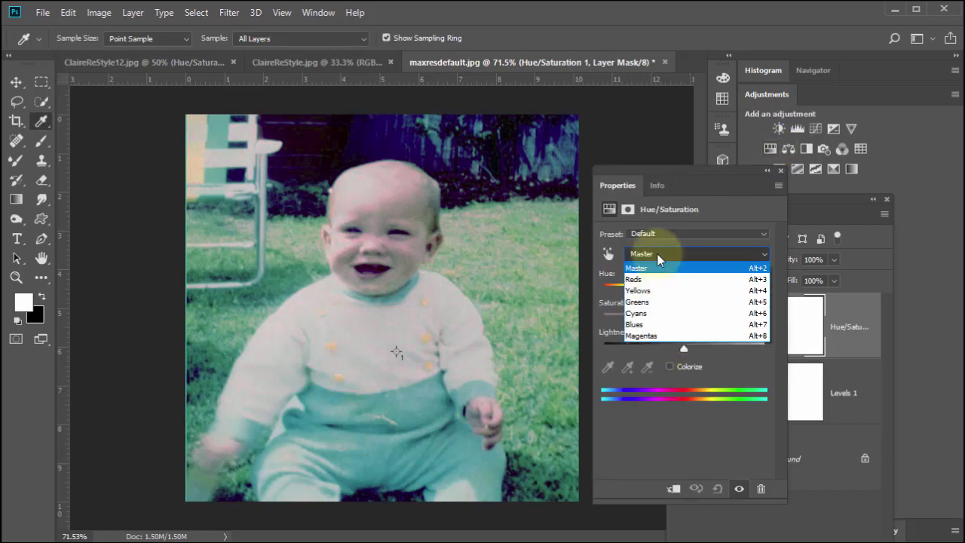
pyautogui.click(636, 324)
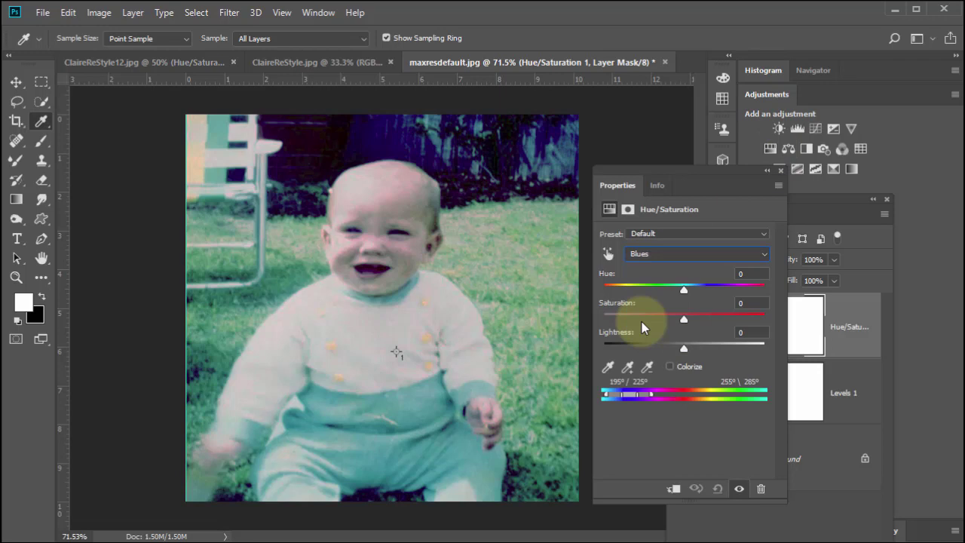
pyautogui.click(641, 253)
pyautogui.click(637, 267)
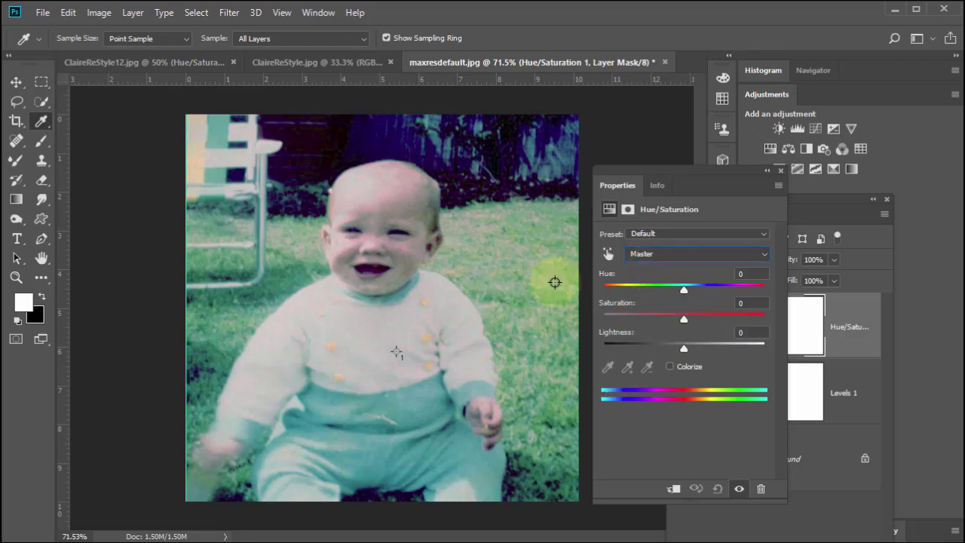
pyautogui.click(607, 254)
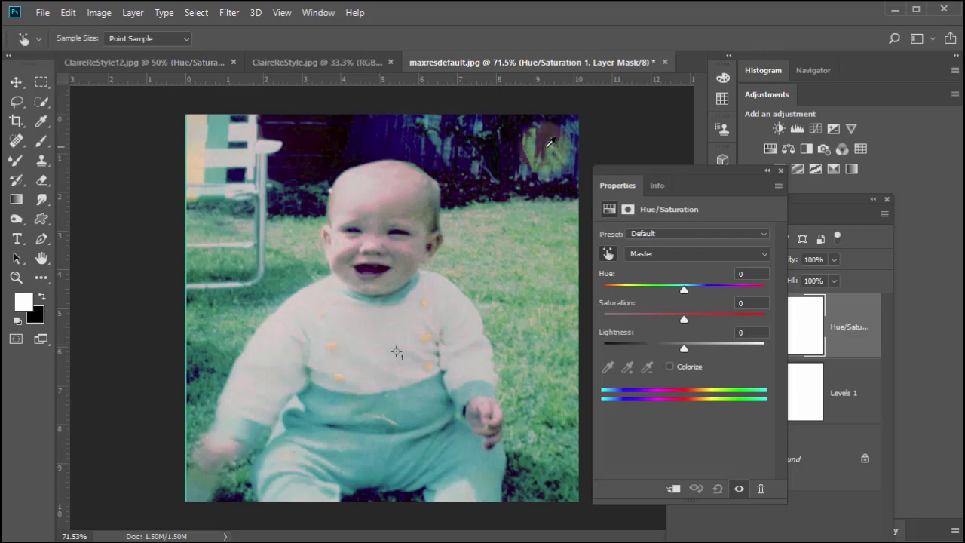
pyautogui.click(529, 148)
pyautogui.moveTo(531, 144); pyautogui.dragTo(519, 160)
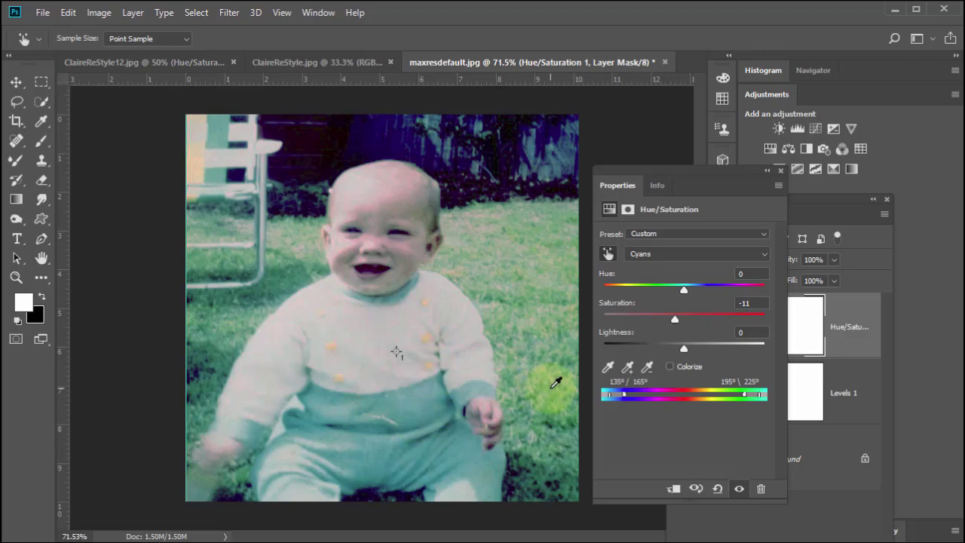
# Step: Raise the Greens saturation to +16 by adjusting directly on the grass beside the baby
pyautogui.click(555, 383)
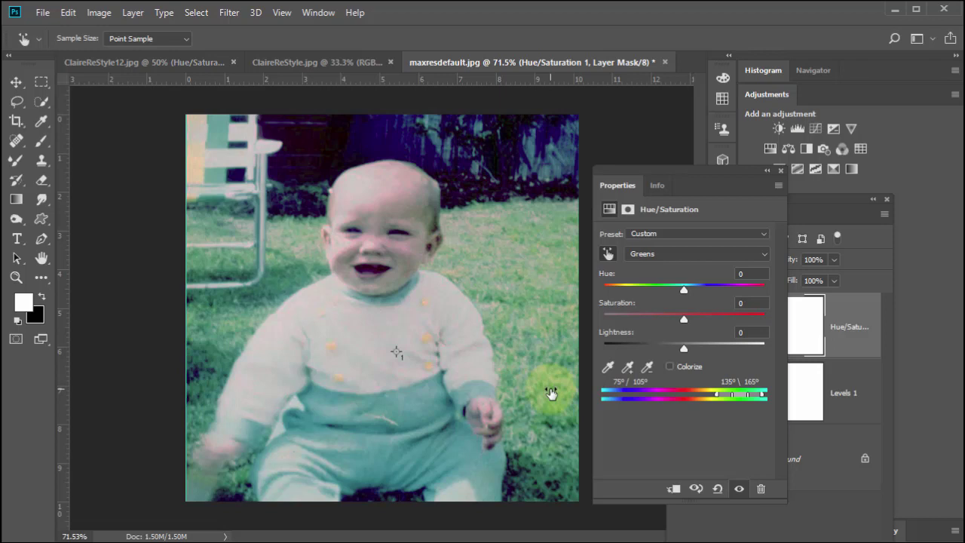
pyautogui.moveTo(551, 393)
pyautogui.mouseDown()
pyautogui.moveTo(517, 384)
pyautogui.moveTo(551, 387)
pyautogui.moveTo(528, 394)
pyautogui.moveTo(540, 362)
pyautogui.moveTo(555, 392)
pyautogui.moveTo(541, 400)
pyautogui.moveTo(563, 400)
pyautogui.mouseUp()
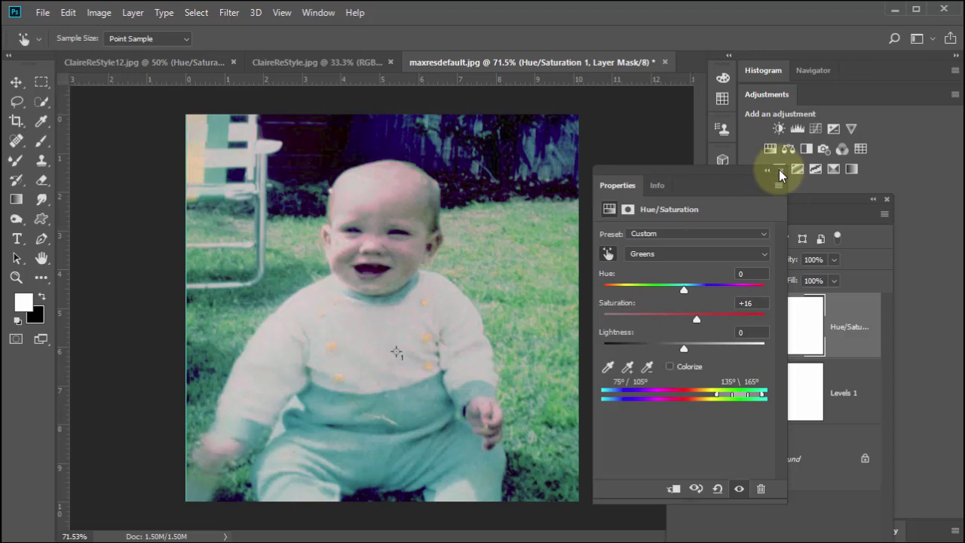
pyautogui.click(768, 171)
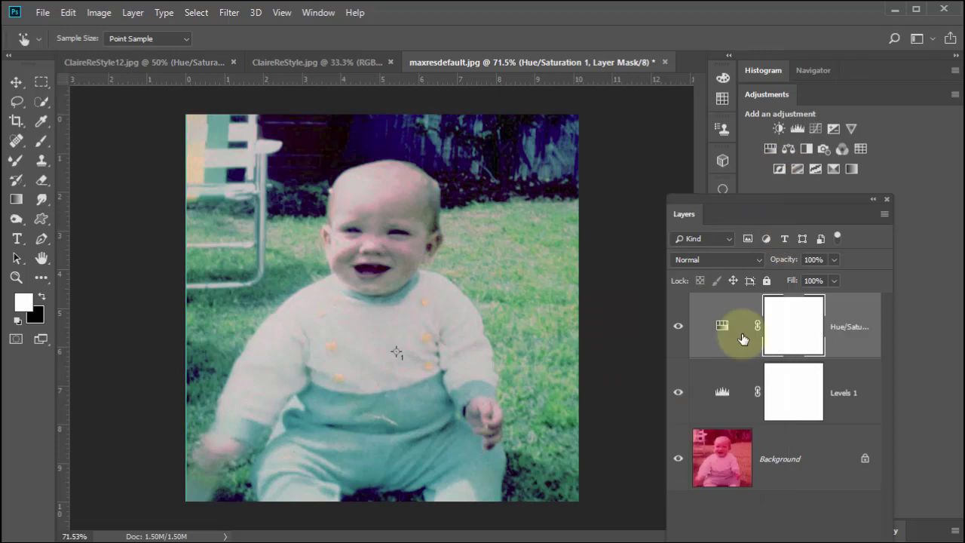
# Step: Compare the original photo with the result of the Levels and Hue/Saturation layers
pyautogui.click(678, 330)
pyautogui.click(679, 392)
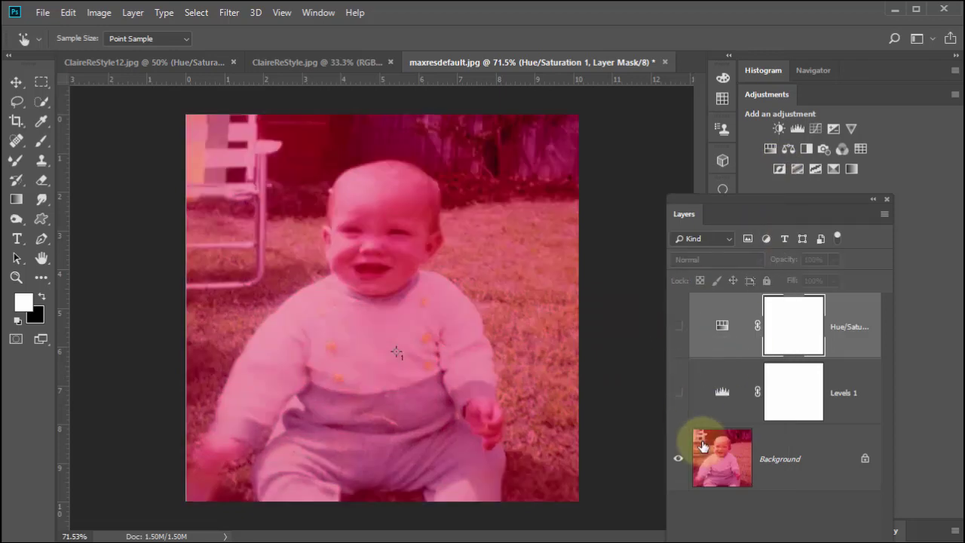
pyautogui.click(679, 392)
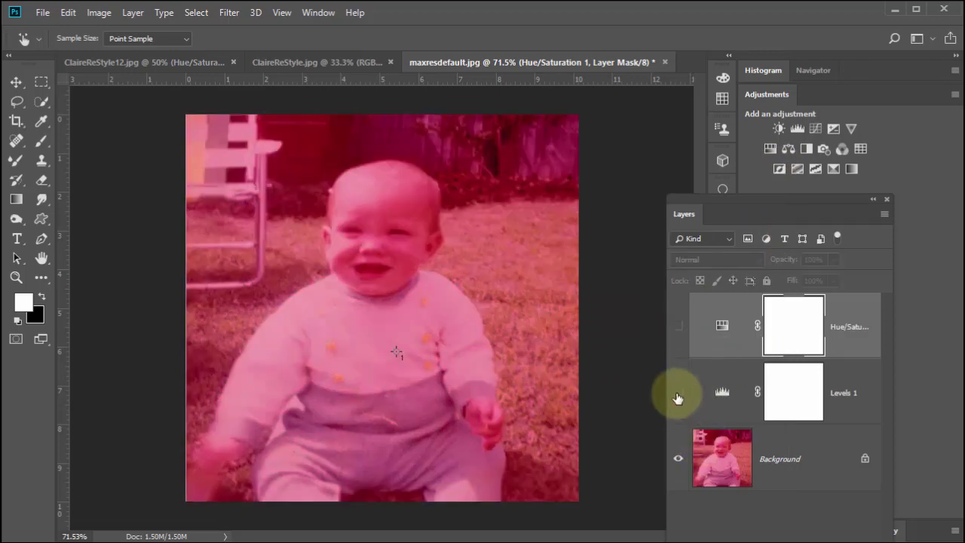
pyautogui.click(678, 327)
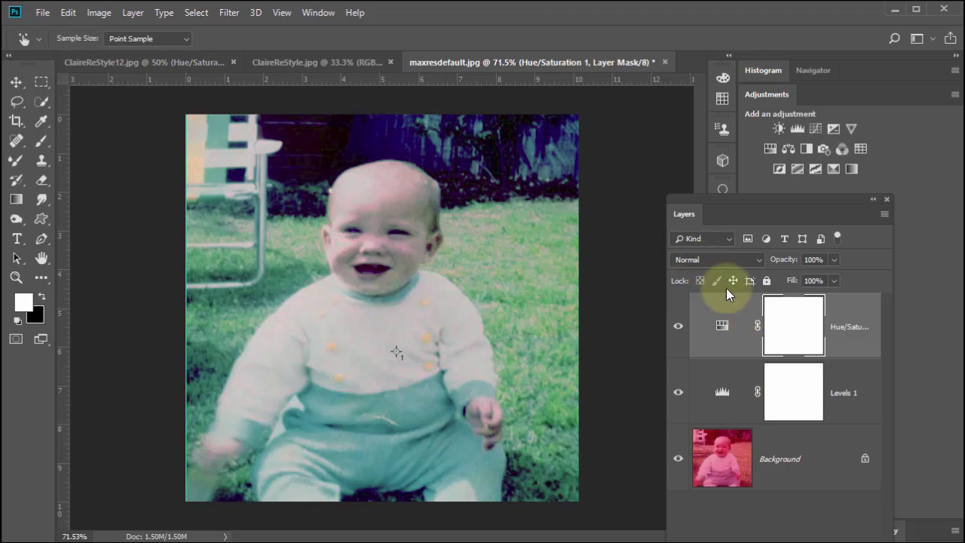
# Step: In the Hue/Saturation layer, set the Greens to hue -14, saturation -21 and lightness -24
pyautogui.doubleClick(721, 325)
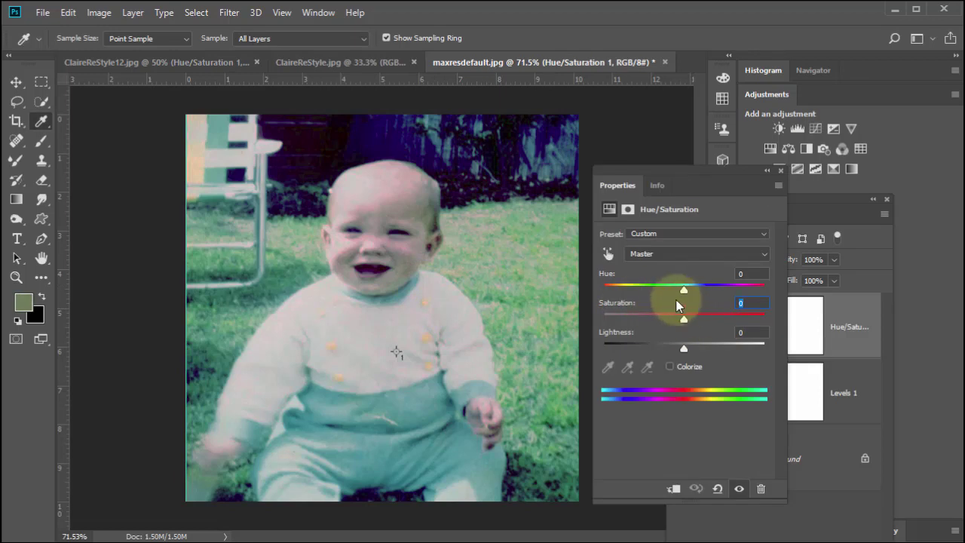
pyautogui.click(646, 253)
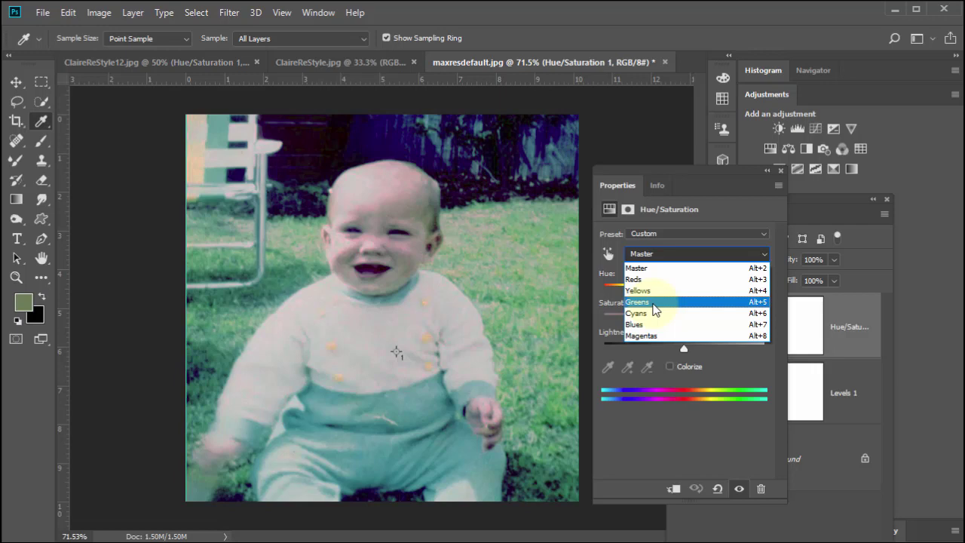
pyautogui.click(652, 302)
pyautogui.moveTo(684, 317); pyautogui.dragTo(655, 297)
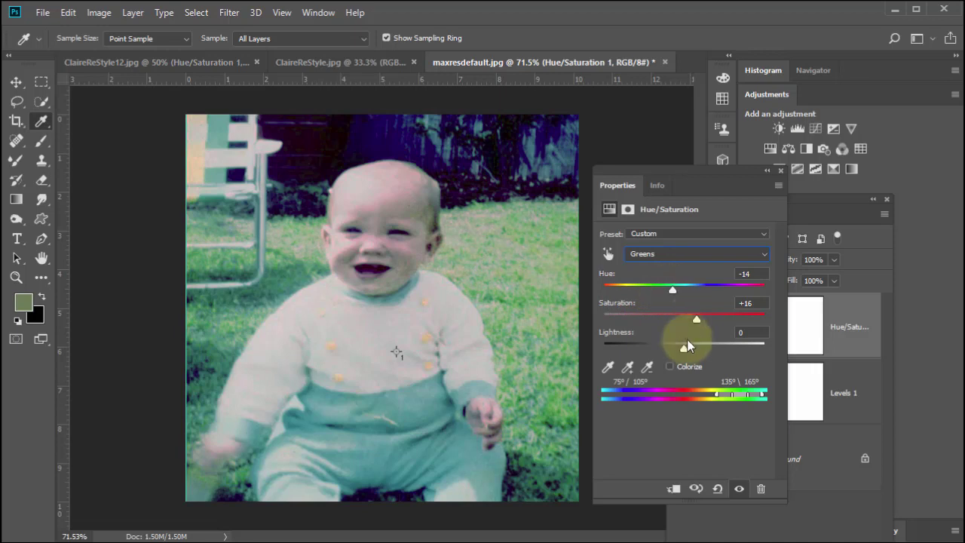
pyautogui.moveTo(696, 318); pyautogui.dragTo(667, 351)
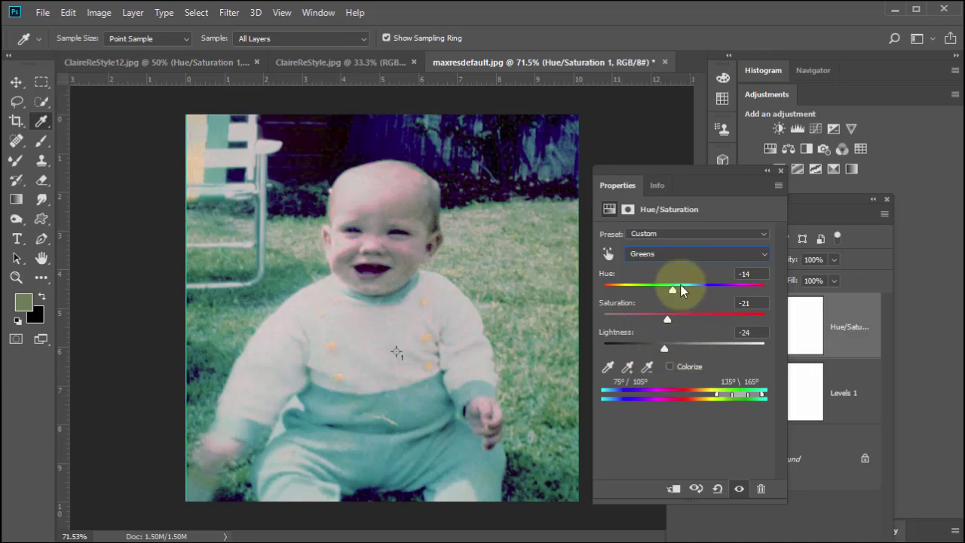
# Step: In the Hue/Saturation layer, set the Cyans to hue +14 and saturation -32, and close the adjustment's properties and the layer list
pyautogui.click(668, 254)
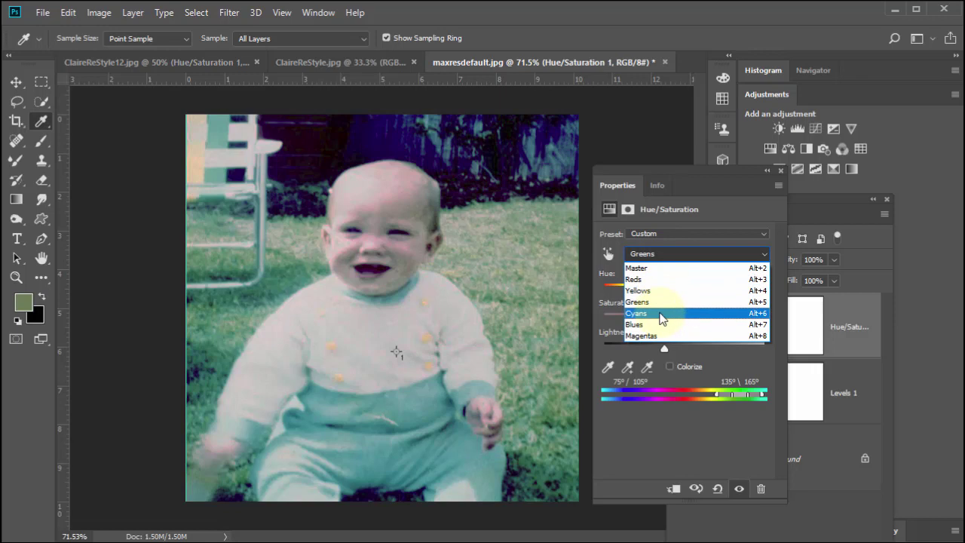
pyautogui.click(661, 313)
pyautogui.moveTo(684, 287)
pyautogui.mouseDown()
pyautogui.moveTo(685, 295)
pyautogui.moveTo(670, 285)
pyautogui.moveTo(693, 294)
pyautogui.moveTo(665, 304)
pyautogui.moveTo(694, 294)
pyautogui.mouseUp()
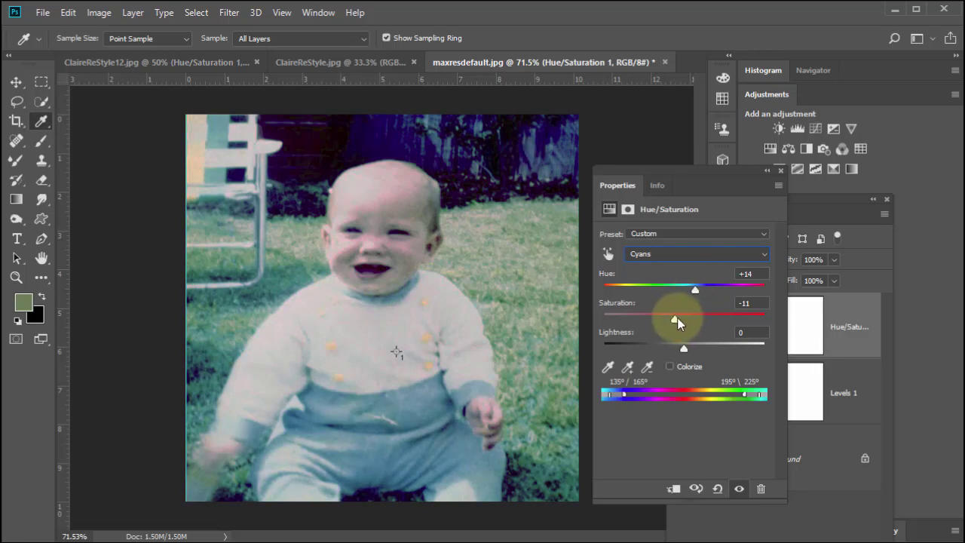
pyautogui.moveTo(674, 323)
pyautogui.mouseDown()
pyautogui.moveTo(644, 322)
pyautogui.moveTo(659, 324)
pyautogui.mouseUp()
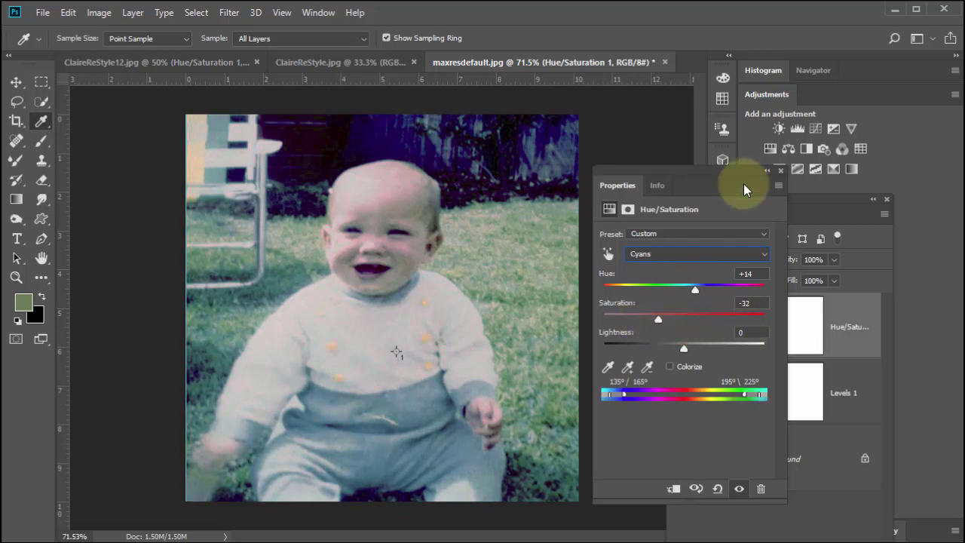
pyautogui.click(780, 172)
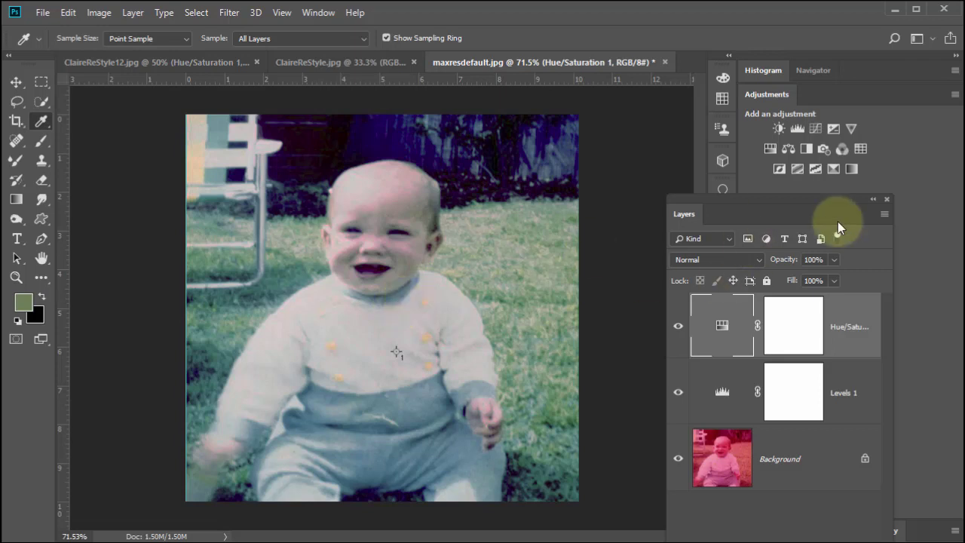
pyautogui.click(887, 199)
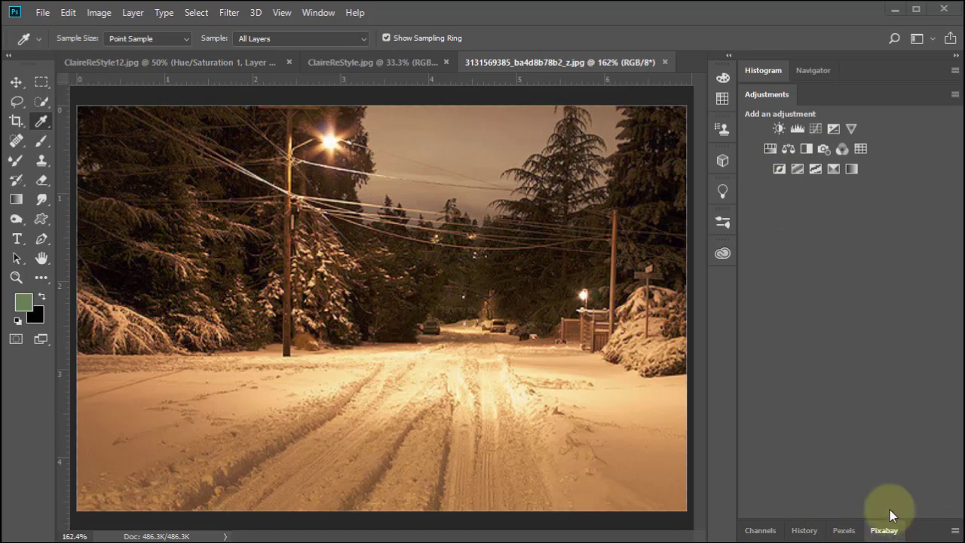
# Step: Show the layer list for the snowy street photo, add a new layer and fill it with 50% Gray at 100% opacity
pyautogui.click(317, 13)
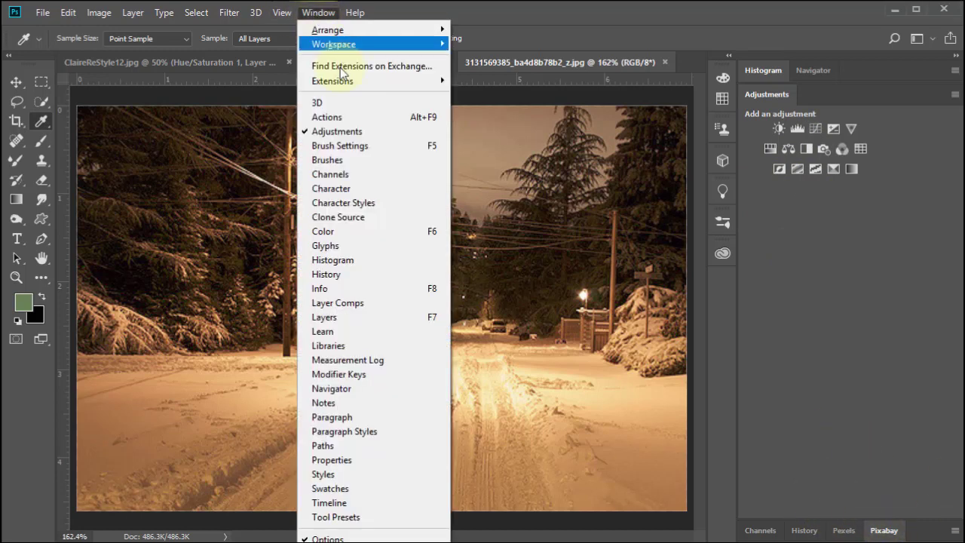
pyautogui.click(325, 316)
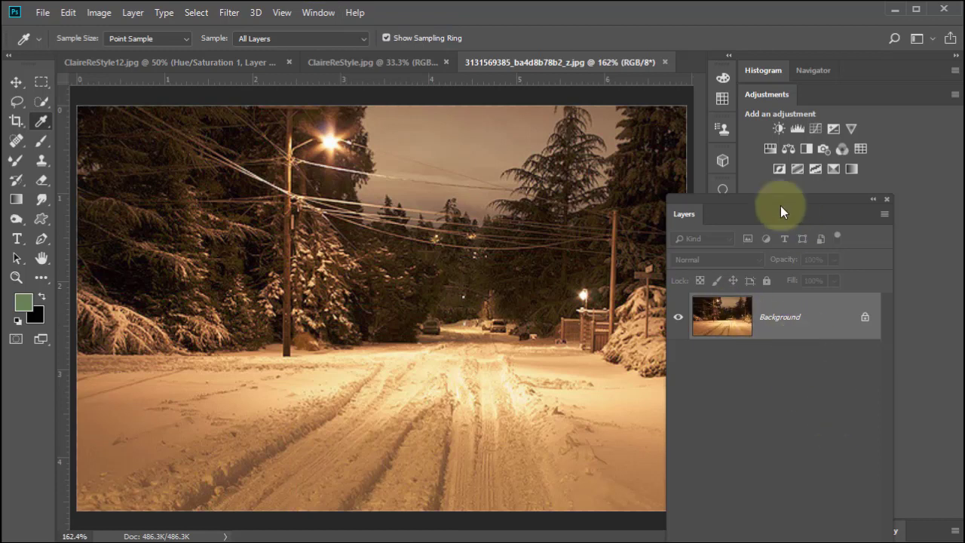
pyautogui.moveTo(684, 211); pyautogui.dragTo(650, 138)
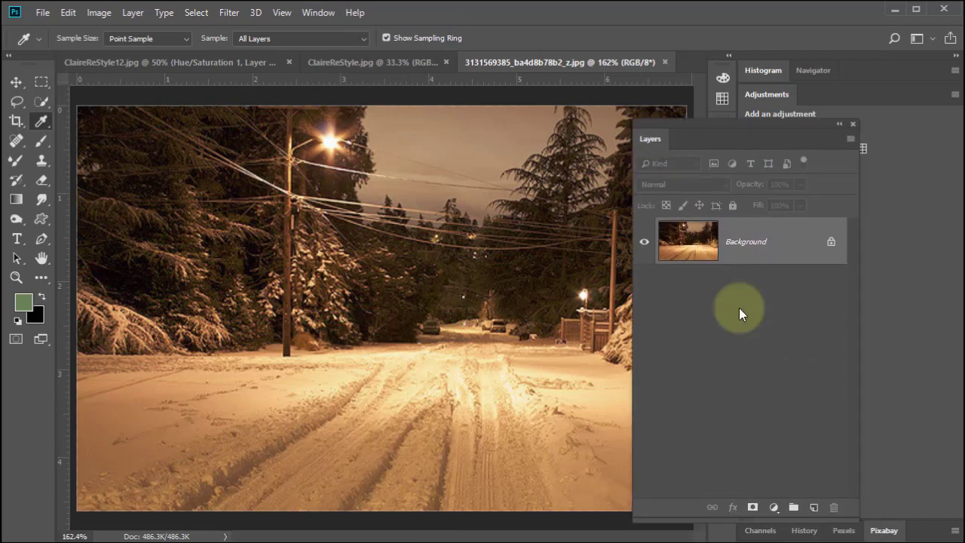
pyautogui.click(813, 507)
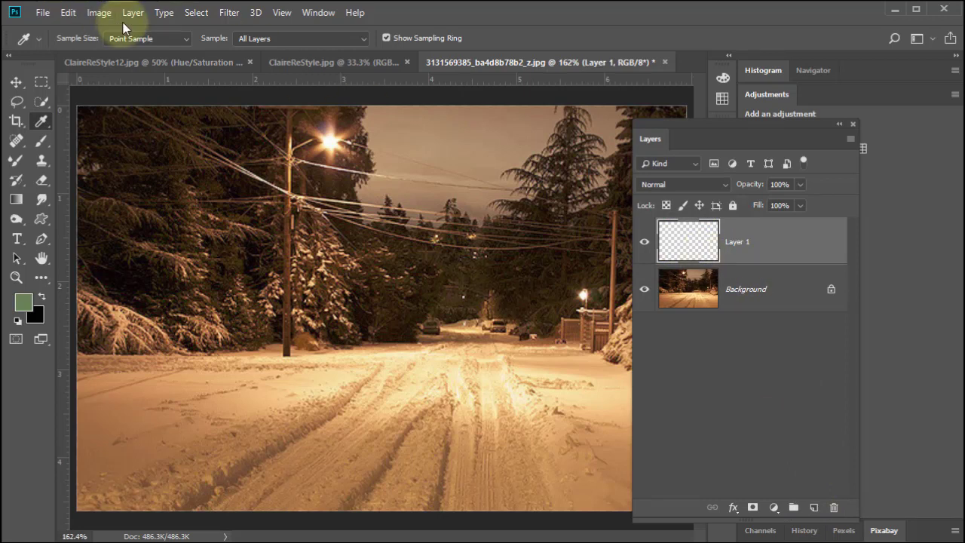
pyautogui.click(68, 12)
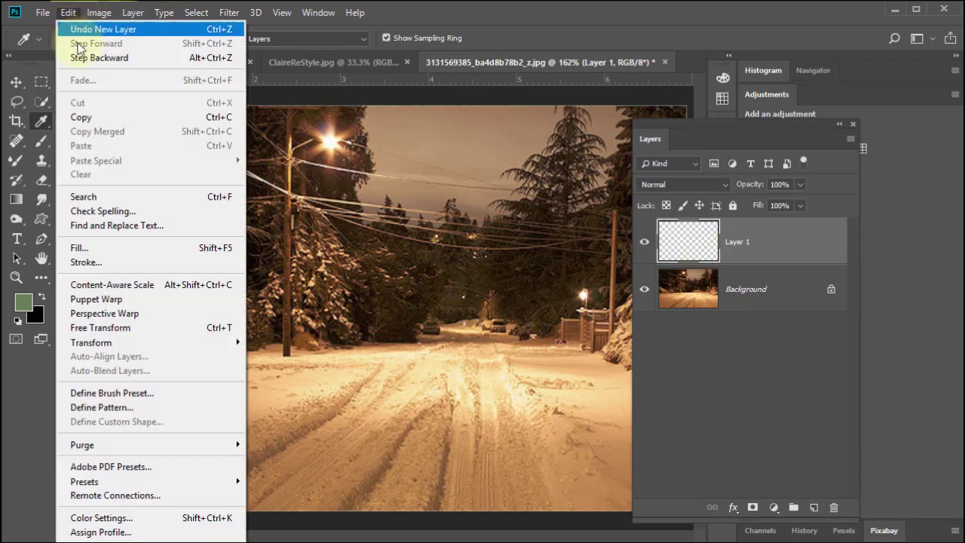
pyautogui.click(114, 249)
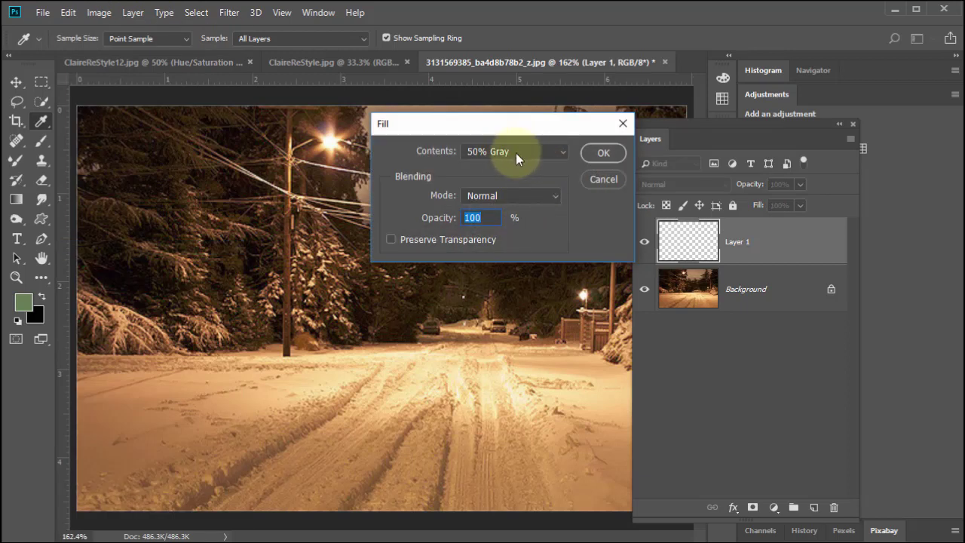
pyautogui.click(613, 154)
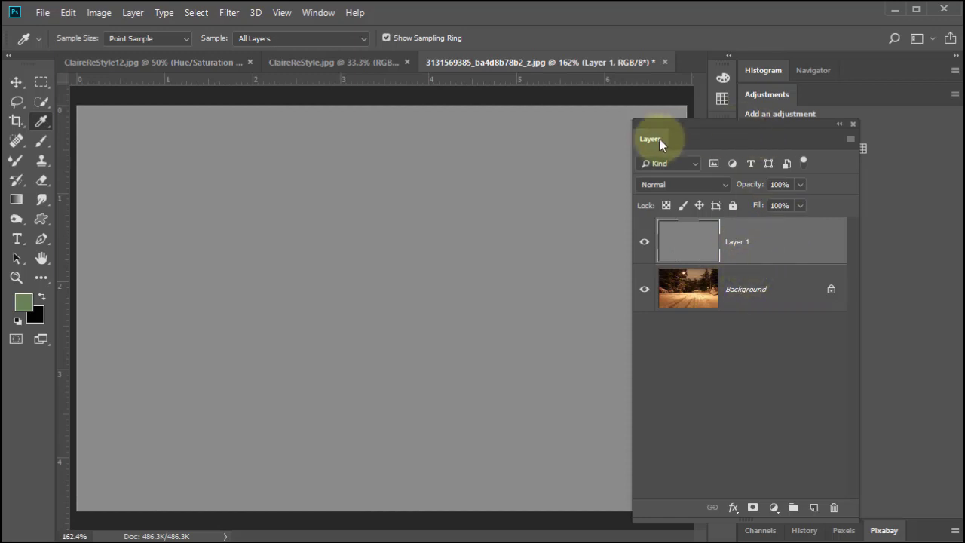
pyautogui.moveTo(654, 143); pyautogui.dragTo(645, 216)
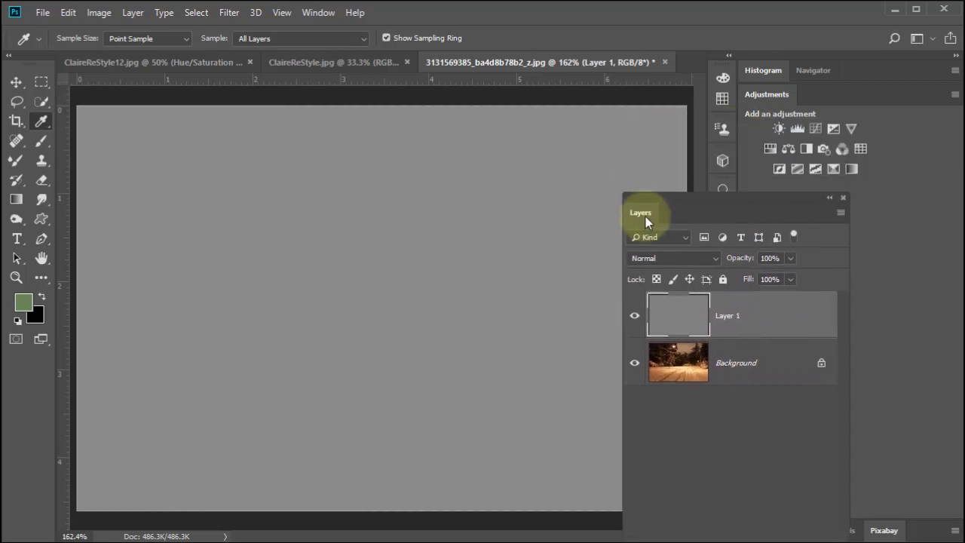
pyautogui.click(816, 169)
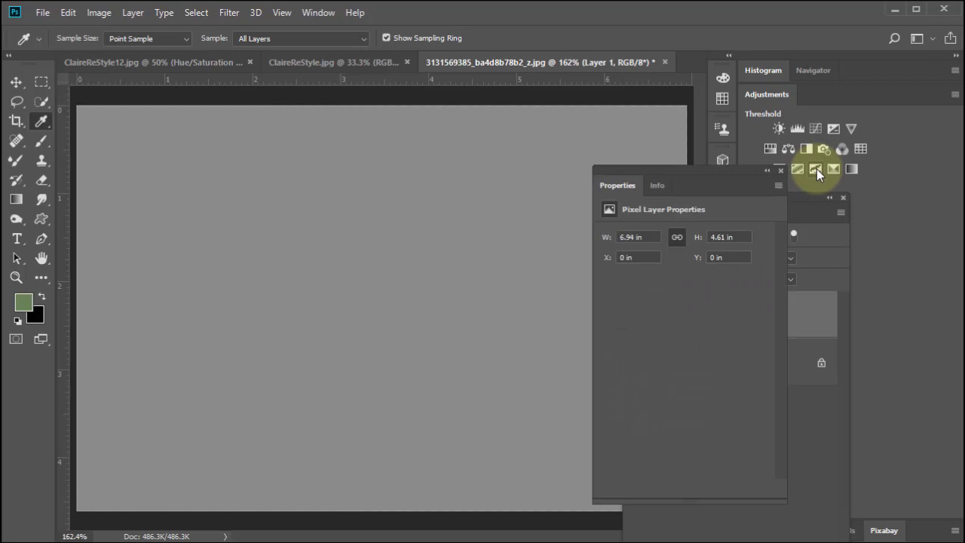
pyautogui.moveTo(679, 309); pyautogui.dragTo(596, 316)
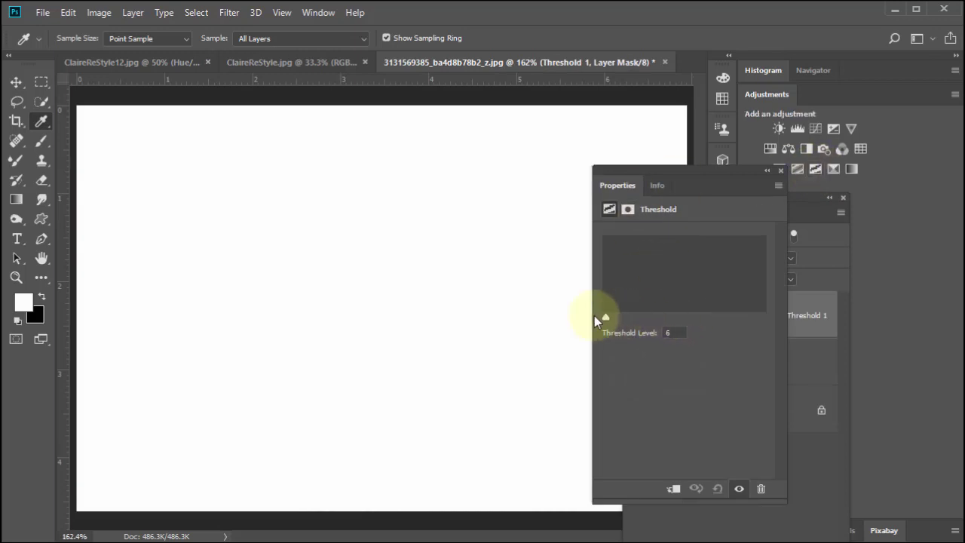
pyautogui.click(780, 171)
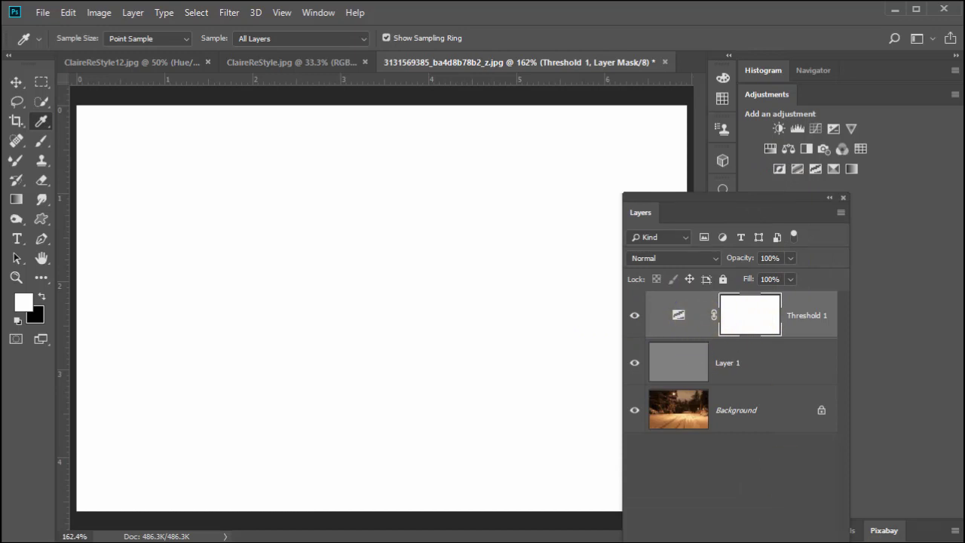
pyautogui.click(854, 537)
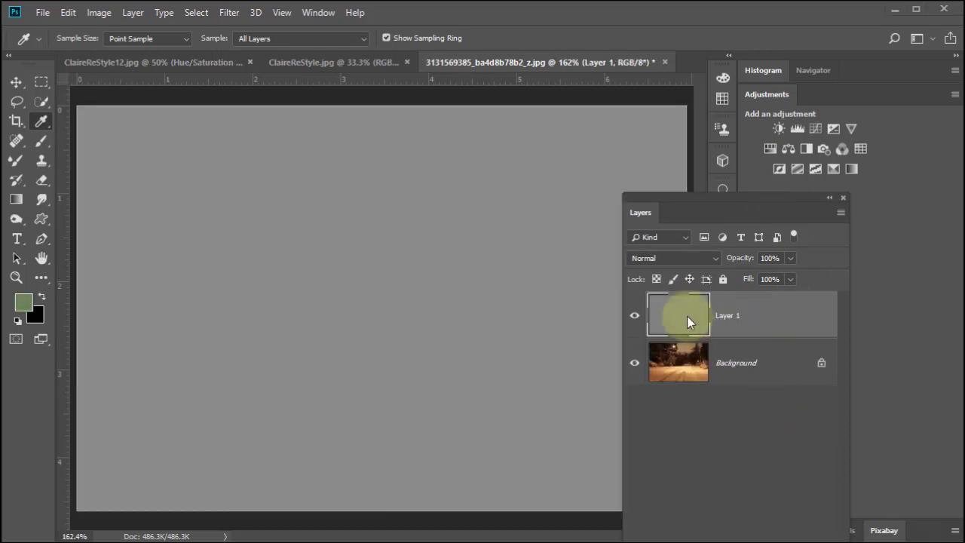
# Step: Set the gray layer's blend mode to Difference over the snowy street photo
pyautogui.click(671, 257)
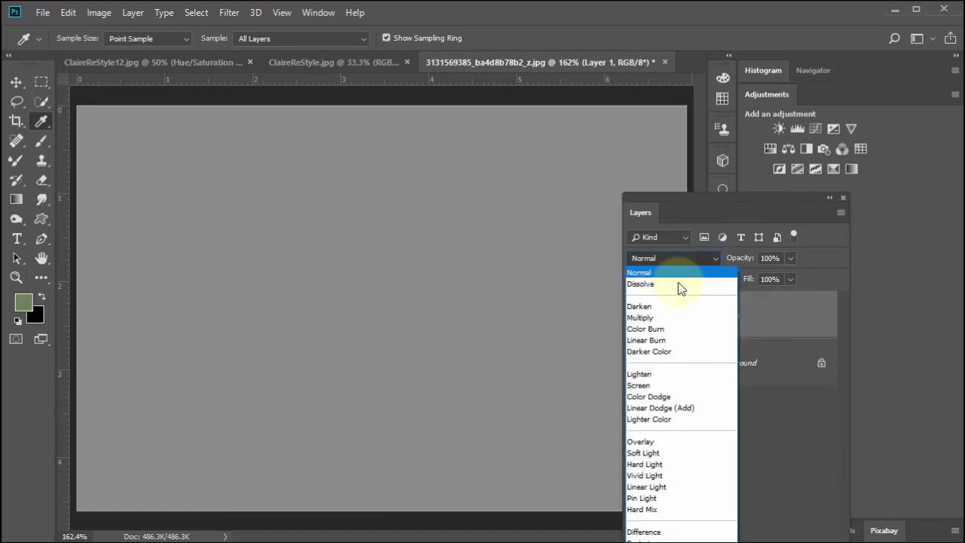
pyautogui.click(645, 213)
pyautogui.moveTo(645, 207); pyautogui.dragTo(611, 117)
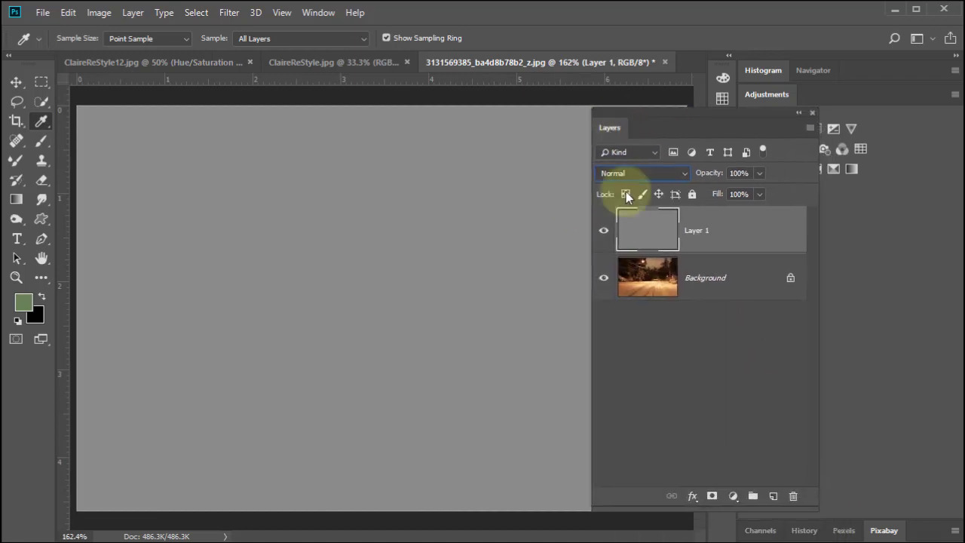
pyautogui.click(624, 174)
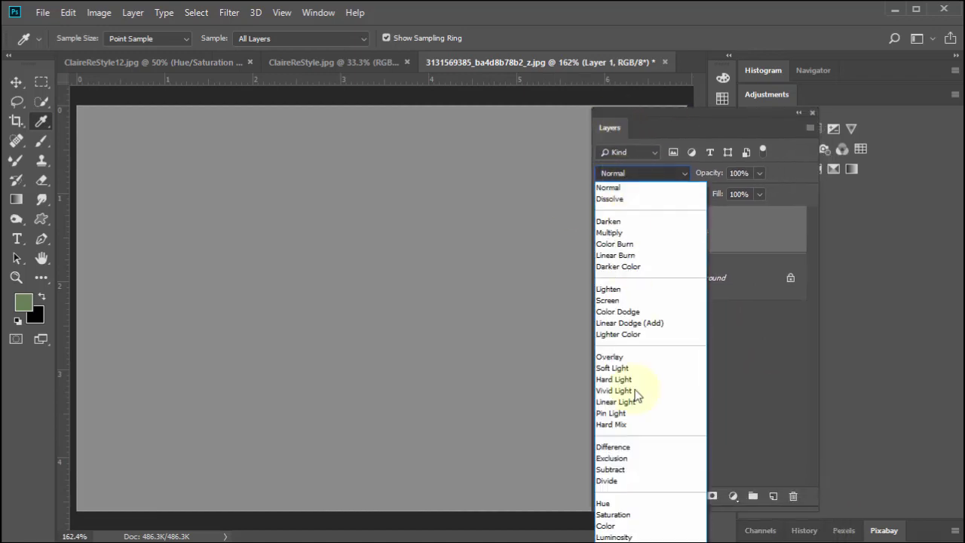
pyautogui.click(630, 447)
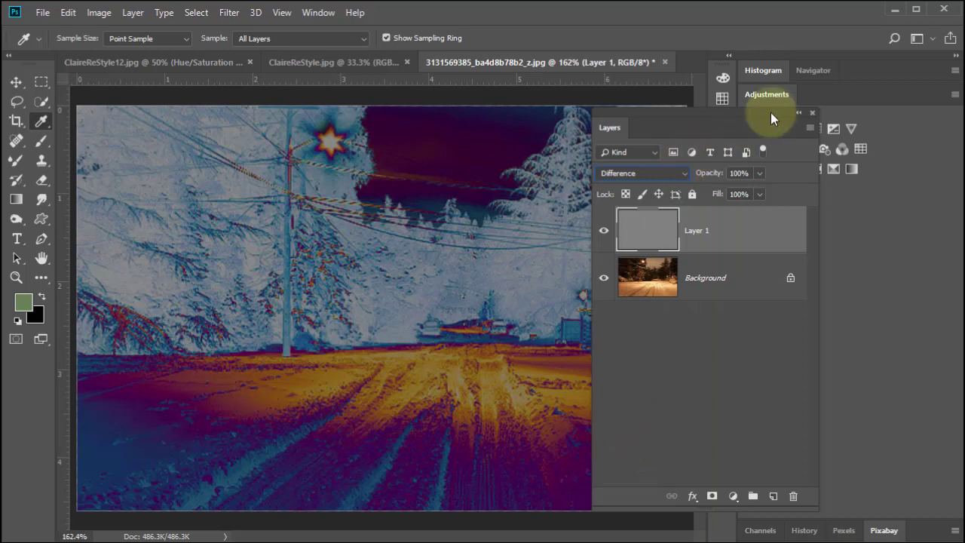
# Step: Add a Threshold adjustment layer above the gray Difference layer and lower its level to 23, keeping the whole photo in view
pyautogui.moveTo(770, 112); pyautogui.dragTo(740, 215)
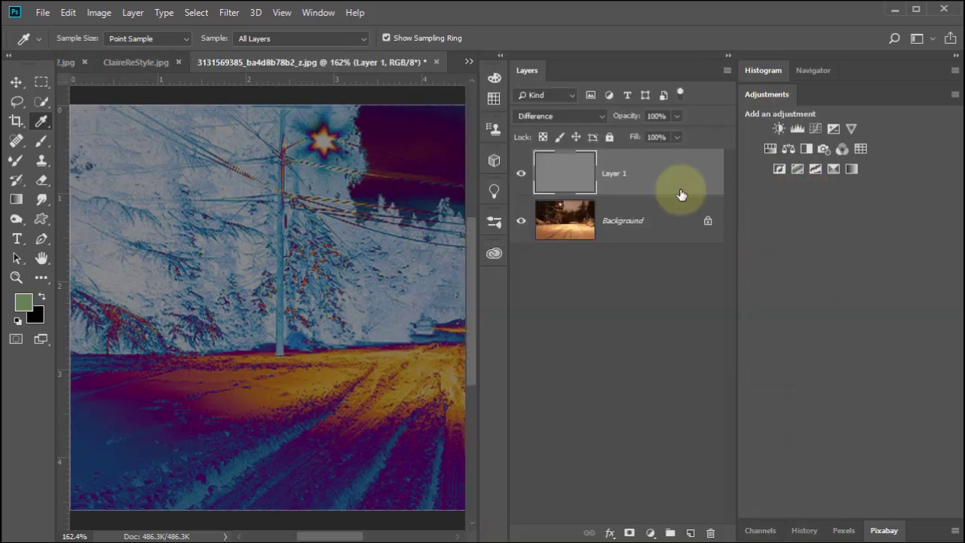
pyautogui.click(816, 168)
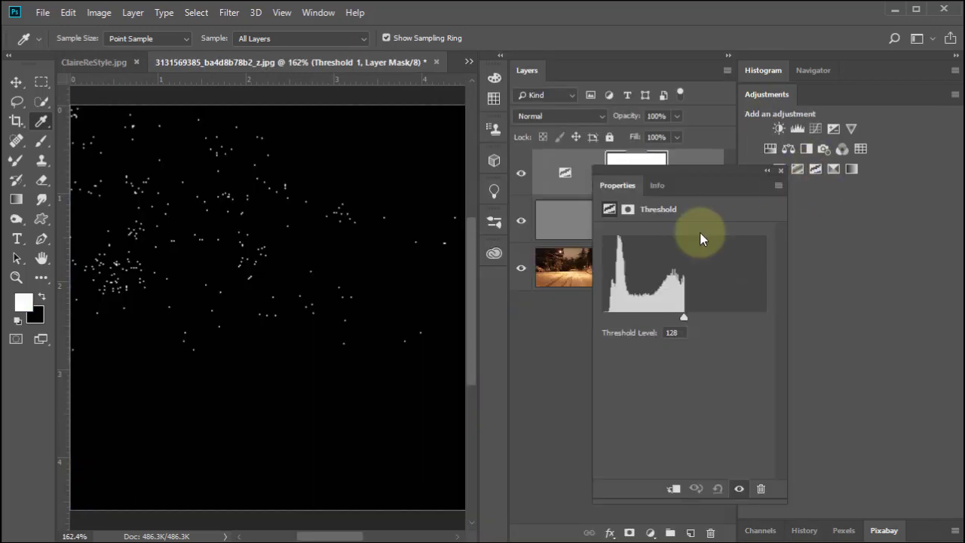
pyautogui.moveTo(683, 317); pyautogui.dragTo(617, 318)
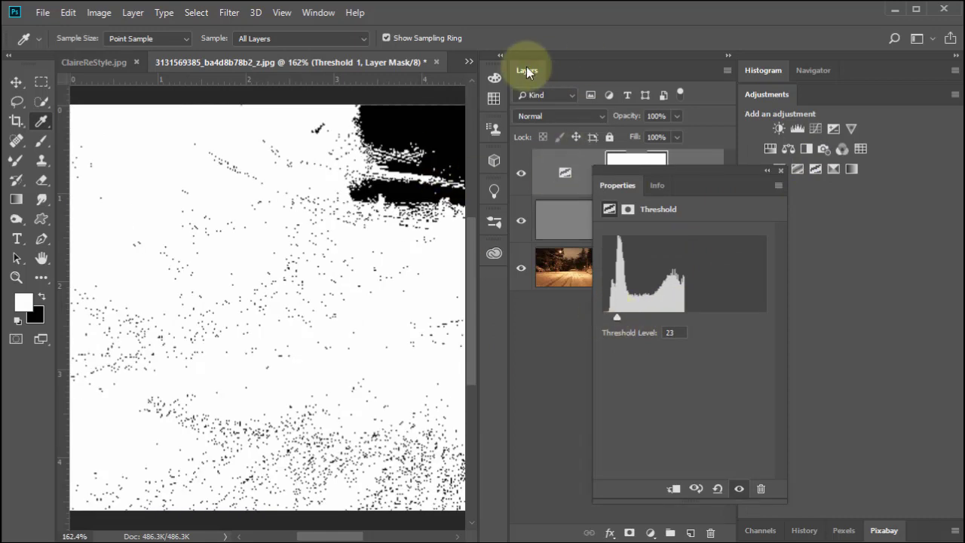
pyautogui.moveTo(526, 70); pyautogui.dragTo(619, 204)
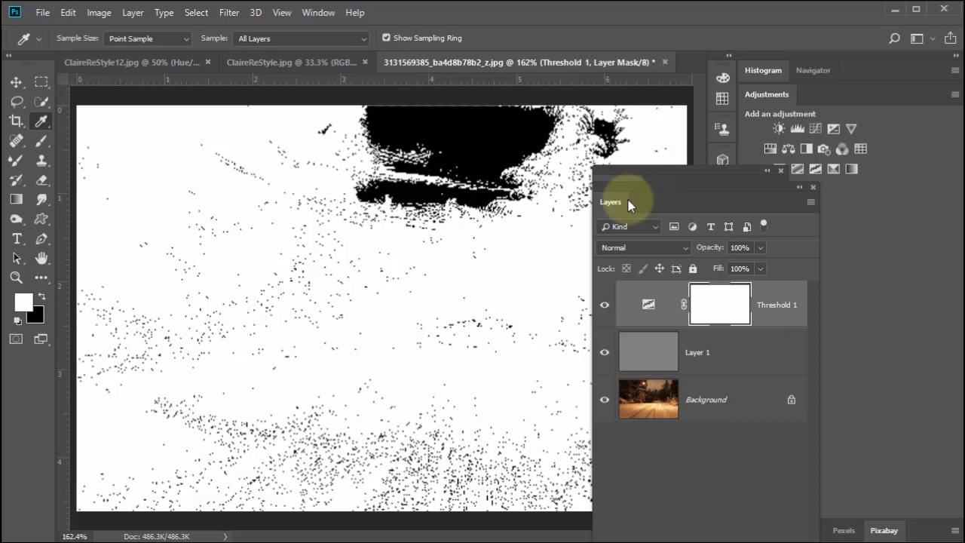
pyautogui.moveTo(627, 200); pyautogui.dragTo(598, 229)
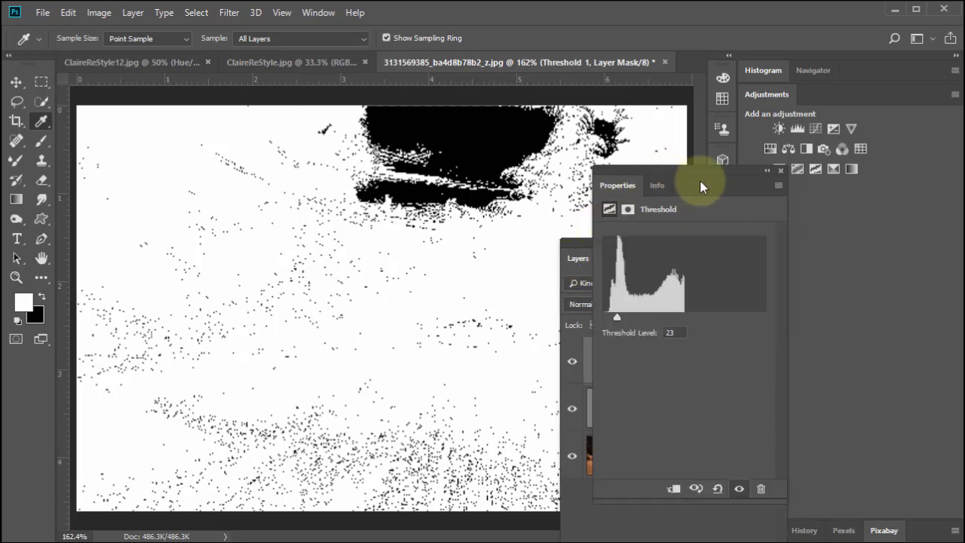
# Step: Lower the Threshold level to 17 and place a color sampler in the black patch of the upper sky
pyautogui.moveTo(616, 319); pyautogui.dragTo(614, 321)
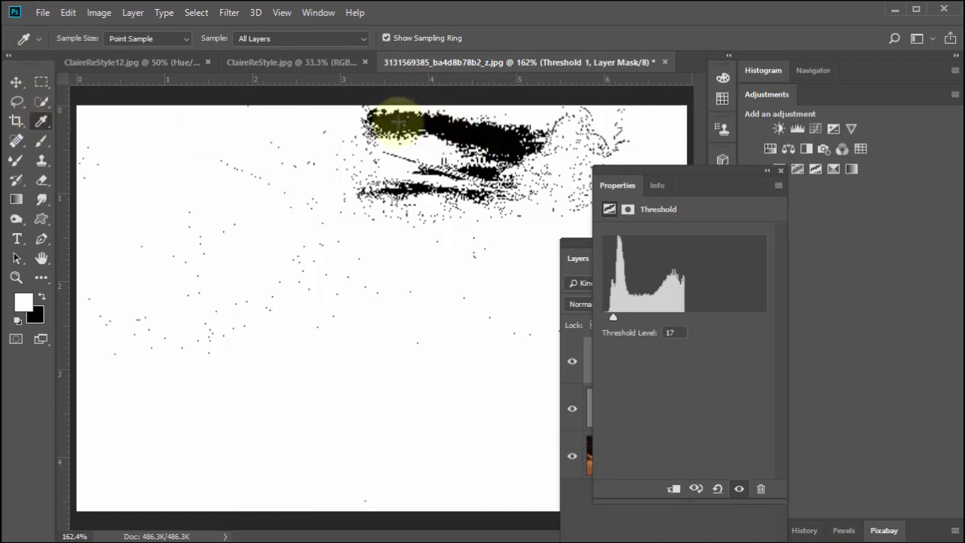
pyautogui.press('F8')
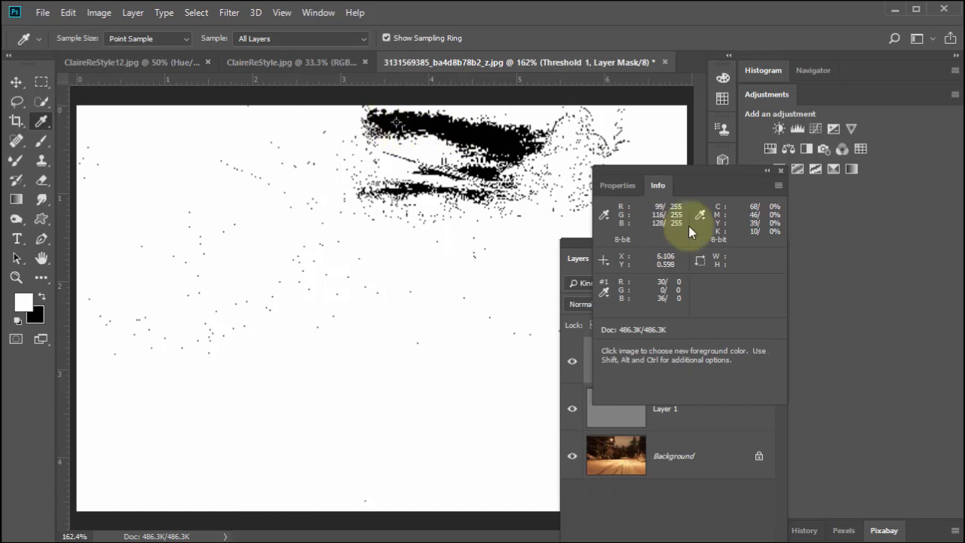
pyautogui.click(779, 170)
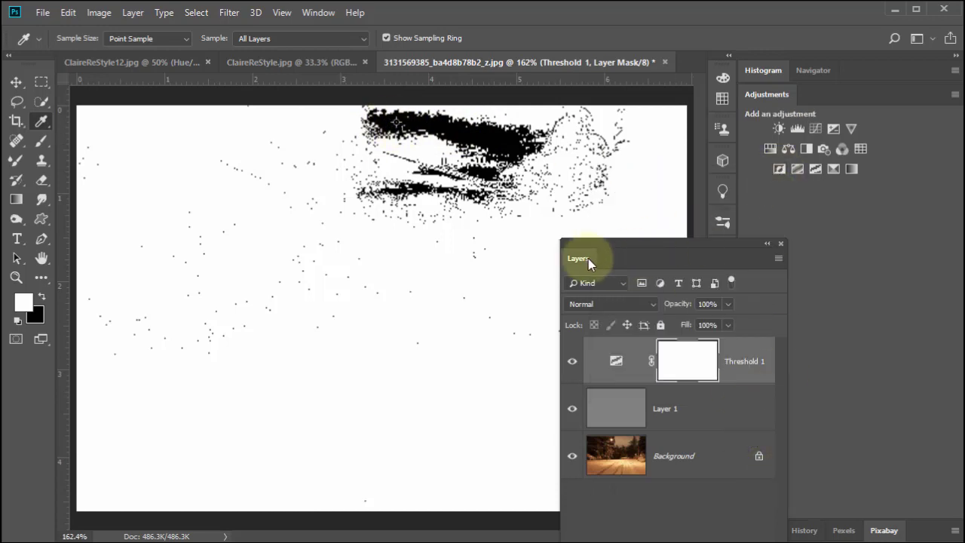
# Step: Delete the Threshold adjustment layer and the gray layer, keeping only the Background photo
pyautogui.moveTo(591, 258); pyautogui.dragTo(622, 147)
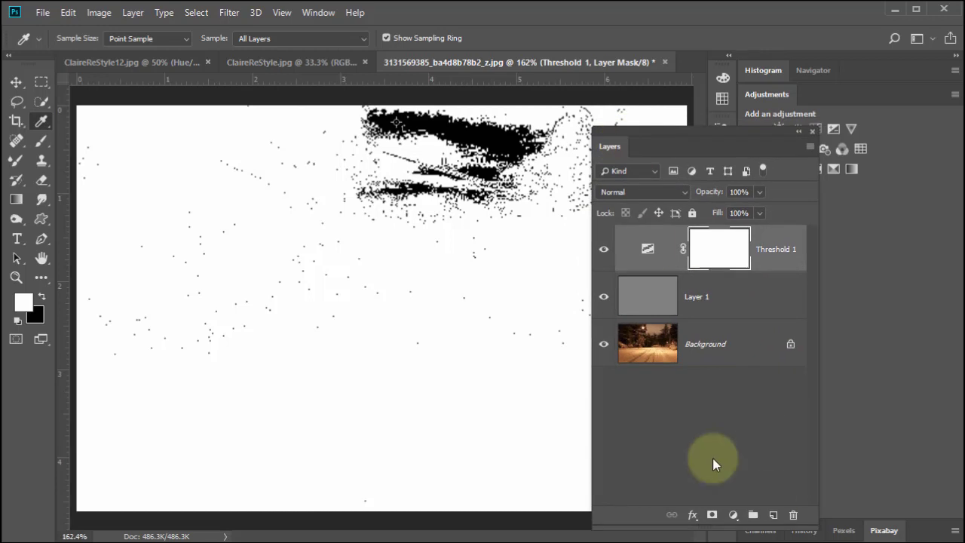
pyautogui.click(795, 516)
pyautogui.click(794, 516)
pyautogui.click(792, 516)
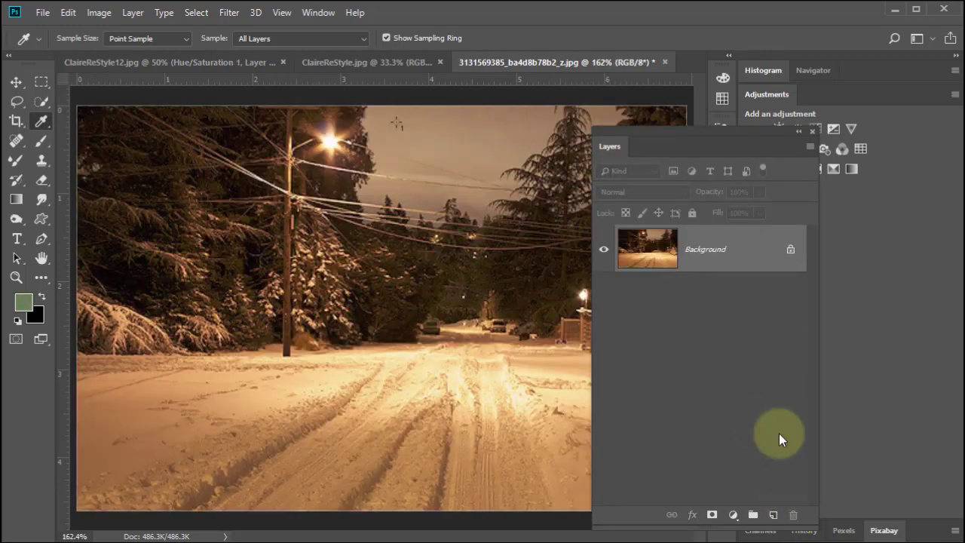
# Step: Add a Levels adjustment layer above the snowy street Background photo
pyautogui.moveTo(611, 146); pyautogui.dragTo(682, 146)
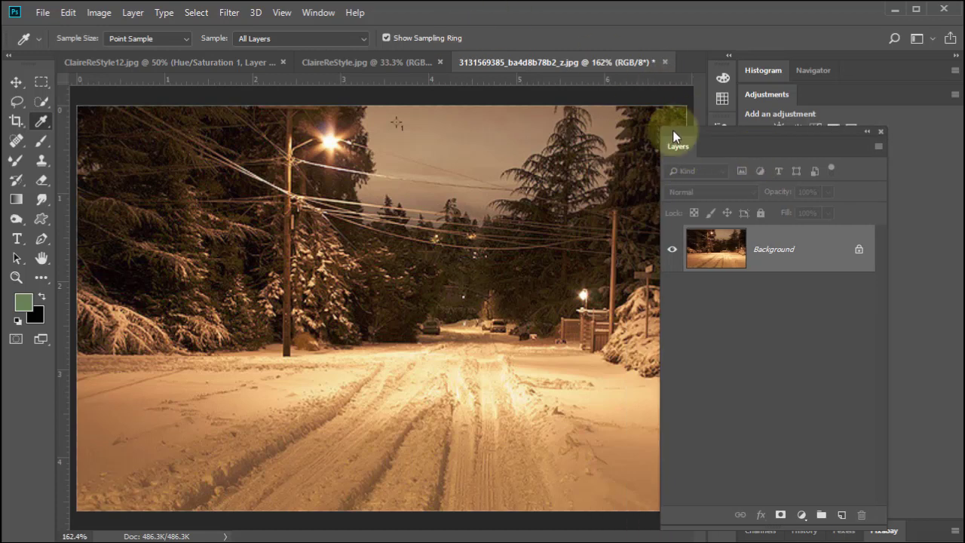
pyautogui.moveTo(683, 151); pyautogui.dragTo(687, 227)
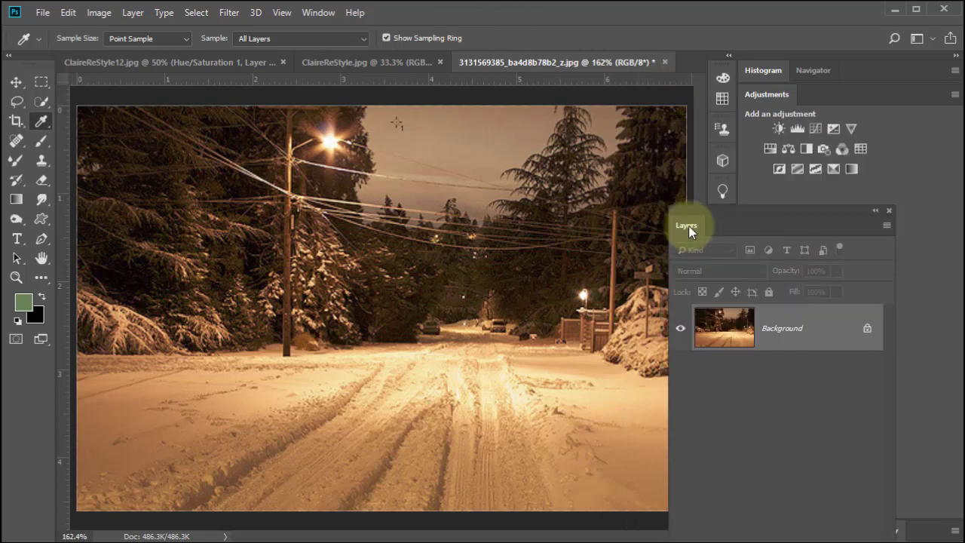
pyautogui.click(798, 128)
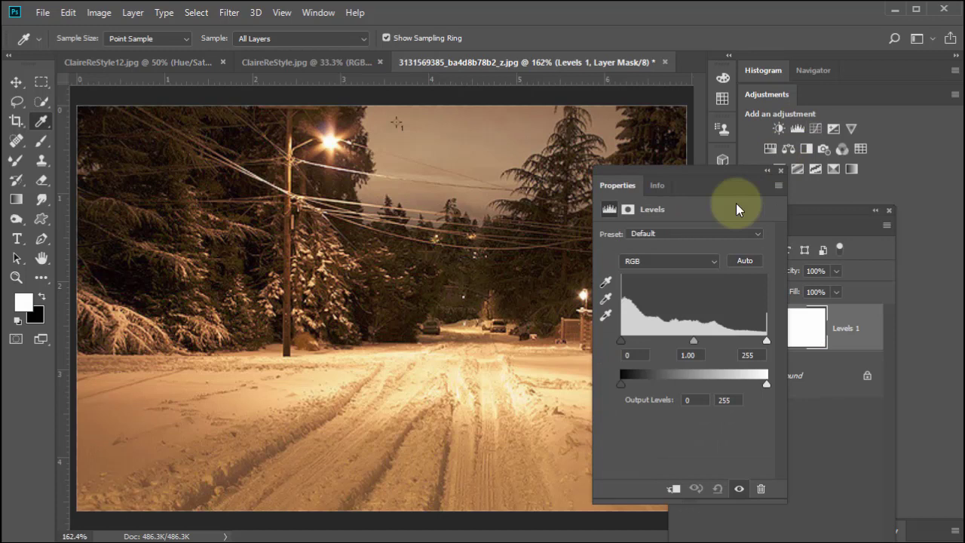
# Step: Set the Levels gray point exactly on color sampler 1 in the upper sky of the snowy street photo
pyautogui.click(604, 299)
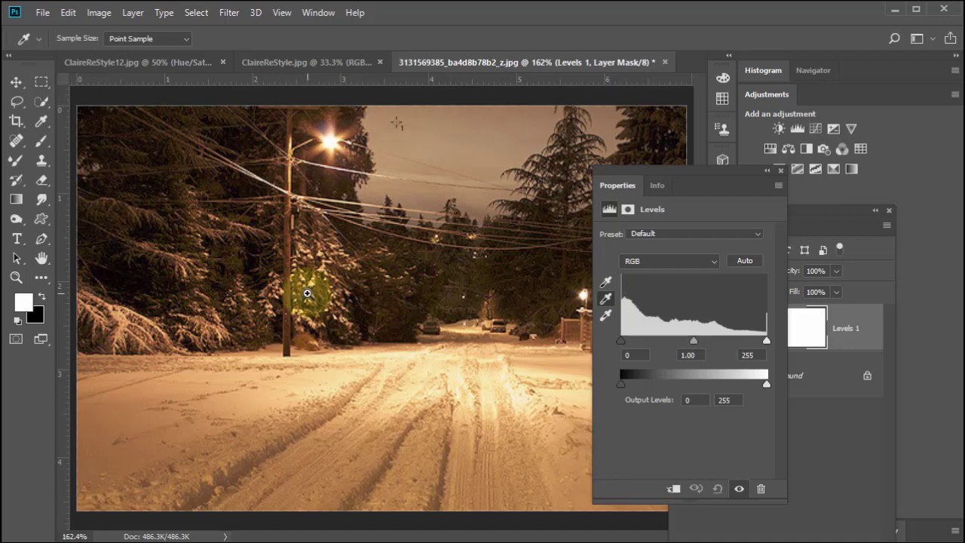
pyautogui.scroll(2, 309, 293)
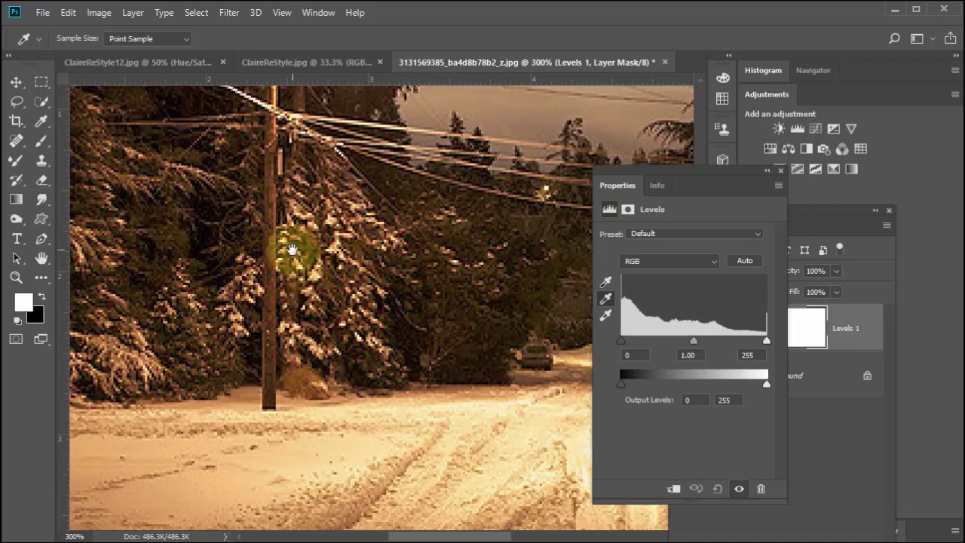
pyautogui.moveTo(300, 255); pyautogui.dragTo(434, 246)
pyautogui.scroll(3, 408, 279)
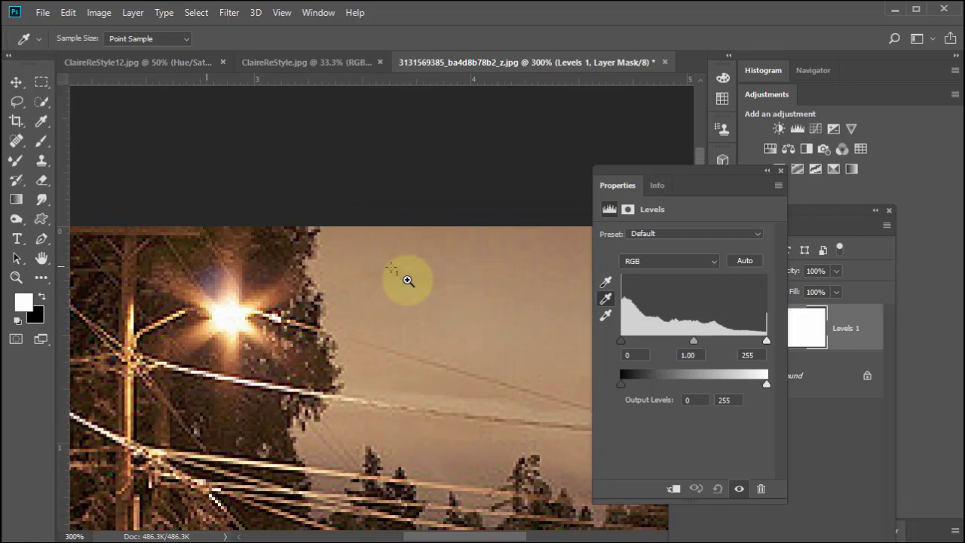
pyautogui.scroll(3, 407, 279)
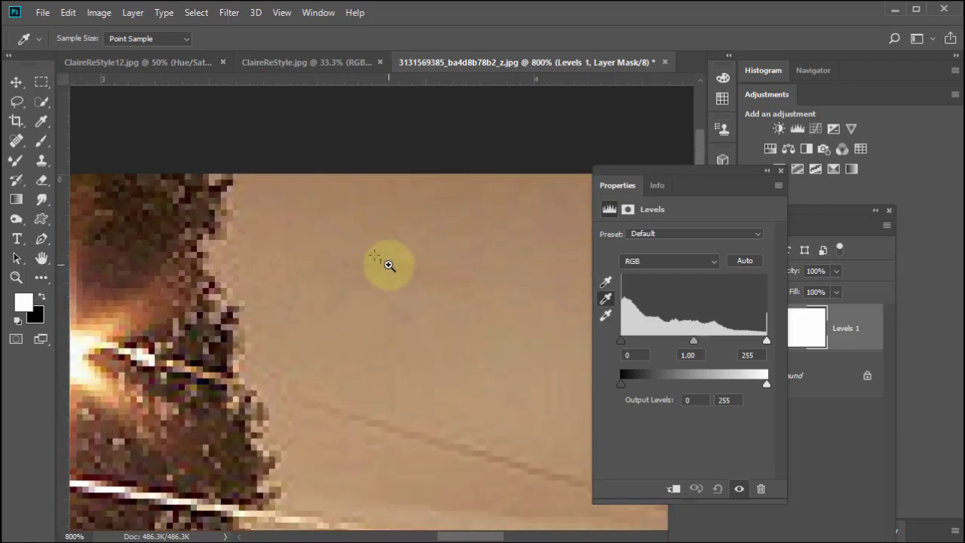
pyautogui.scroll(3, 389, 255)
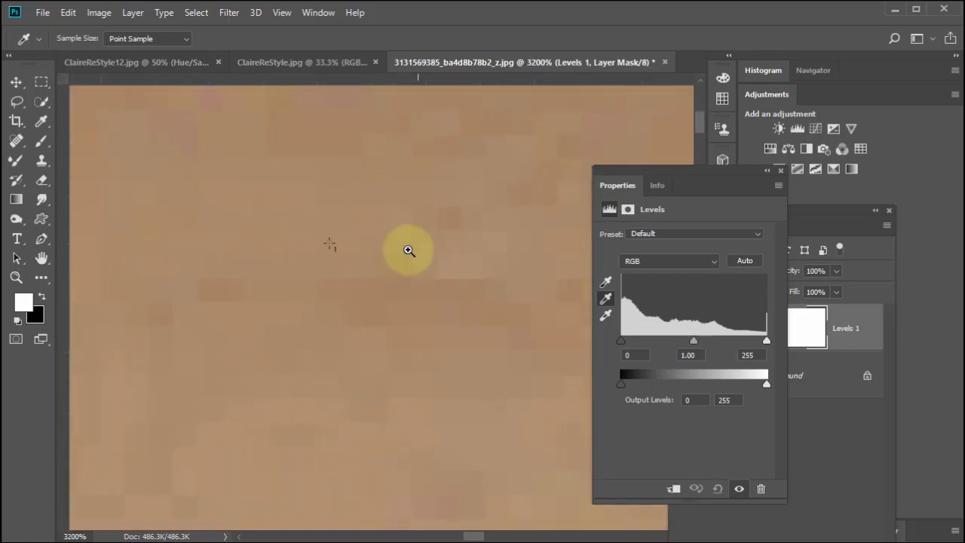
pyautogui.scroll(1, 365, 260)
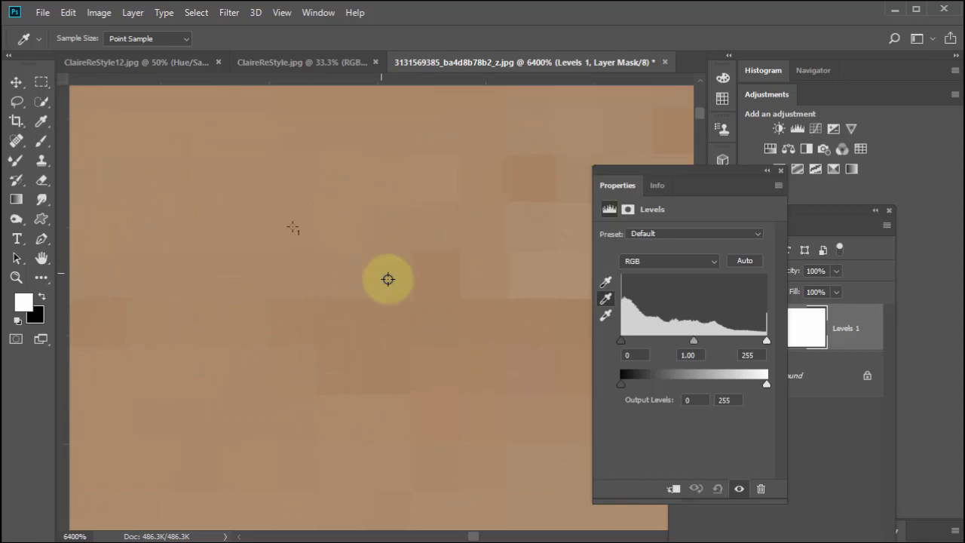
pyautogui.click(294, 228)
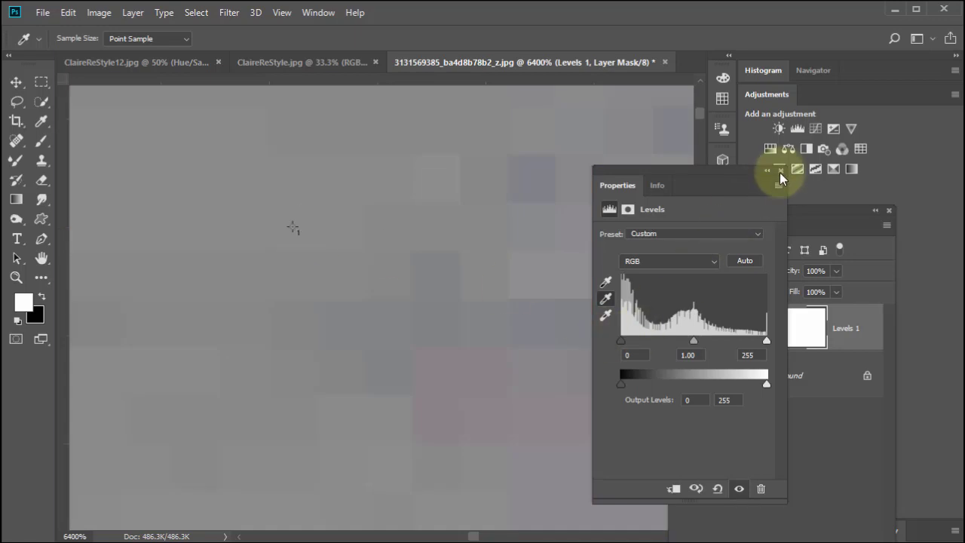
pyautogui.click(780, 171)
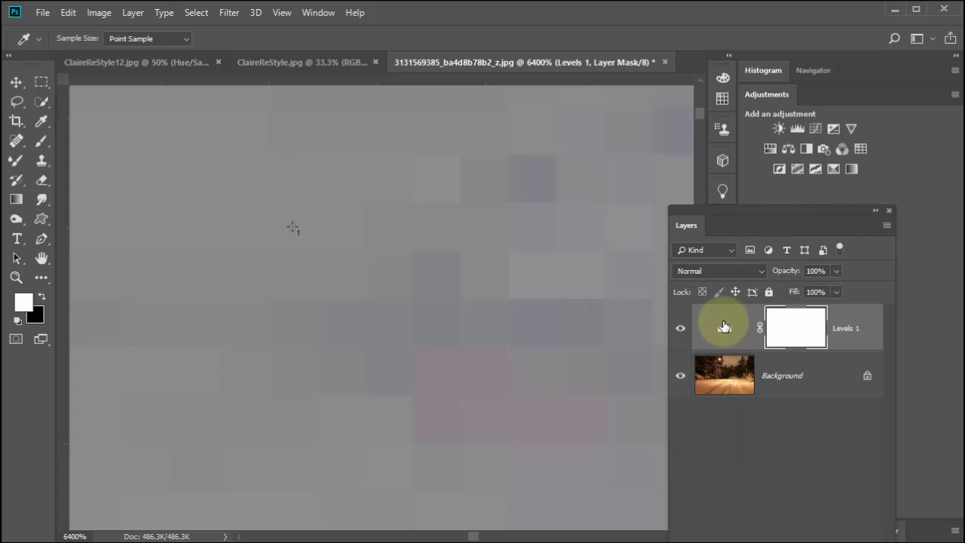
# Step: Compare the whole snowy street photo with and without the Levels correction
pyautogui.hotkey('ctrl', '0')
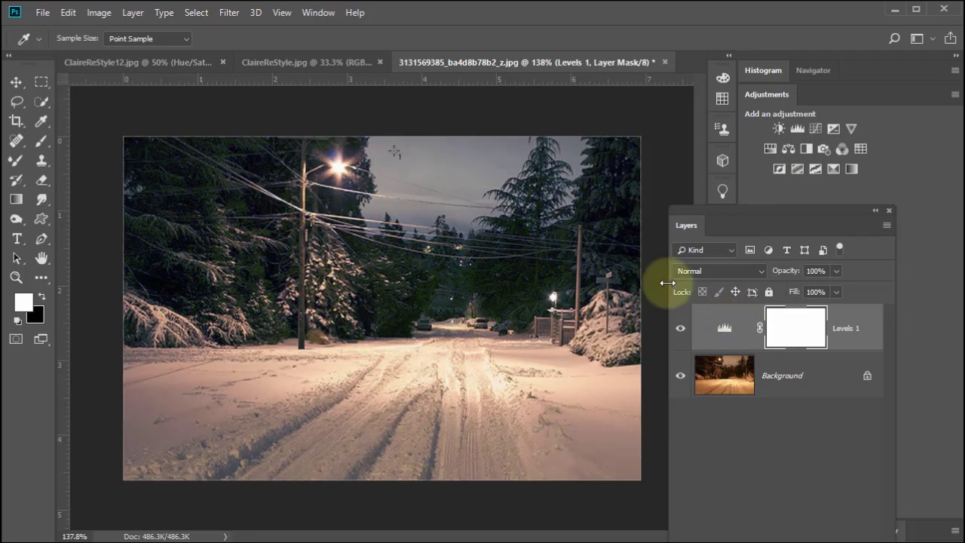
pyautogui.click(680, 330)
pyautogui.click(681, 332)
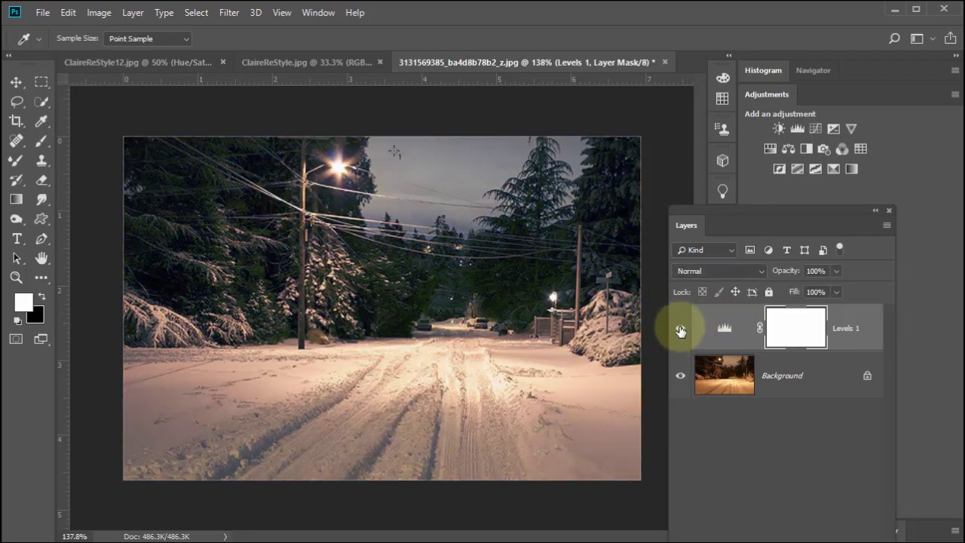
pyautogui.click(680, 329)
pyautogui.click(680, 329)
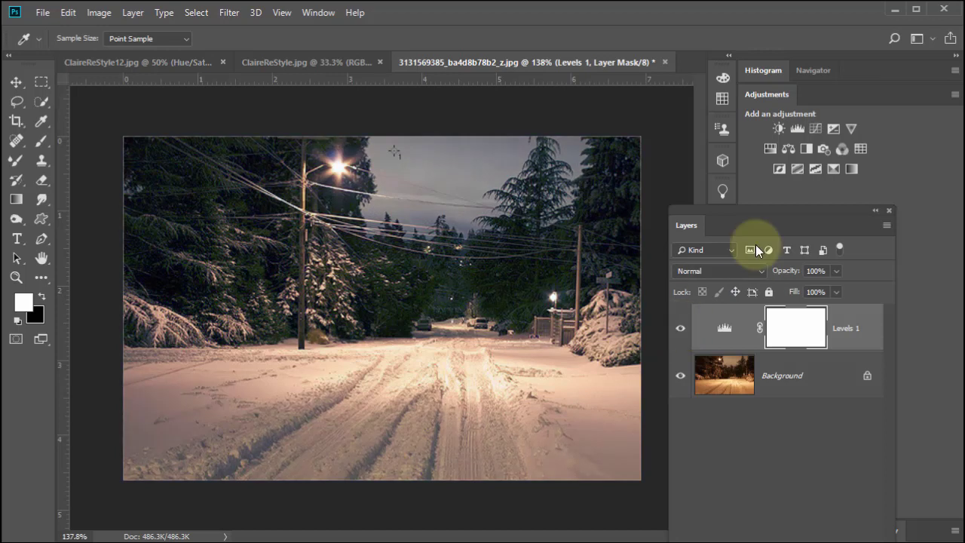
# Step: Add a Hue/Saturation adjustment layer and lower the saturation of the Reds sampled from the snow to -61
pyautogui.click(769, 149)
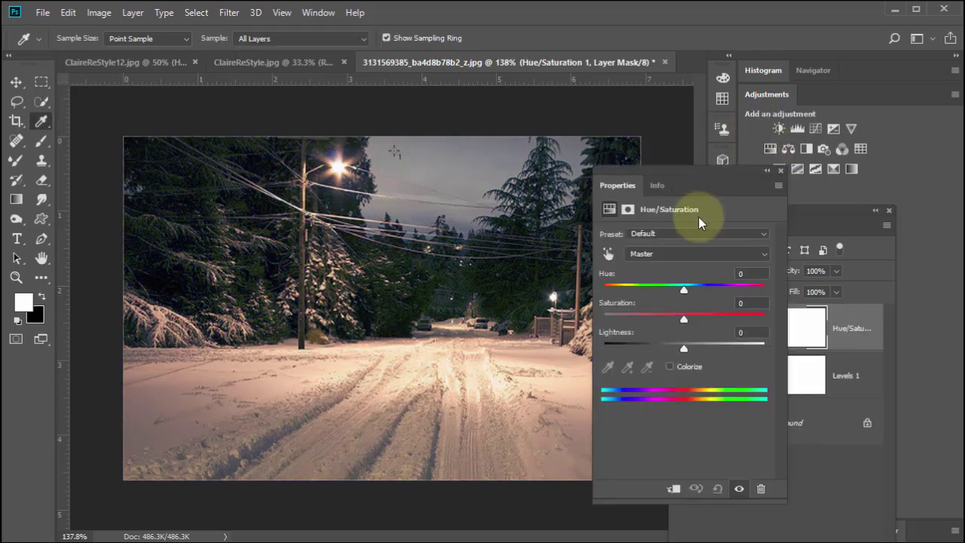
pyautogui.click(608, 254)
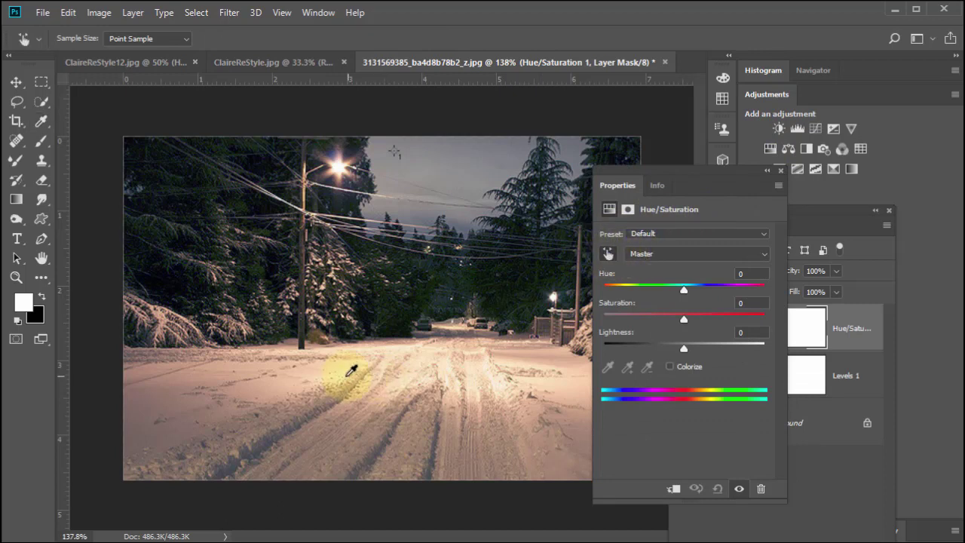
pyautogui.click(298, 375)
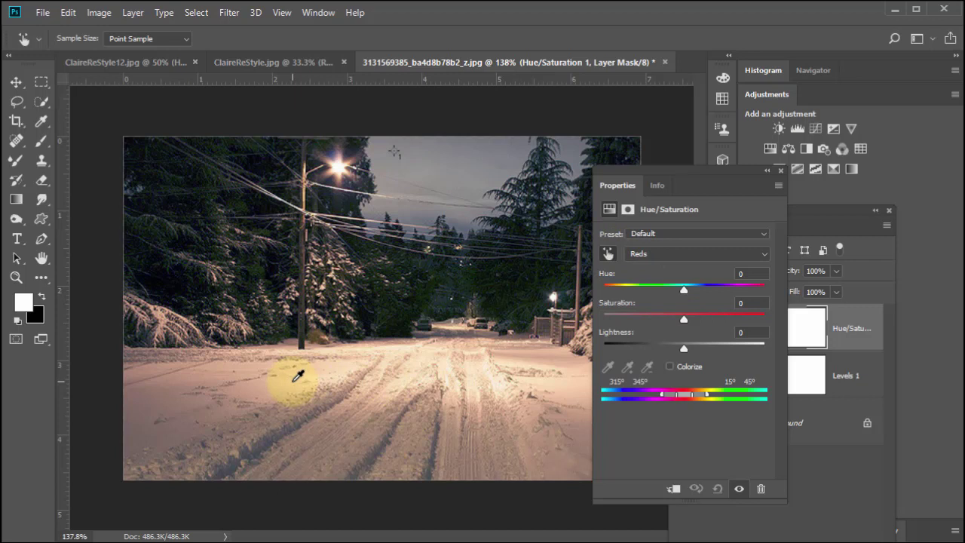
pyautogui.moveTo(297, 375); pyautogui.dragTo(254, 387)
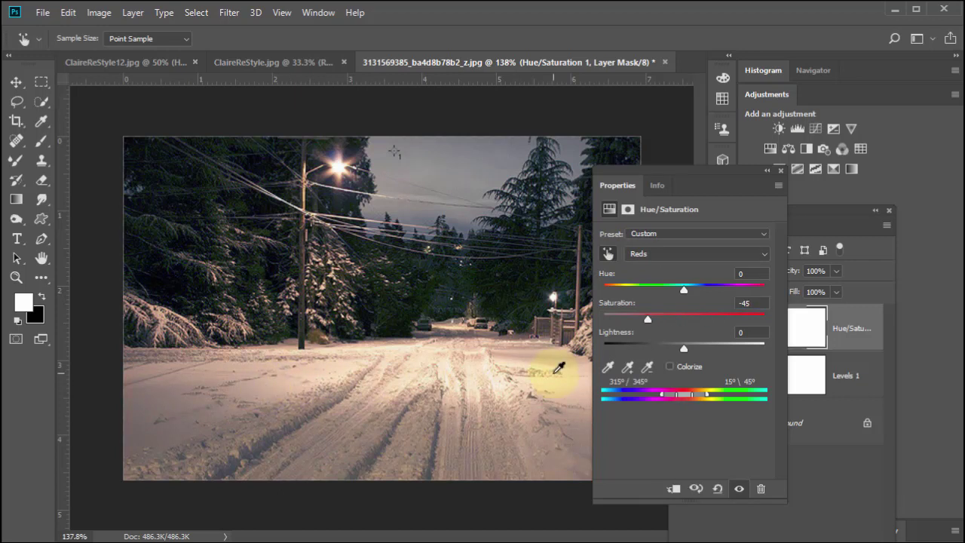
pyautogui.moveTo(555, 366); pyautogui.dragTo(534, 365)
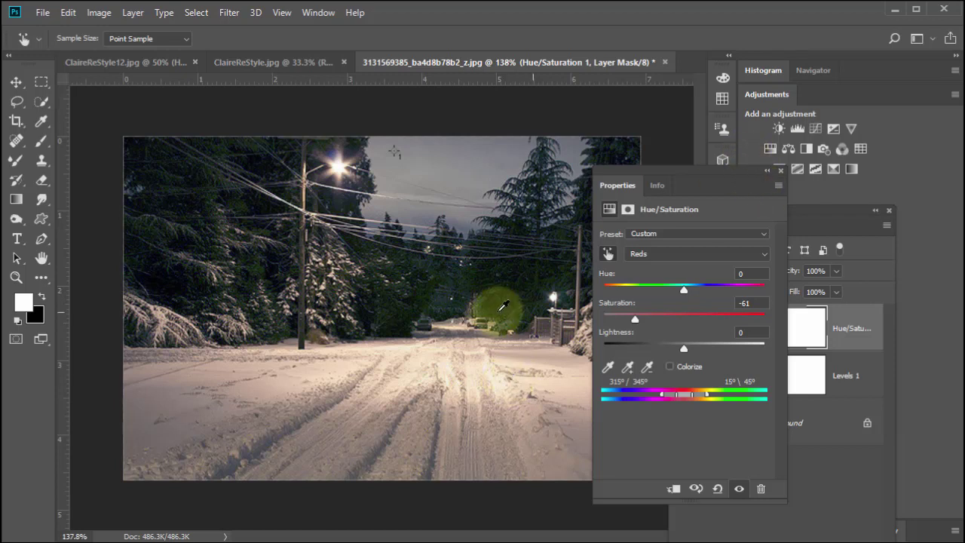
pyautogui.click(780, 170)
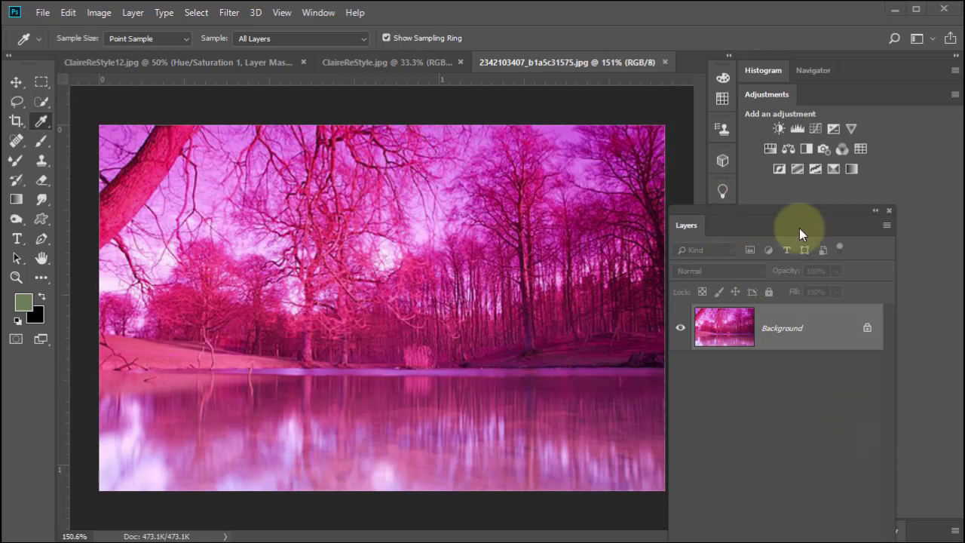
# Step: Create a new layer above the magenta lake photo and fill it with 50% Gray at 100% opacity
pyautogui.moveTo(700, 229); pyautogui.dragTo(664, 148)
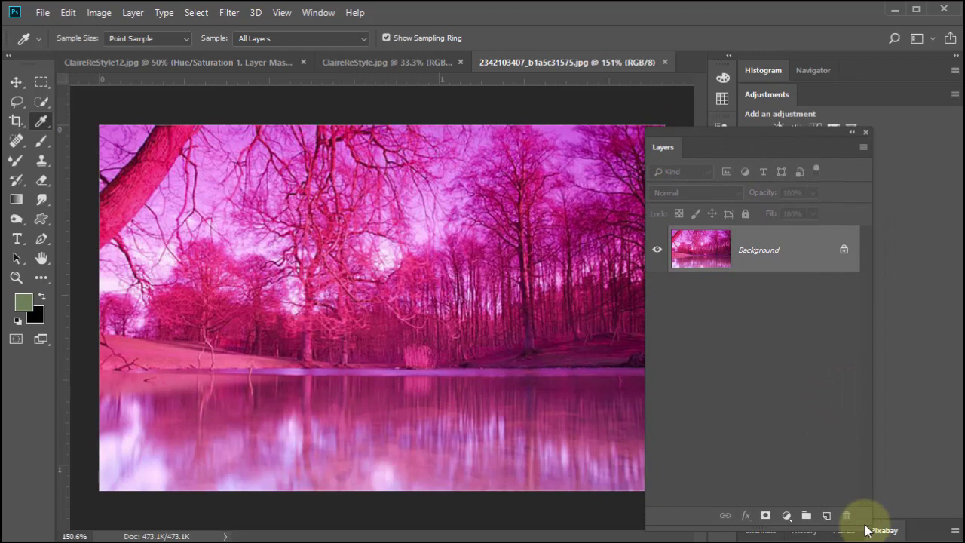
pyautogui.moveTo(867, 524); pyautogui.dragTo(856, 422)
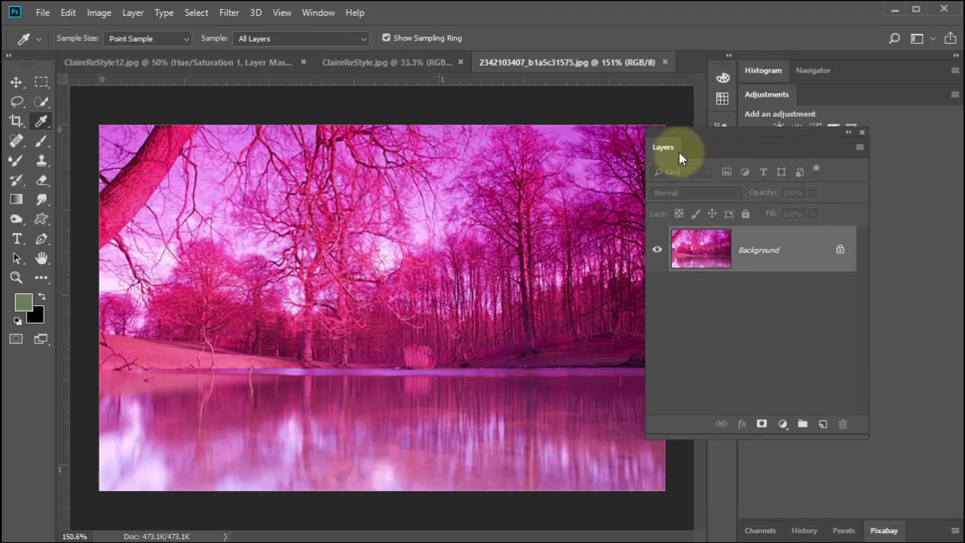
pyautogui.moveTo(698, 144); pyautogui.dragTo(657, 196)
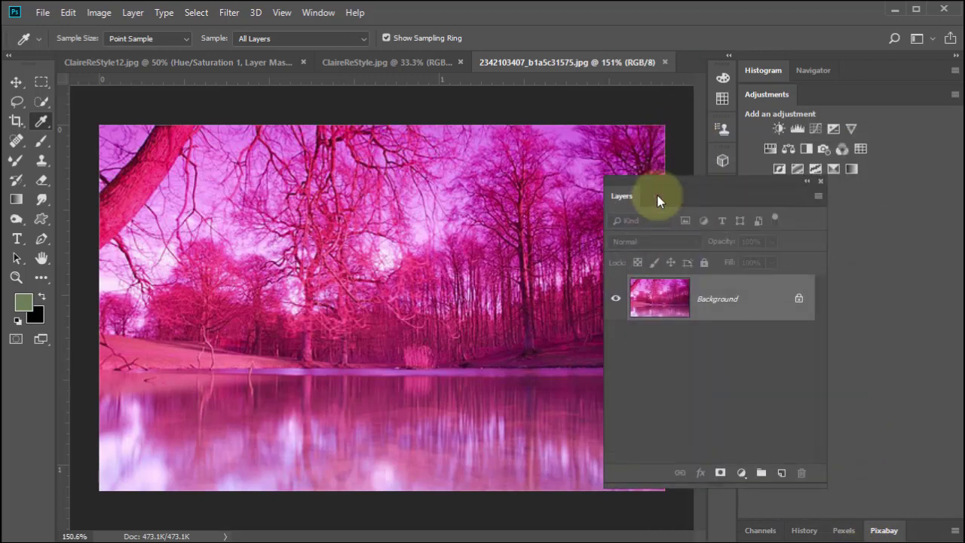
pyautogui.click(781, 473)
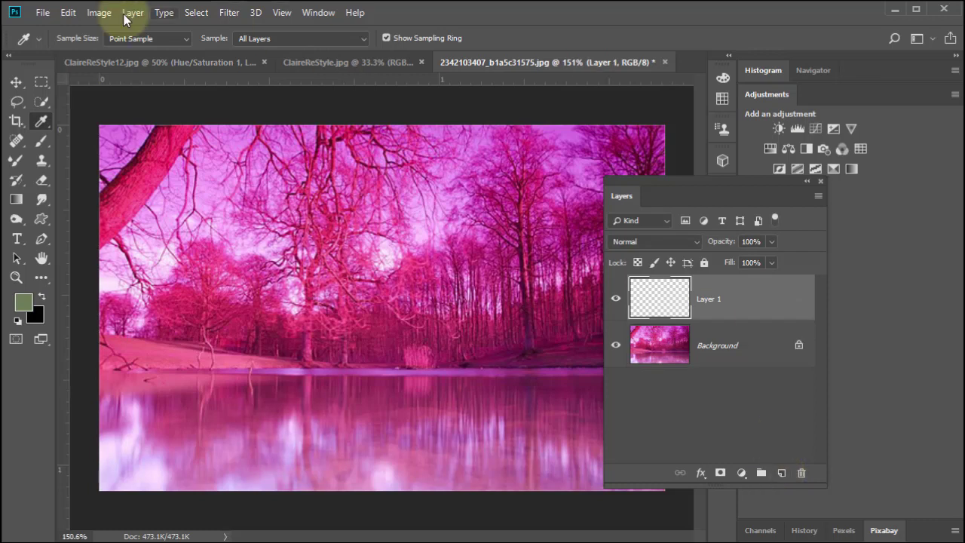
pyautogui.click(67, 12)
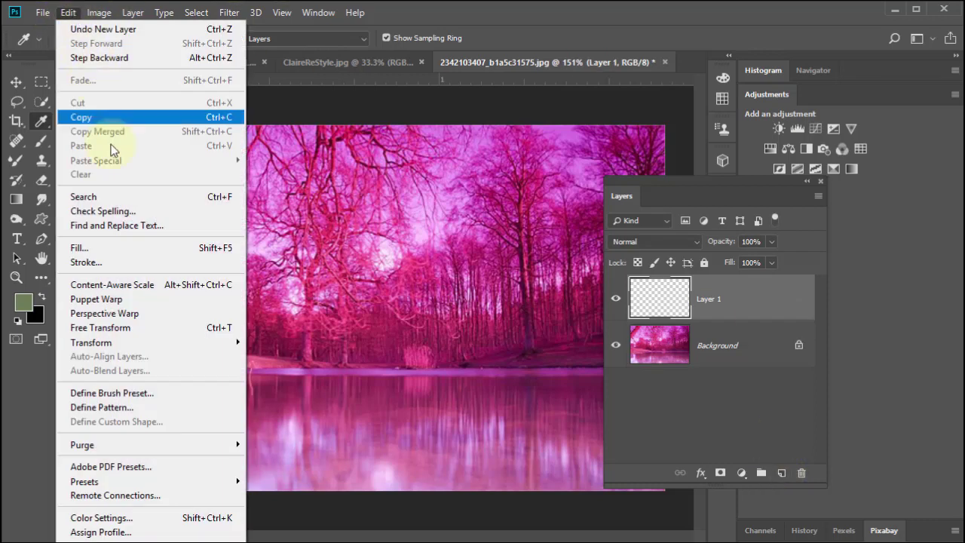
pyautogui.click(117, 246)
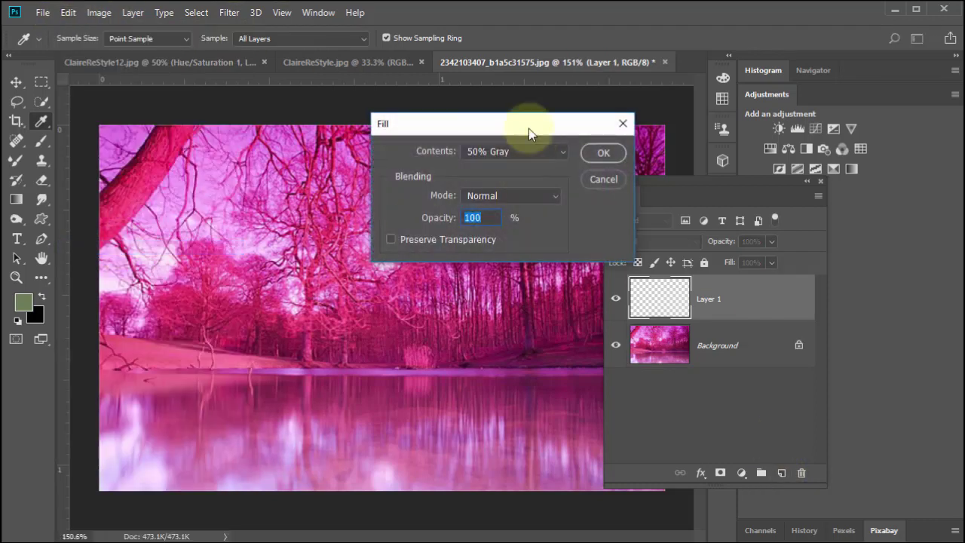
pyautogui.click(603, 154)
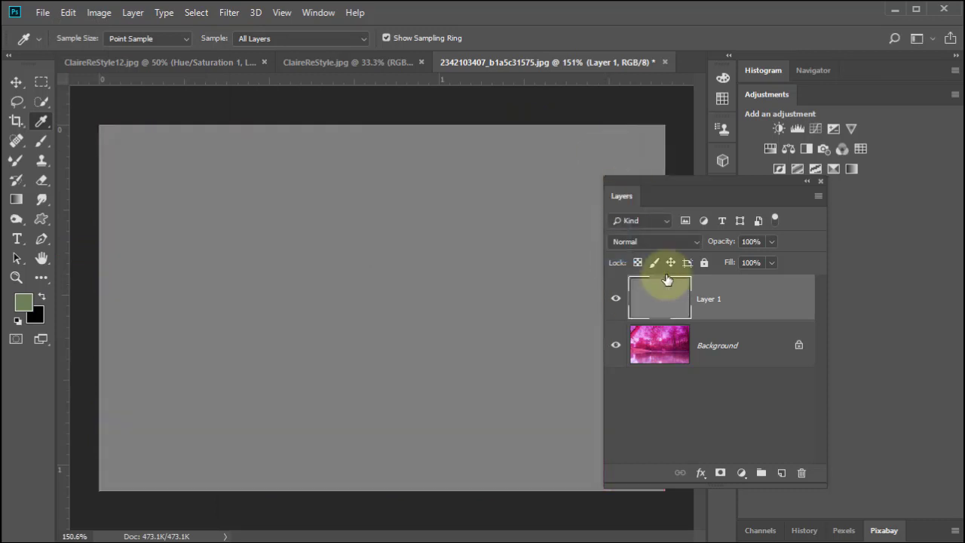
# Step: Set the gray layer's blend mode to Difference over the magenta lake photo
pyautogui.click(656, 240)
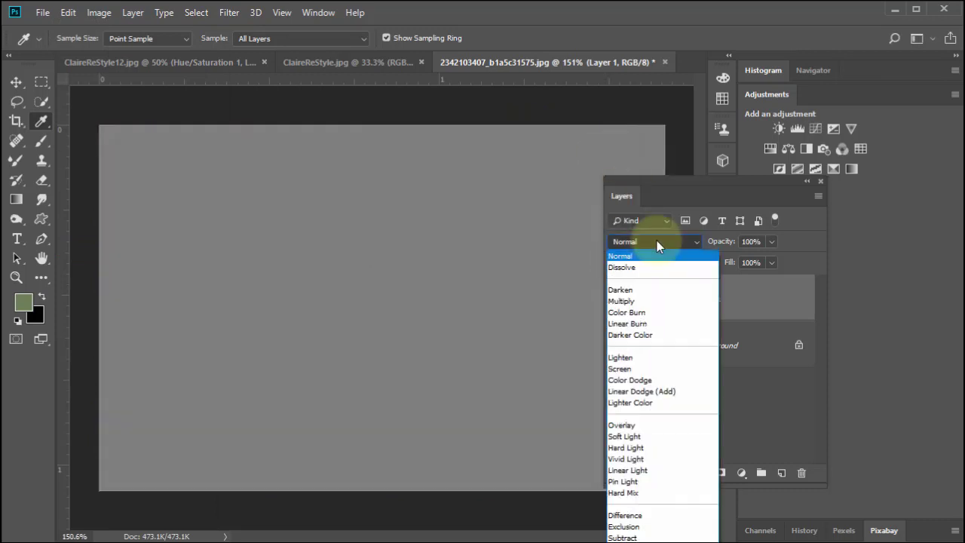
pyautogui.click(638, 515)
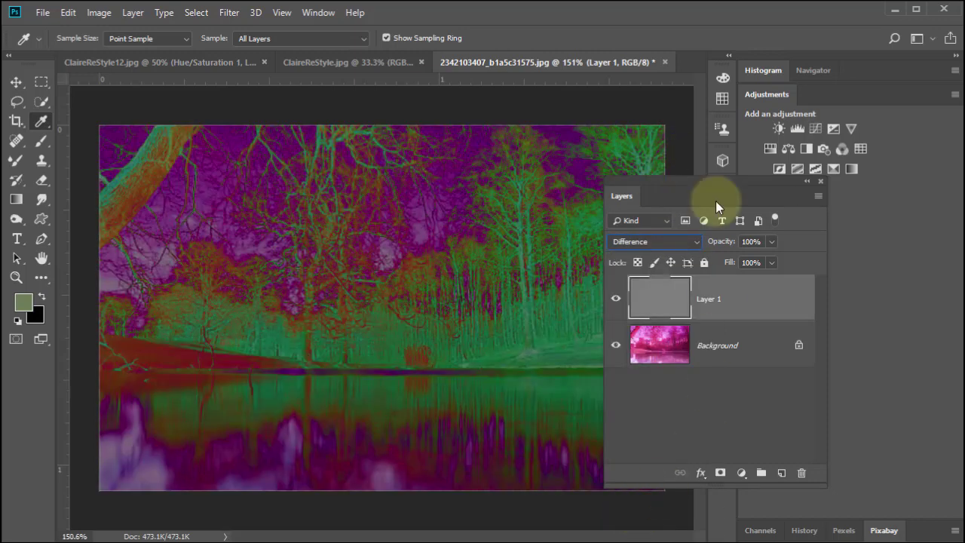
pyautogui.moveTo(680, 197); pyautogui.dragTo(684, 210)
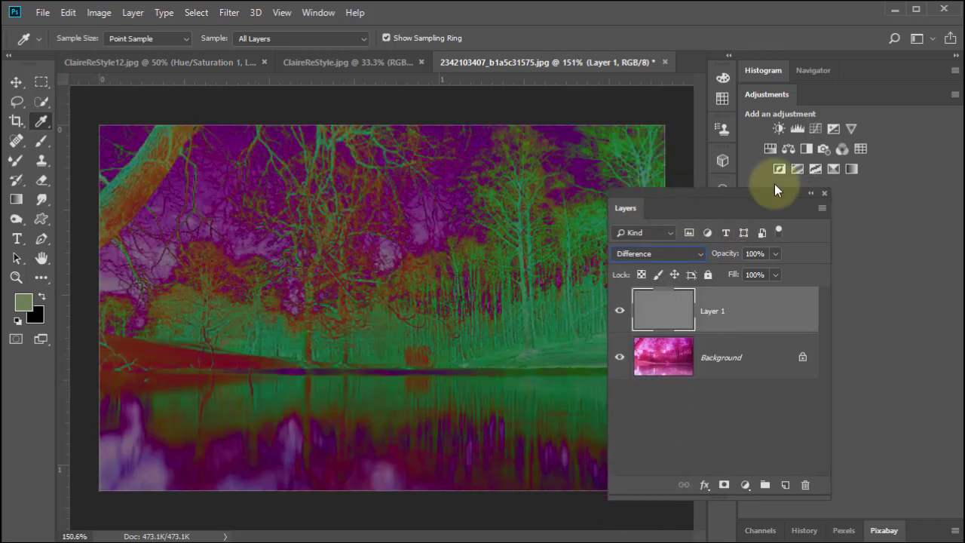
# Step: Add a Threshold adjustment layer, lower its level to 35 and place a color sampler on a black patch in the water
pyautogui.click(816, 168)
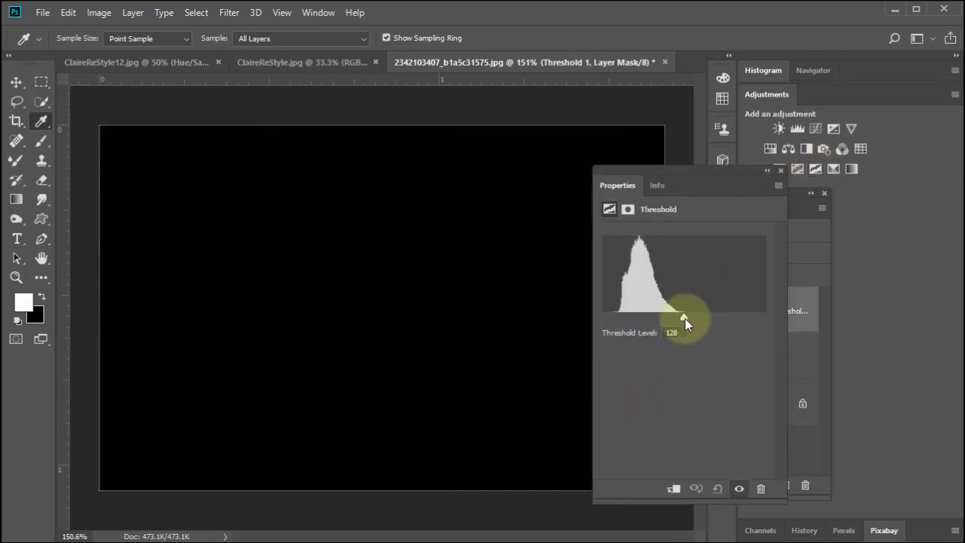
pyautogui.moveTo(684, 317); pyautogui.dragTo(624, 319)
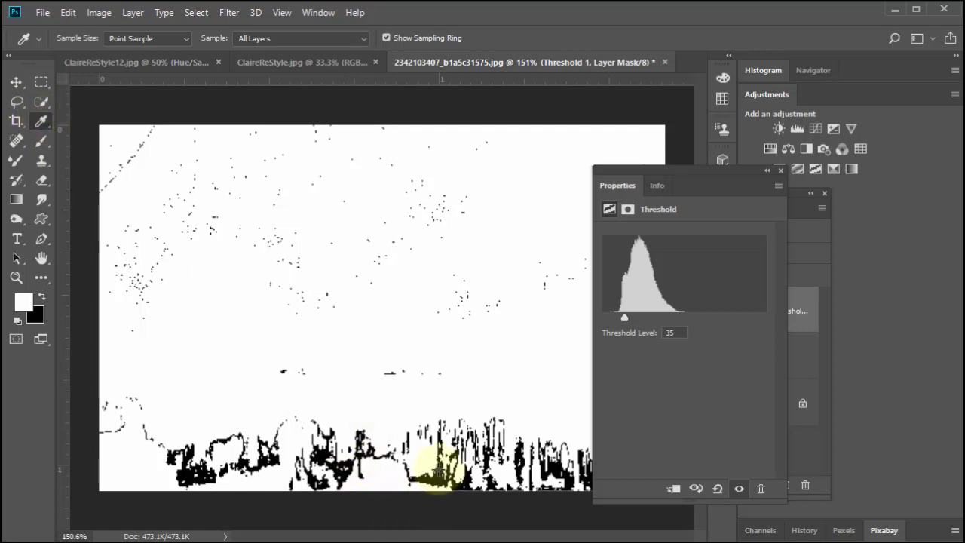
pyautogui.keyDown('shift'); pyautogui.click(437, 469); pyautogui.keyUp('shift')
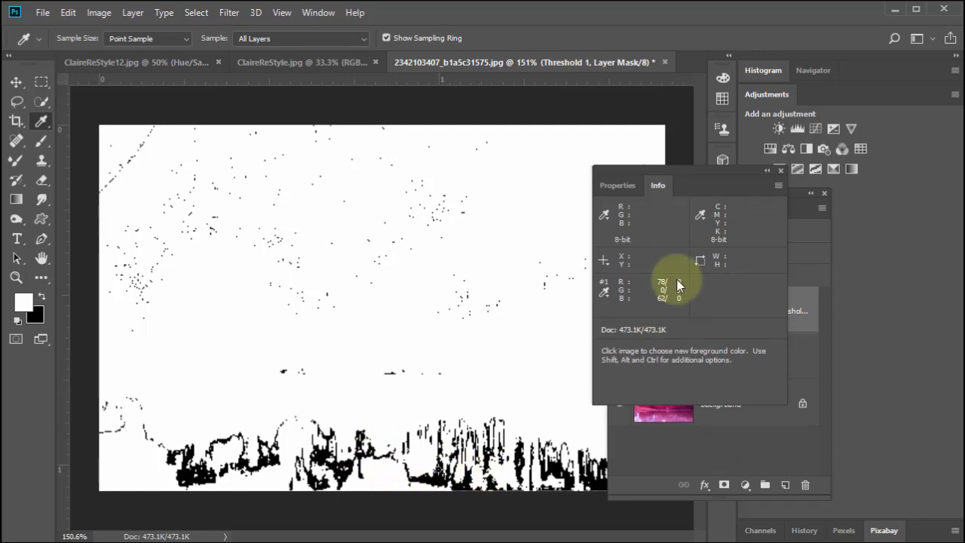
# Step: Delete the Threshold adjustment layer and the 50% gray layer from the magenta lake photo
pyautogui.click(781, 171)
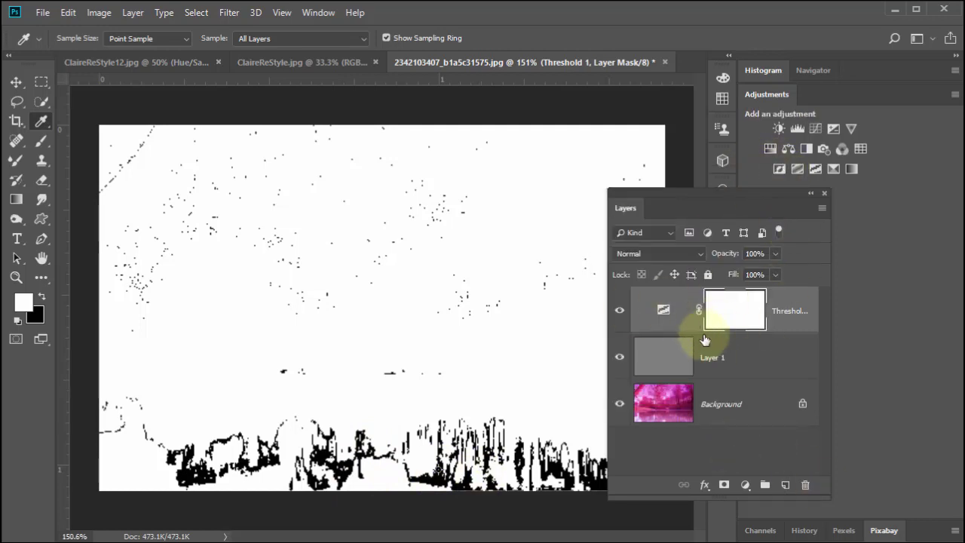
pyautogui.click(805, 487)
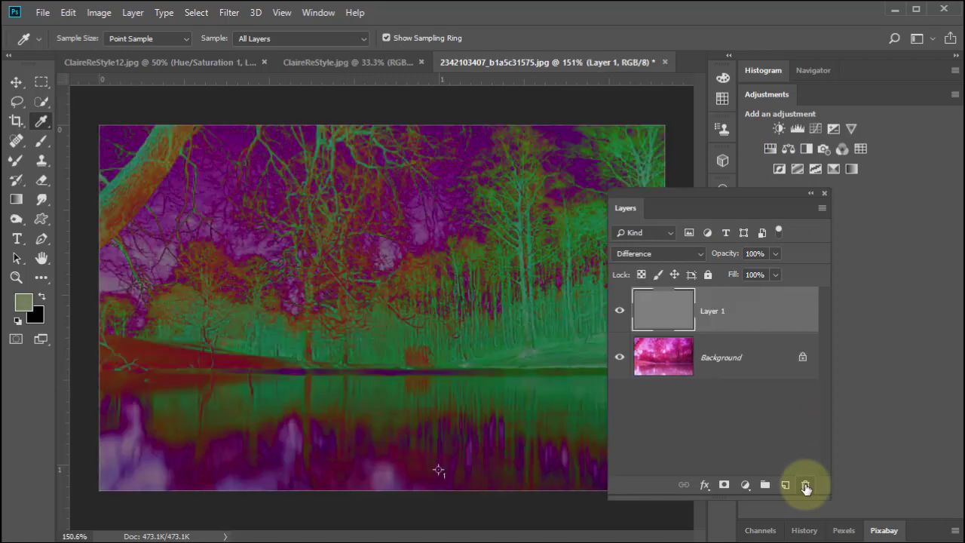
pyautogui.click(805, 486)
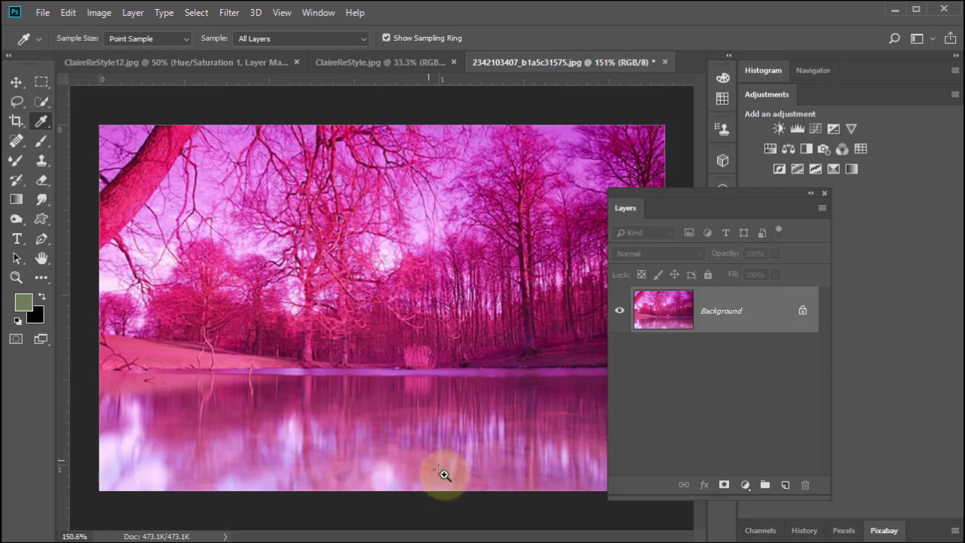
# Step: Add a Levels adjustment layer and set its gray point exactly at color sampler 1 in the water
pyautogui.moveTo(445, 474); pyautogui.dragTo(404, 347)
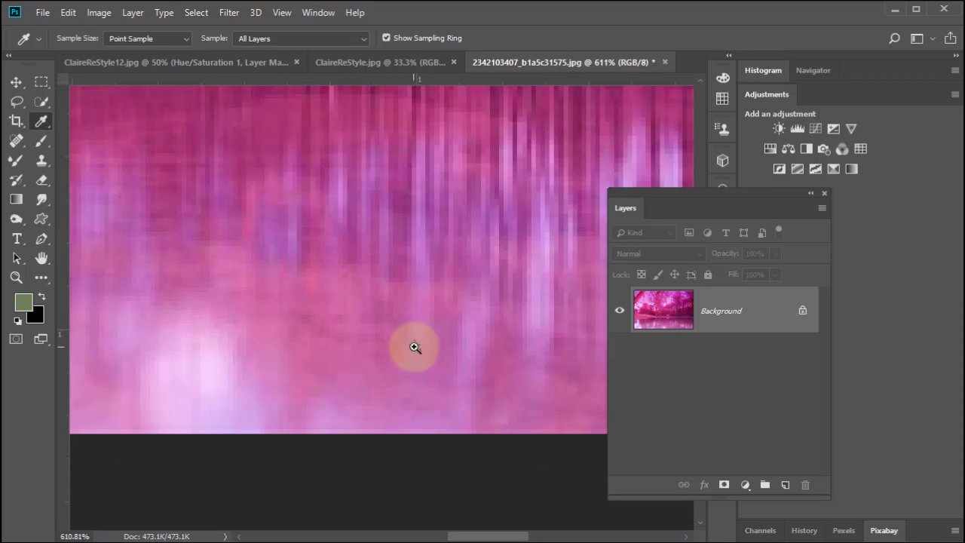
pyautogui.click(419, 345)
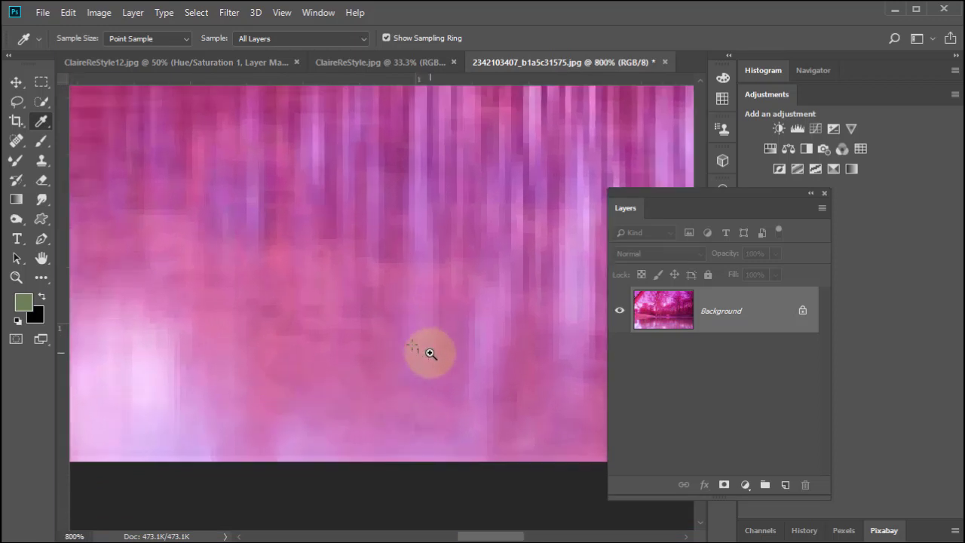
pyautogui.click(418, 346)
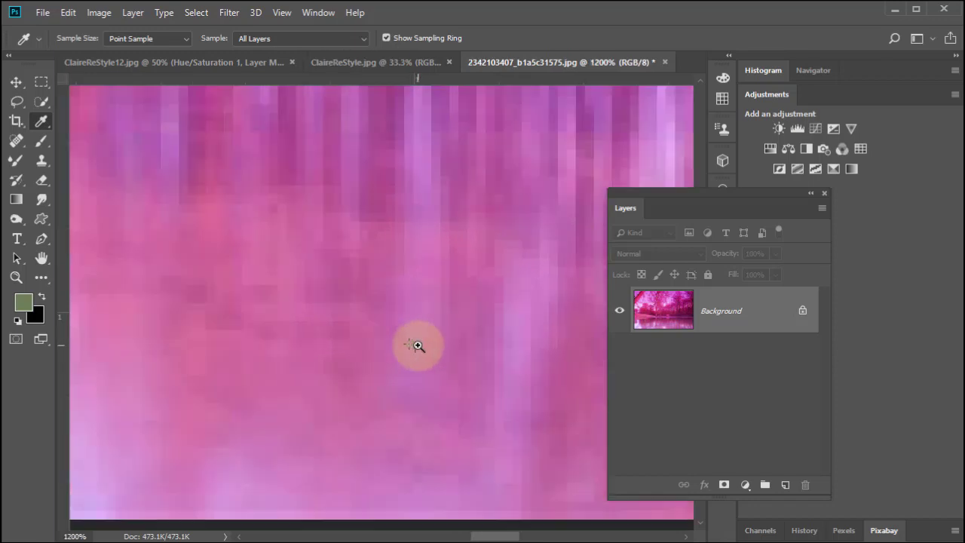
pyautogui.click(415, 344)
pyautogui.click(398, 346)
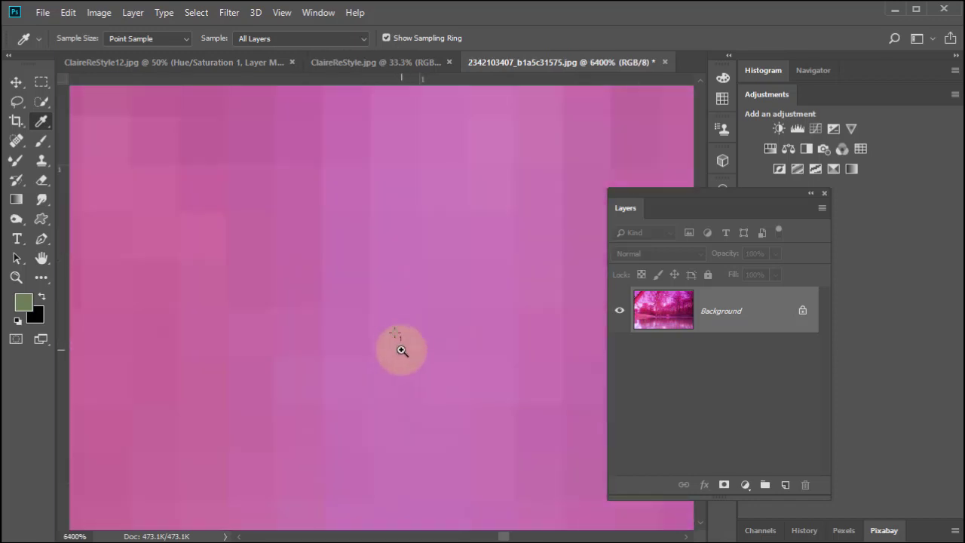
pyautogui.moveTo(419, 330)
pyautogui.mouseDown()
pyautogui.moveTo(424, 349)
pyautogui.moveTo(407, 351)
pyautogui.moveTo(397, 340)
pyautogui.moveTo(508, 385)
pyautogui.moveTo(540, 384)
pyautogui.mouseUp()
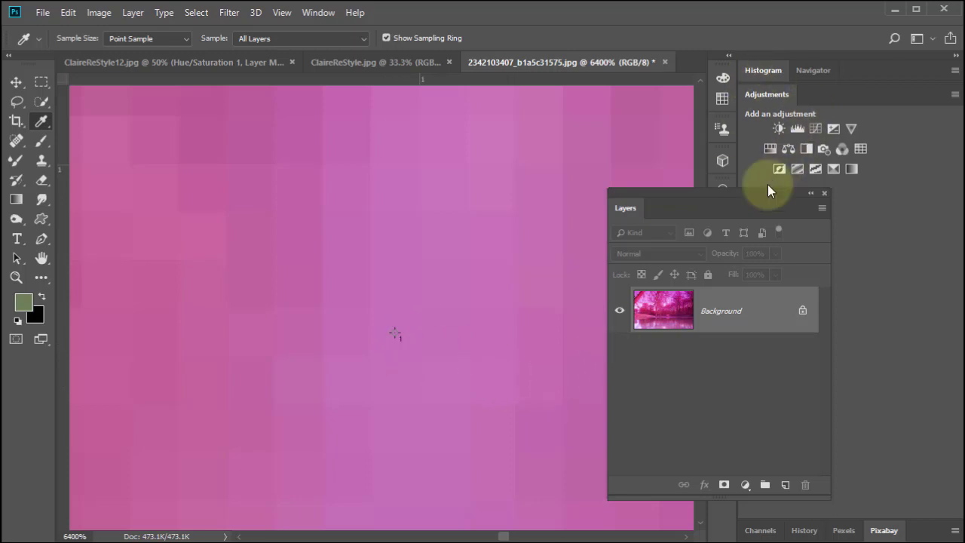
pyautogui.click(798, 129)
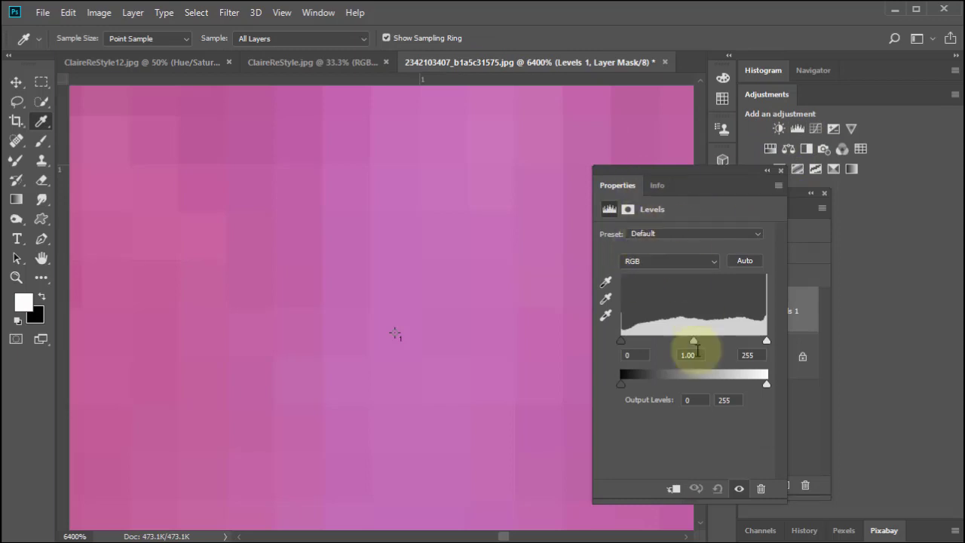
pyautogui.click(605, 299)
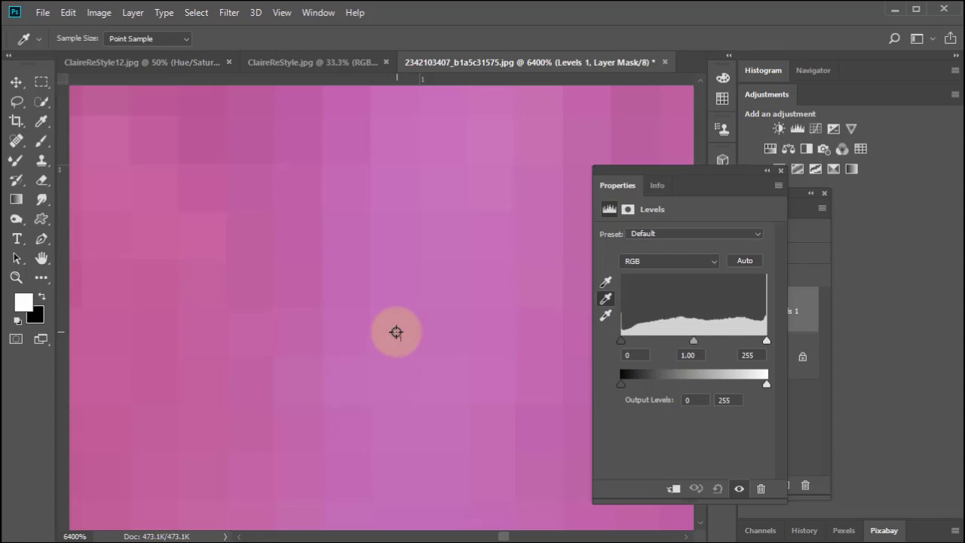
pyautogui.click(394, 333)
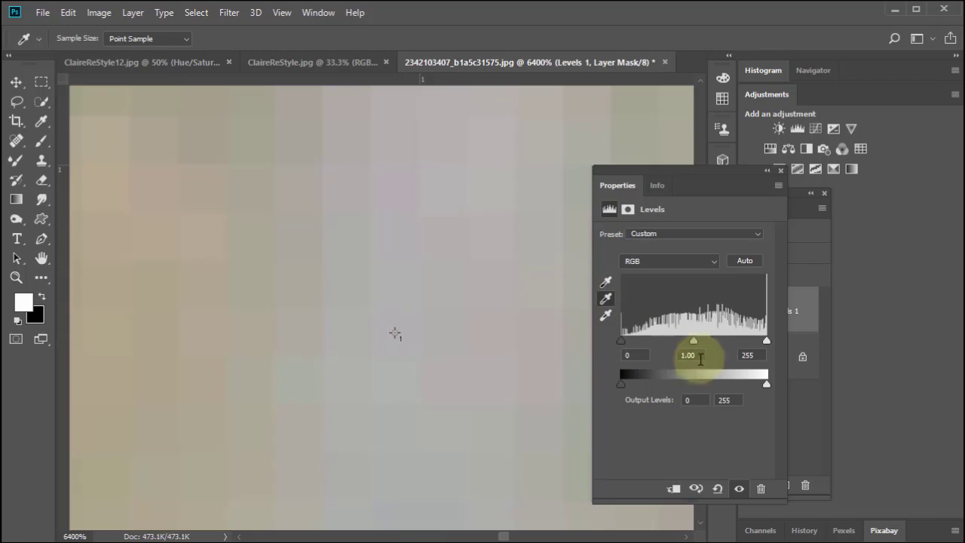
pyautogui.click(780, 172)
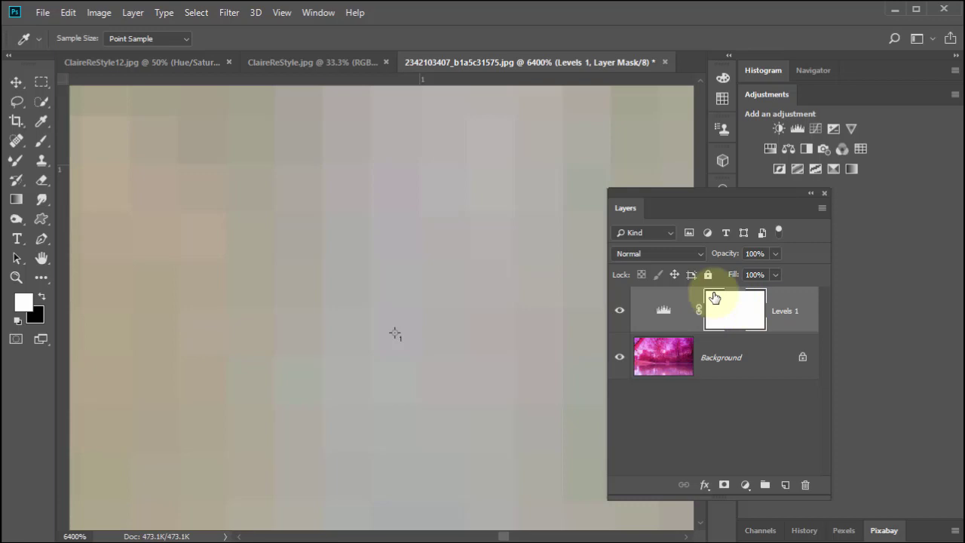
# Step: Compare the whole lake photo with and without the Levels correction, leaving the correction visible
pyautogui.hotkey('ctrl', '0')
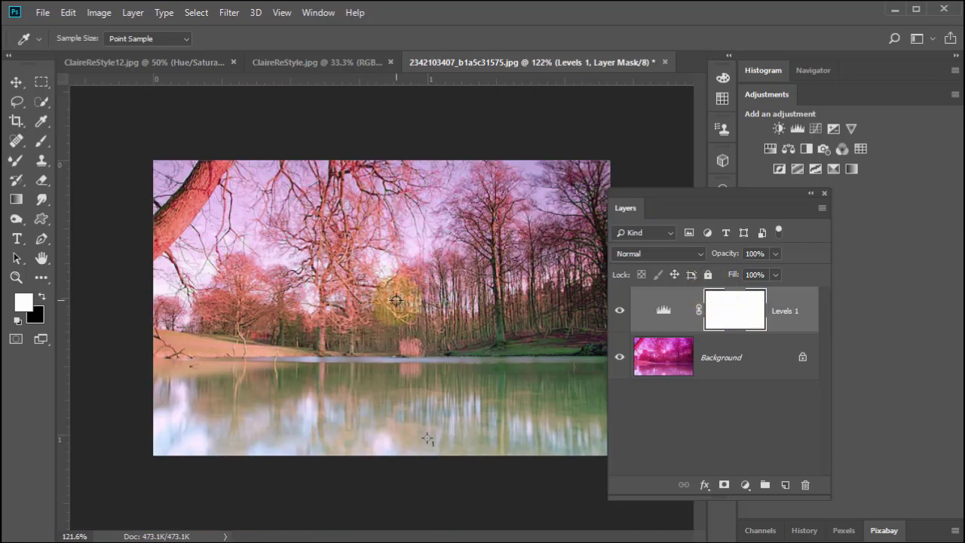
pyautogui.click(620, 311)
pyautogui.click(619, 311)
pyautogui.click(620, 312)
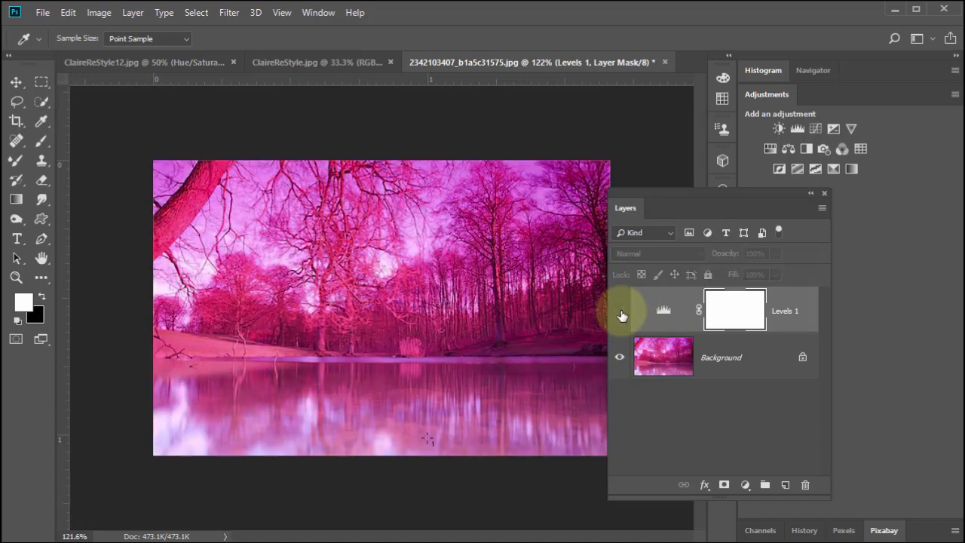
pyautogui.click(620, 311)
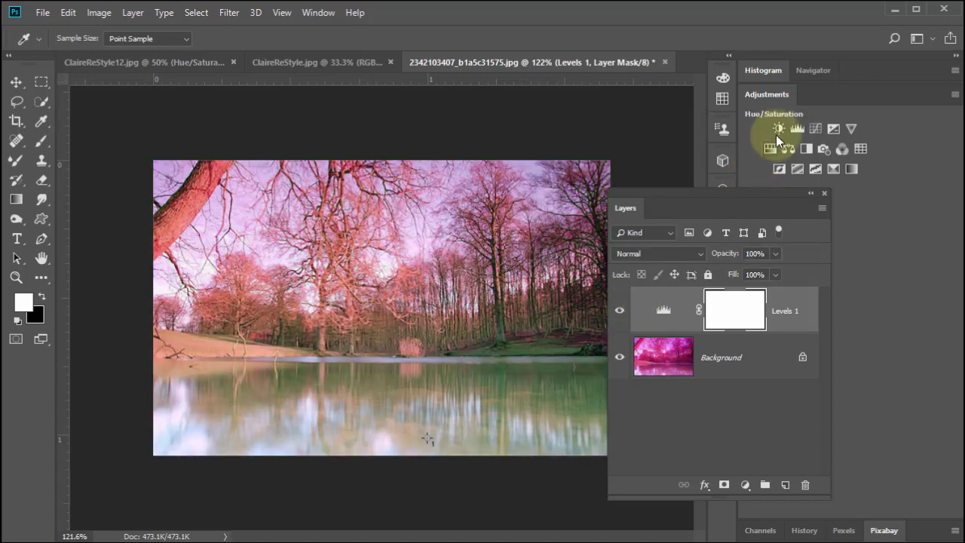
# Step: Add a Hue/Saturation adjustment layer and lower the saturation of the Reds sampled from the trees behind the lake
pyautogui.moveTo(676, 209); pyautogui.dragTo(685, 240)
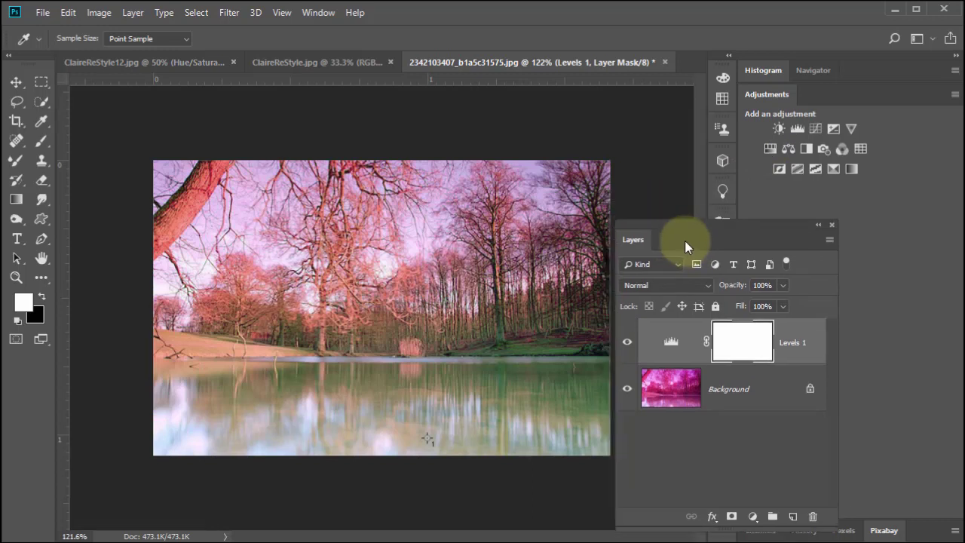
pyautogui.click(769, 149)
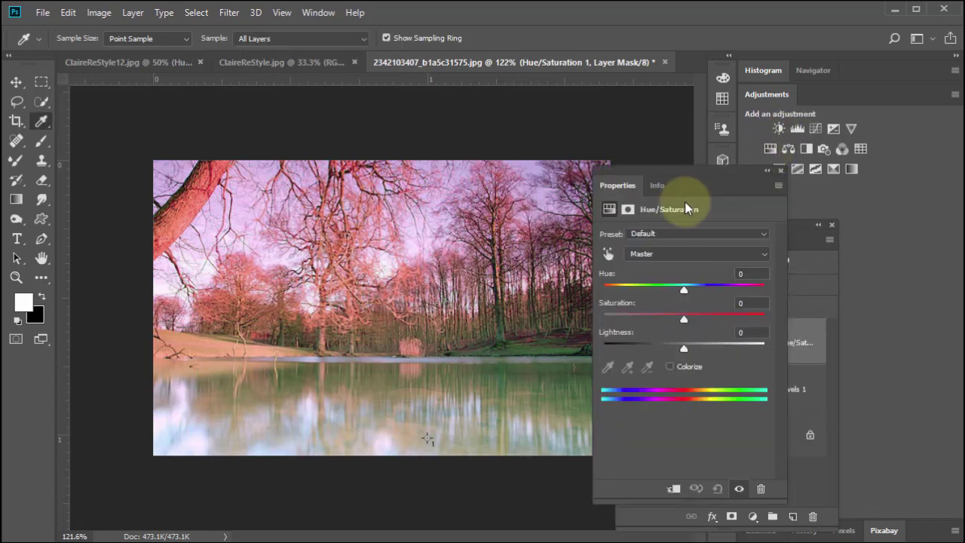
pyautogui.click(609, 254)
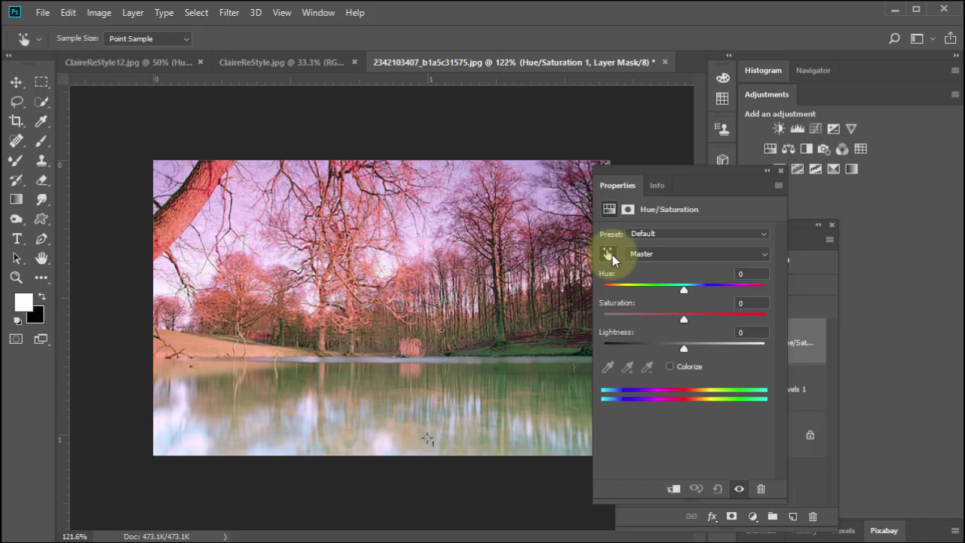
pyautogui.click(415, 272)
pyautogui.moveTo(414, 271); pyautogui.dragTo(396, 283)
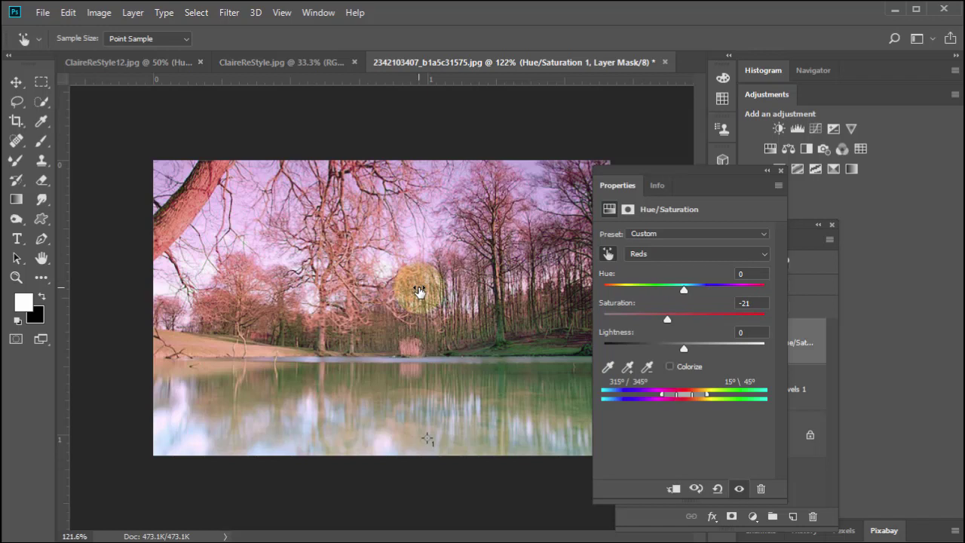
pyautogui.moveTo(419, 291); pyautogui.dragTo(408, 287)
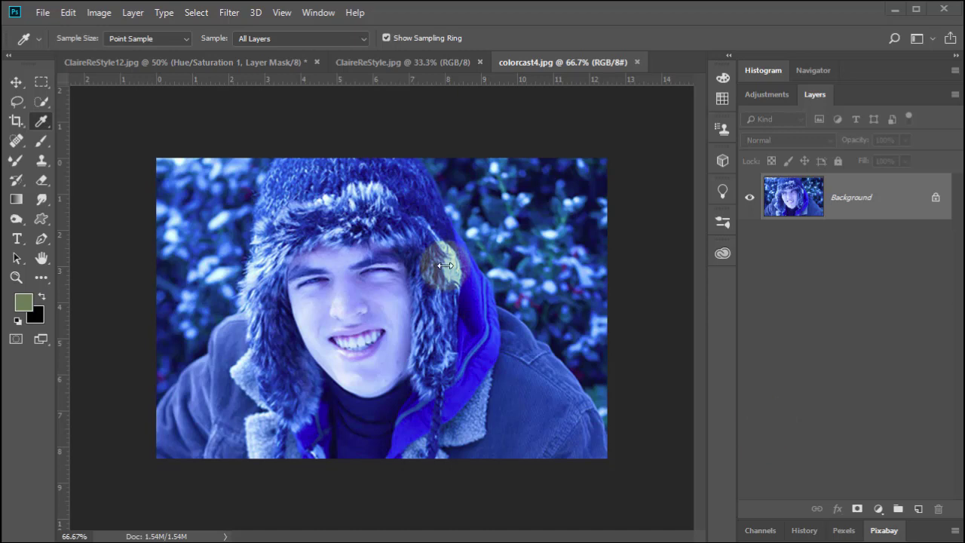
# Step: Add a new layer above the blue portrait in colorcast4.jpg, filled with 50% Gray at 100% opacity, with blend mode Difference
pyautogui.scroll(2, 444, 265)
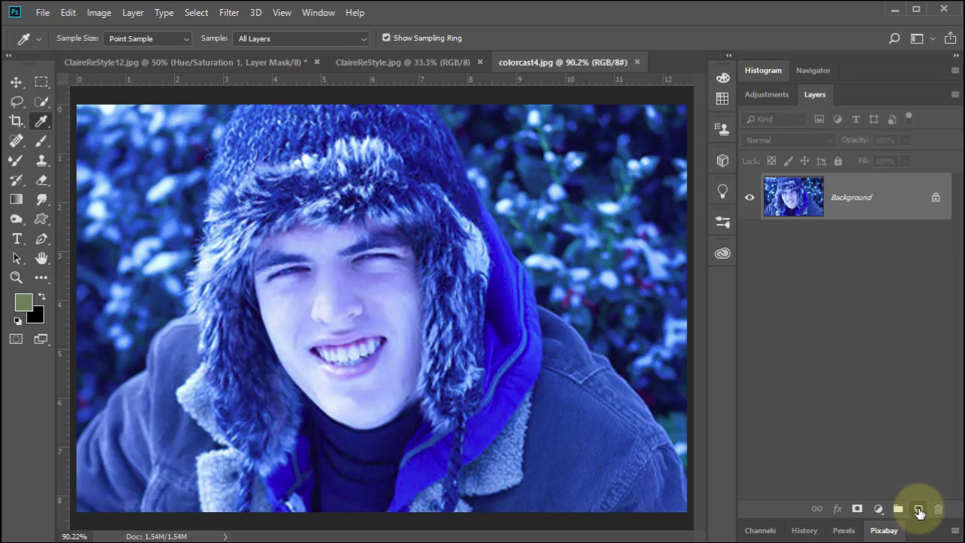
pyautogui.click(919, 513)
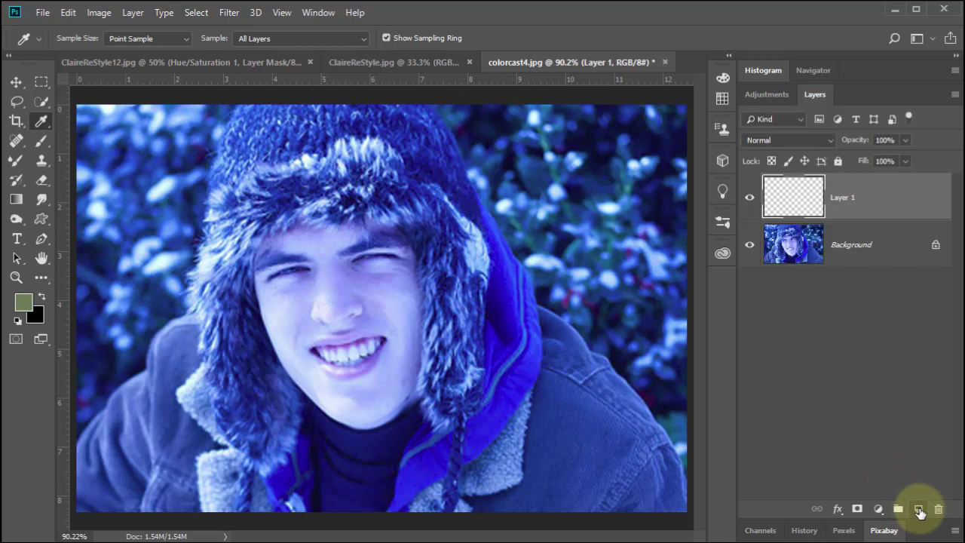
pyautogui.click(67, 13)
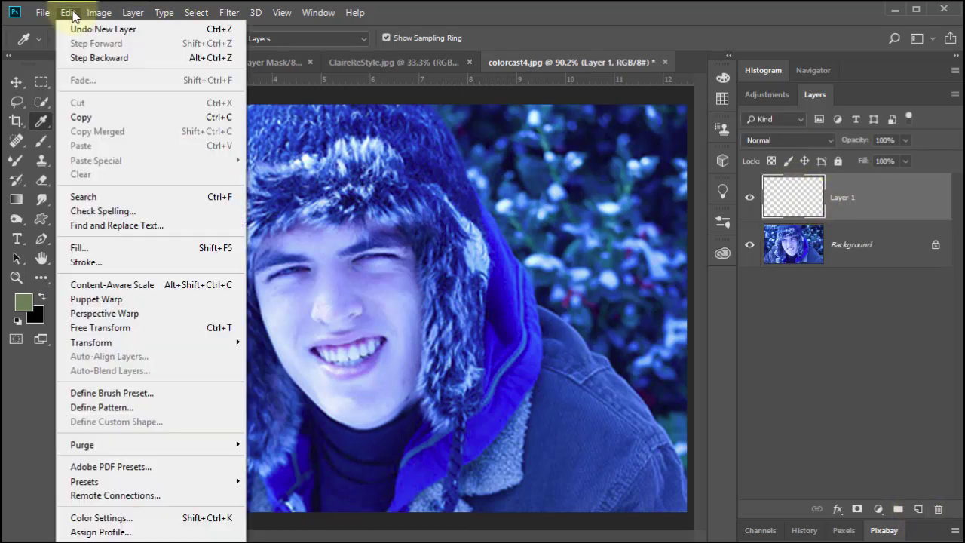
pyautogui.click(122, 249)
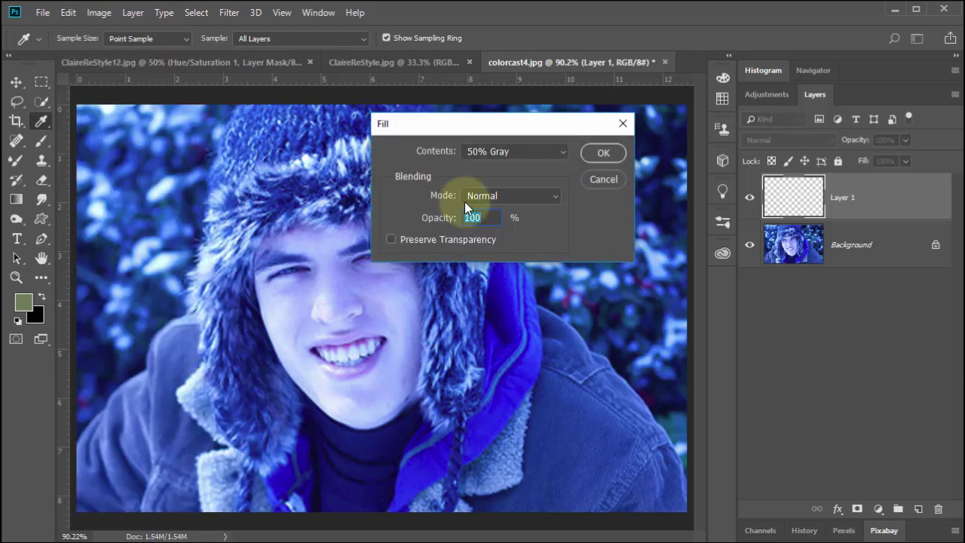
pyautogui.click(603, 153)
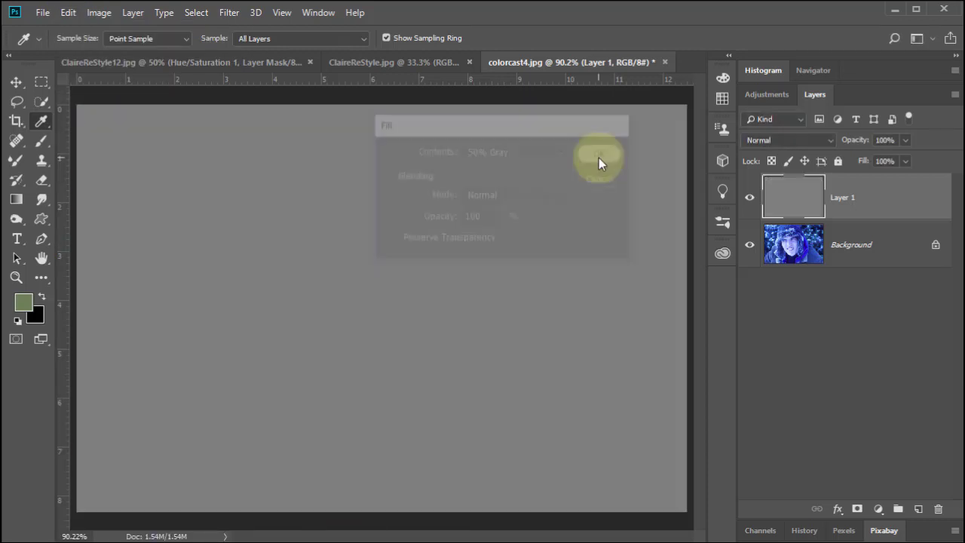
pyautogui.click(766, 142)
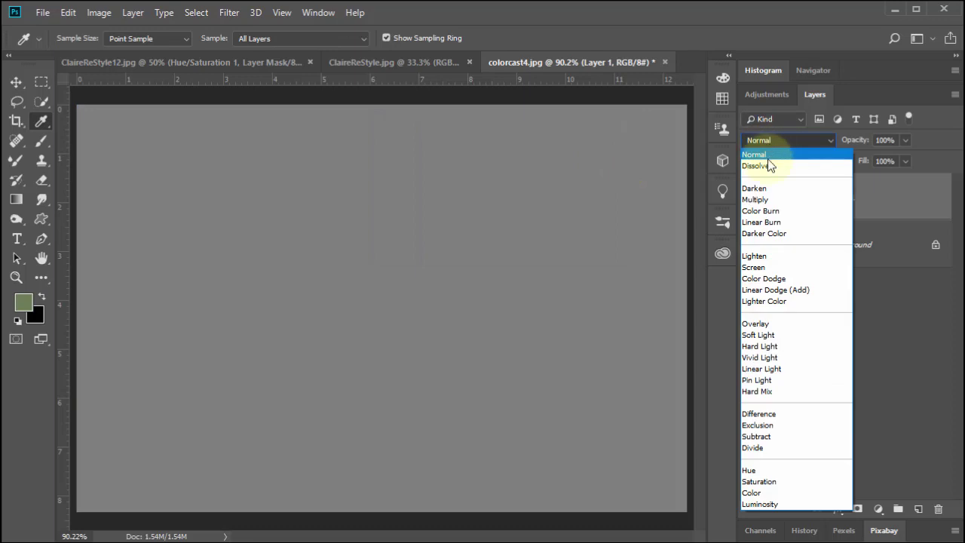
pyautogui.click(762, 414)
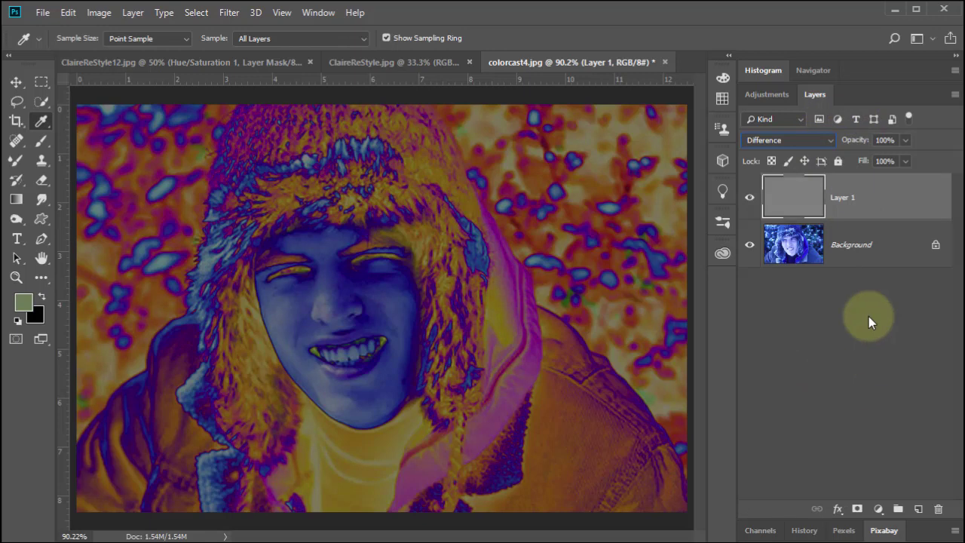
# Step: Add a Threshold adjustment layer, lower its level to 21 and place a color sampler on the black patch beside the nose bridge
pyautogui.click(769, 93)
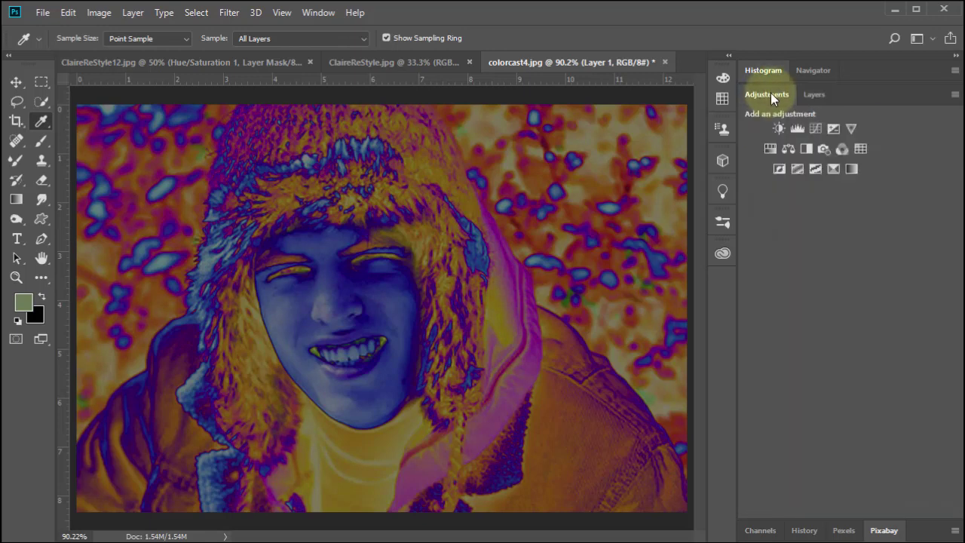
pyautogui.click(815, 168)
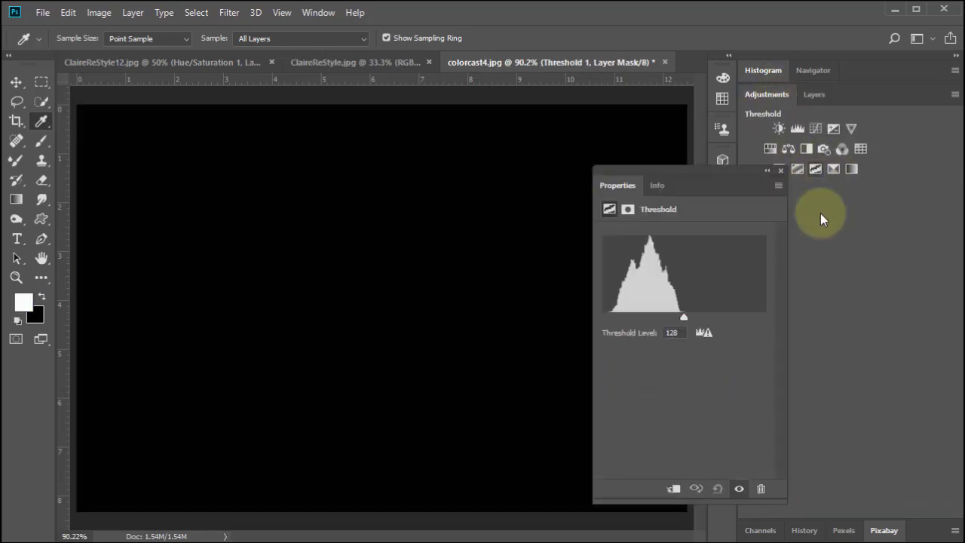
pyautogui.moveTo(683, 323); pyautogui.dragTo(615, 318)
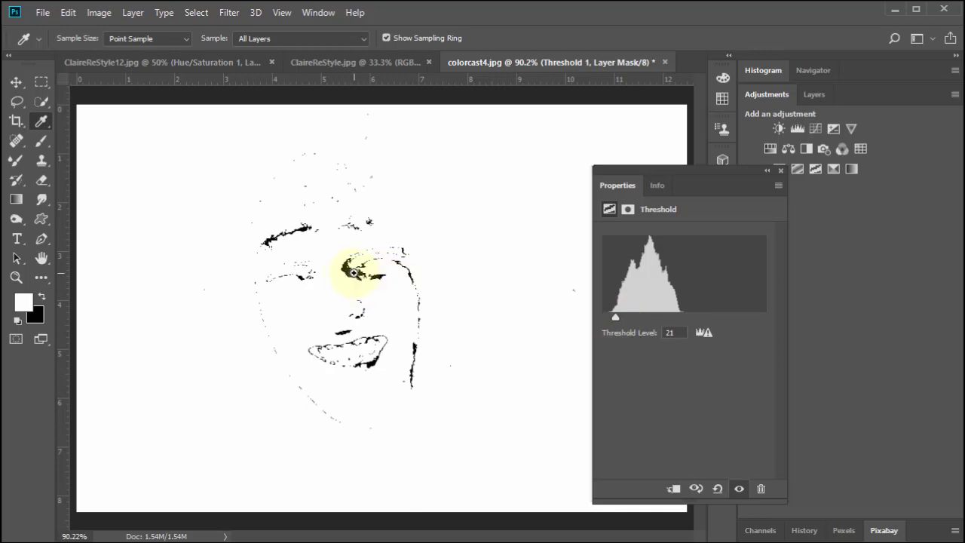
pyautogui.scroll(4, 353, 272)
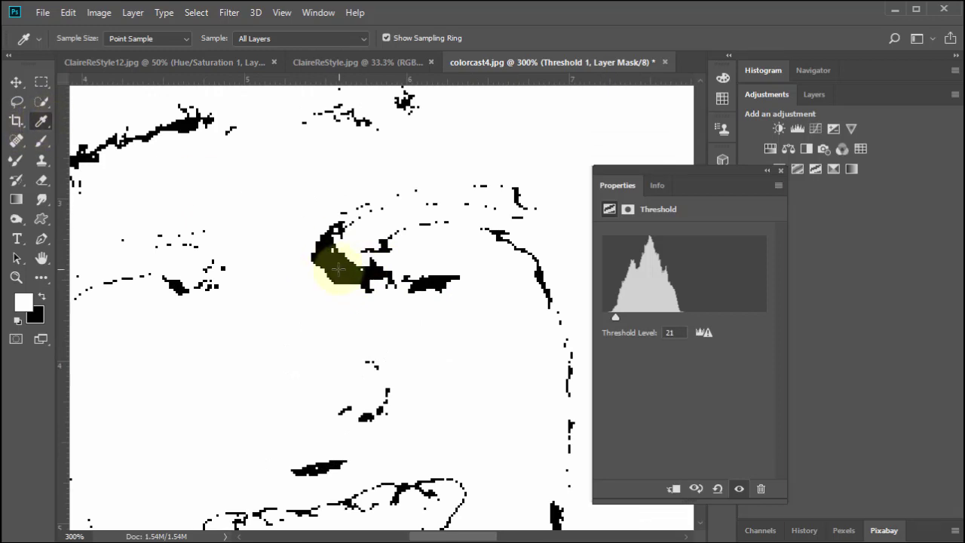
pyautogui.press('F8')
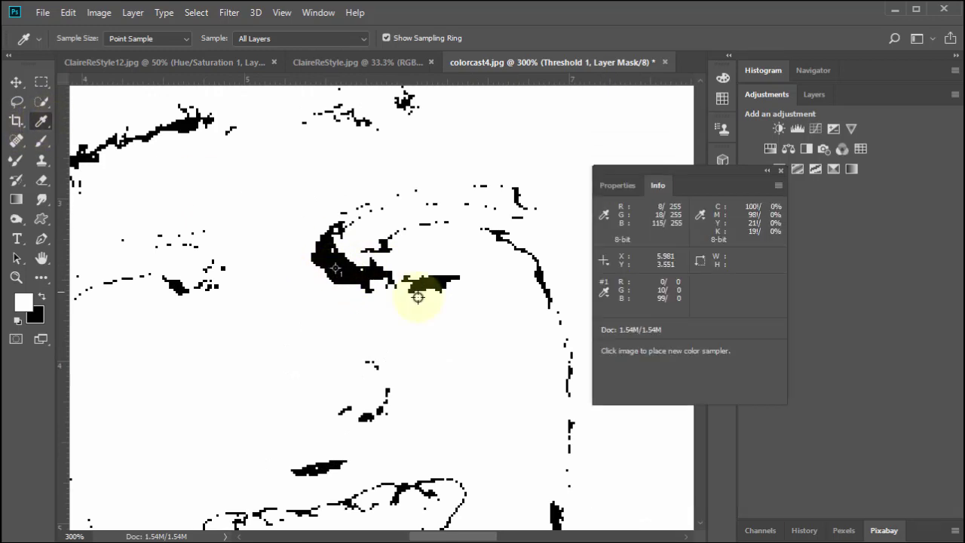
pyautogui.click(783, 168)
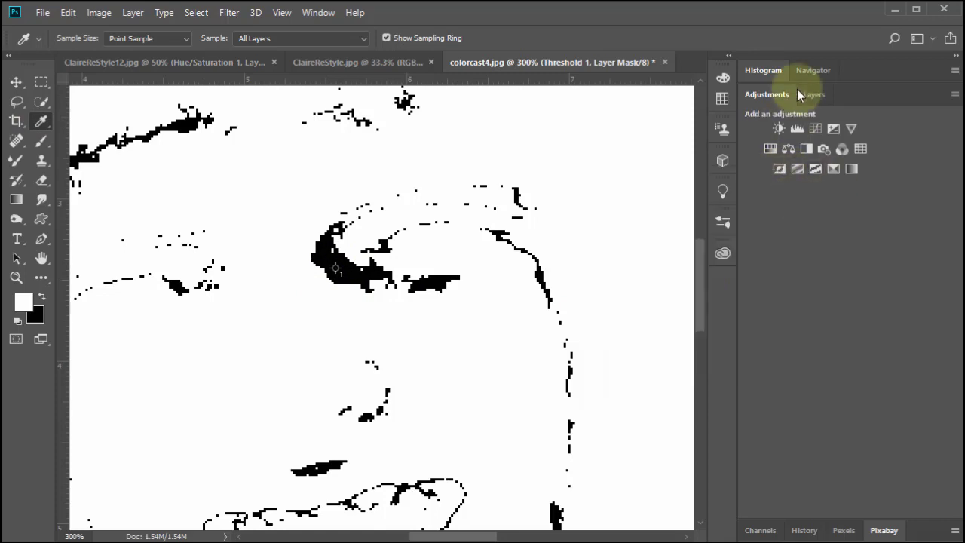
# Step: Delete the Threshold adjustment layer and the gray-filled Difference layer, leaving only the Background portrait
pyautogui.click(816, 96)
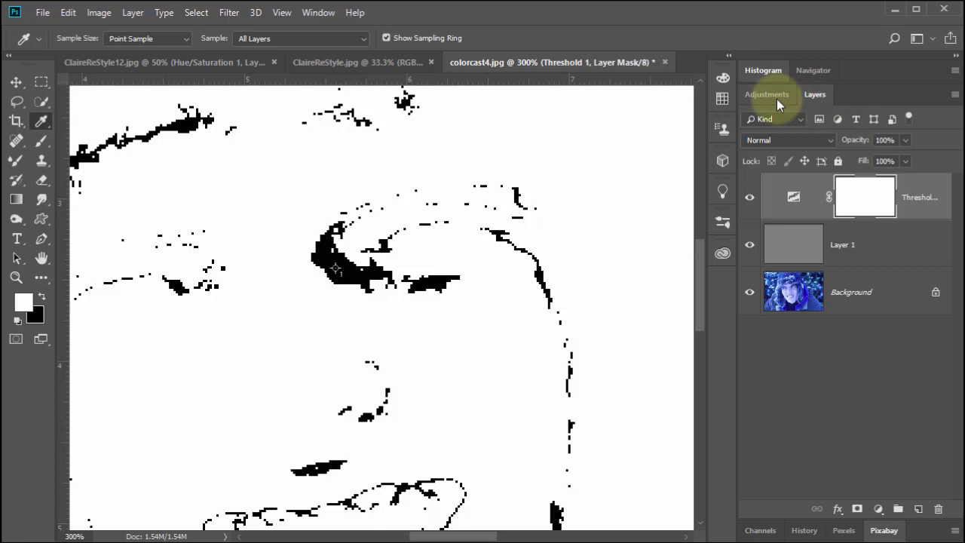
pyautogui.click(776, 98)
pyautogui.click(815, 97)
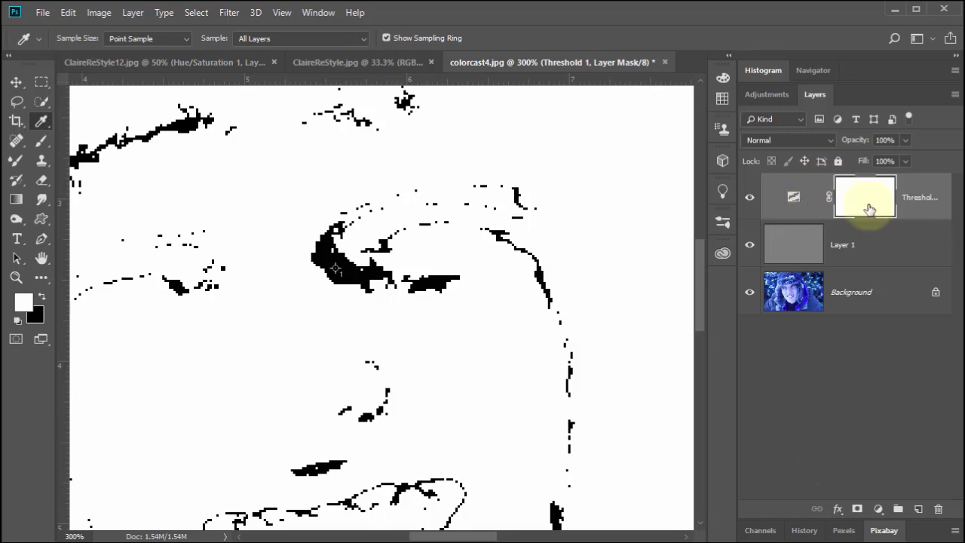
pyautogui.click(935, 510)
pyautogui.click(936, 511)
pyautogui.click(935, 510)
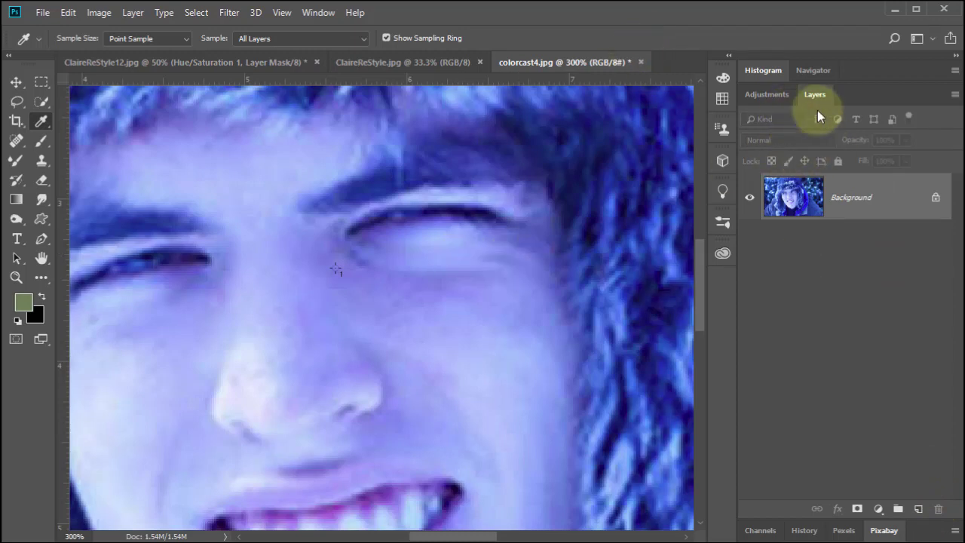
# Step: Add a Levels adjustment layer and set its gray point at the color sampler mark beside the nose bridge
pyautogui.click(779, 98)
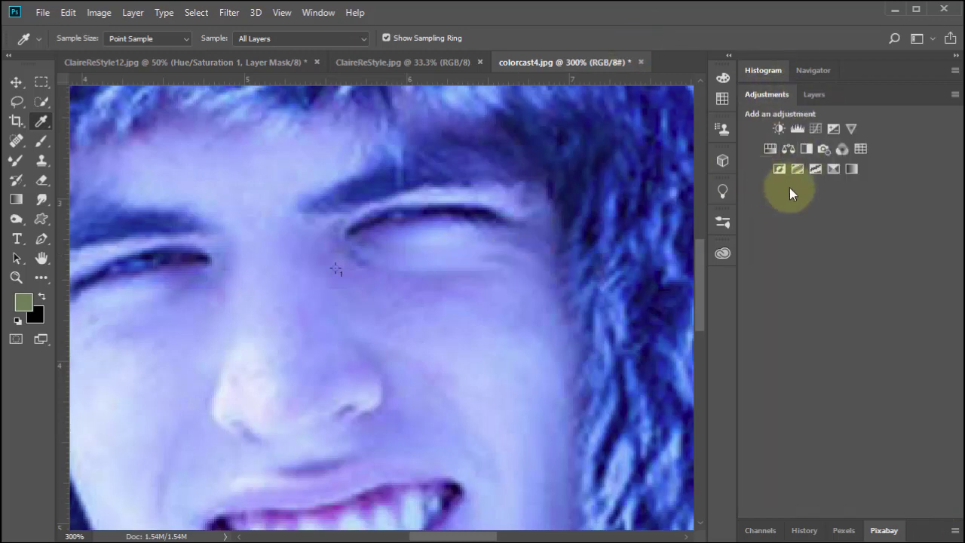
pyautogui.click(797, 130)
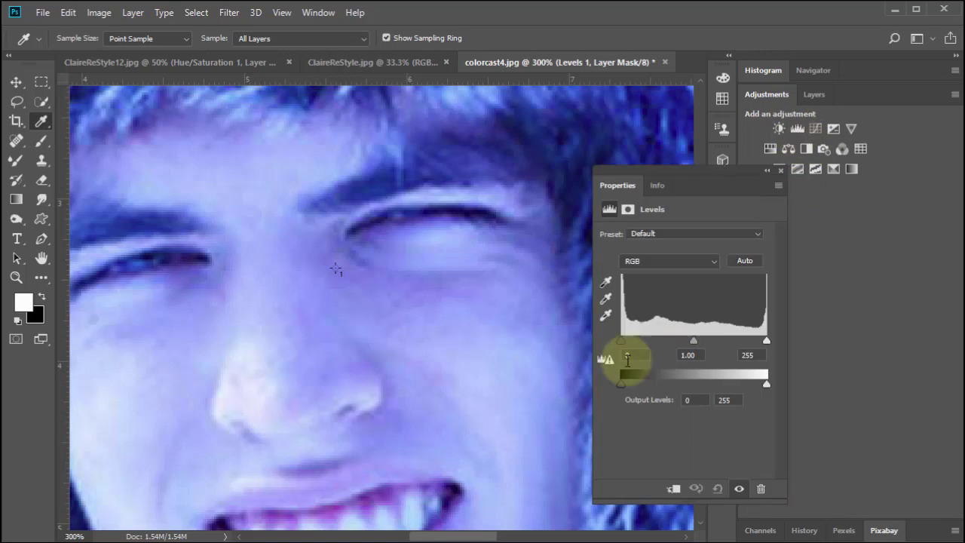
pyautogui.click(607, 304)
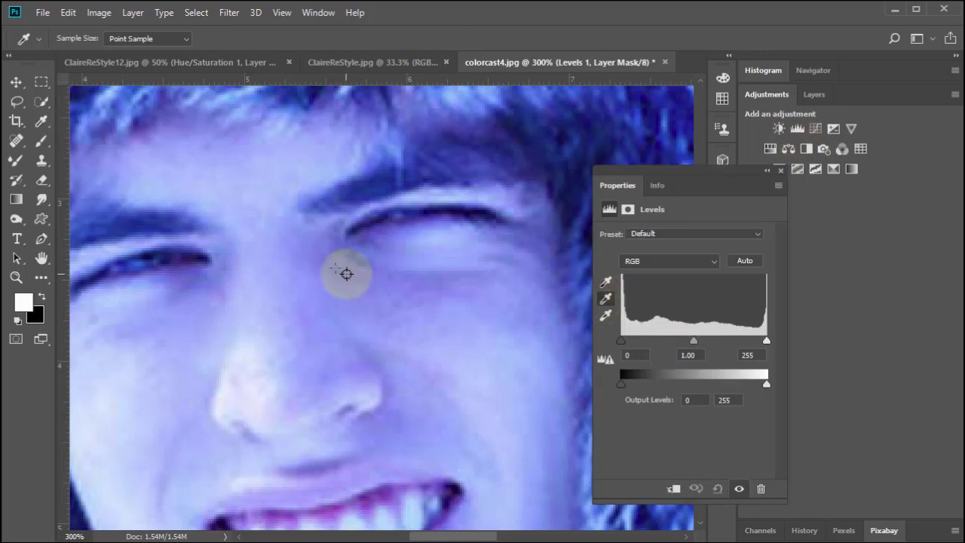
pyautogui.moveTo(337, 271); pyautogui.dragTo(338, 270)
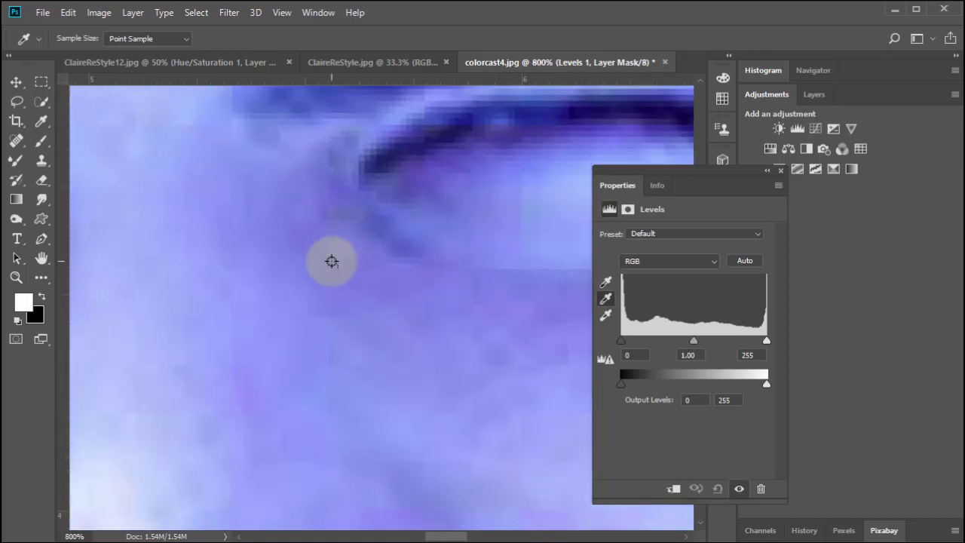
pyautogui.click(331, 261)
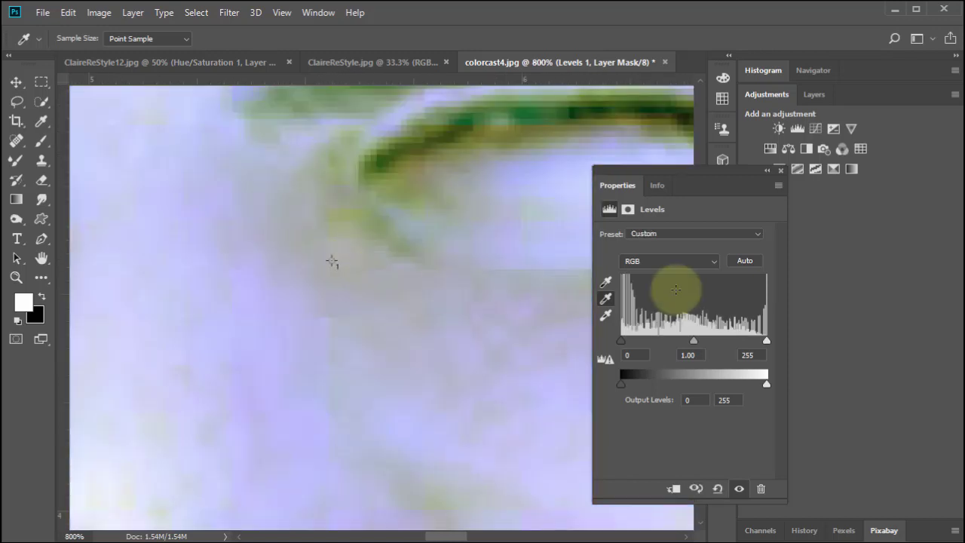
pyautogui.hotkey('ctrl', '0')
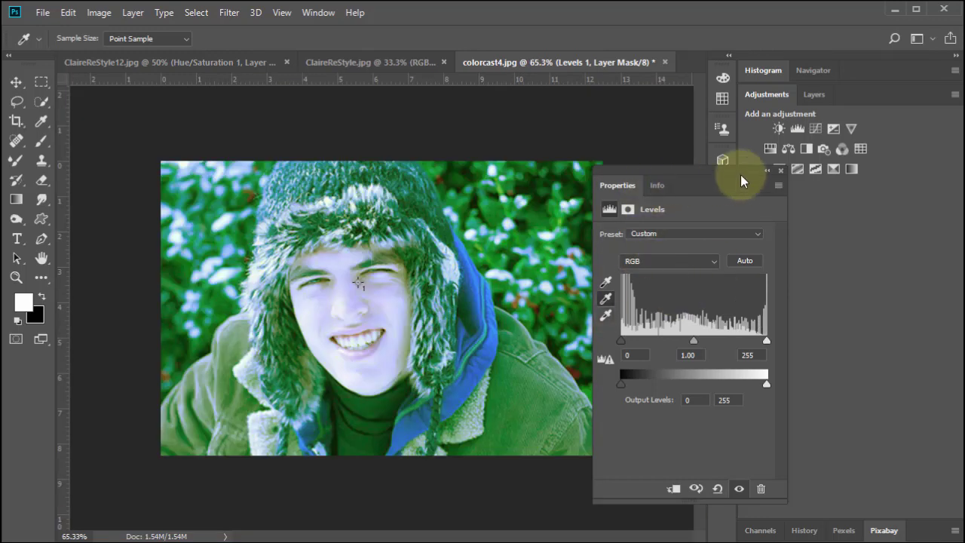
pyautogui.click(780, 170)
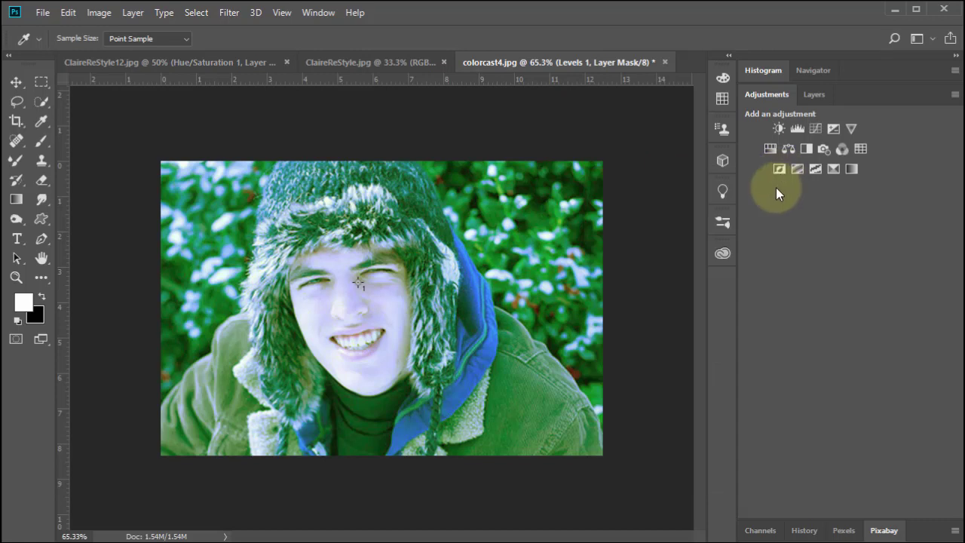
# Step: Add a Hue/Saturation adjustment layer and lower the saturation of the Greens sampled from the jacket to -94
pyautogui.click(770, 149)
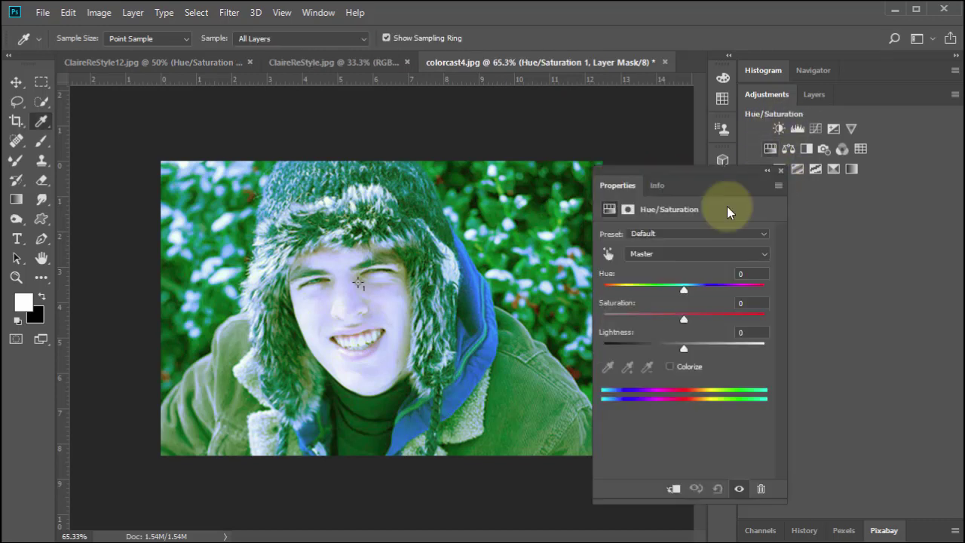
pyautogui.click(608, 255)
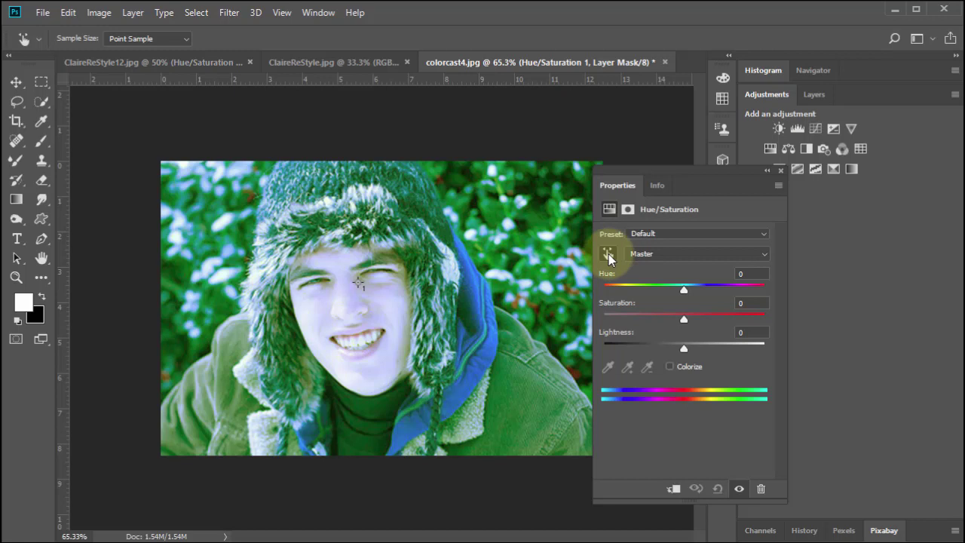
pyautogui.click(518, 394)
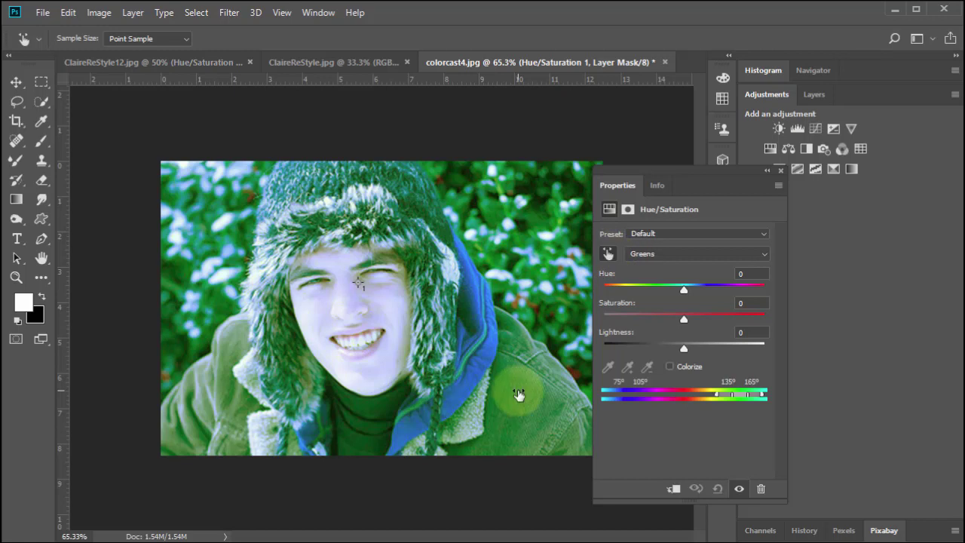
pyautogui.moveTo(519, 393); pyautogui.dragTo(473, 404)
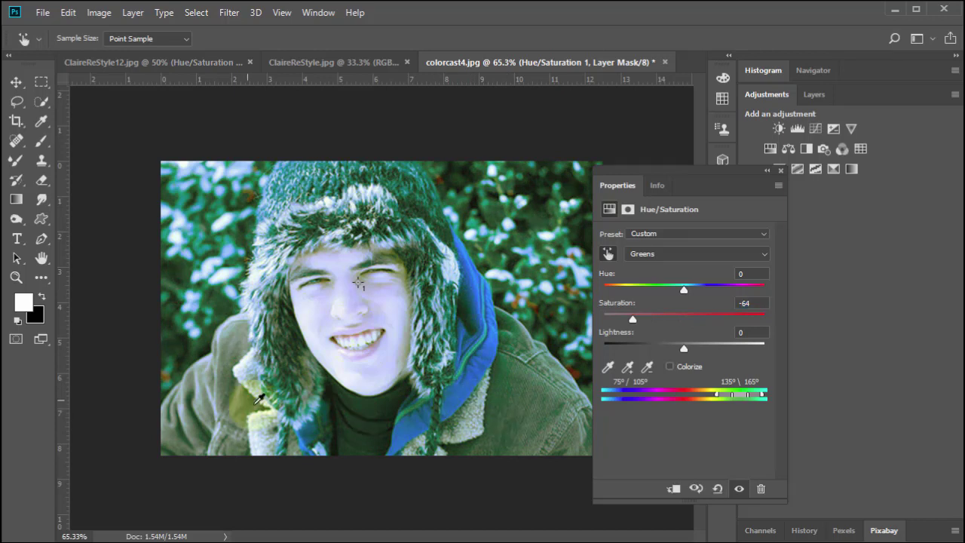
pyautogui.moveTo(532, 407); pyautogui.dragTo(514, 412)
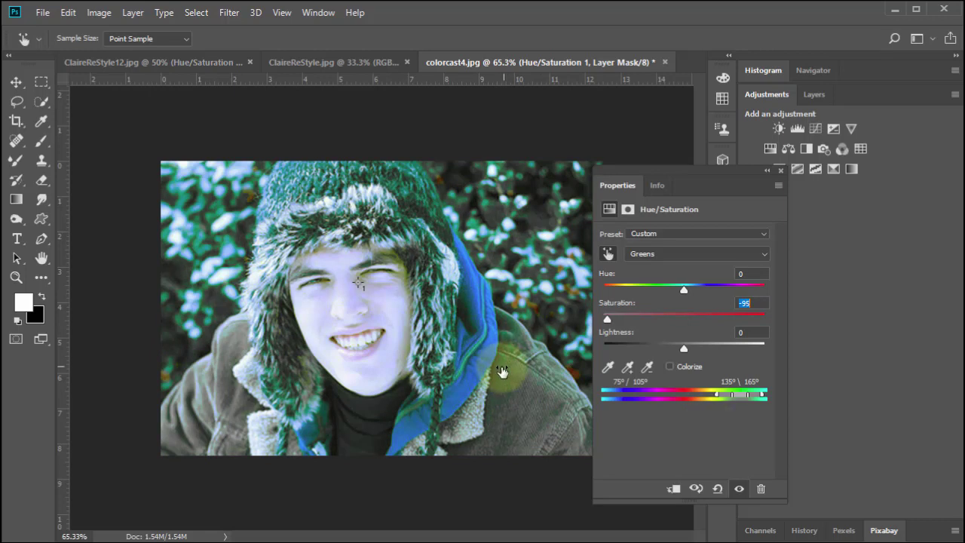
pyautogui.moveTo(502, 373); pyautogui.dragTo(498, 372)
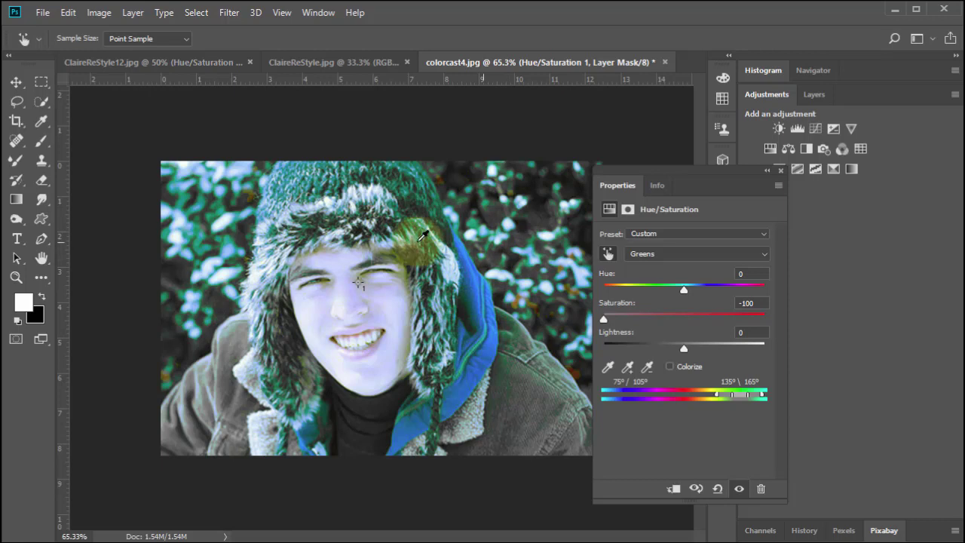
pyautogui.moveTo(213, 215)
pyautogui.mouseDown()
pyautogui.moveTo(189, 211)
pyautogui.moveTo(232, 215)
pyautogui.moveTo(202, 215)
pyautogui.mouseUp()
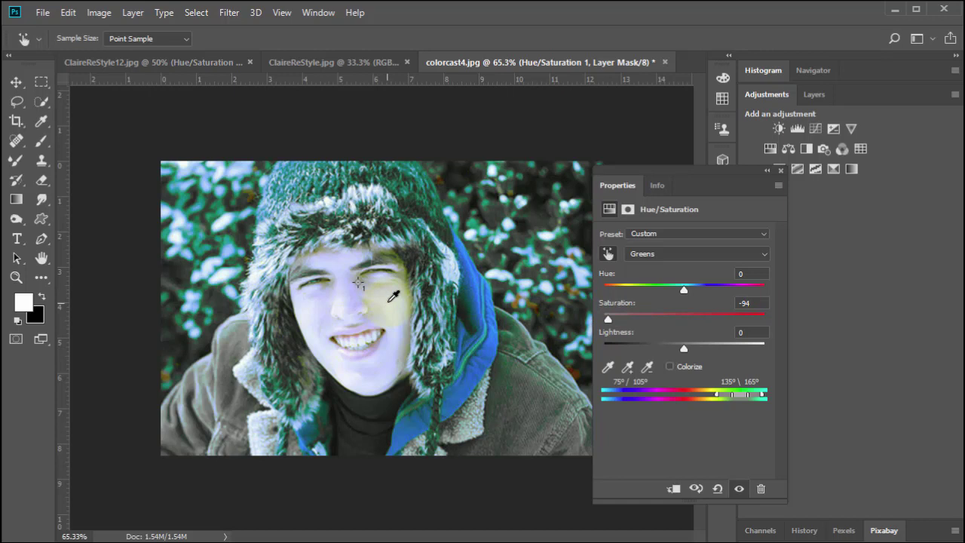
# Step: Raise the saturation of the Blues sampled from the cheek to +15 in the Hue/Saturation adjustment
pyautogui.click(391, 297)
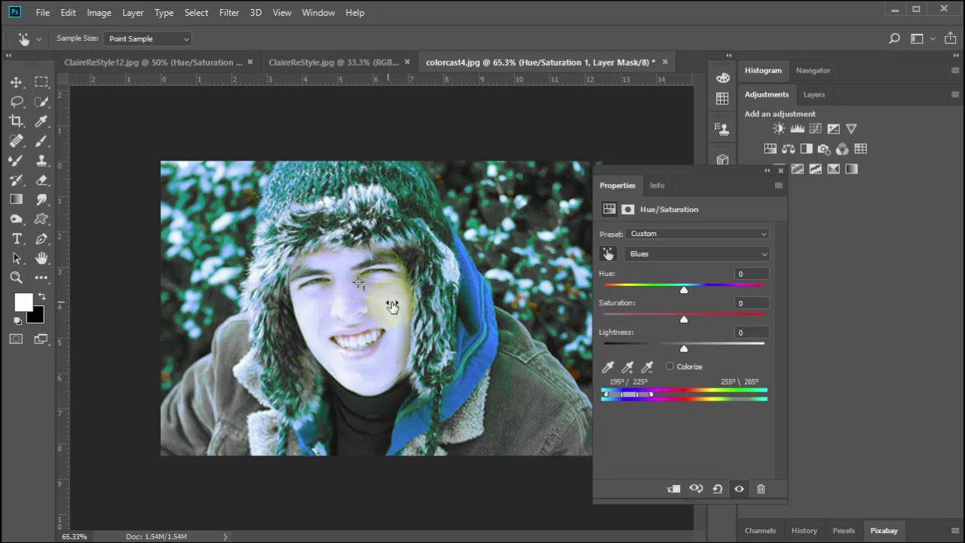
pyautogui.moveTo(389, 303); pyautogui.dragTo(529, 322)
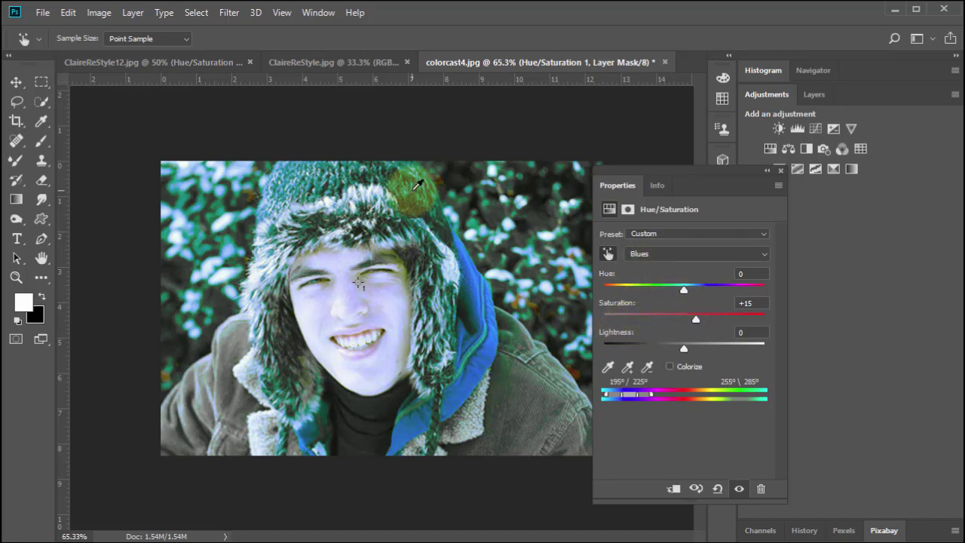
# Step: Lower the saturation of the Cyans range to -47 using the on-image adjustment on the knitted hat, and close the adjustment's settings
pyautogui.moveTo(393, 193)
pyautogui.mouseDown()
pyautogui.moveTo(418, 194)
pyautogui.moveTo(377, 192)
pyautogui.mouseUp()
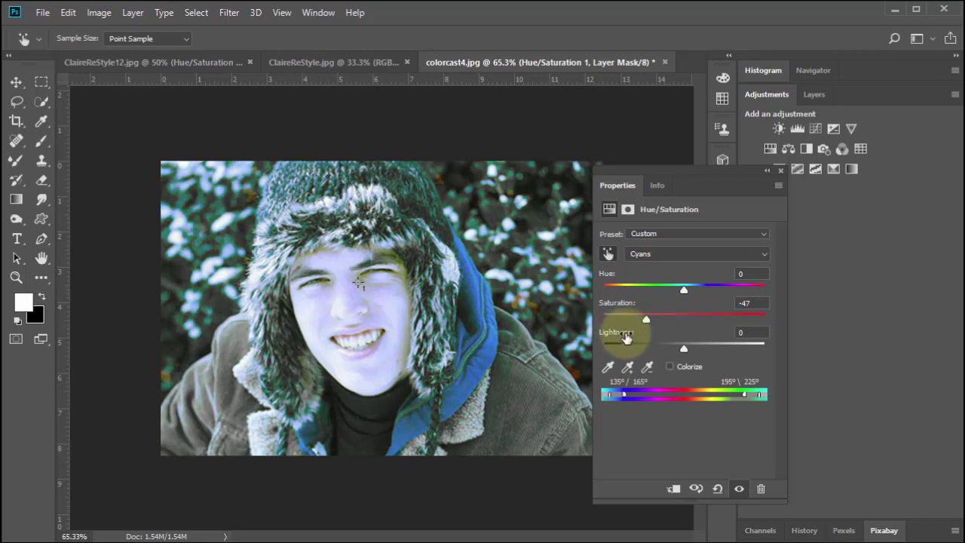
pyautogui.click(780, 170)
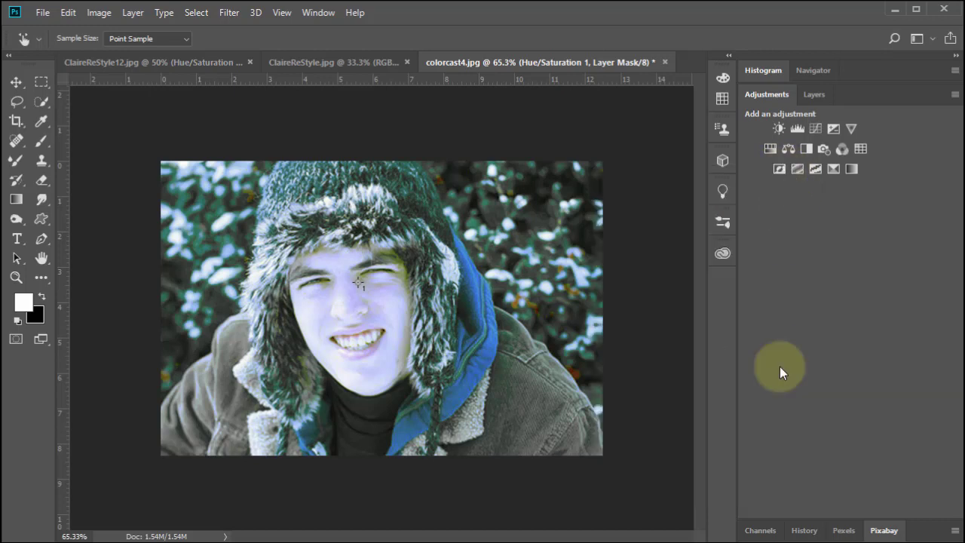
# Step: Compare the photo with and without the Hue/Saturation and Levels adjustment layers, leaving both layers switched on
pyautogui.click(814, 94)
pyautogui.moveTo(748, 198); pyautogui.dragTo(749, 241)
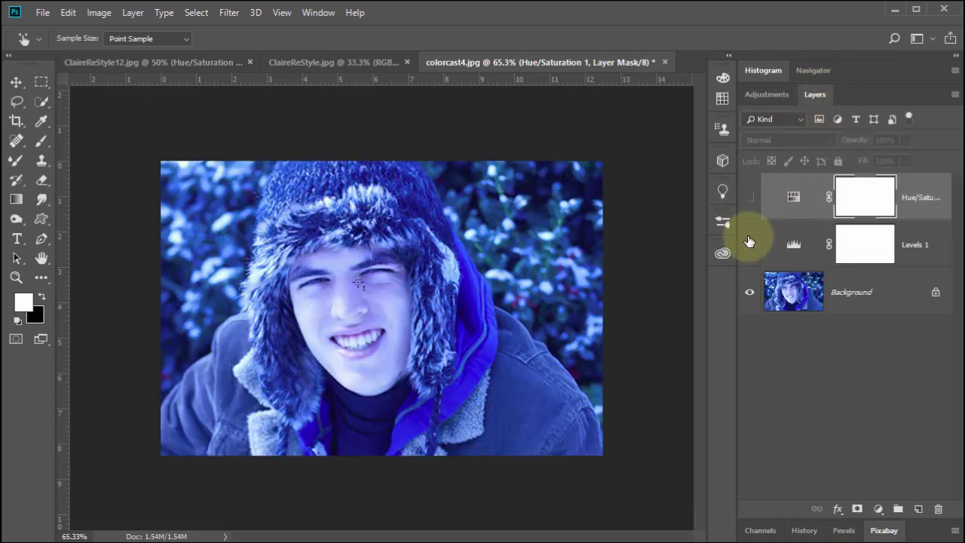
pyautogui.click(749, 243)
pyautogui.click(748, 199)
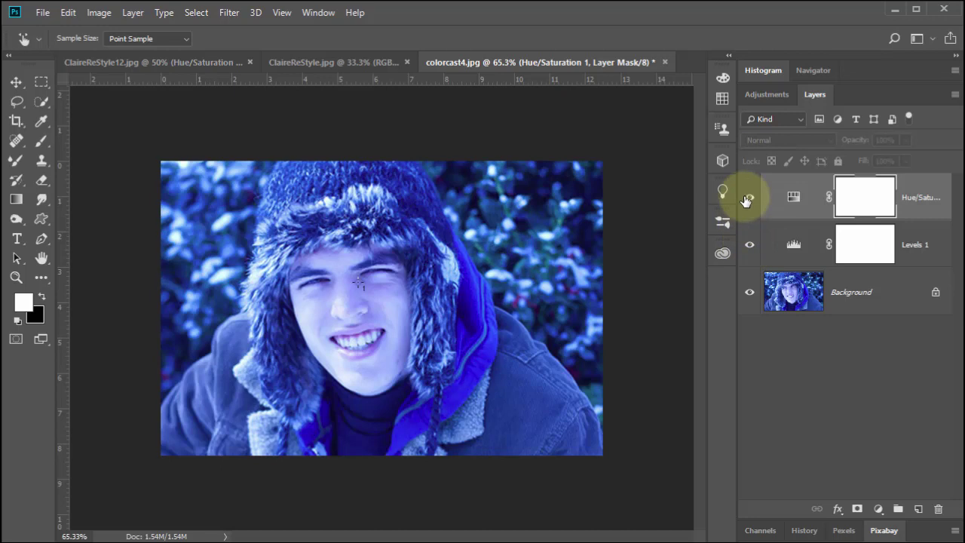
pyautogui.click(748, 198)
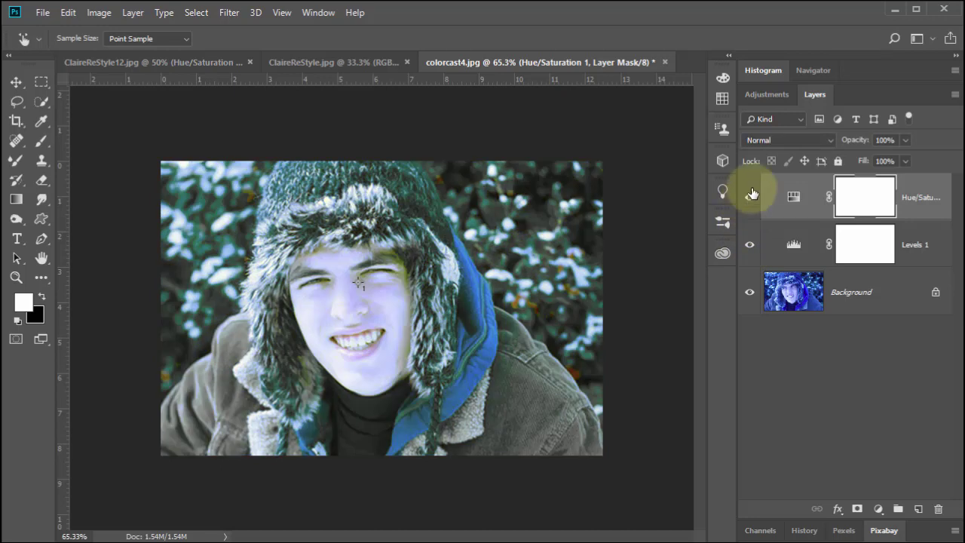
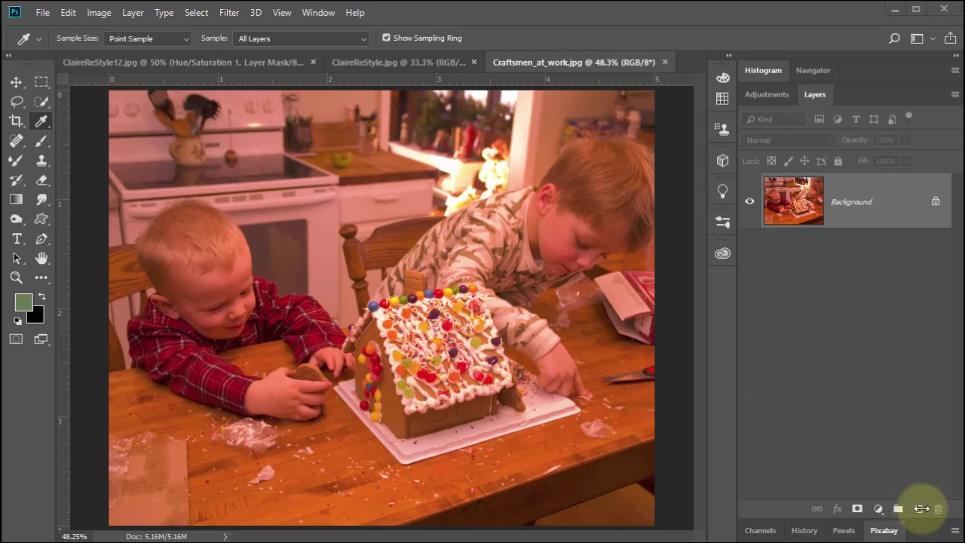
# Step: Add a new layer above the gingerbread house photo, fill it with 50% Gray, and set its blend mode to Difference
pyautogui.click(918, 510)
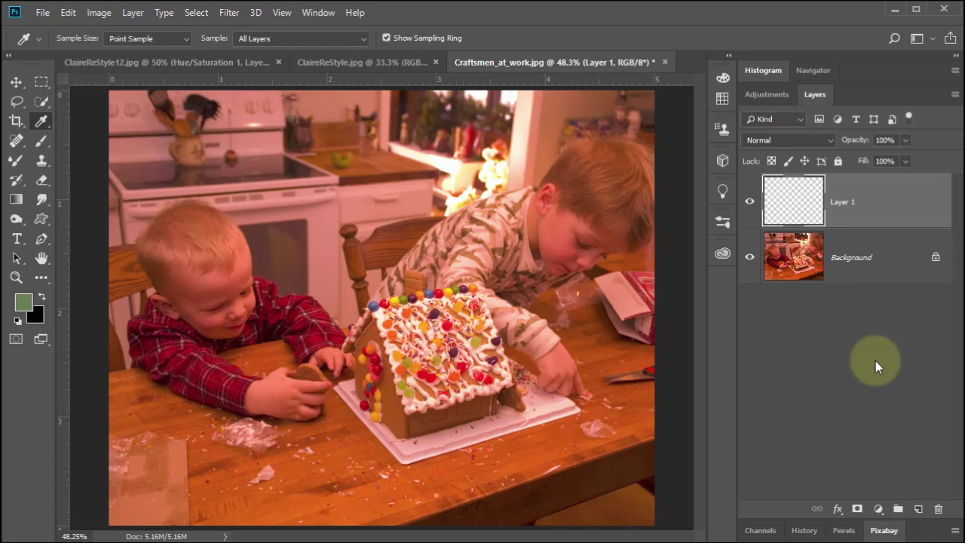
pyautogui.click(67, 13)
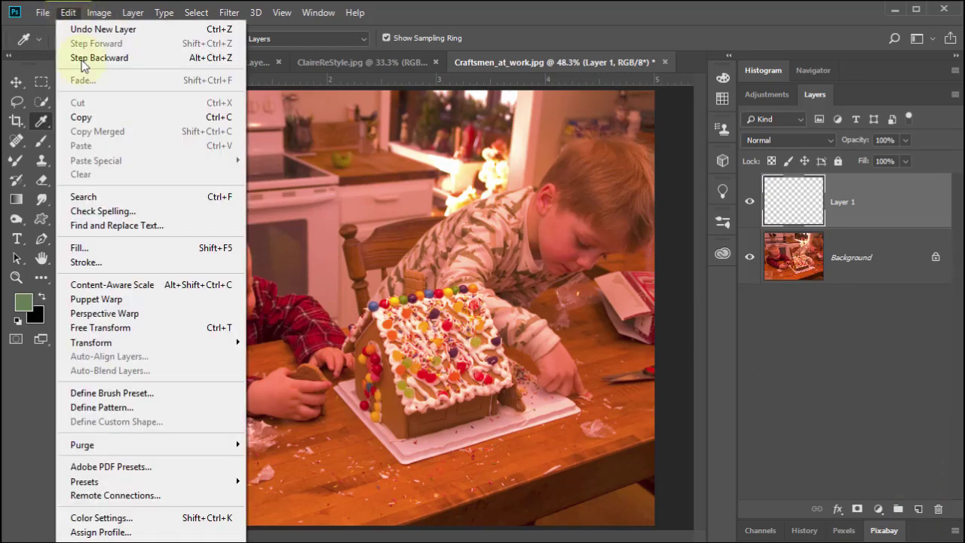
pyautogui.click(111, 249)
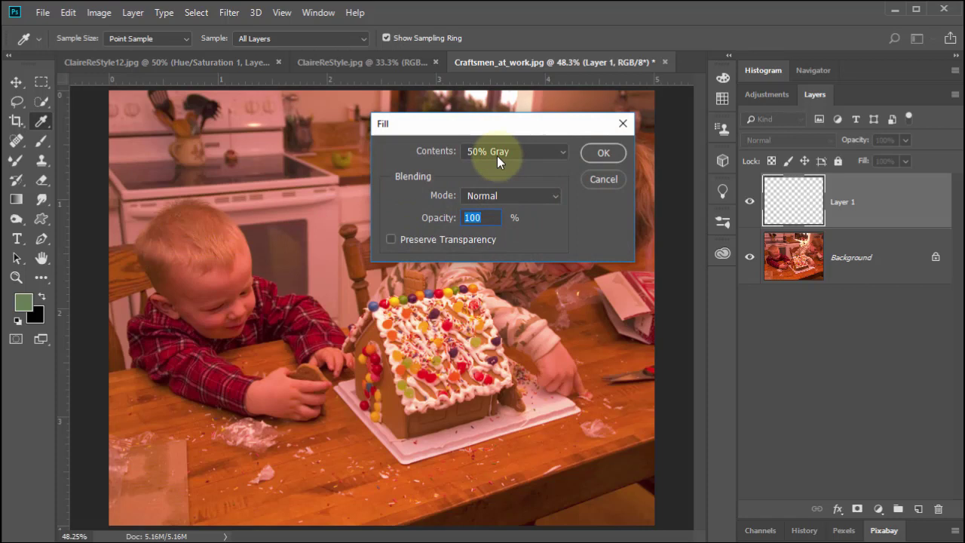
pyautogui.click(604, 153)
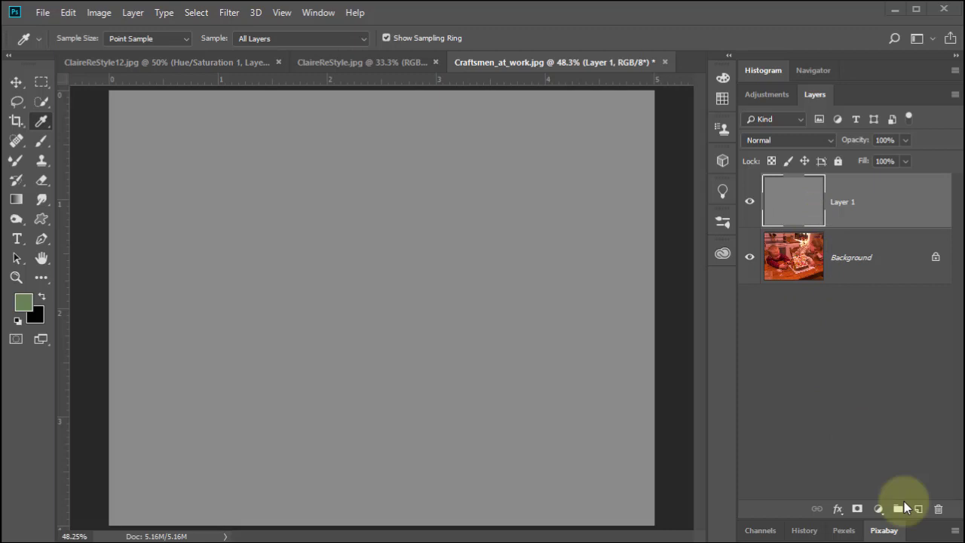
pyautogui.click(777, 139)
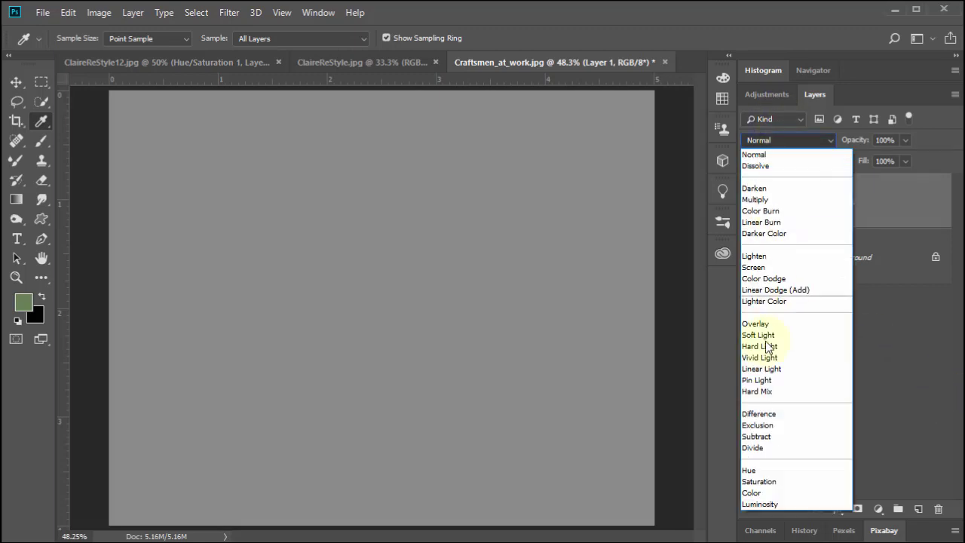
pyautogui.click(779, 412)
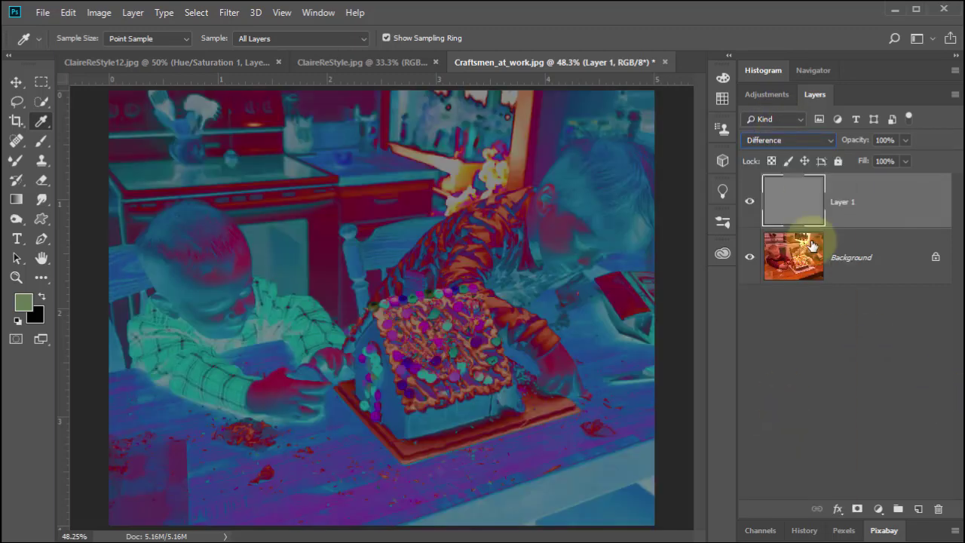
# Step: Add a Threshold adjustment layer and set its threshold level to 27 so only small black patches remain
pyautogui.click(765, 95)
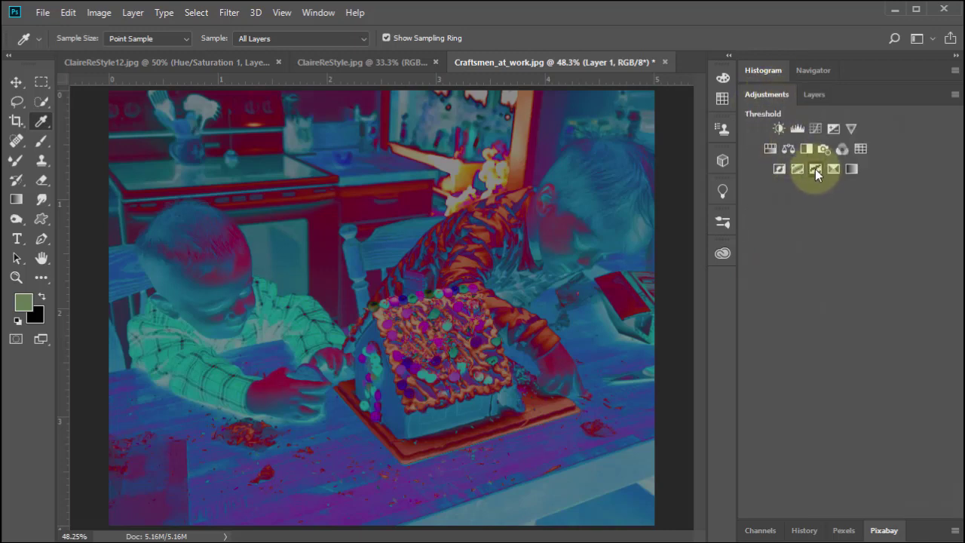
pyautogui.click(815, 169)
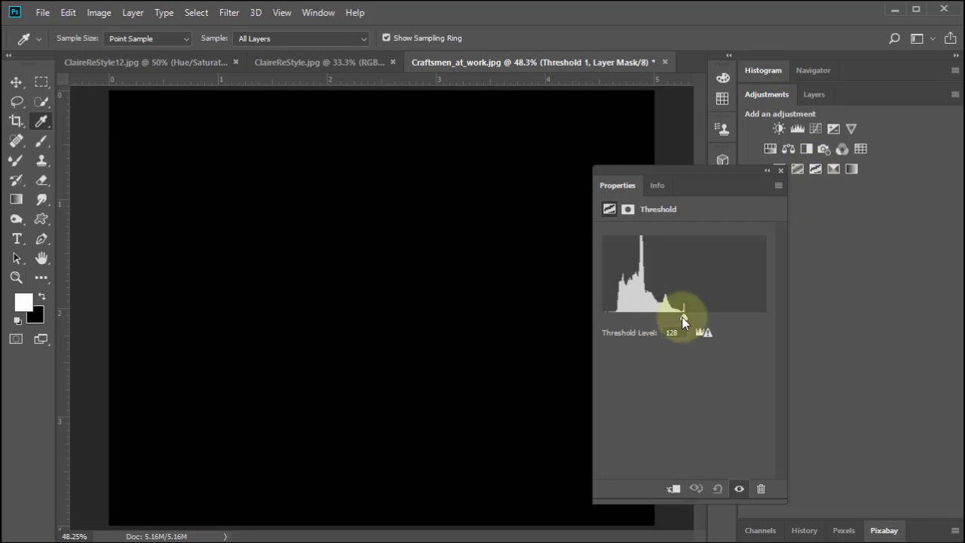
pyautogui.moveTo(682, 317); pyautogui.dragTo(618, 317)
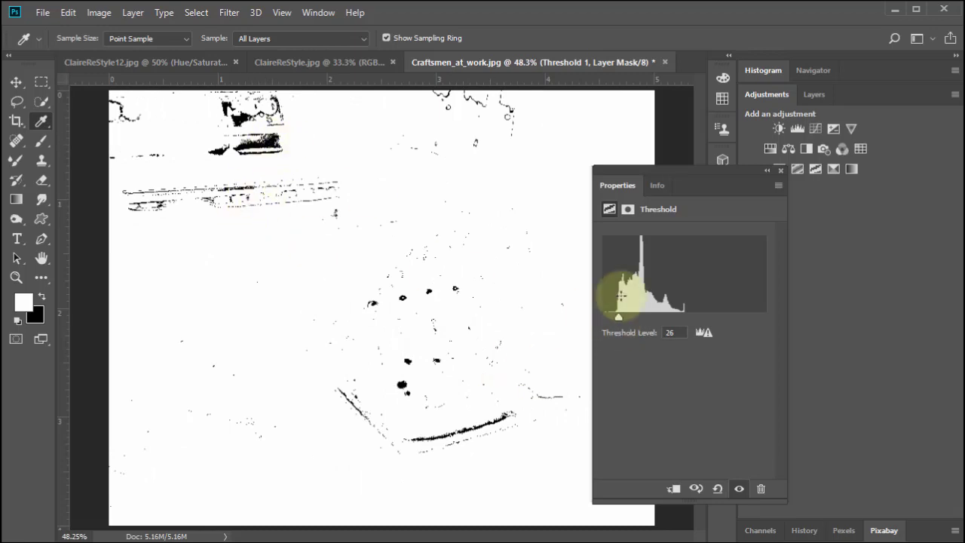
pyautogui.moveTo(617, 316); pyautogui.dragTo(624, 321)
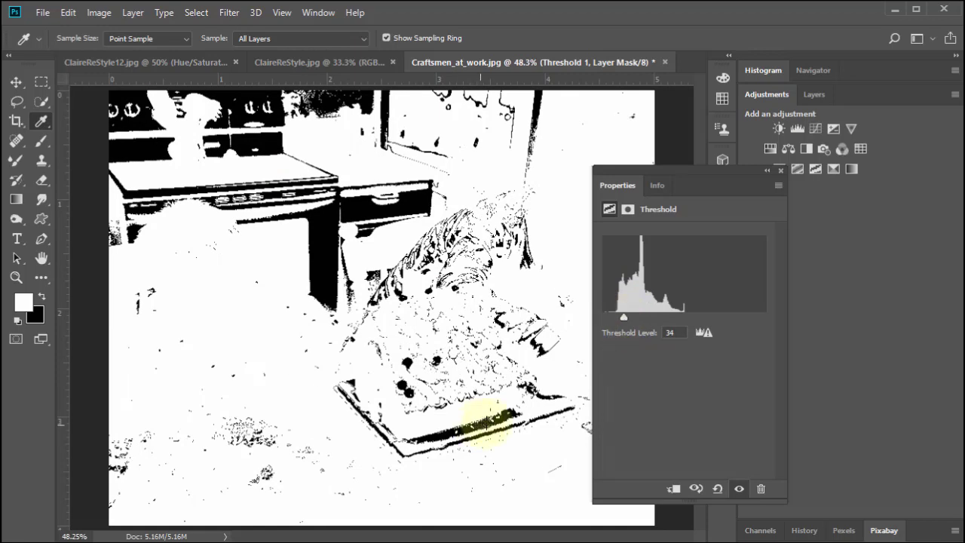
pyautogui.moveTo(624, 321); pyautogui.dragTo(620, 324)
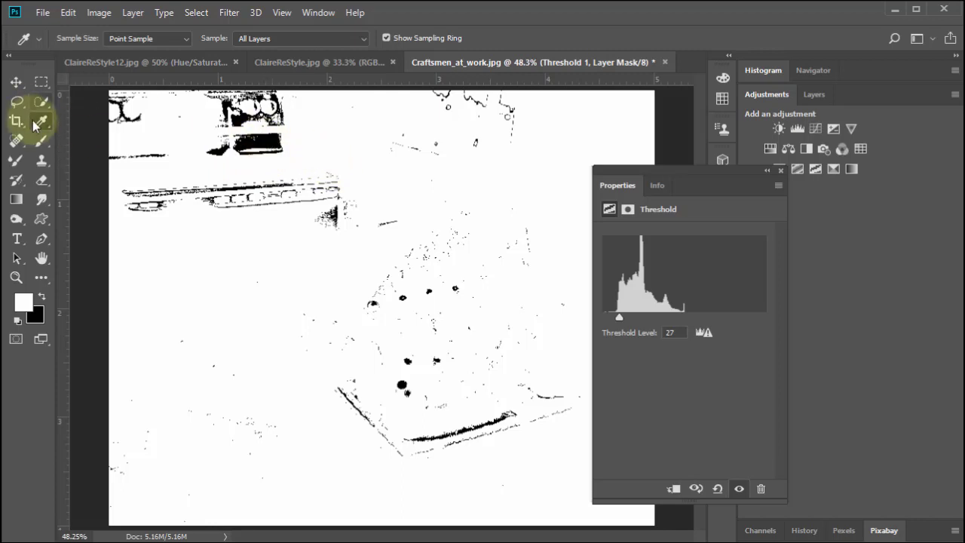
# Step: Place color samplers on the black patch of the stove's back panel and on the thick black band along the house's base
pyautogui.keyDown('shift'); pyautogui.click(266, 141); pyautogui.keyUp('shift')
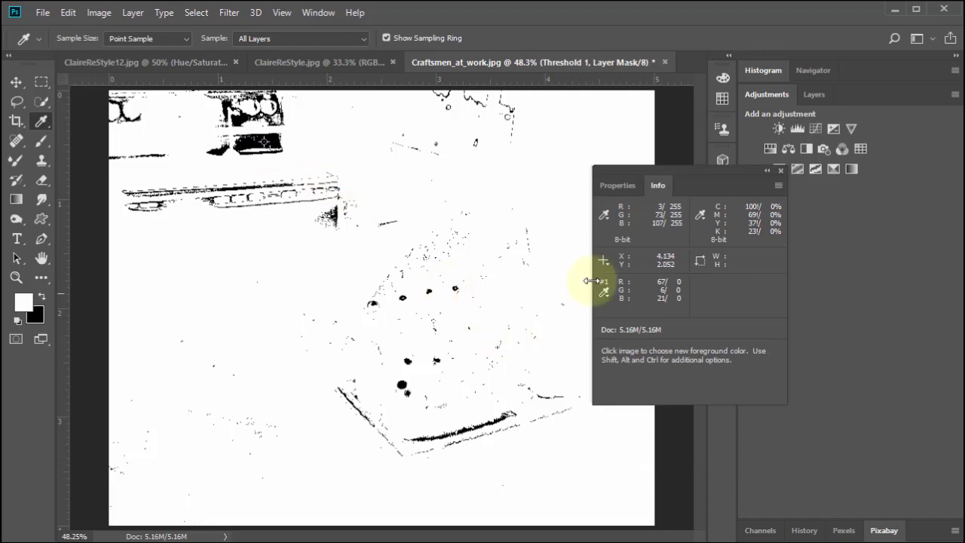
pyautogui.keyDown('ctrl'); pyautogui.click(491, 435); pyautogui.keyUp('ctrl')
pyautogui.keyDown('ctrl'); pyautogui.click(492, 437); pyautogui.keyUp('ctrl')
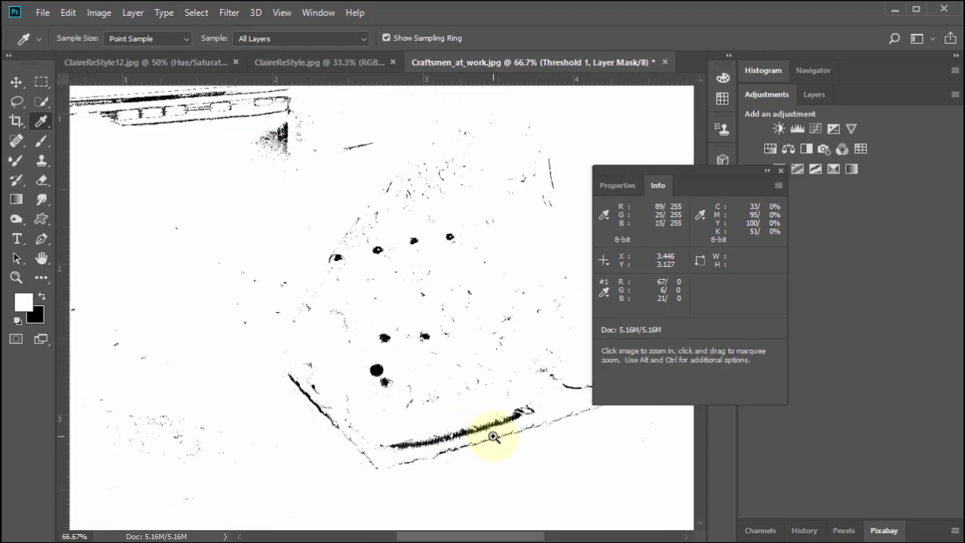
pyautogui.keyDown('ctrl'); pyautogui.click(493, 436); pyautogui.keyUp('ctrl')
pyautogui.keyDown('ctrl'); pyautogui.click(491, 422); pyautogui.keyUp('ctrl')
pyautogui.keyDown('ctrl'); pyautogui.click(490, 424); pyautogui.keyUp('ctrl')
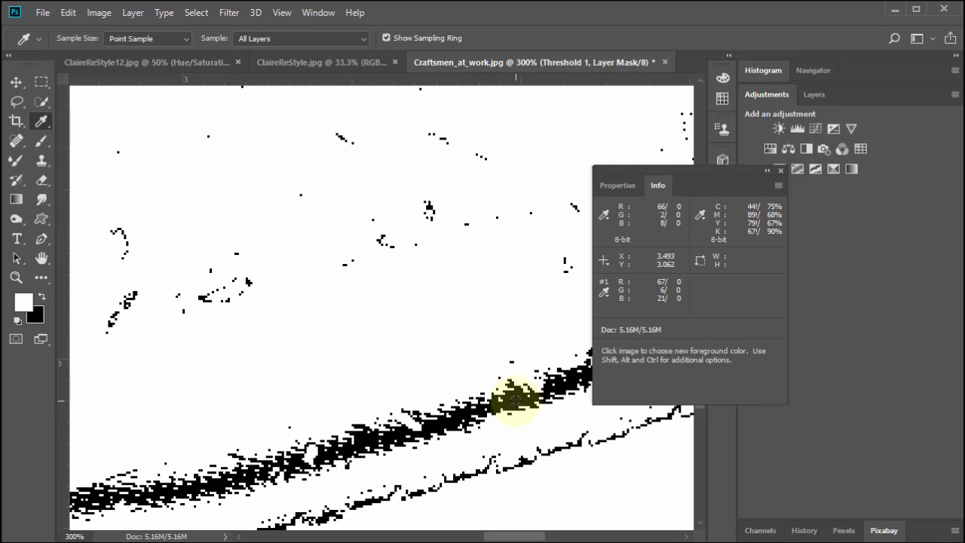
pyautogui.press('shift')
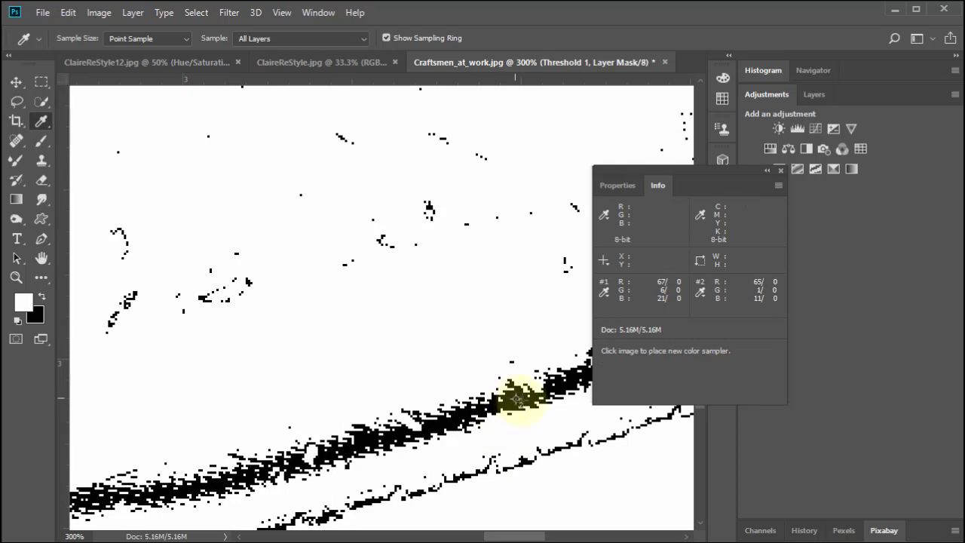
pyautogui.keyDown('shift'); pyautogui.click(515, 398); pyautogui.keyUp('shift')
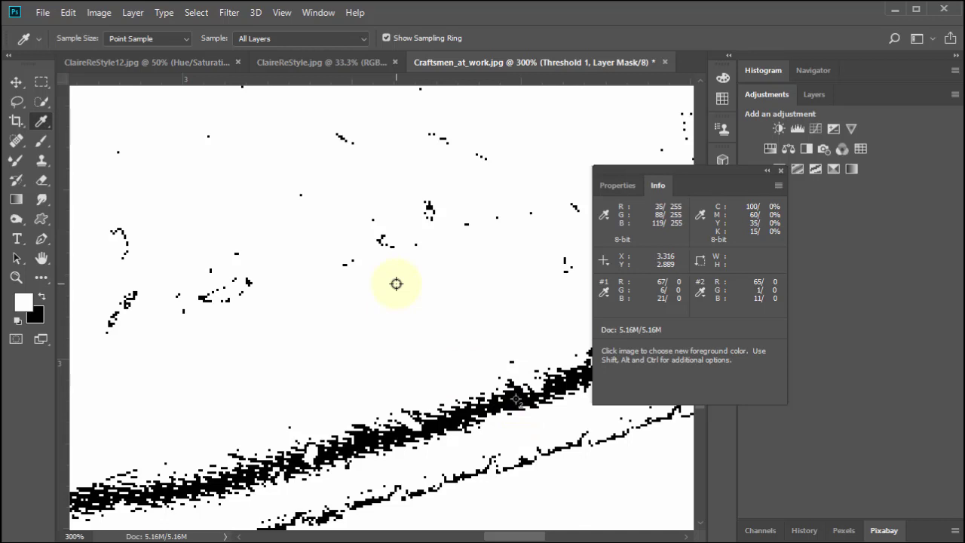
# Step: Place a third color sampler on the largest round black spot at the roof's lower edge
pyautogui.scroll(-2, 396, 283)
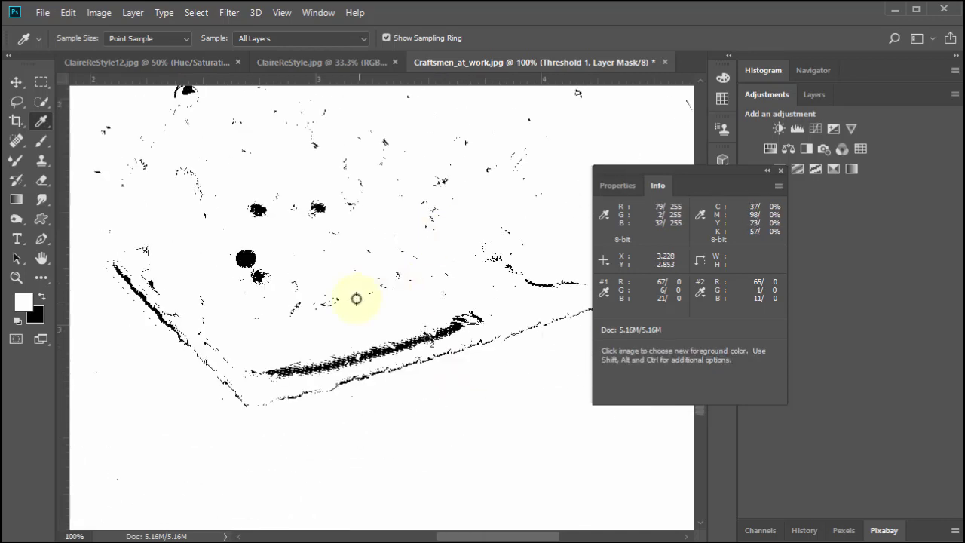
pyautogui.press('shift')
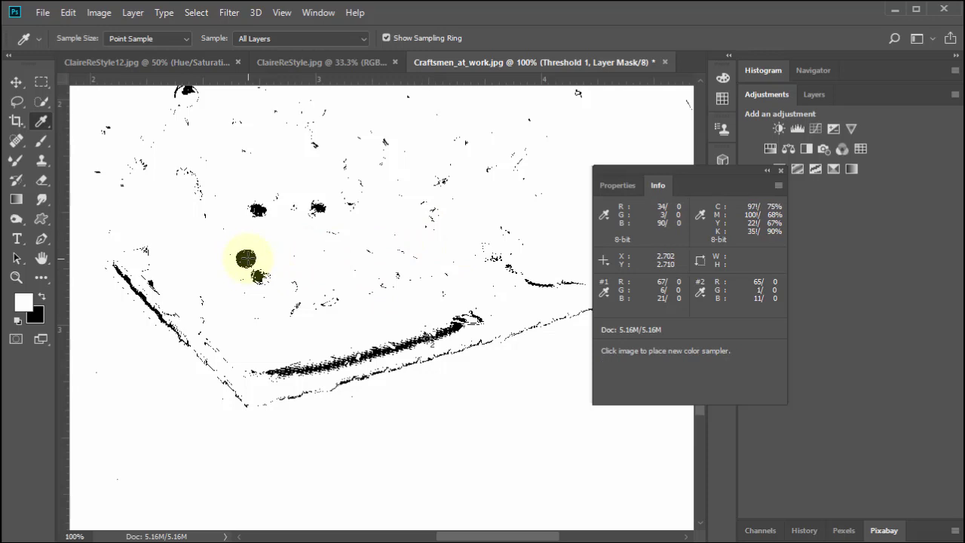
pyautogui.keyDown('shift'); pyautogui.click(246, 258); pyautogui.keyUp('shift')
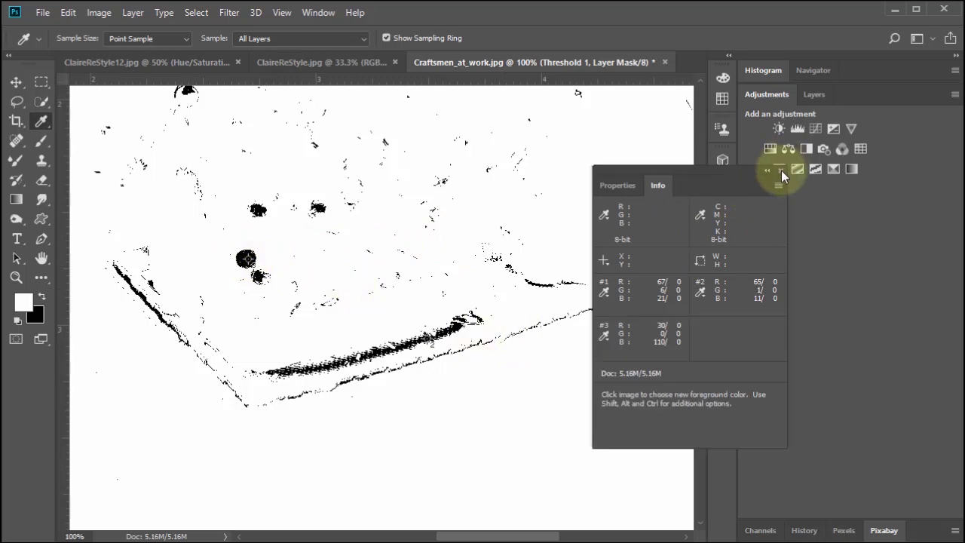
# Step: Close the sampler read-outs and delete the Threshold and 50% gray layers, keeping only the Background
pyautogui.click(781, 171)
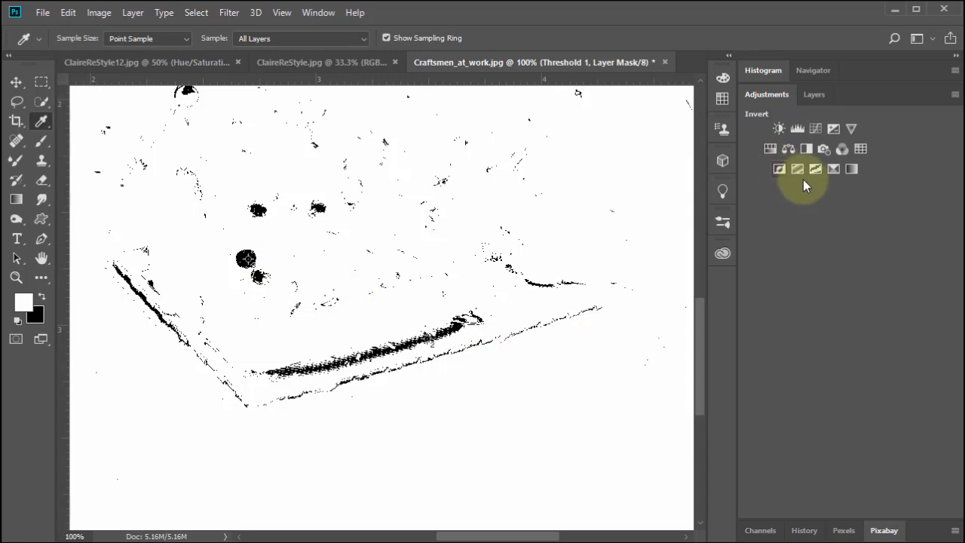
pyautogui.click(812, 95)
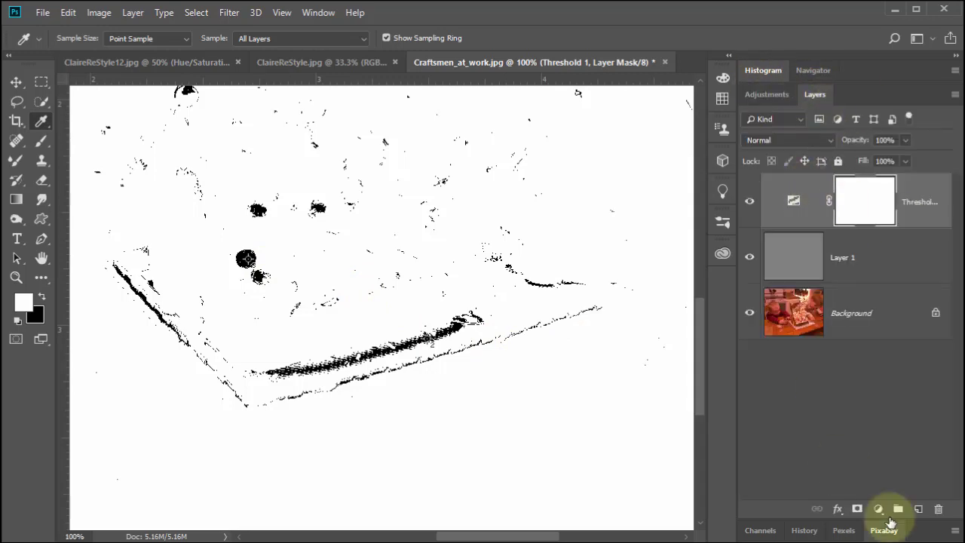
pyautogui.click(938, 511)
pyautogui.click(938, 511)
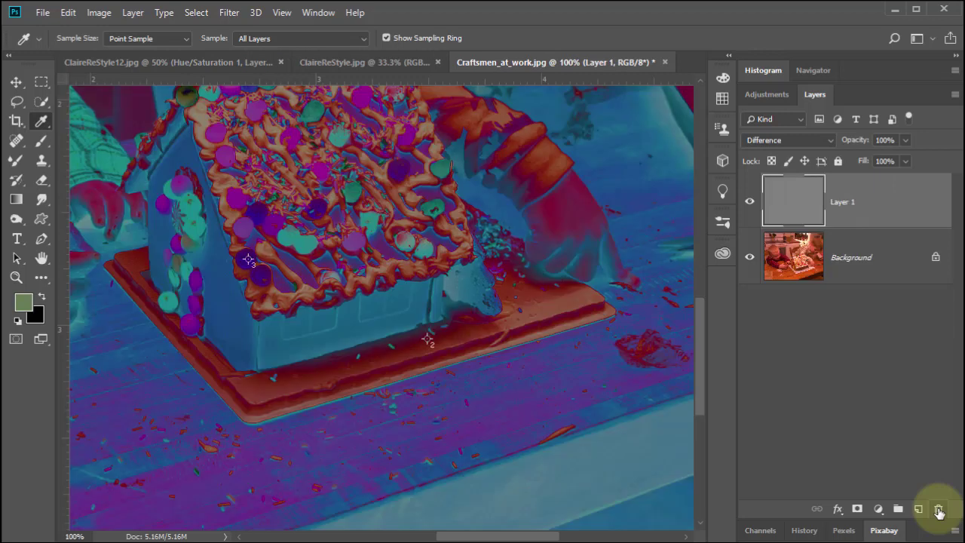
pyautogui.click(938, 511)
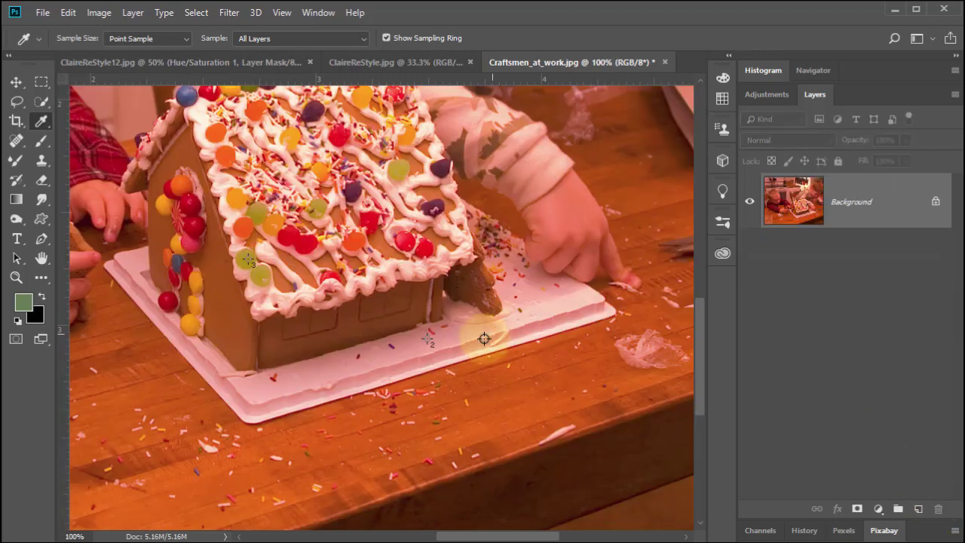
# Step: Examine which parts of the original photo lie under the three color samplers, ending close up on sampler 3
pyautogui.keyDown('shift'); pyautogui.click(428, 337); pyautogui.keyUp('shift')
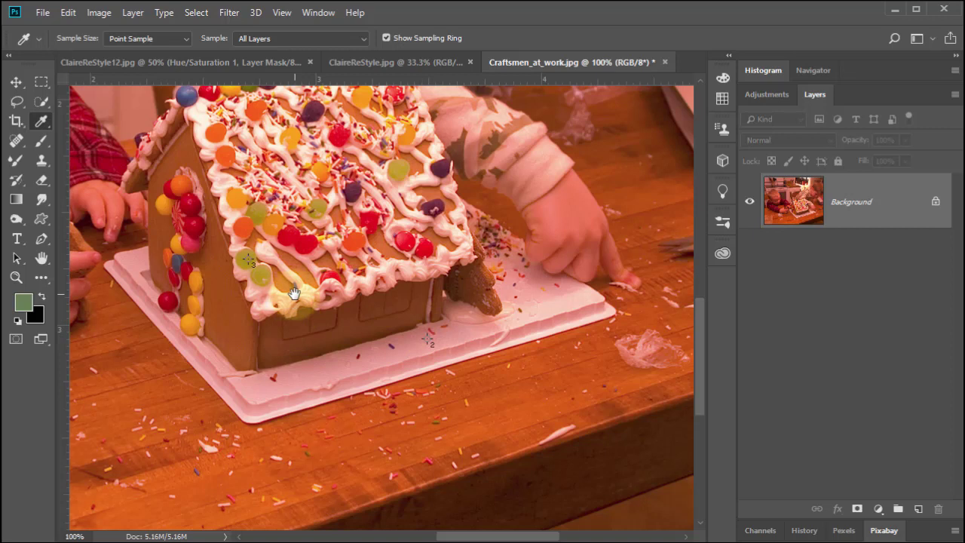
pyautogui.moveTo(294, 292); pyautogui.dragTo(481, 364)
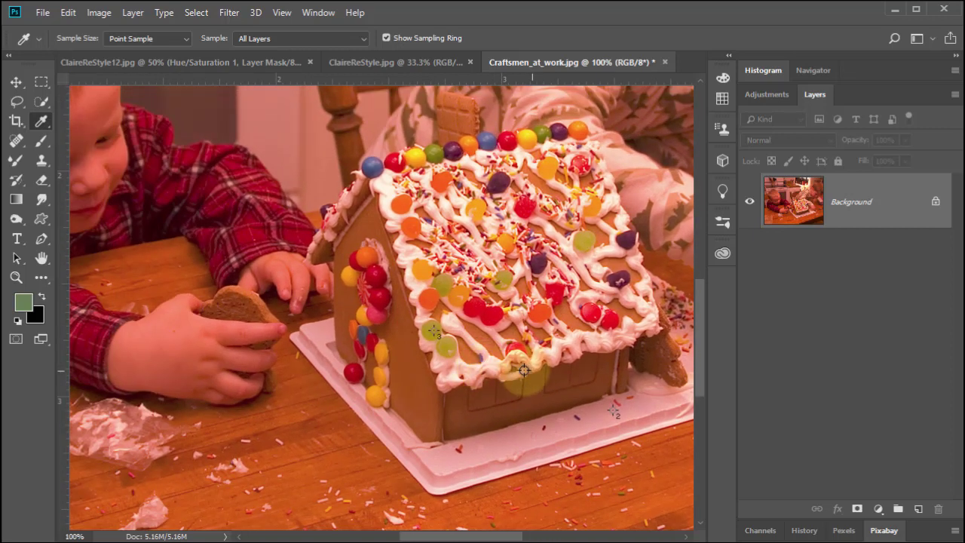
pyautogui.moveTo(377, 330); pyautogui.dragTo(314, 412)
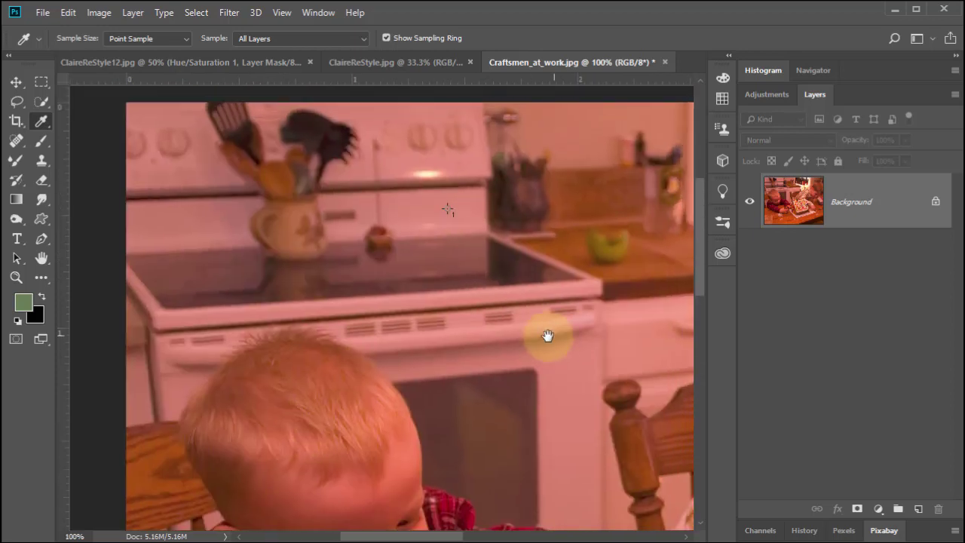
pyautogui.moveTo(547, 334); pyautogui.dragTo(348, 193)
pyautogui.moveTo(542, 296); pyautogui.dragTo(365, 170)
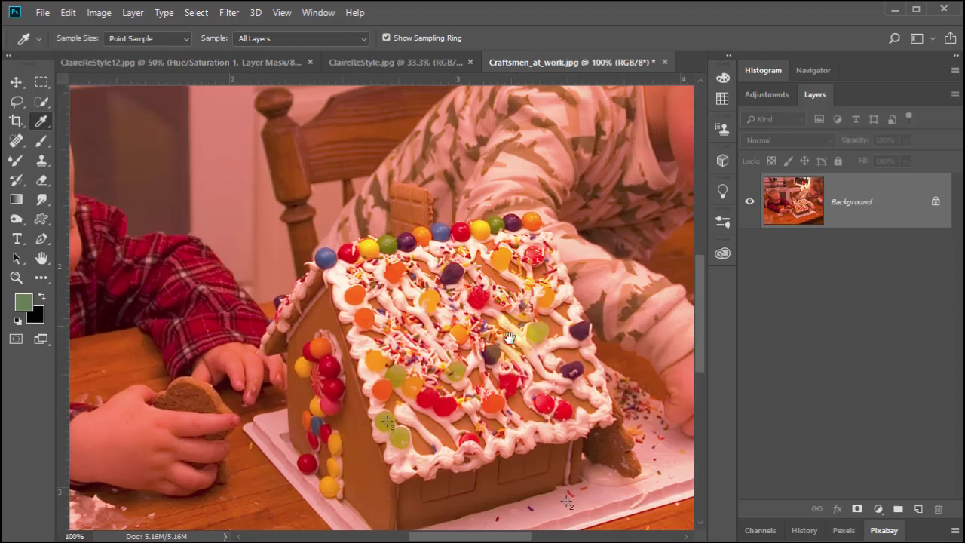
pyautogui.scroll(2, 406, 298)
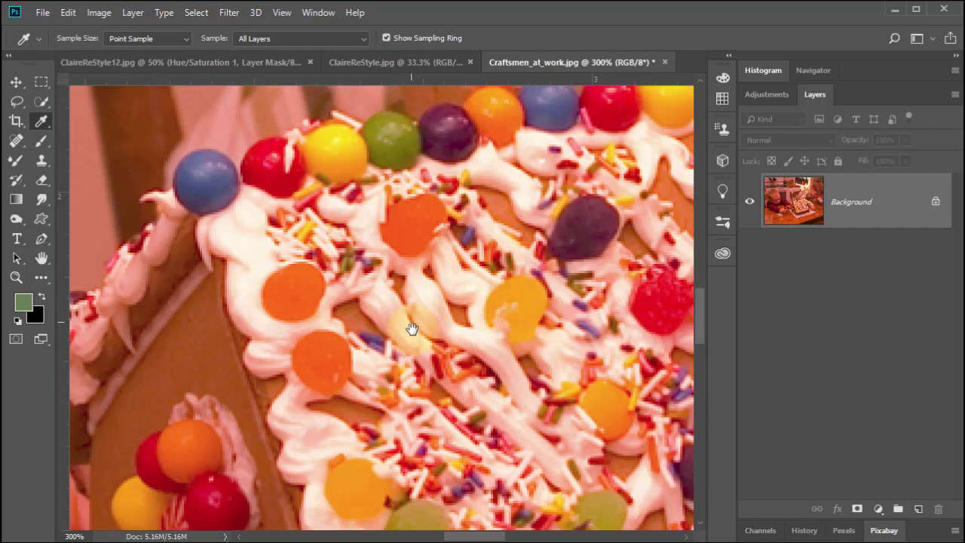
pyautogui.moveTo(411, 329); pyautogui.dragTo(523, 150)
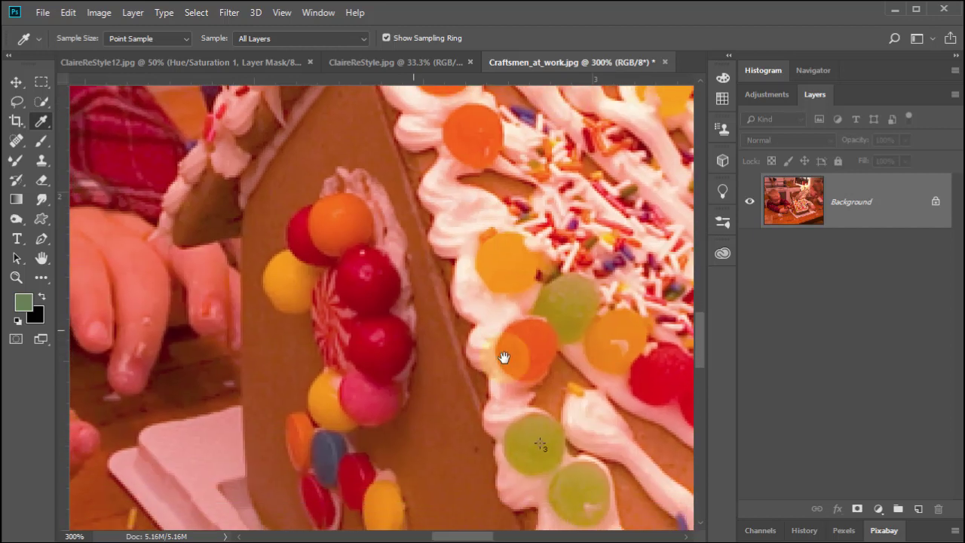
# Step: Add a Levels adjustment layer above the Background photo
pyautogui.moveTo(502, 351); pyautogui.dragTo(626, 151)
pyautogui.moveTo(488, 252); pyautogui.dragTo(397, 146)
pyautogui.moveTo(560, 336); pyautogui.dragTo(527, 276)
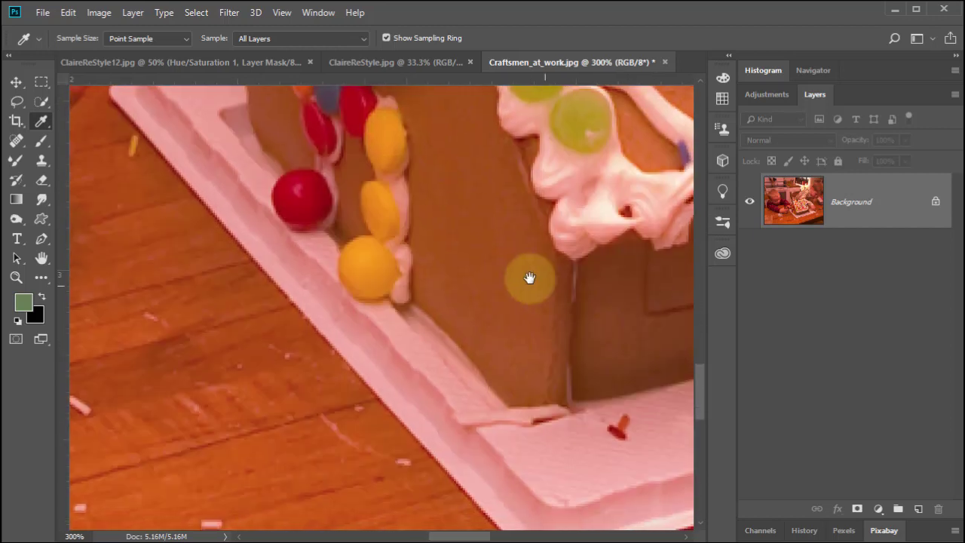
pyautogui.moveTo(452, 377); pyautogui.dragTo(295, 246)
pyautogui.moveTo(366, 294)
pyautogui.mouseDown()
pyautogui.moveTo(343, 241)
pyautogui.moveTo(297, 238)
pyautogui.mouseUp()
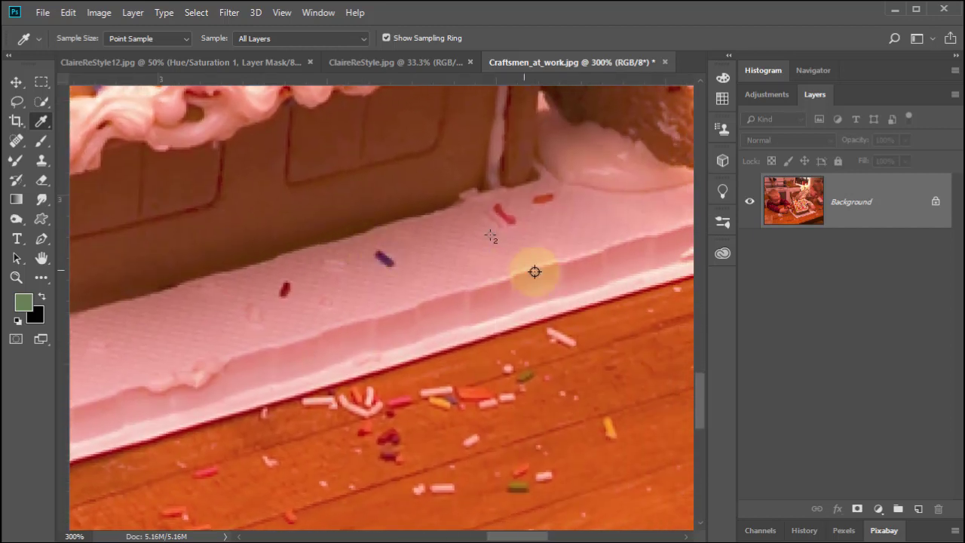
pyautogui.click(763, 95)
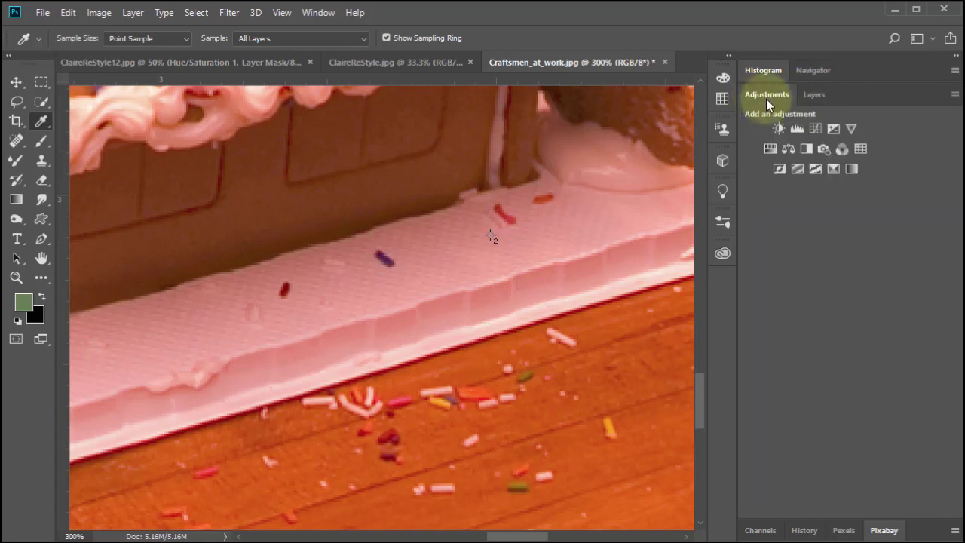
pyautogui.click(797, 128)
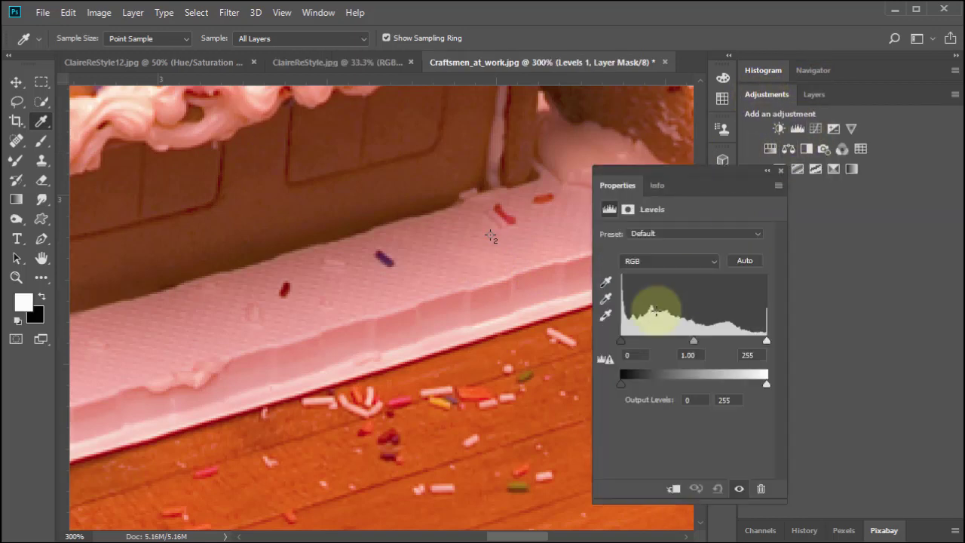
# Step: Set the Levels gray point exactly on color sampler 1, on the stove's back panel
pyautogui.moveTo(346, 206); pyautogui.dragTo(254, 10)
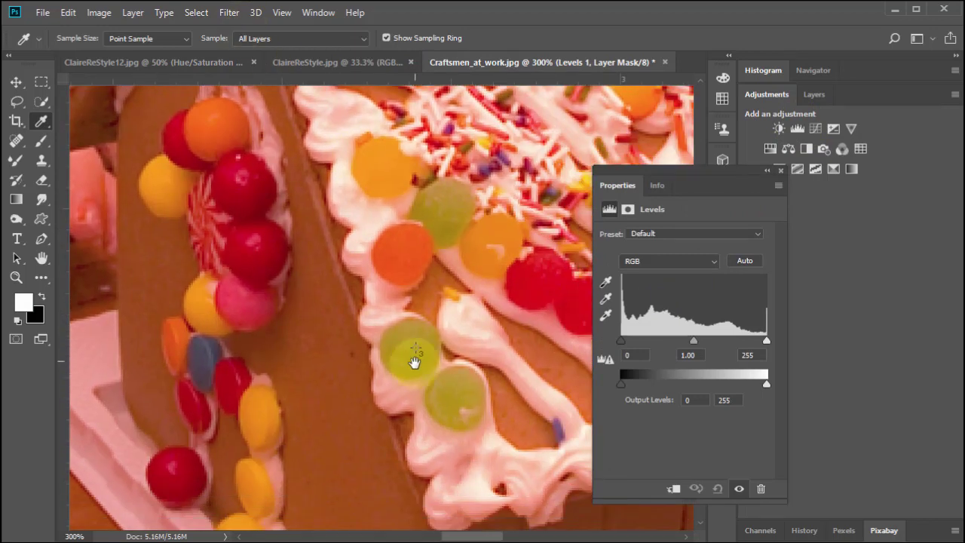
pyautogui.moveTo(294, 216)
pyautogui.mouseDown()
pyautogui.moveTo(409, 387)
pyautogui.moveTo(409, 414)
pyautogui.moveTo(291, 271)
pyautogui.moveTo(443, 393)
pyautogui.moveTo(274, 397)
pyautogui.moveTo(381, 355)
pyautogui.moveTo(300, 327)
pyautogui.moveTo(371, 262)
pyautogui.mouseUp()
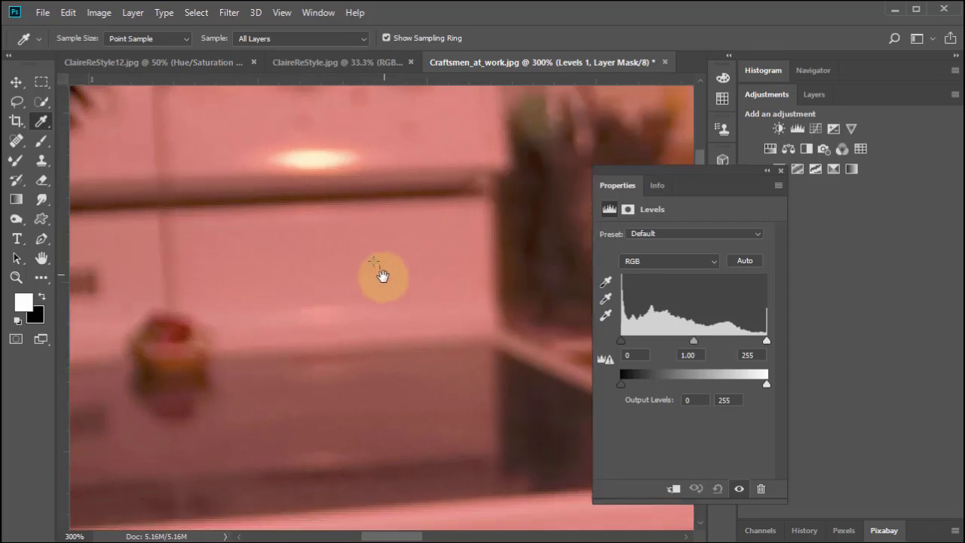
pyautogui.moveTo(391, 361); pyautogui.dragTo(366, 238)
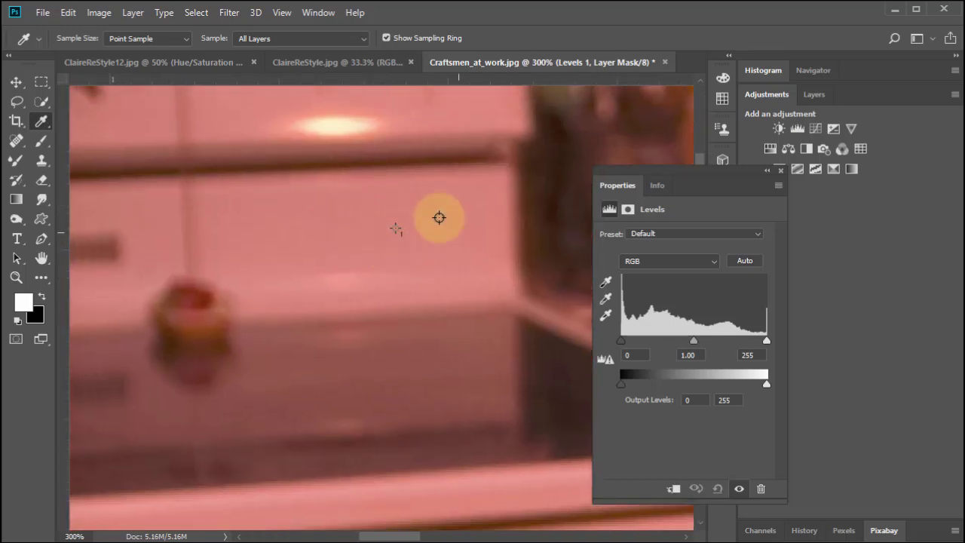
pyautogui.click(396, 232)
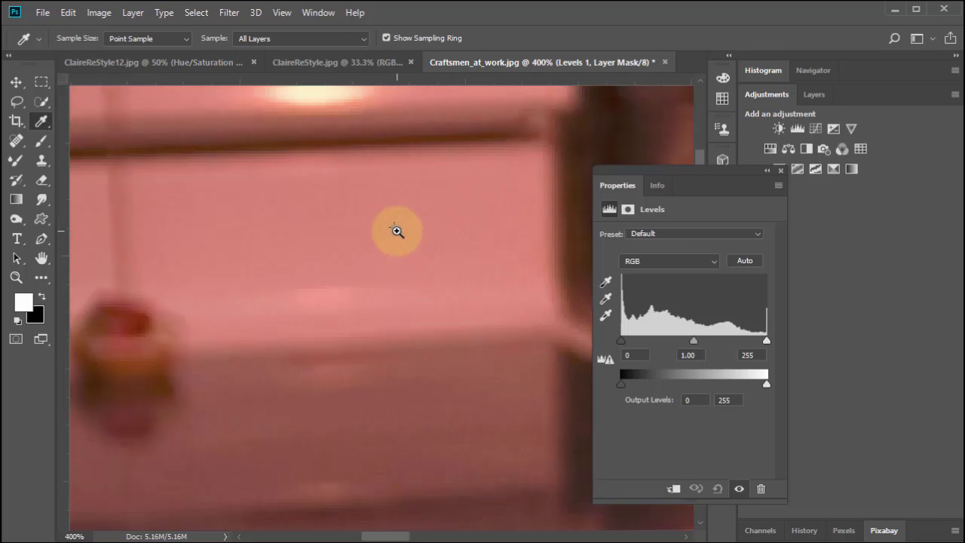
pyautogui.click(397, 230)
pyautogui.click(395, 229)
pyautogui.click(394, 227)
pyautogui.click(395, 228)
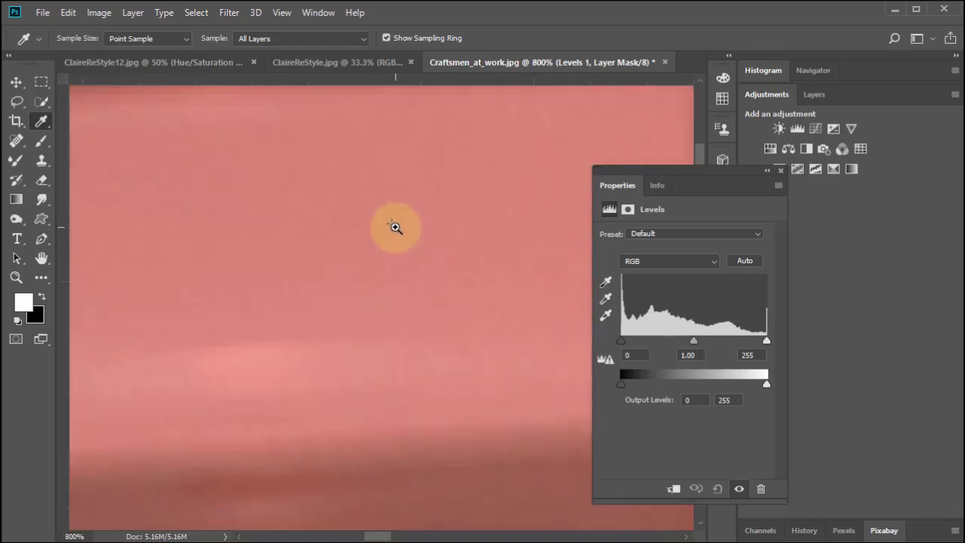
pyautogui.click(394, 227)
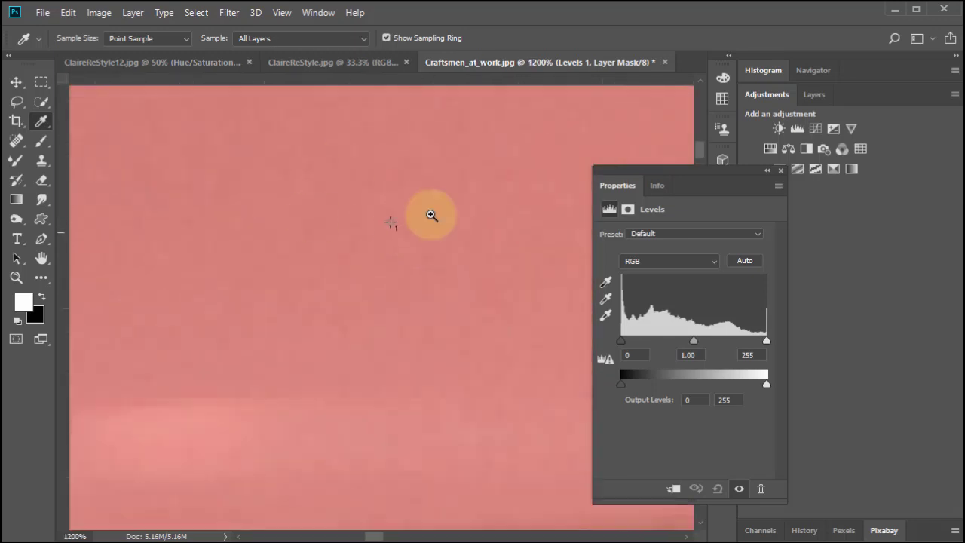
pyautogui.click(391, 232)
pyautogui.click(391, 227)
pyautogui.click(402, 218)
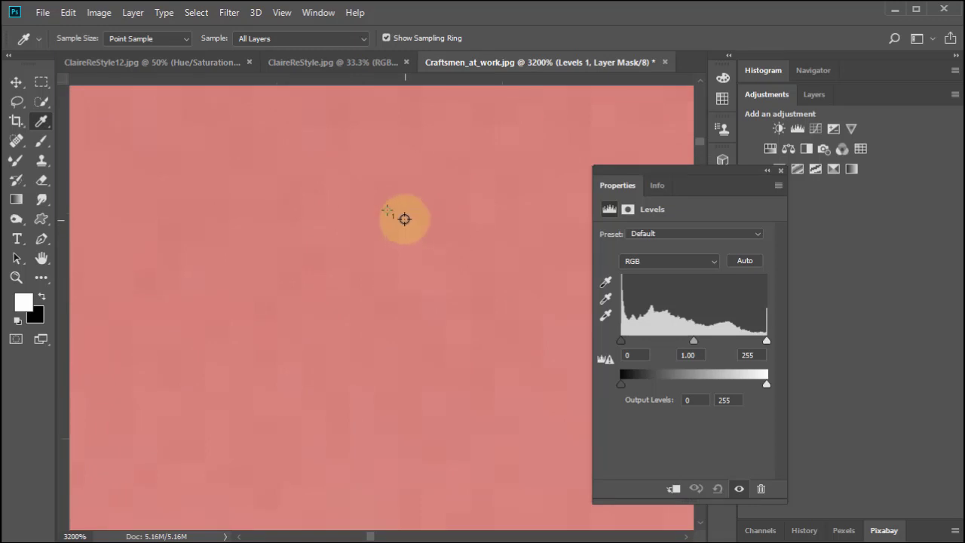
pyautogui.click(605, 299)
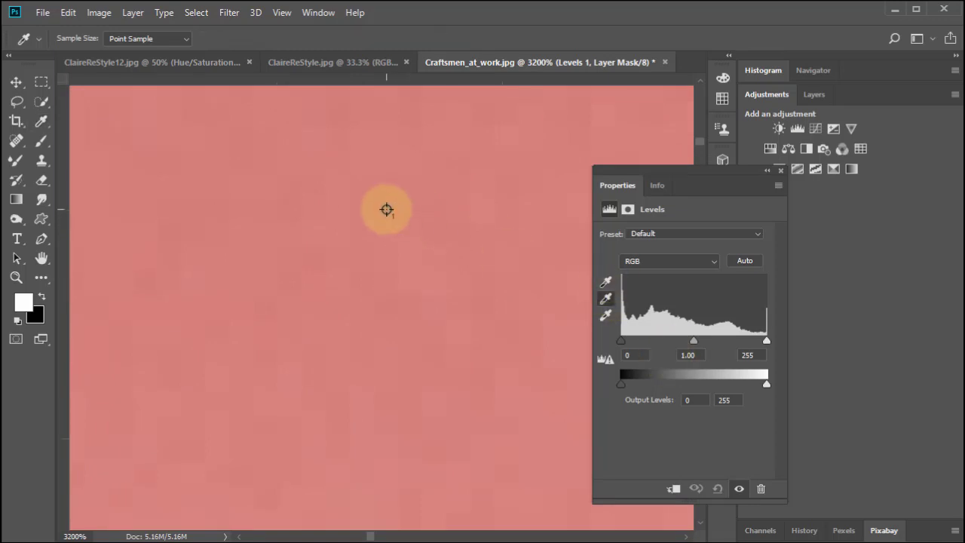
pyautogui.click(386, 209)
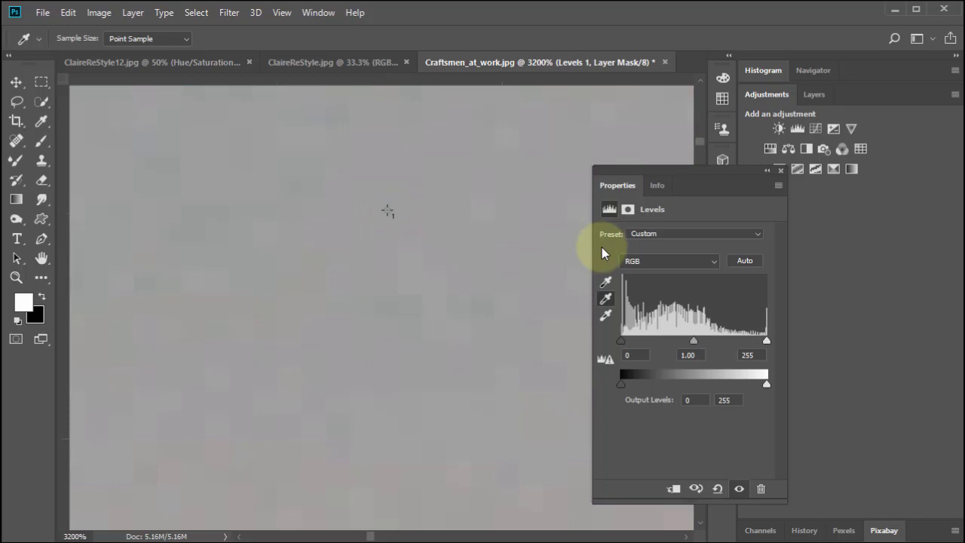
# Step: Check the corrected colors across the whole photo and delete the Levels adjustment layer
pyautogui.hotkey('ctrl', '-')
pyautogui.hotkey('ctrl', '-')
pyautogui.hotkey('ctrl', '-')
pyautogui.hotkey('ctrl', '-')
pyautogui.hotkey('ctrl', '-')
pyautogui.hotkey('ctrl', '-')
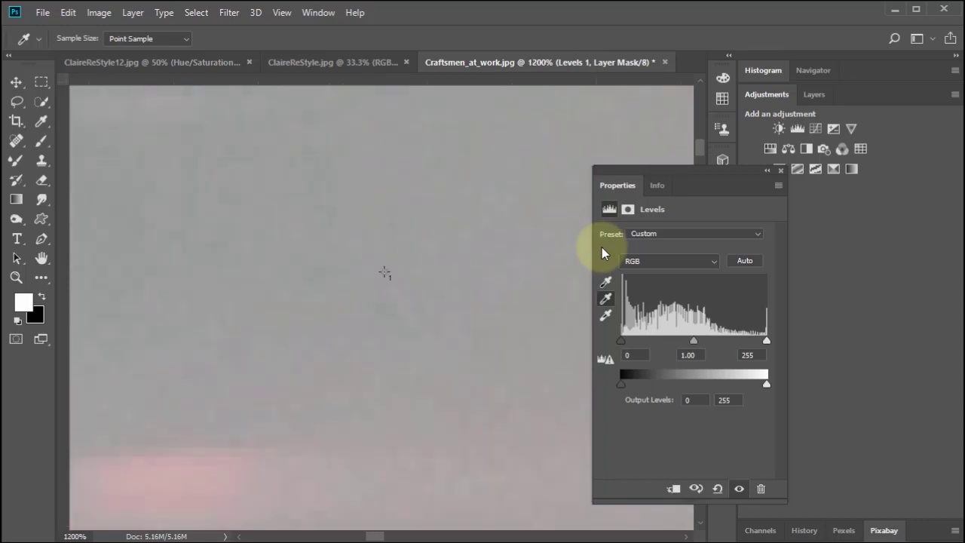
pyautogui.hotkey('ctrl', '0')
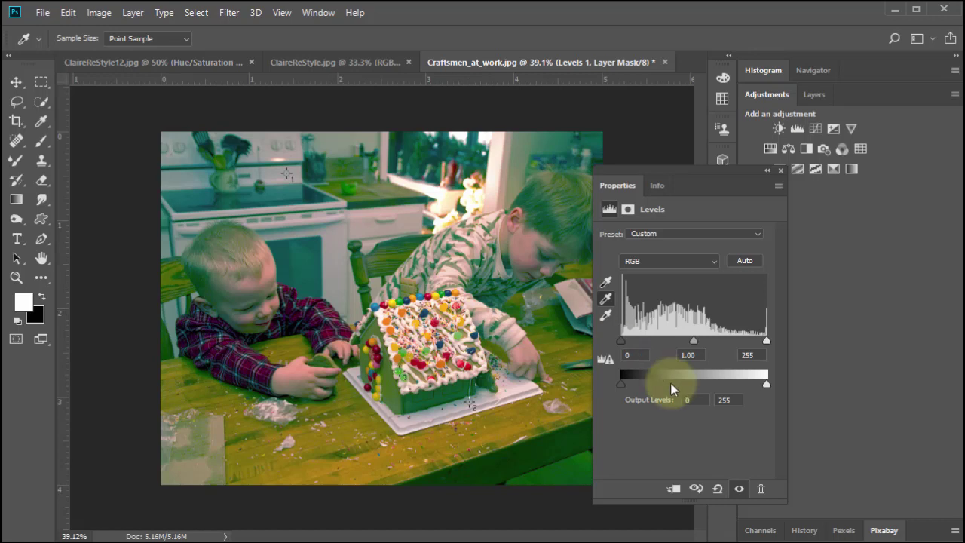
pyautogui.click(760, 491)
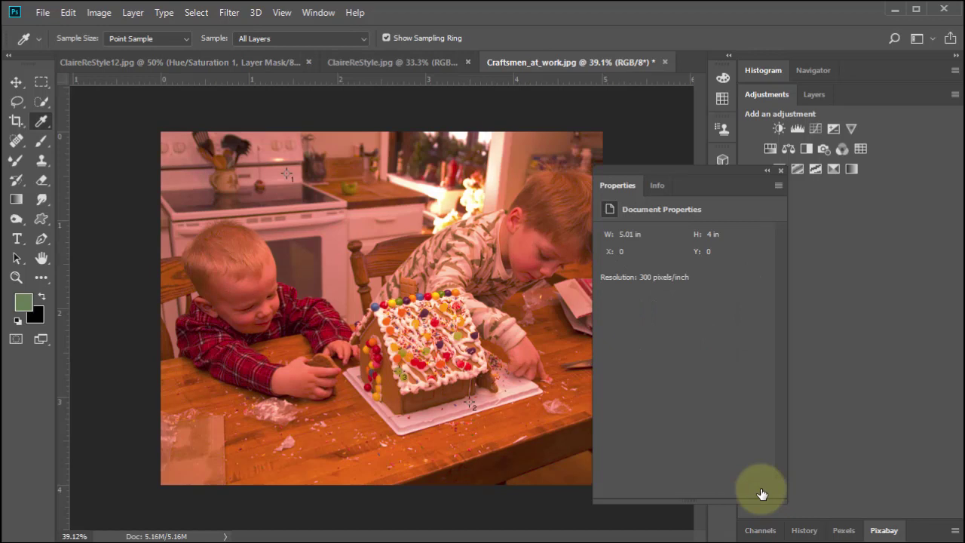
# Step: Add a new Levels adjustment layer and set its gray point exactly on color sampler 2, on the white board below the gingerbread house
pyautogui.click(797, 129)
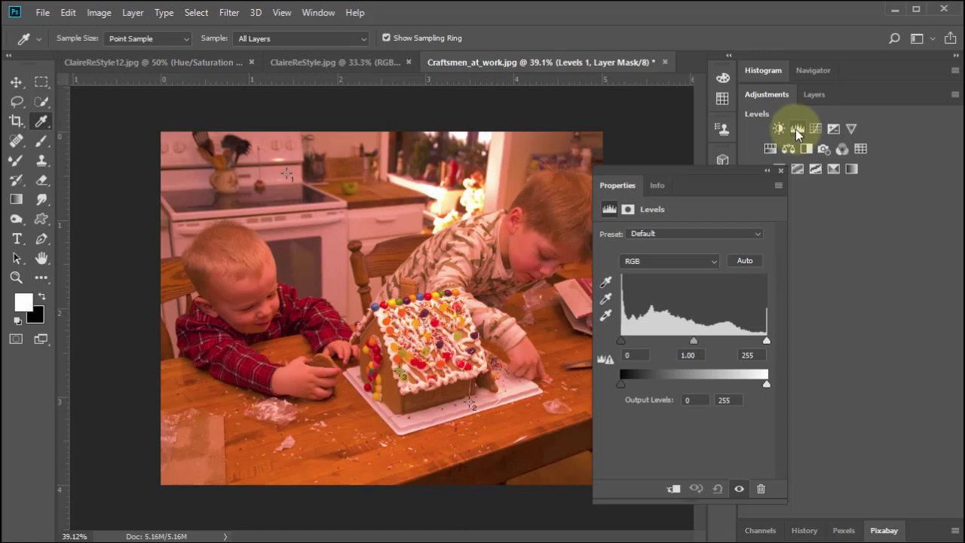
pyautogui.click(473, 406)
pyautogui.click(486, 422)
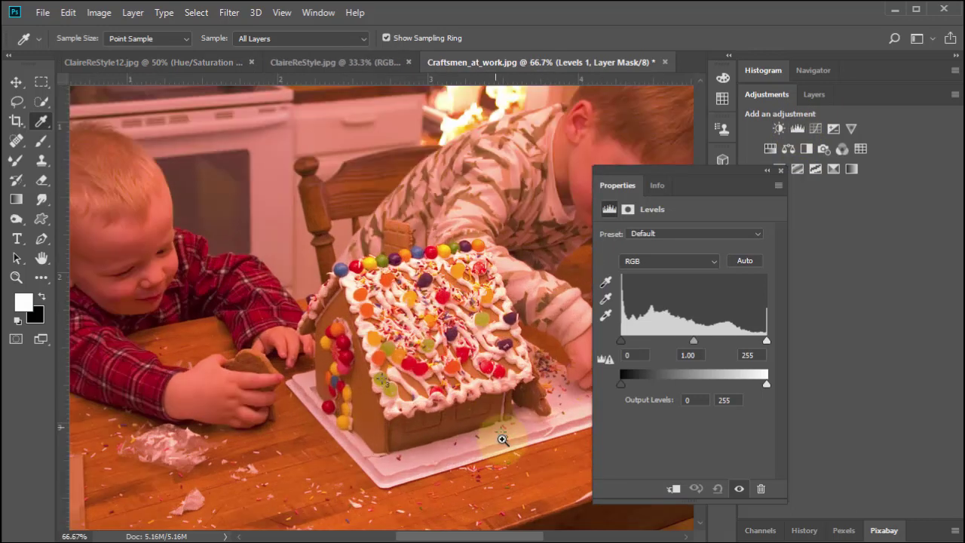
pyautogui.click(503, 436)
pyautogui.click(505, 434)
pyautogui.click(487, 413)
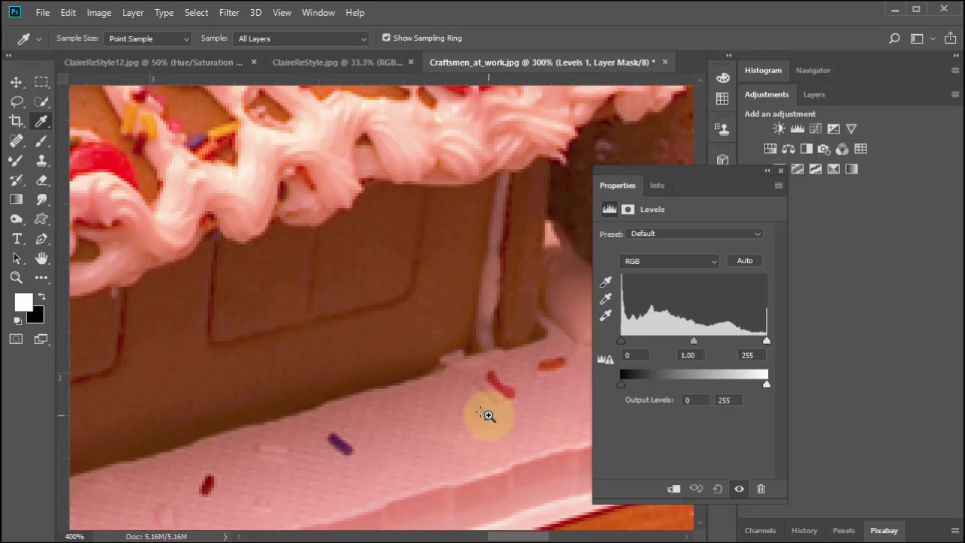
pyautogui.click(487, 415)
pyautogui.click(486, 414)
pyautogui.click(486, 414)
pyautogui.click(486, 415)
pyautogui.click(484, 411)
pyautogui.click(482, 406)
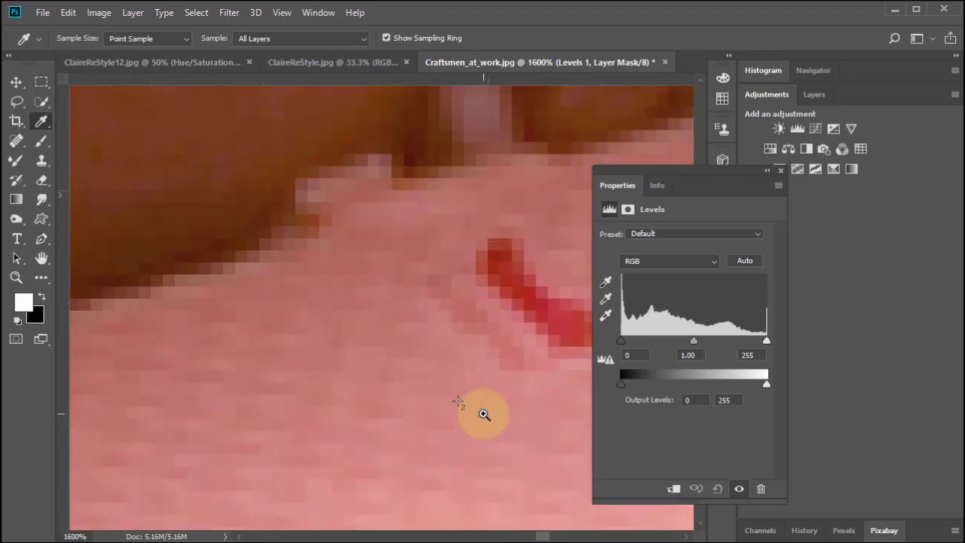
pyautogui.click(460, 403)
pyautogui.click(453, 395)
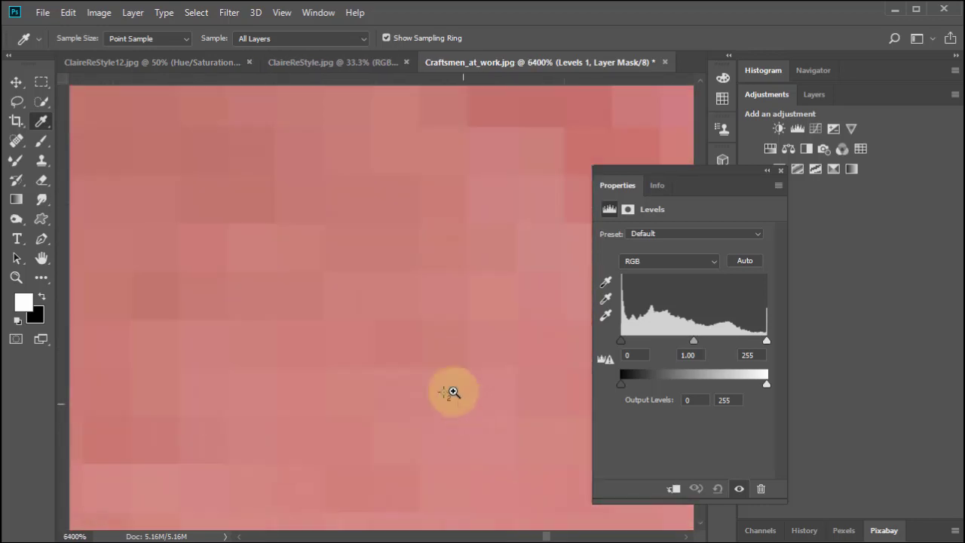
pyautogui.keyDown('shift'); pyautogui.click(444, 393); pyautogui.keyUp('shift')
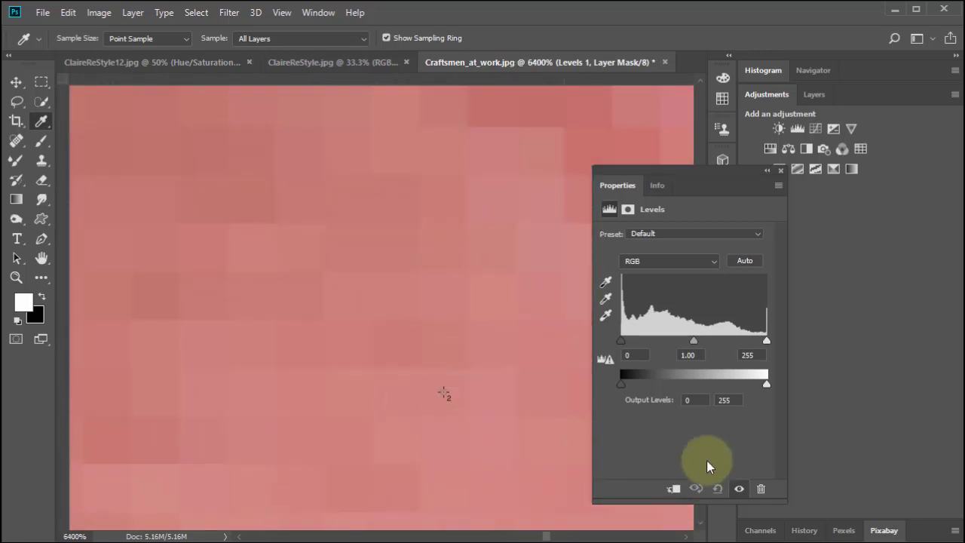
pyautogui.click(605, 300)
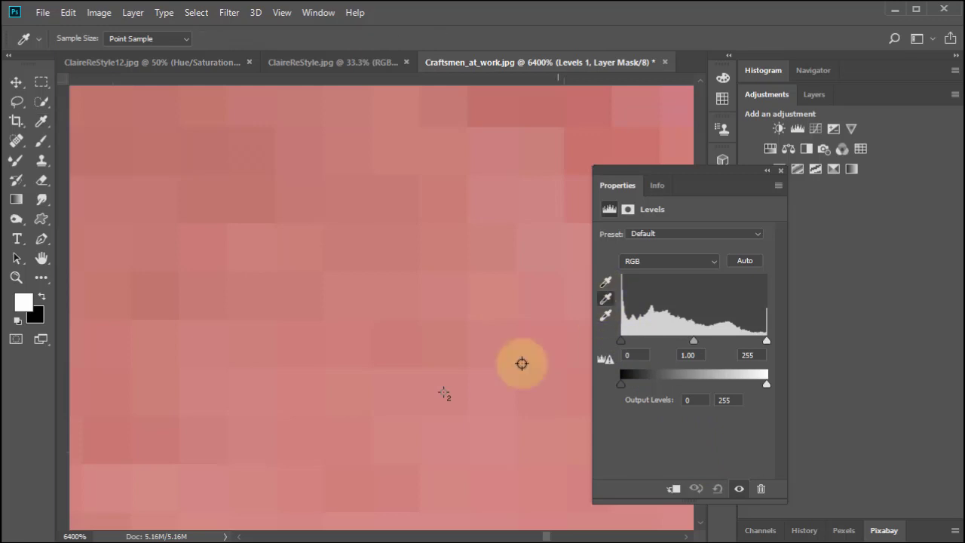
pyautogui.click(444, 391)
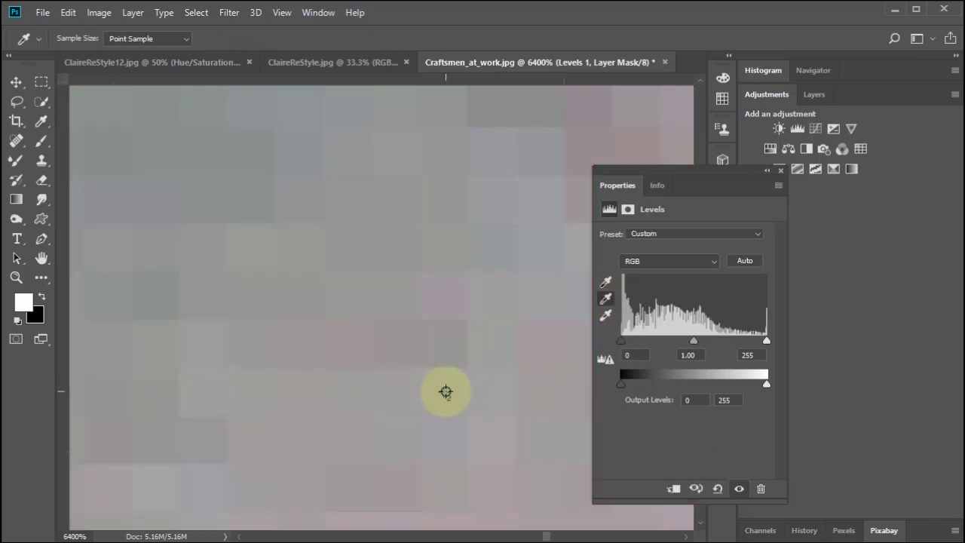
# Step: Undo the sampler 2 gray point and set it on color sampler 3, on the green candy at the roof's edge
pyautogui.hotkey('ctrl', '0')
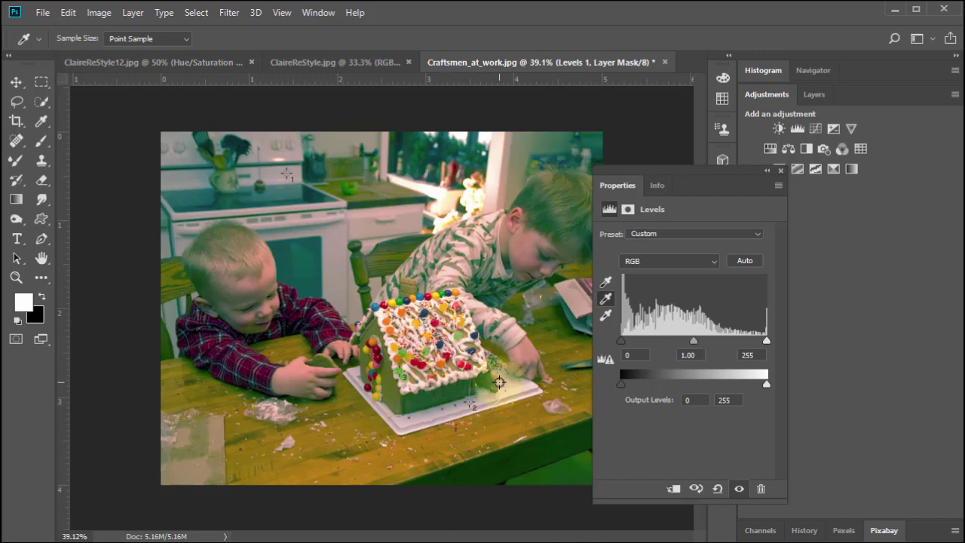
pyautogui.hotkey('ctrl', 'z')
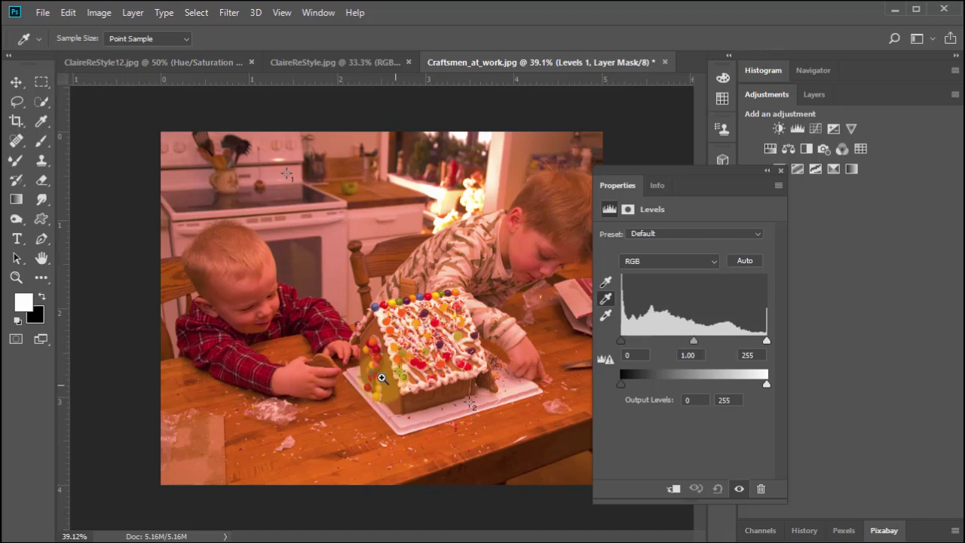
pyautogui.scroll(1, 411, 382)
pyautogui.scroll(6, 411, 382)
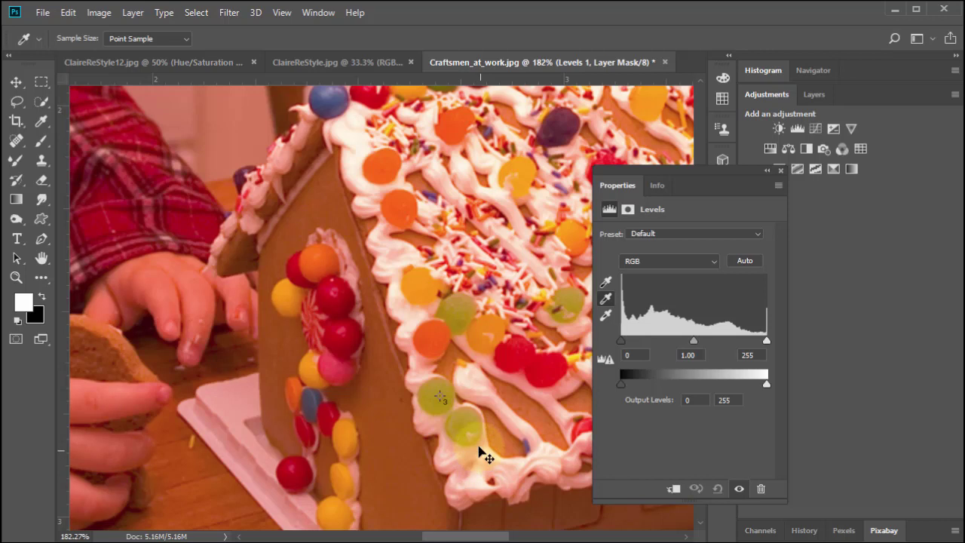
pyautogui.scroll(6, 426, 385)
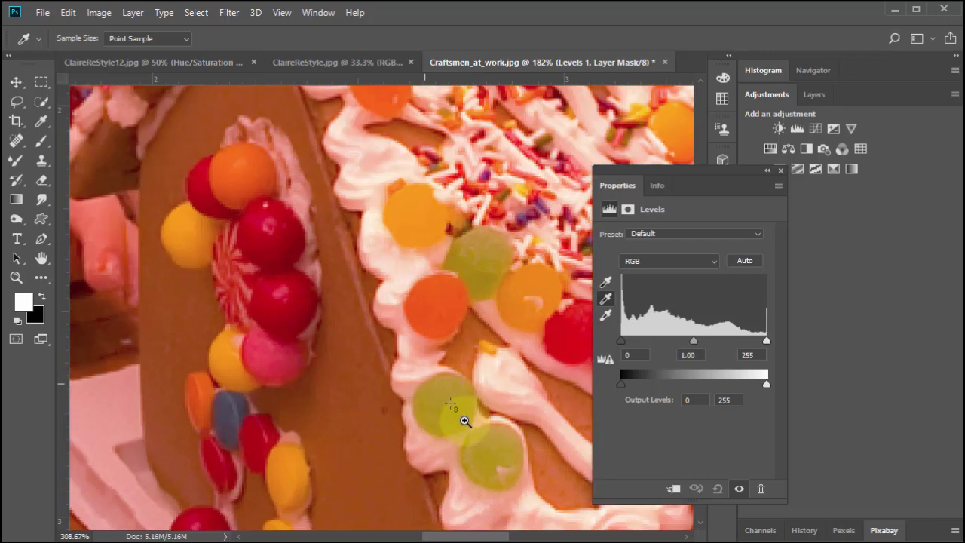
pyautogui.scroll(1, 503, 472)
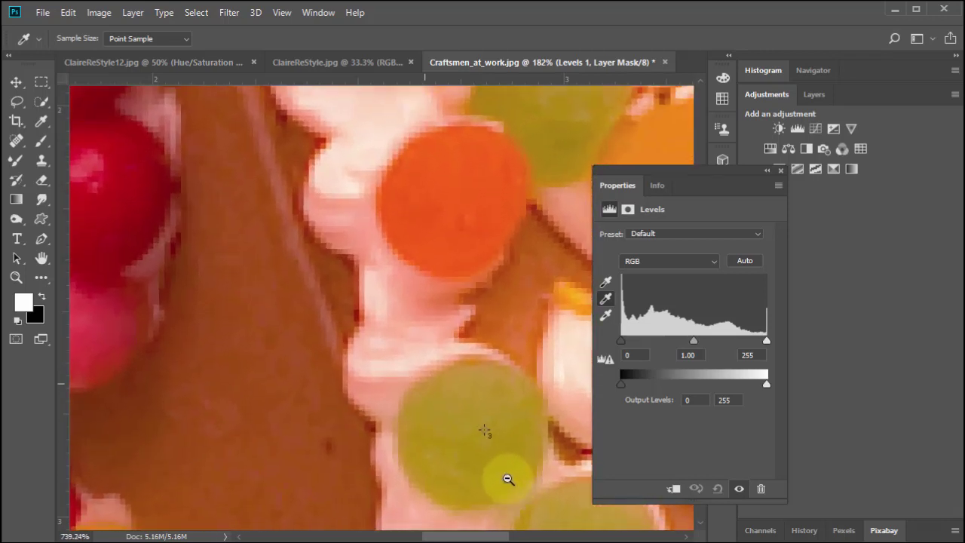
pyautogui.scroll(4, 449, 402)
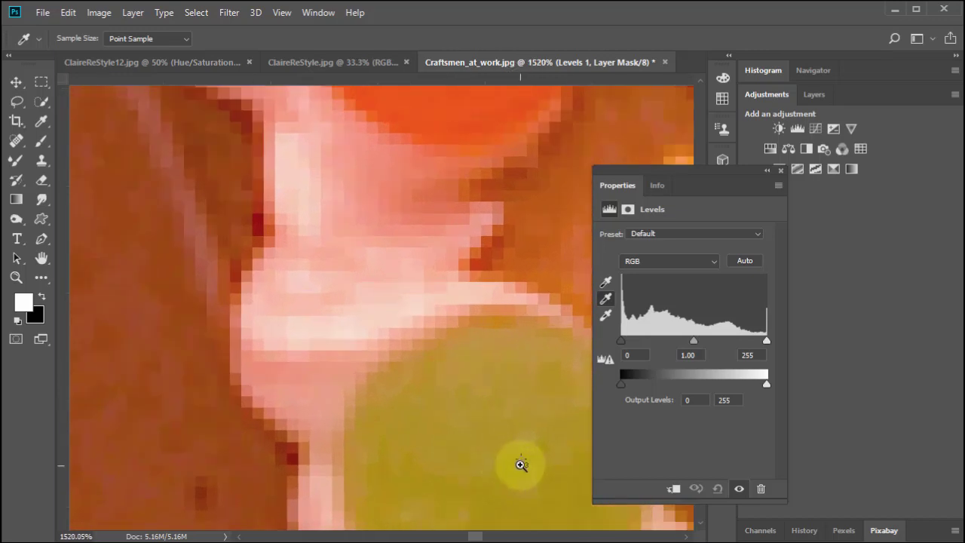
pyautogui.scroll(-3, 501, 456)
pyautogui.scroll(2, 493, 452)
pyautogui.moveTo(499, 443); pyautogui.dragTo(445, 367)
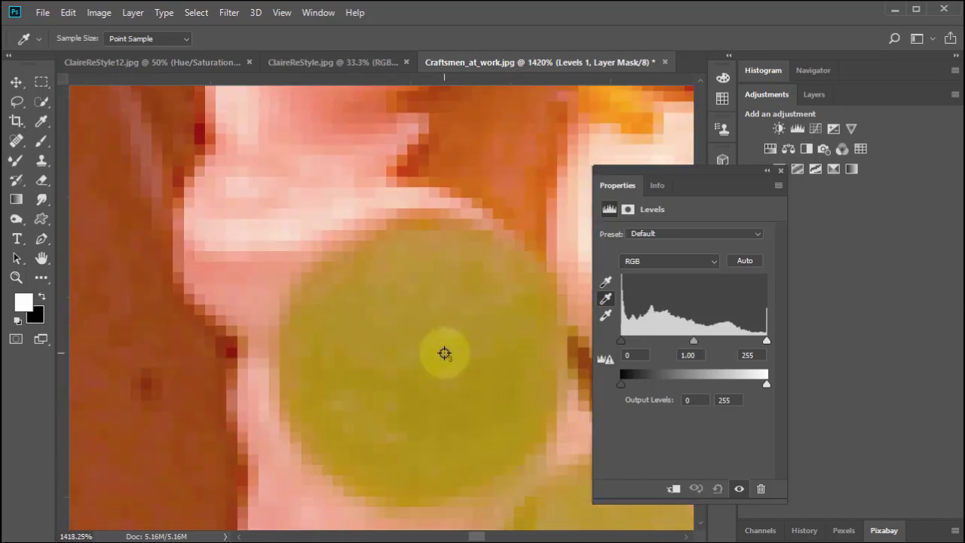
pyautogui.click(445, 354)
# Step: Undo the sampler 3 gray point and set the Levels gray point back on color sampler 2 on the white board
pyautogui.scroll(-6, 512, 388)
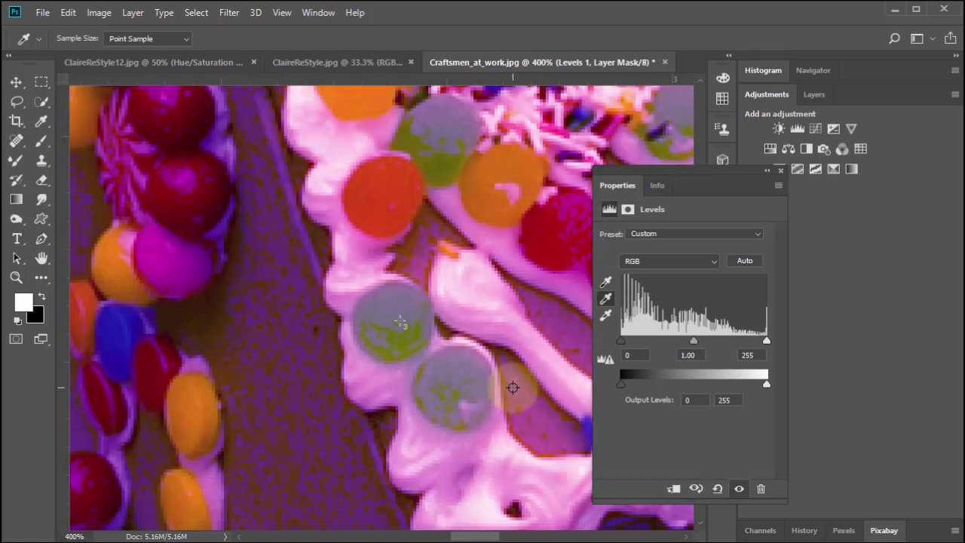
pyautogui.scroll(-8, 512, 387)
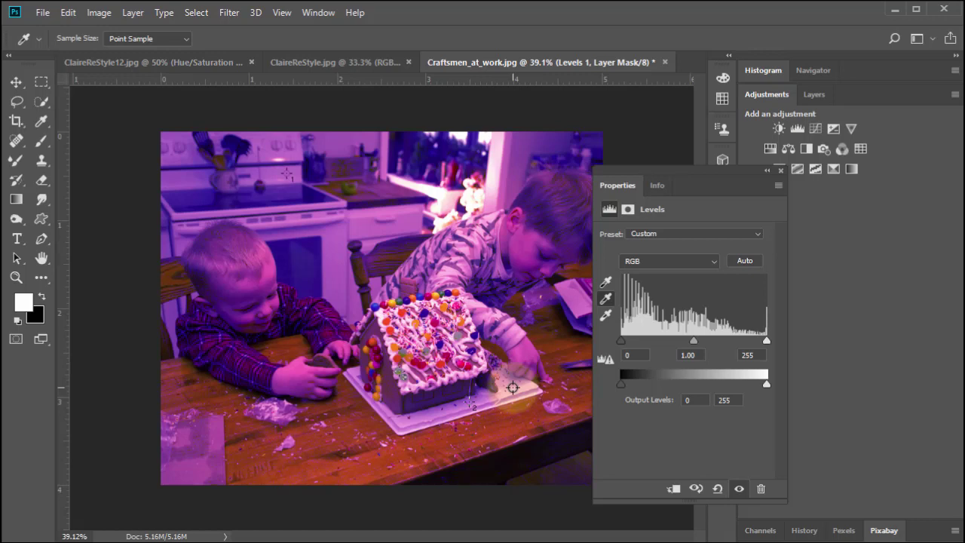
pyautogui.hotkey('ctrl', 'z')
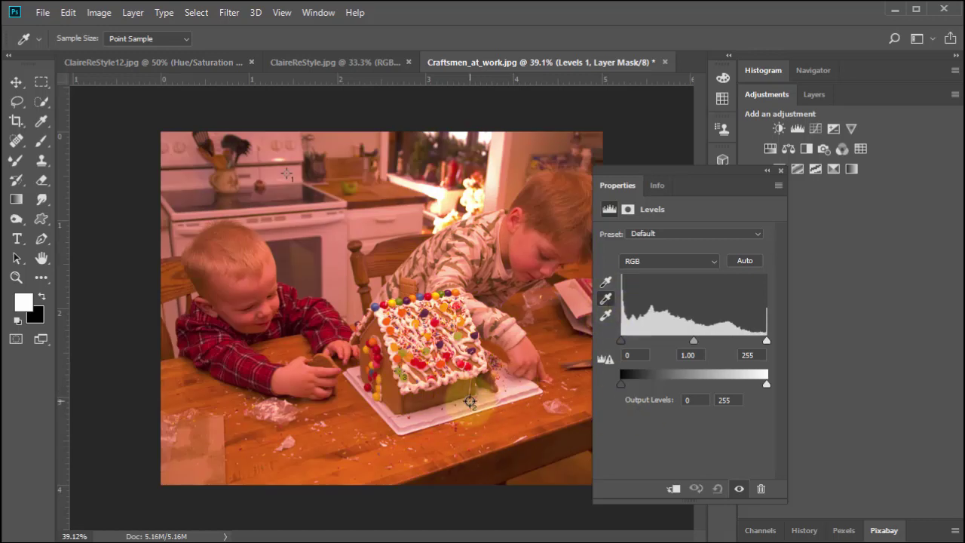
pyautogui.click(469, 401)
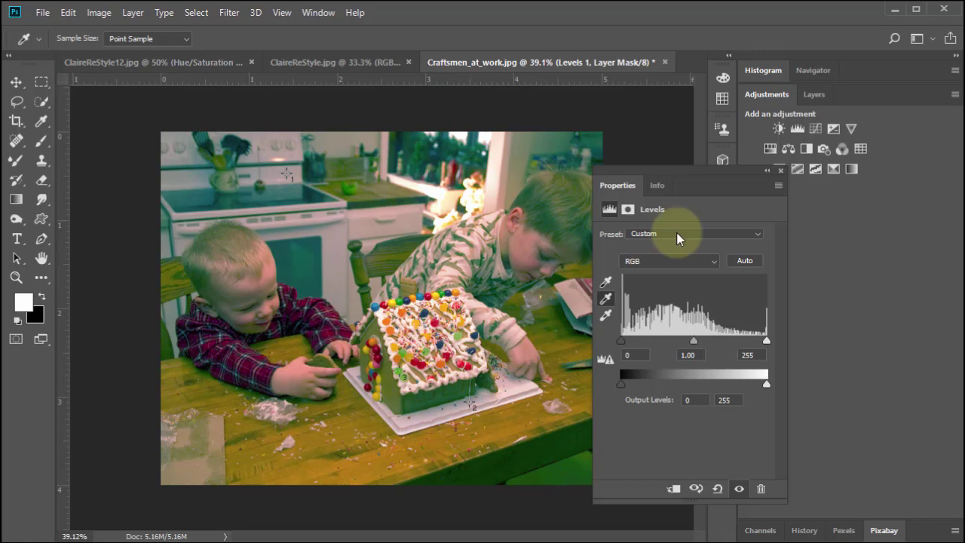
# Step: Zoom in to 100% on the gingerbread house and add a Hue/Saturation adjustment layer above the Levels layer
pyautogui.click(780, 169)
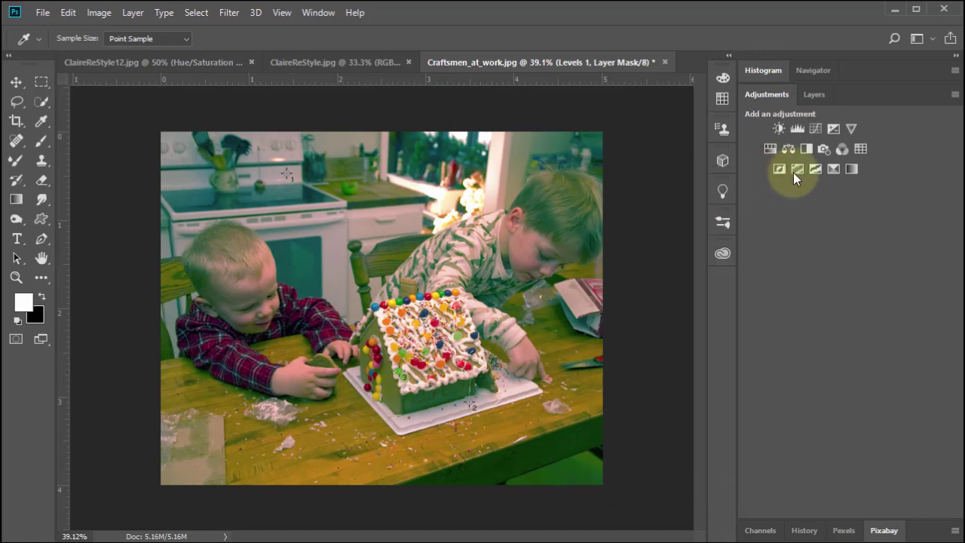
pyautogui.click(814, 94)
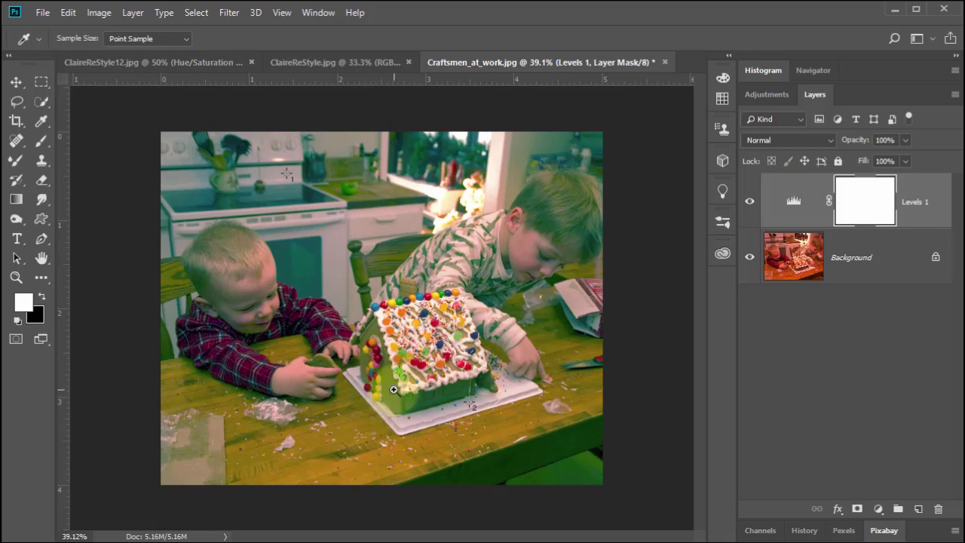
pyautogui.hotkey('ctrl', '+')
pyautogui.scroll(2, 396, 389)
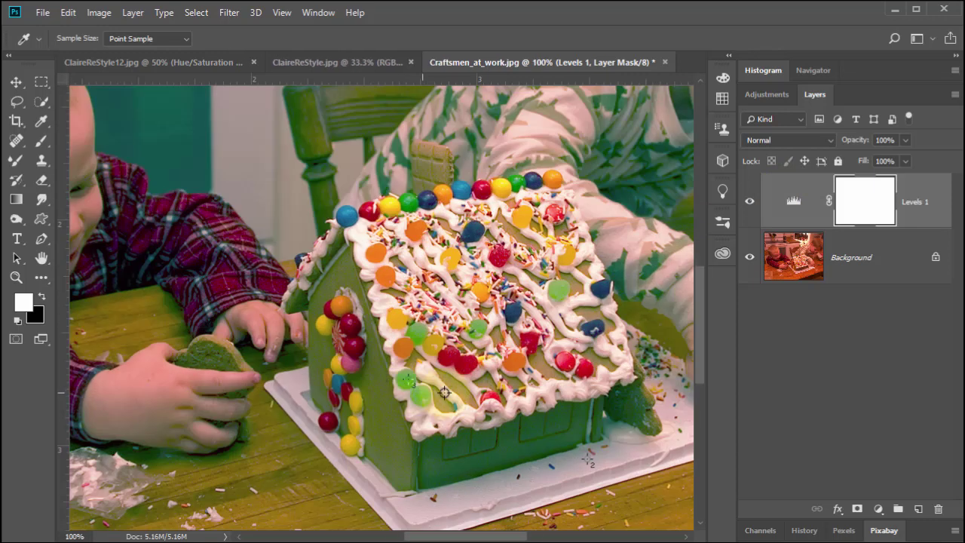
pyautogui.click(767, 95)
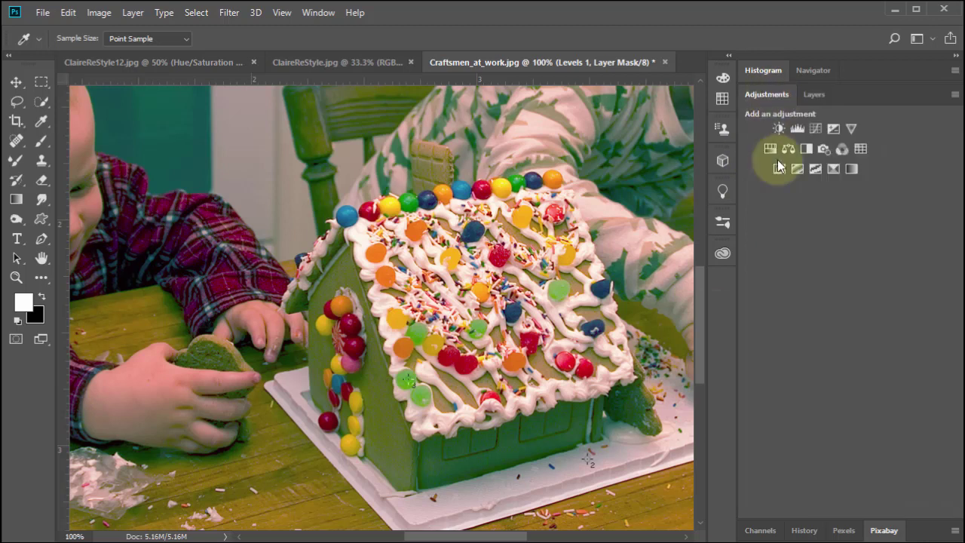
pyautogui.click(770, 147)
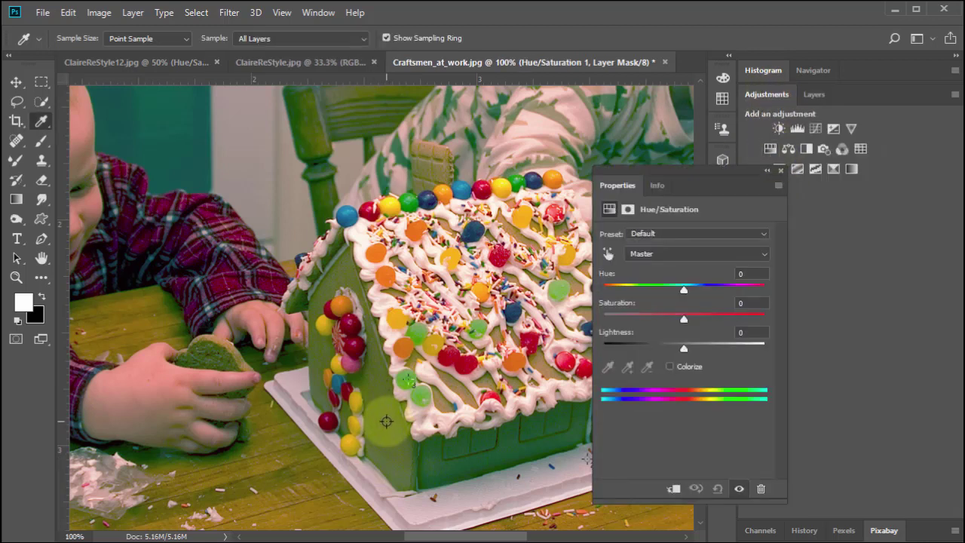
# Step: Target the Yellows range by sampling the gingerbread house's side wall with the on-image adjustment tool, and set its hue to -7
pyautogui.click(608, 255)
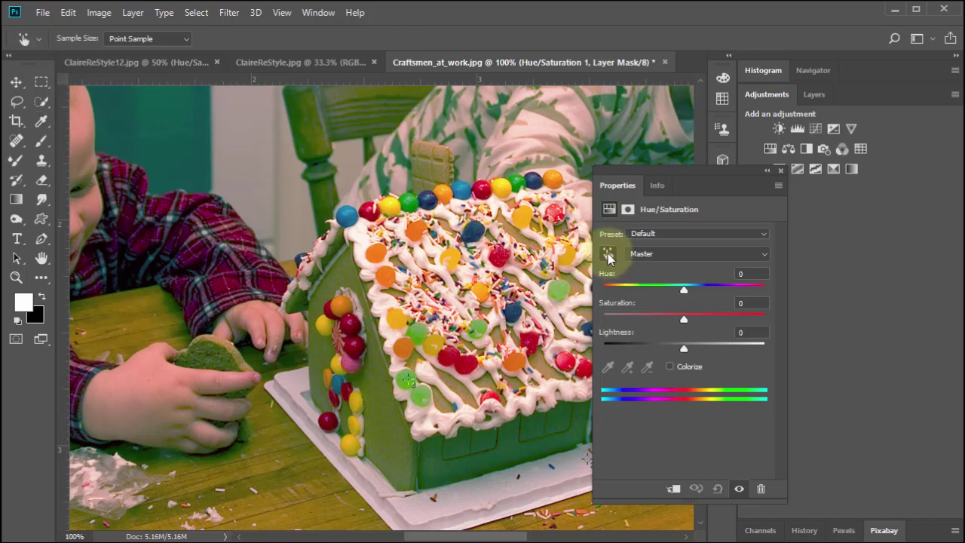
pyautogui.moveTo(385, 428); pyautogui.dragTo(542, 435)
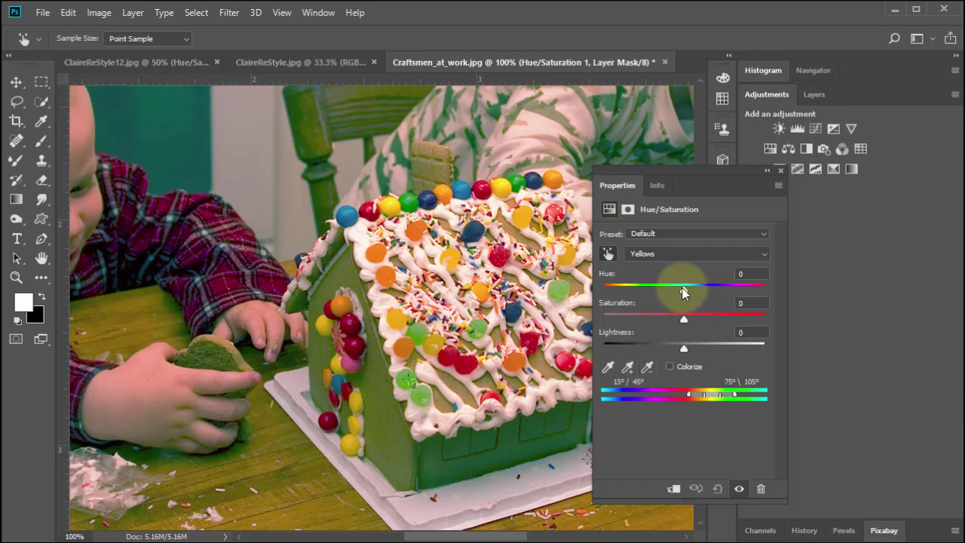
pyautogui.moveTo(682, 289)
pyautogui.mouseDown()
pyautogui.moveTo(670, 288)
pyautogui.moveTo(676, 295)
pyautogui.mouseUp()
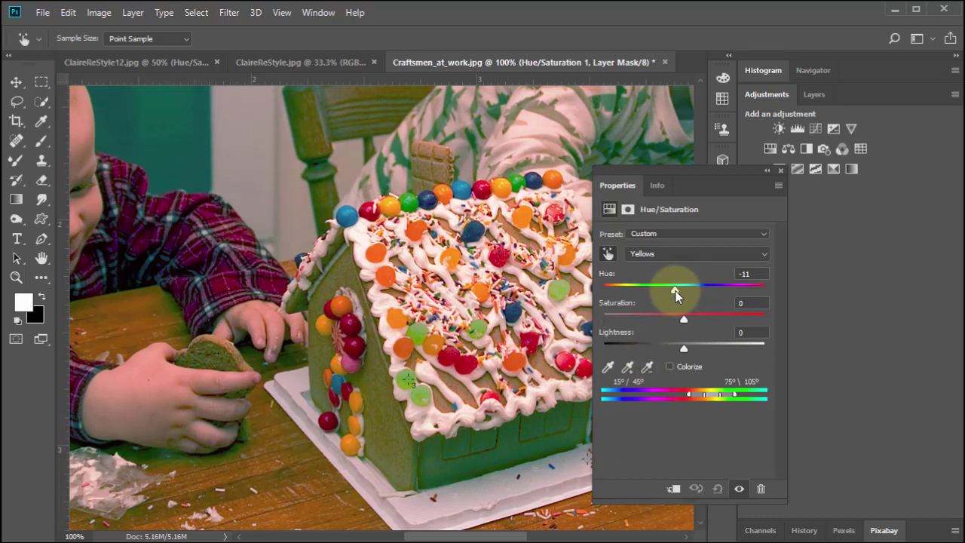
# Step: Return to the Master range and lower the Yellows saturation to -45 with the on-image adjustment tool on the gingerbread wall
pyautogui.click(668, 256)
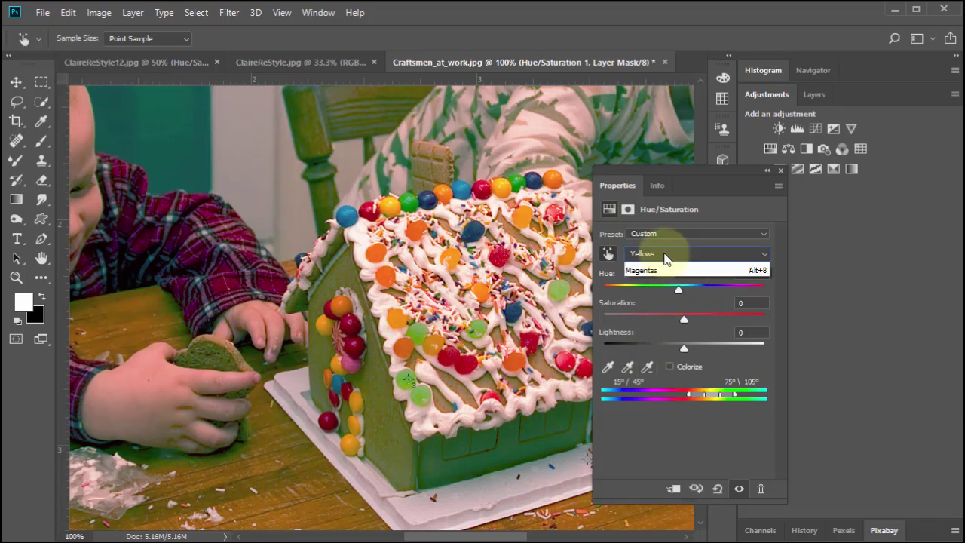
pyautogui.click(653, 269)
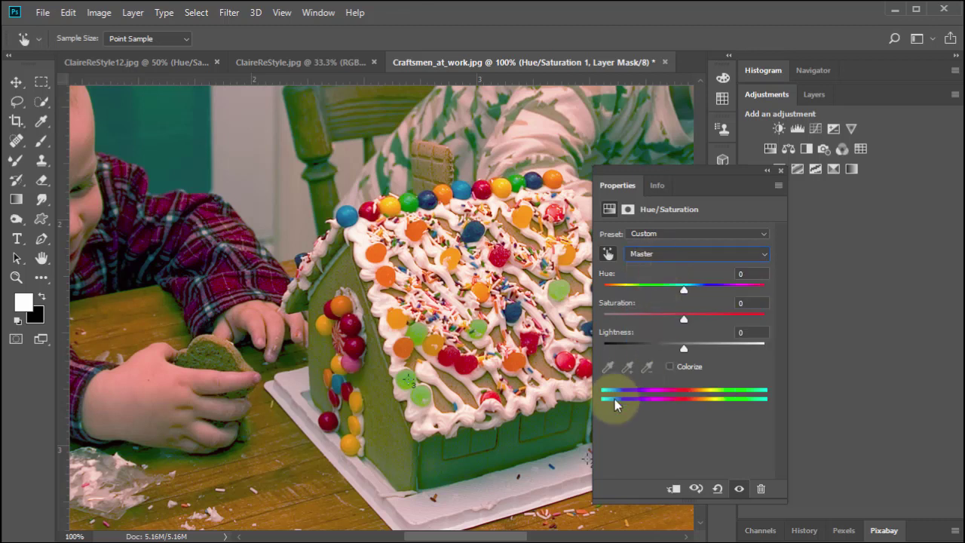
pyautogui.click(609, 254)
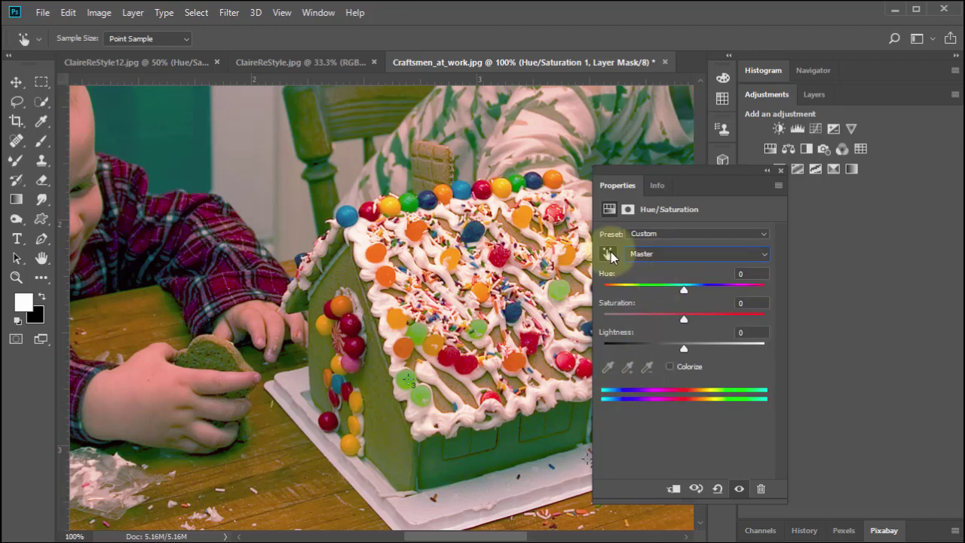
pyautogui.moveTo(417, 428); pyautogui.dragTo(368, 435)
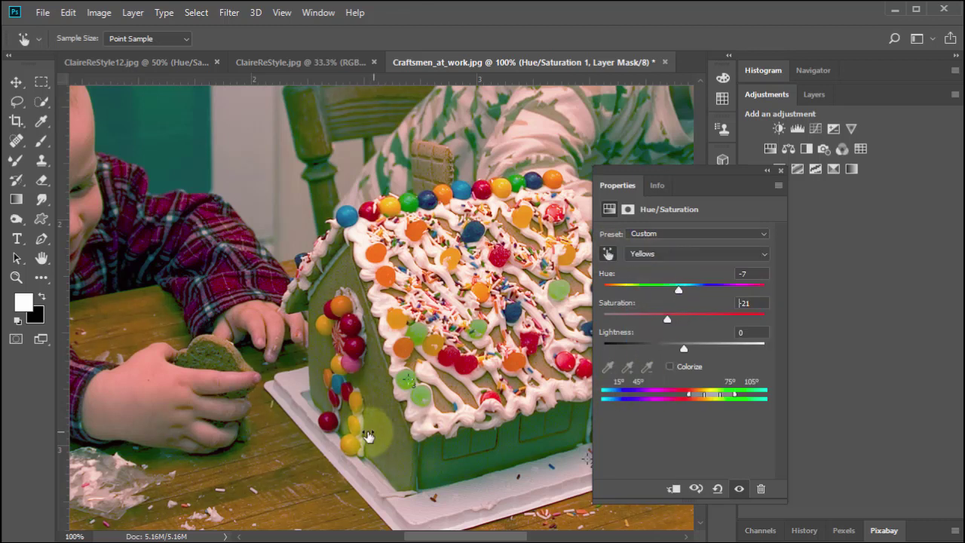
pyautogui.moveTo(194, 338); pyautogui.dragTo(447, 282)
pyautogui.moveTo(264, 364); pyautogui.dragTo(239, 376)
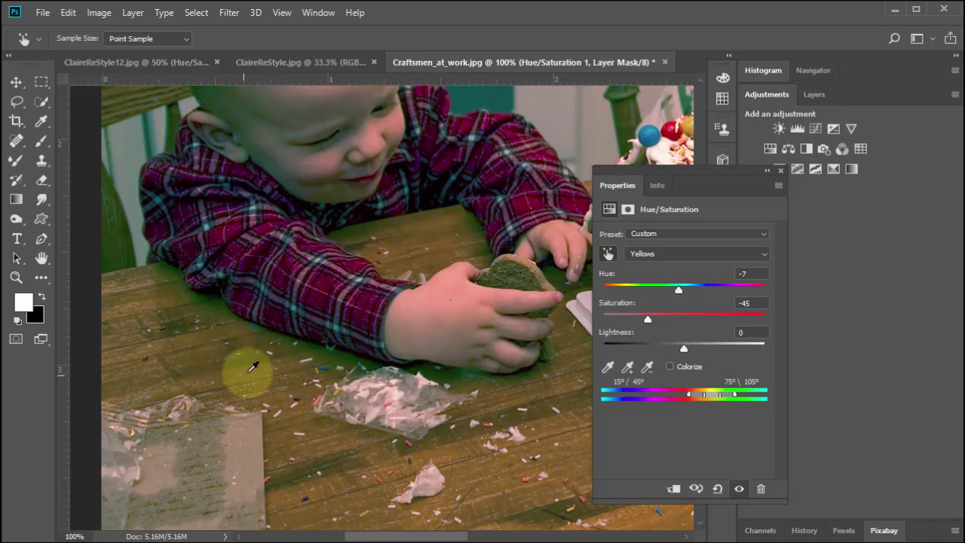
# Step: Reduce the Greens saturation to -97 with the on-image adjustment tool on the table's green front edge
pyautogui.moveTo(451, 415); pyautogui.dragTo(312, 290)
pyautogui.moveTo(445, 358); pyautogui.dragTo(181, 393)
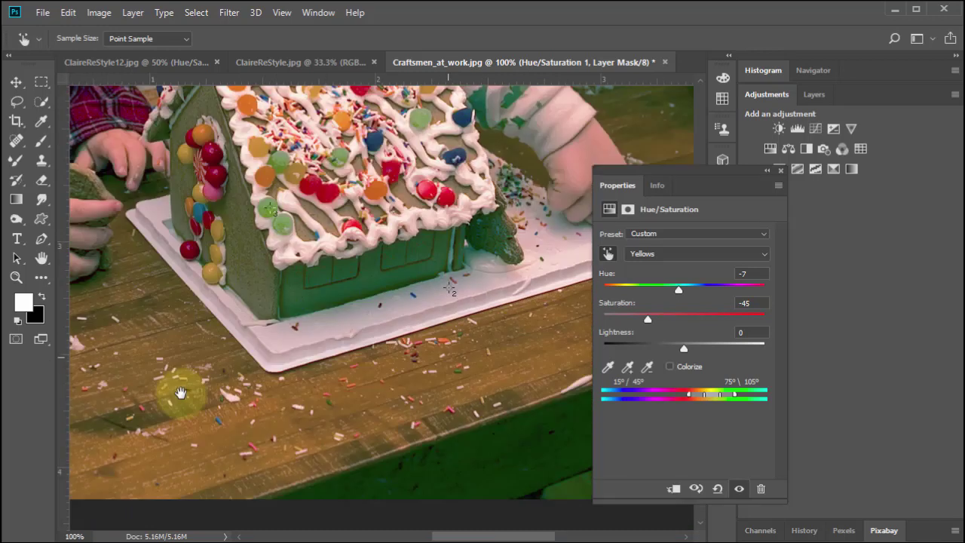
pyautogui.moveTo(409, 442); pyautogui.dragTo(404, 345)
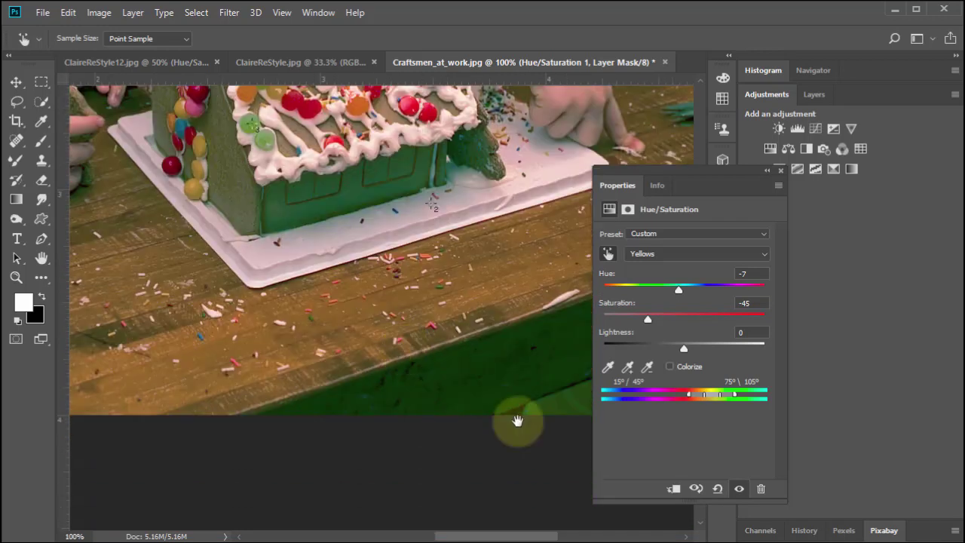
pyautogui.moveTo(471, 380); pyautogui.dragTo(400, 401)
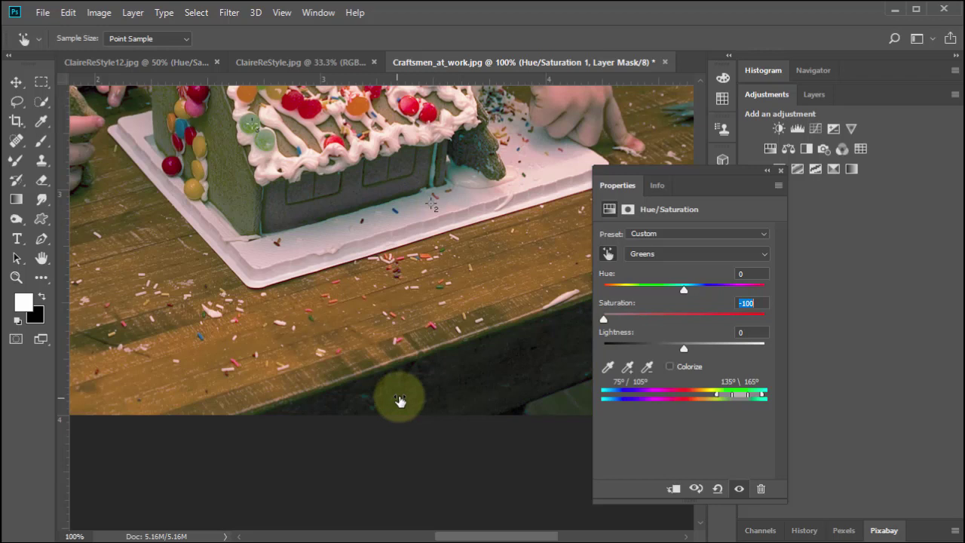
# Step: Raise the Reds saturation to +12 with the on-image adjustment tool on the younger boy's forehead
pyautogui.moveTo(447, 286); pyautogui.dragTo(491, 459)
pyautogui.moveTo(475, 384); pyautogui.dragTo(573, 520)
pyautogui.moveTo(336, 285); pyautogui.dragTo(381, 317)
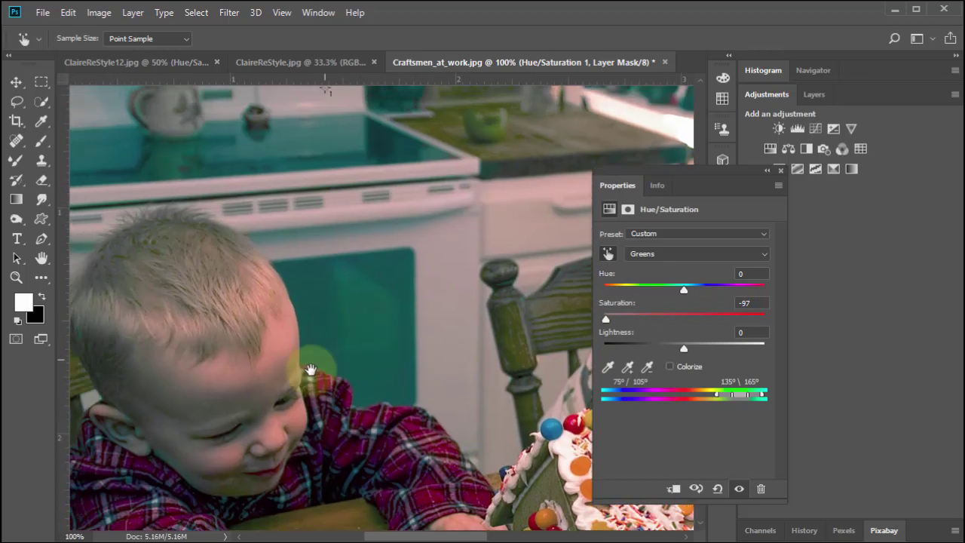
pyautogui.click(241, 369)
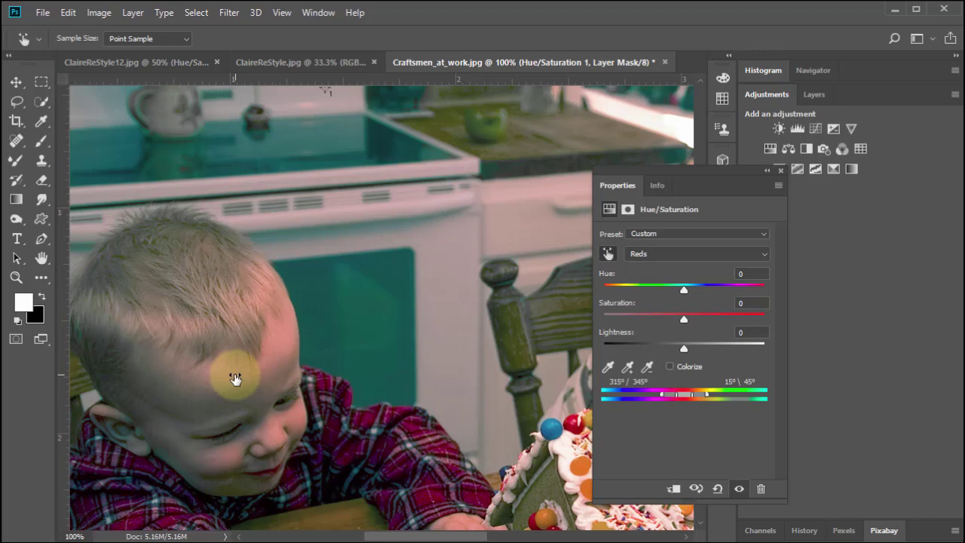
pyautogui.moveTo(235, 378)
pyautogui.mouseDown()
pyautogui.moveTo(218, 379)
pyautogui.moveTo(250, 377)
pyautogui.mouseUp()
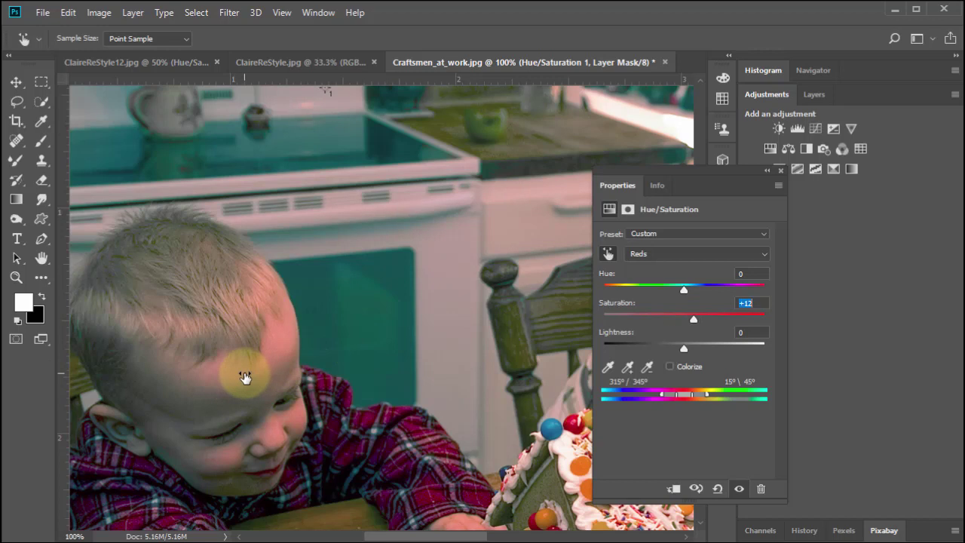
# Step: Switch back to the Master range and set the Yellows saturation to -32 by adjusting on the younger boy's forehead
pyautogui.click(652, 256)
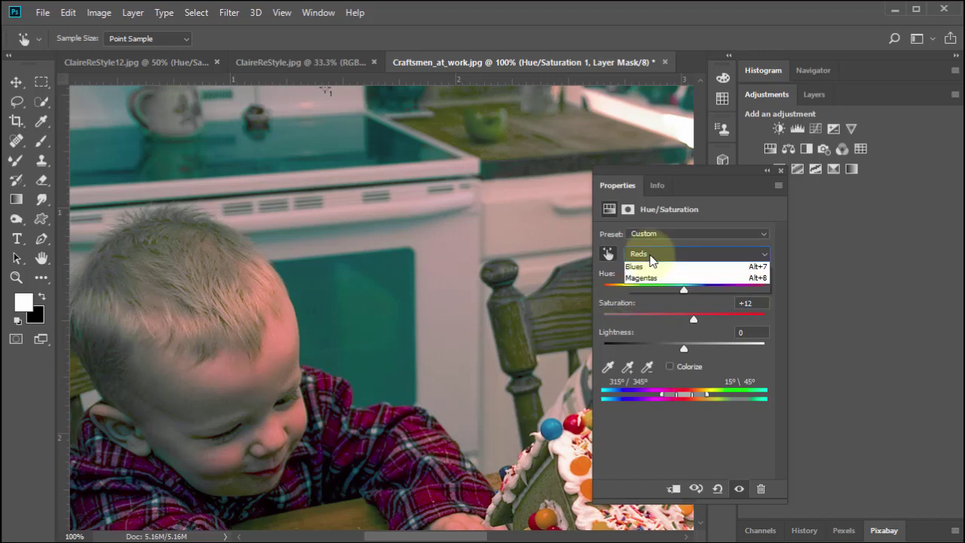
pyautogui.click(651, 257)
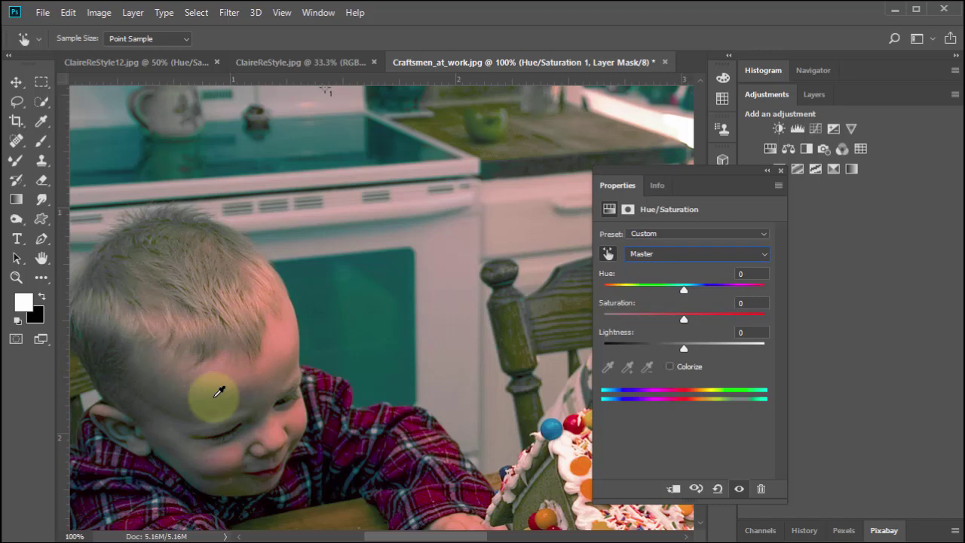
pyautogui.moveTo(219, 391)
pyautogui.mouseDown()
pyautogui.moveTo(224, 401)
pyautogui.moveTo(209, 405)
pyautogui.moveTo(224, 405)
pyautogui.mouseUp()
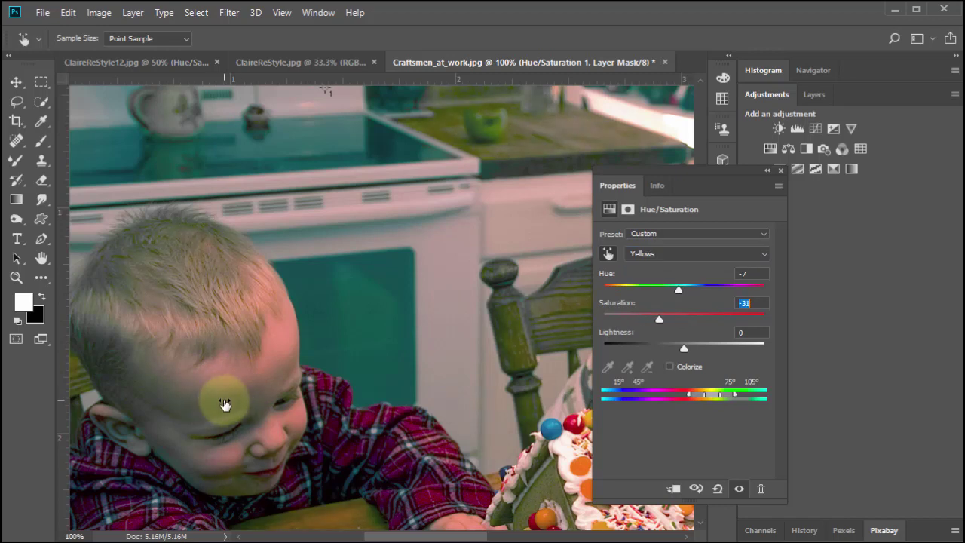
# Step: Examine the adjusted colors across the kitchen background, the older boy, the table and the gingerbread house
pyautogui.scroll(5, 258, 387)
pyautogui.hscroll(5, 370, 388)
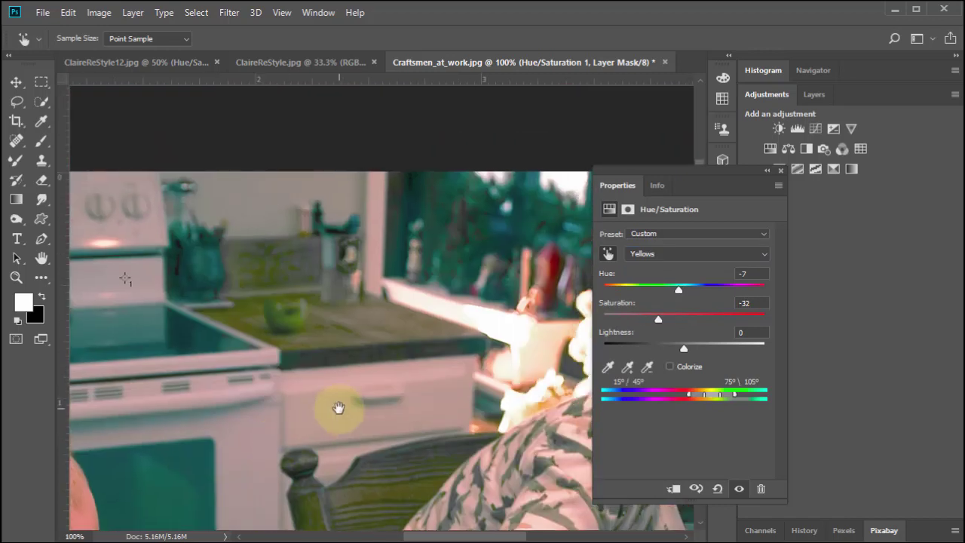
pyautogui.scroll(-8, 338, 408)
pyautogui.hscroll(5, 377, 287)
pyautogui.scroll(1, 358, 310)
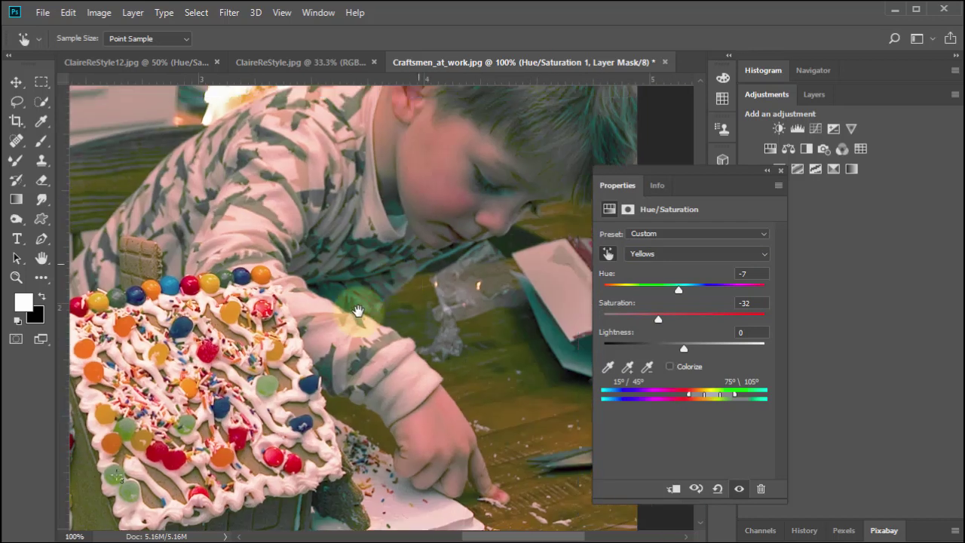
pyautogui.hscroll(5, 358, 311)
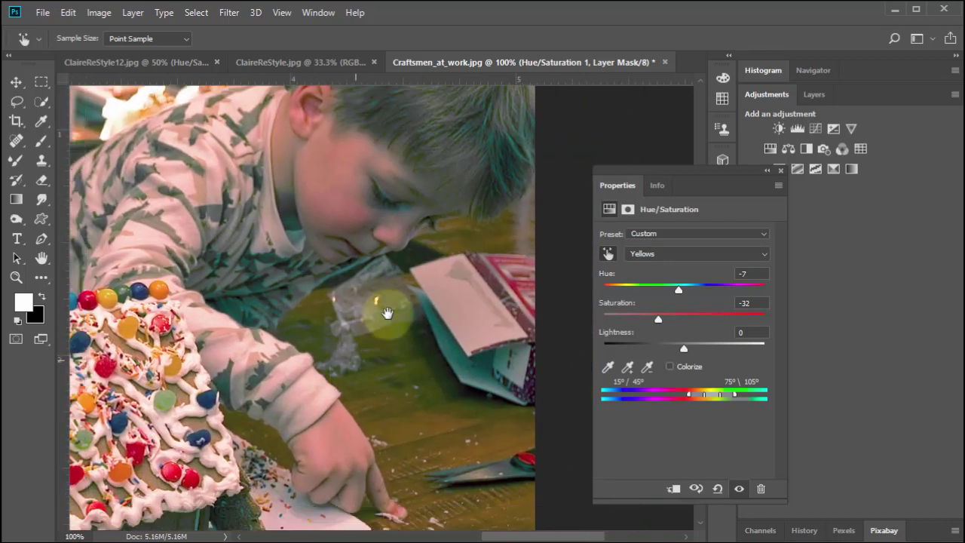
pyautogui.scroll(-3, 386, 312)
pyautogui.hscroll(-8, 347, 272)
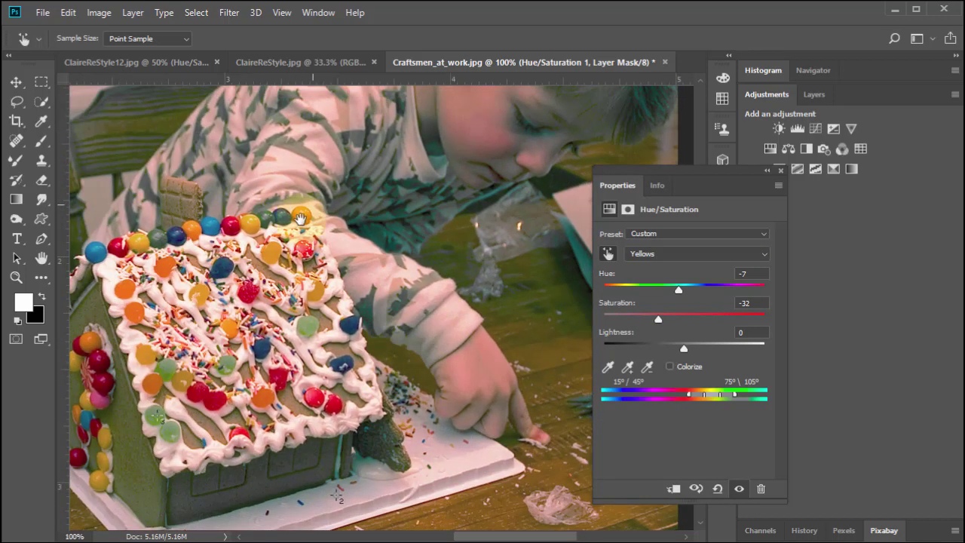
# Step: Reduce the Reds saturation to -32 with the on-image adjustment tool on the older boy's camouflage sleeve
pyautogui.scroll(3, 300, 218)
pyautogui.hscroll(1, 300, 218)
pyautogui.click(301, 233)
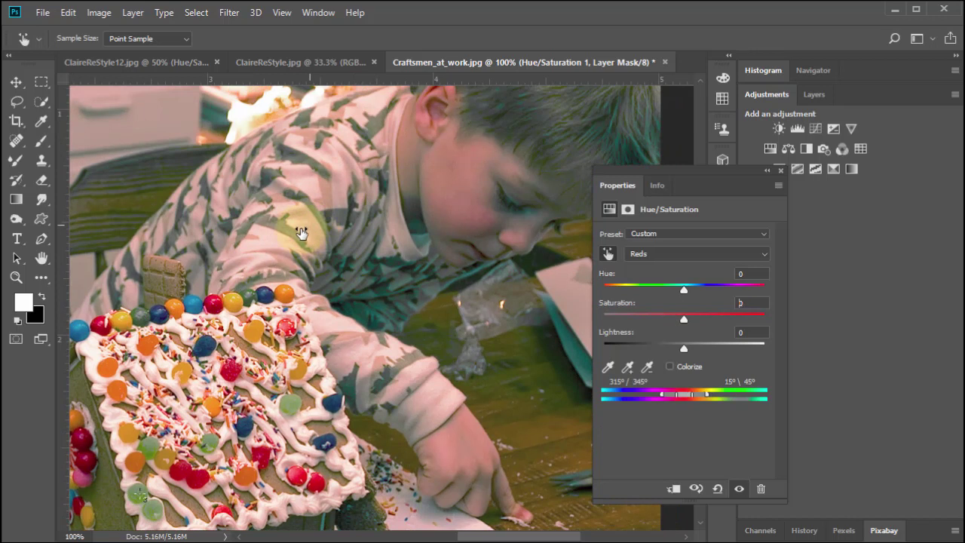
pyautogui.moveTo(301, 232)
pyautogui.mouseDown()
pyautogui.moveTo(312, 231)
pyautogui.moveTo(290, 240)
pyautogui.moveTo(299, 232)
pyautogui.mouseUp()
pyautogui.click(317, 221)
pyautogui.moveTo(213, 308); pyautogui.dragTo(406, 268)
# Step: View the whole photo and compare it with and without the Hue/Saturation adjustment layer
pyautogui.hotkey('ctrl', '-')
pyautogui.hotkey('ctrl', '-')
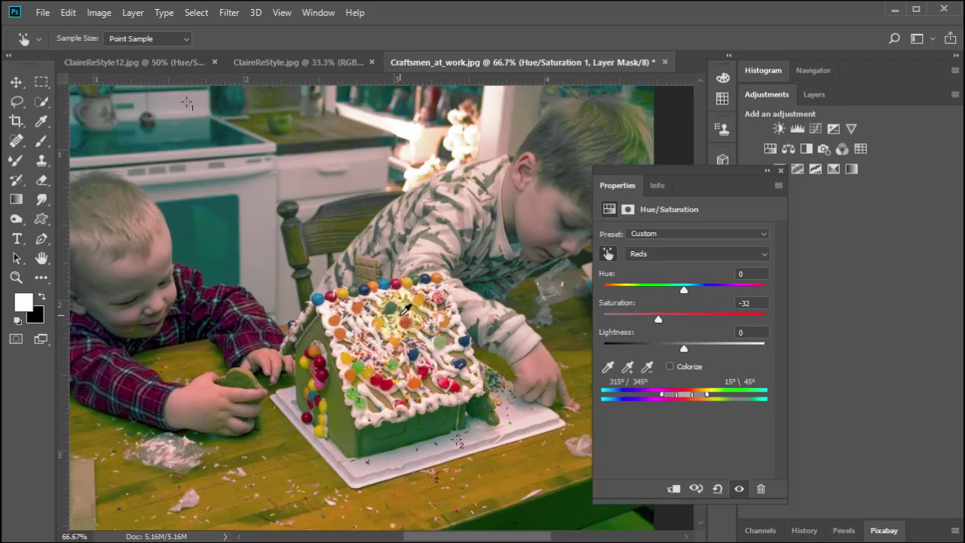
pyautogui.hotkey('ctrl', '-')
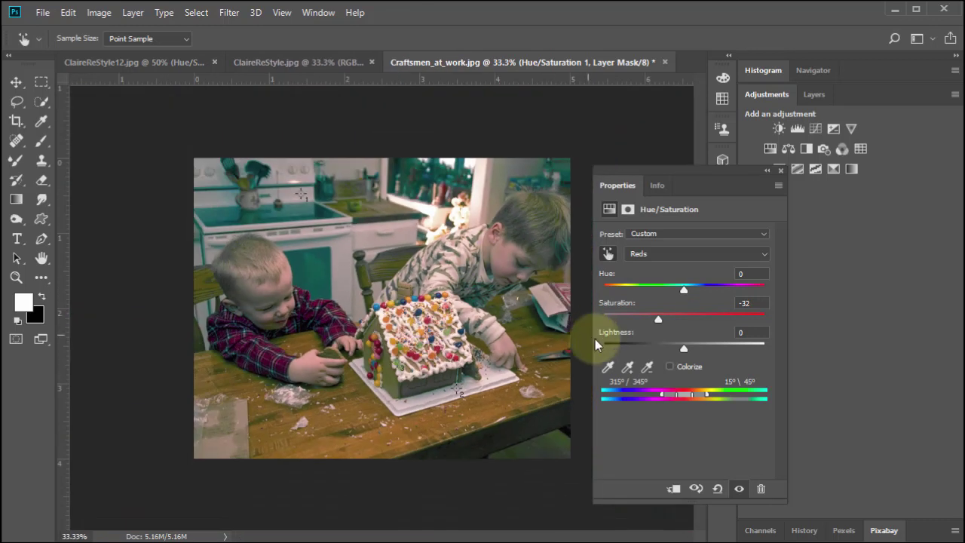
pyautogui.click(780, 174)
pyautogui.click(815, 92)
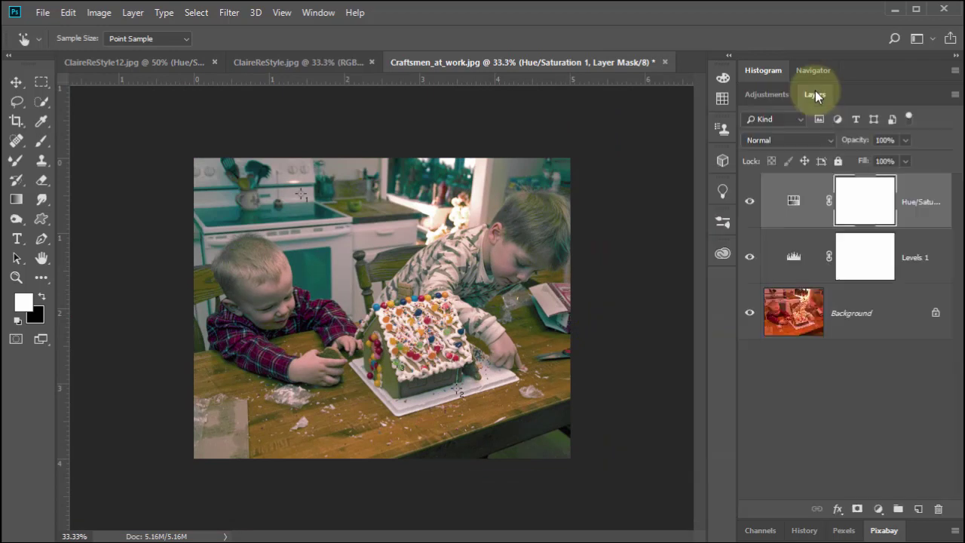
pyautogui.moveTo(746, 203)
pyautogui.mouseDown()
pyautogui.moveTo(753, 276)
pyautogui.moveTo(750, 198)
pyautogui.mouseUp()
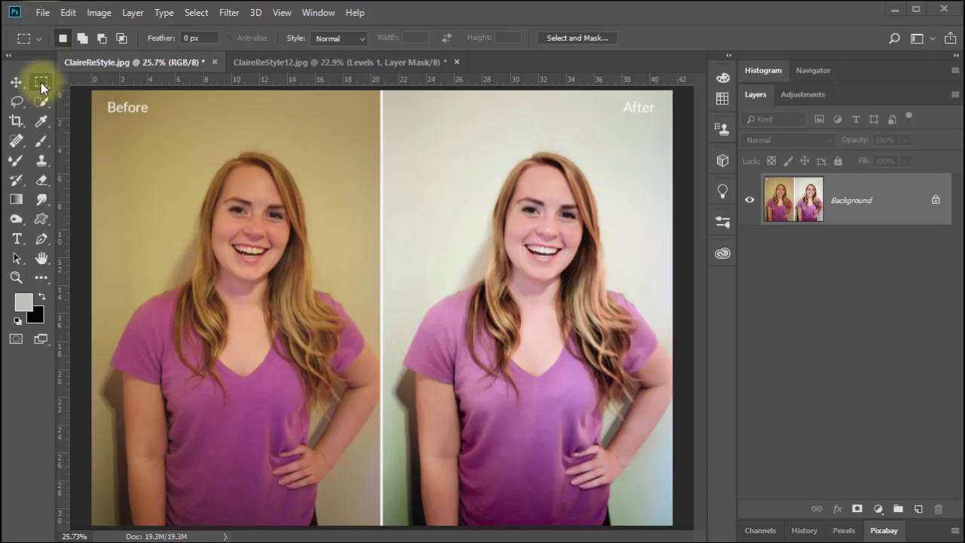
# Step: Select the Before half of ClaireReStyle.jpg with the Rectangular Marquee and crop the image to it
pyautogui.hotkey('ctrl', 'shift', 'd')
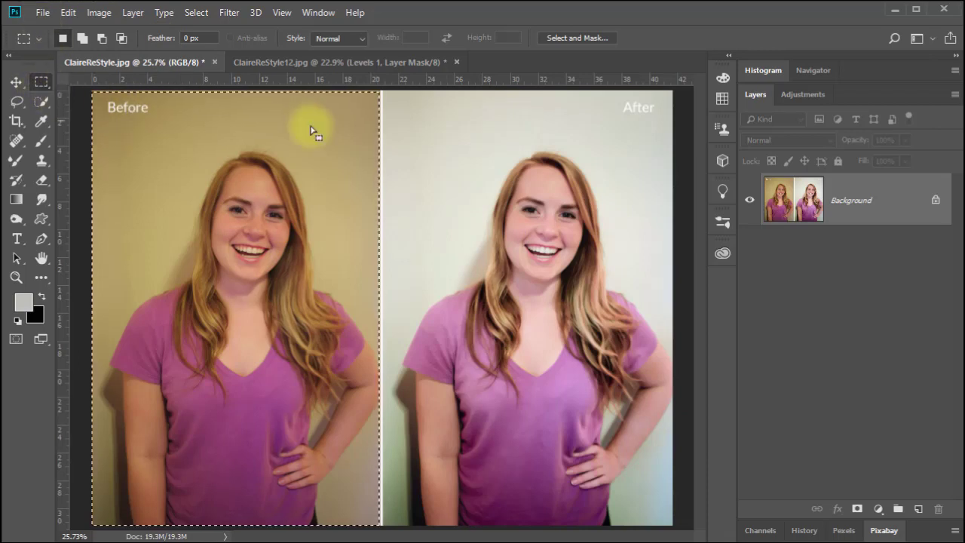
pyautogui.moveTo(68, 80); pyautogui.dragTo(379, 528)
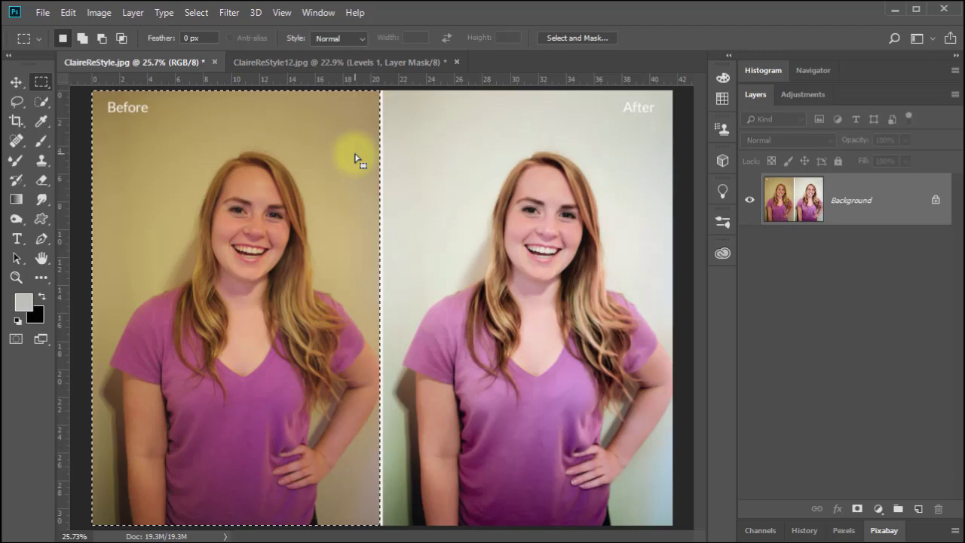
pyautogui.click(107, 15)
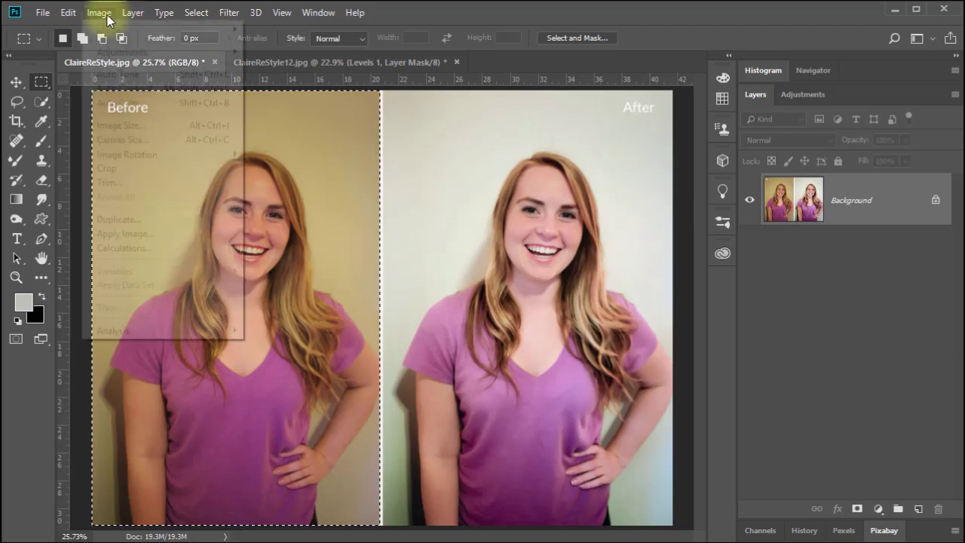
pyautogui.click(129, 172)
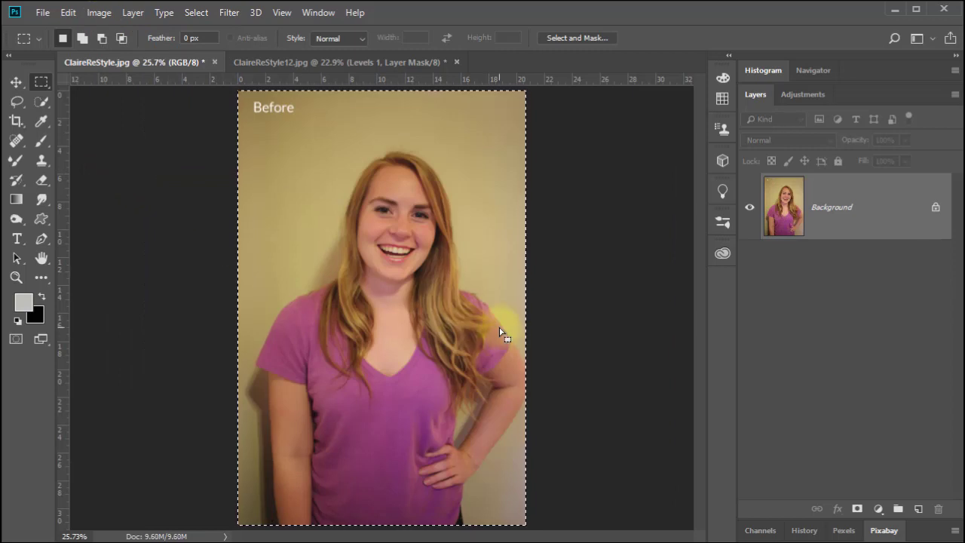
pyautogui.click(41, 14)
pyautogui.click(101, 181)
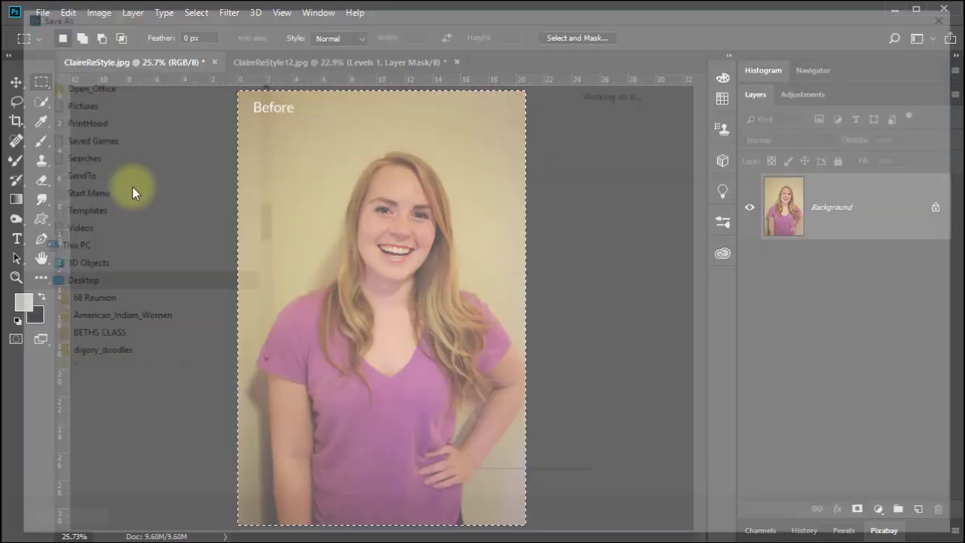
pyautogui.click(500, 338)
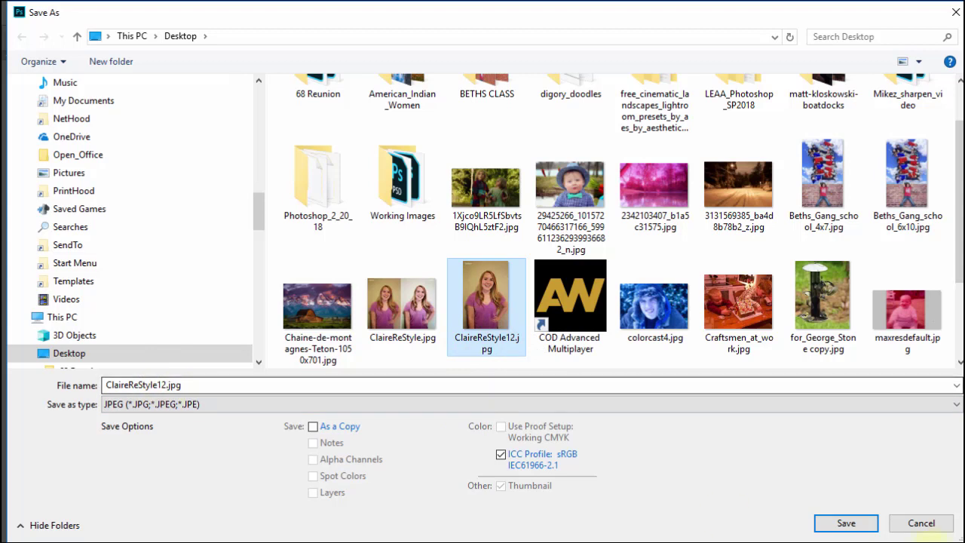
pyautogui.click(910, 528)
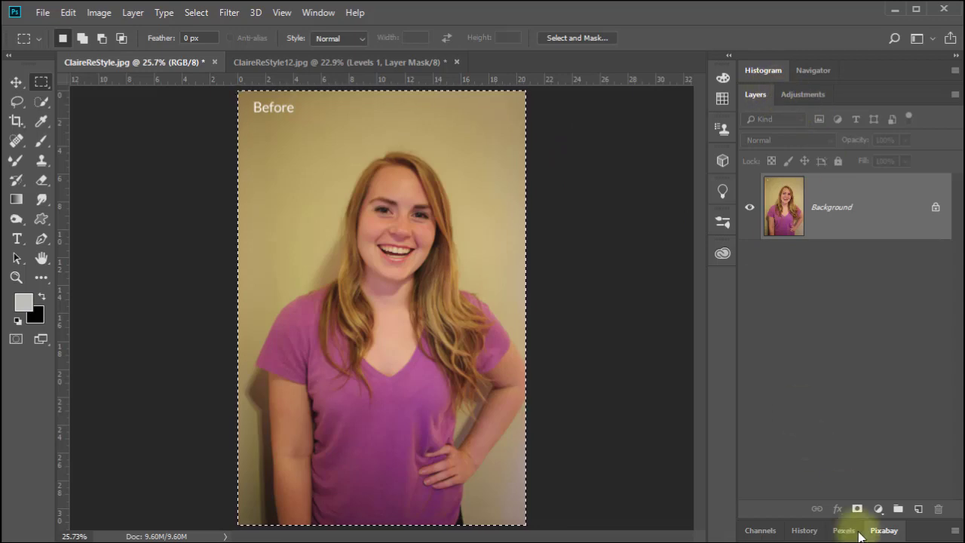
# Step: Return ClaireReStyle.jpg to its history state before the crop and deselect the Before half
pyautogui.click(803, 530)
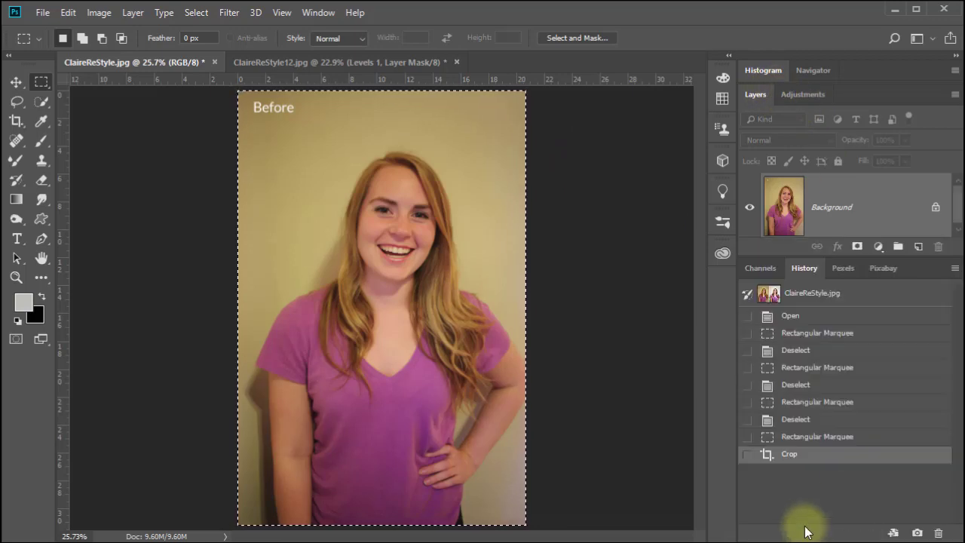
pyautogui.click(813, 439)
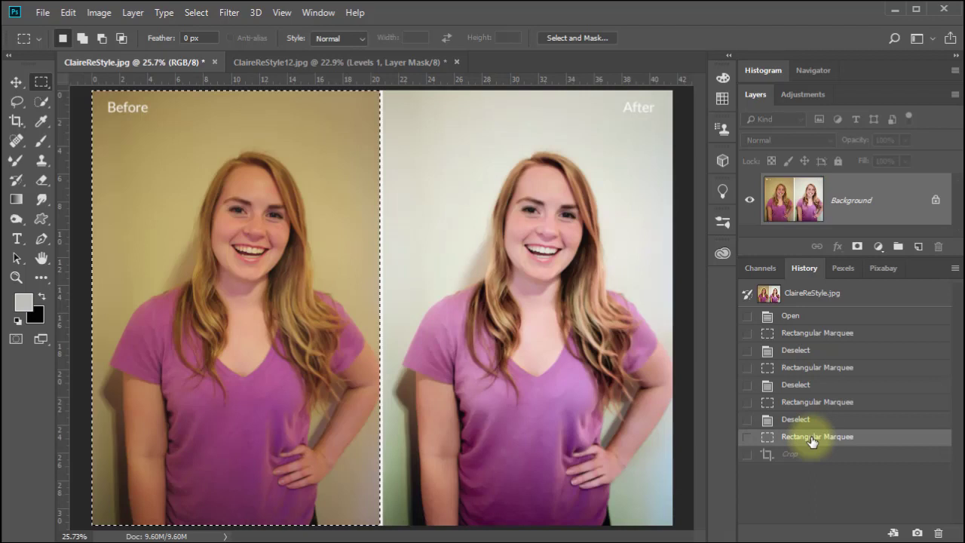
pyautogui.click(471, 270)
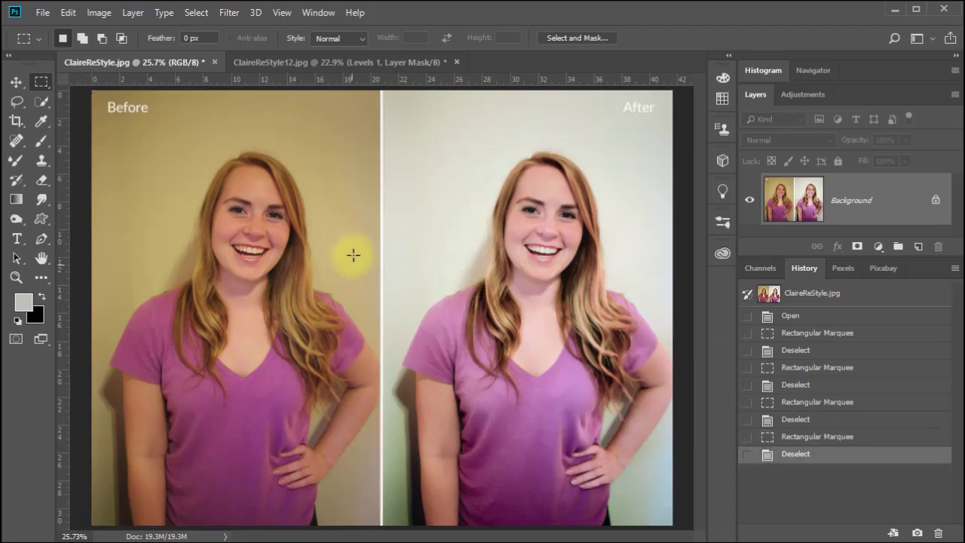
# Step: Open ClaireReStyle12.jpg from the Desktop folder
pyautogui.click(67, 12)
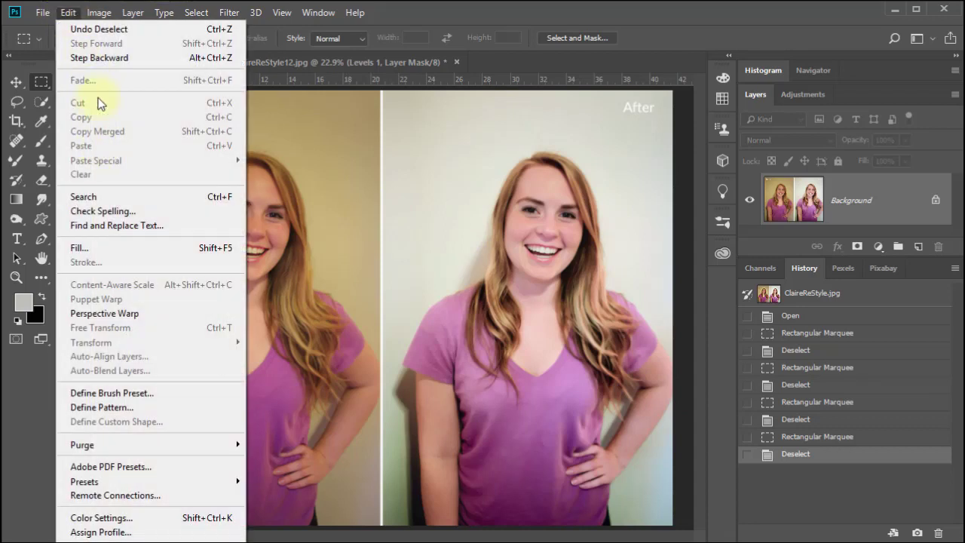
pyautogui.moveTo(43, 12)
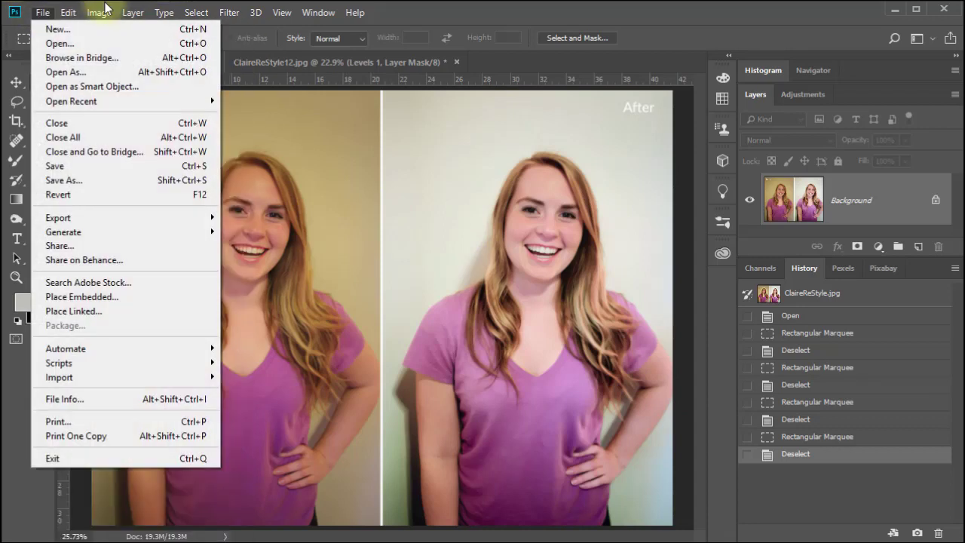
pyautogui.click(46, 43)
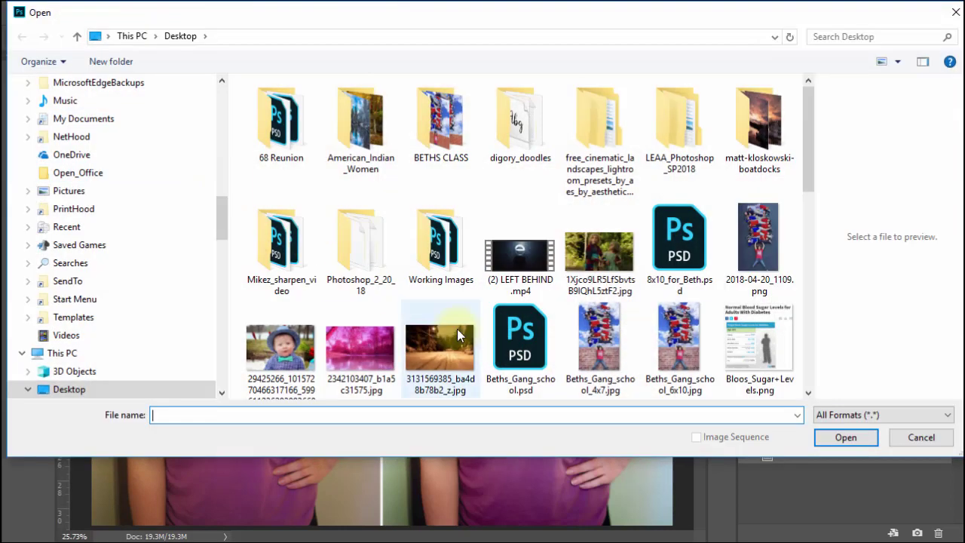
pyautogui.click(447, 321)
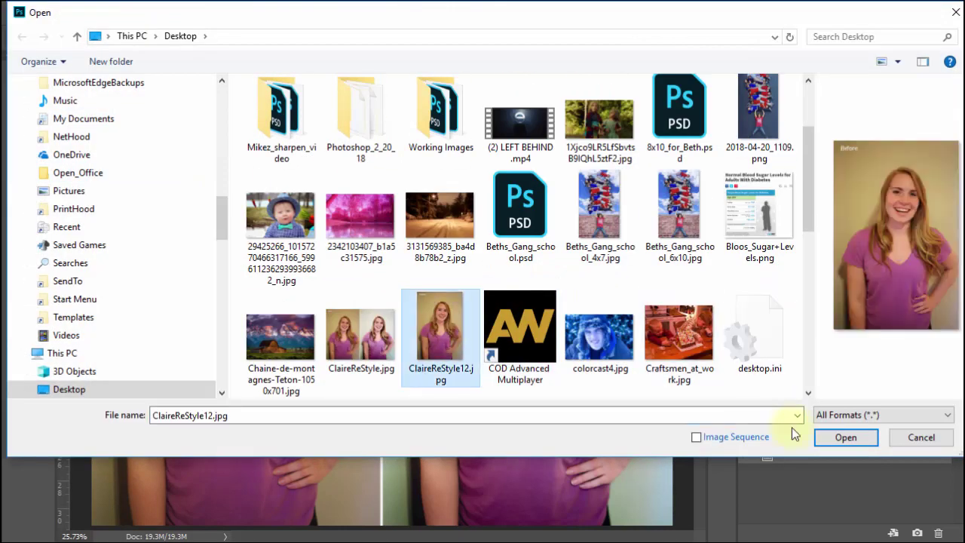
pyautogui.click(839, 441)
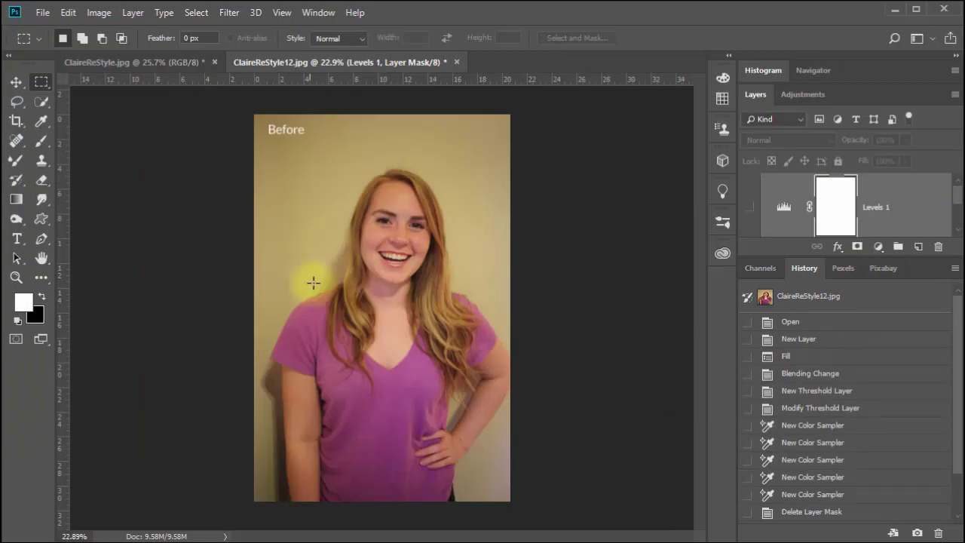
# Step: Compare the cropped portrait in ClaireReStyle12.jpg with the Before and After halves of ClaireReStyle.jpg
pyautogui.click(145, 60)
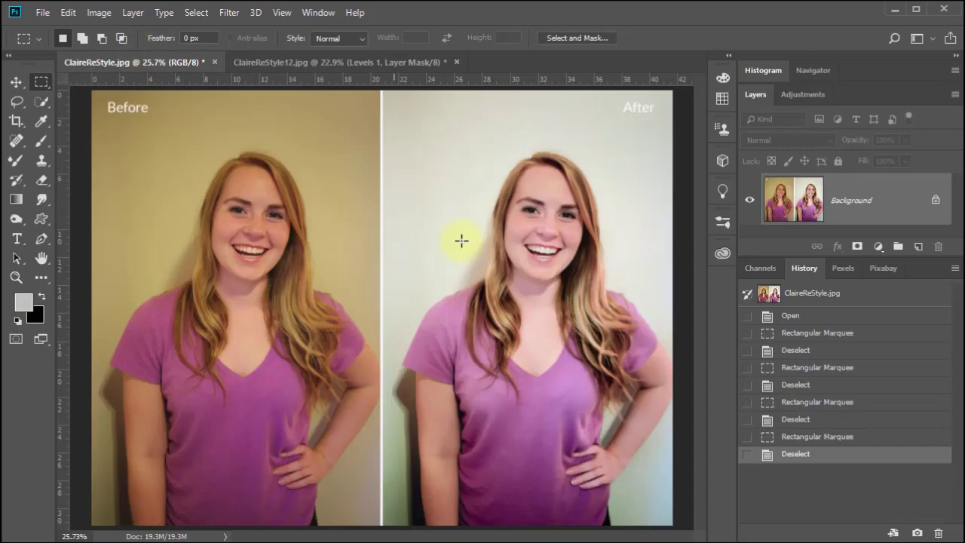
pyautogui.click(336, 62)
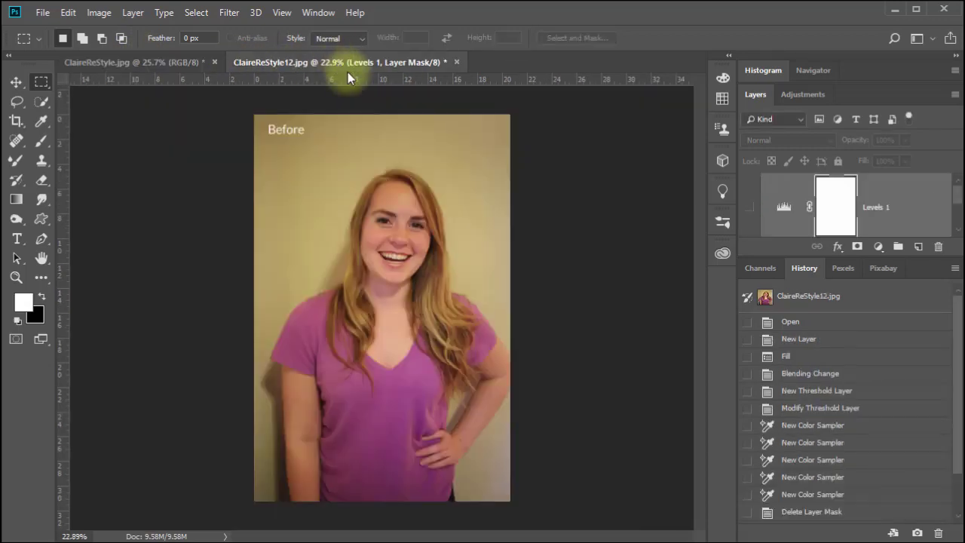
pyautogui.click(156, 63)
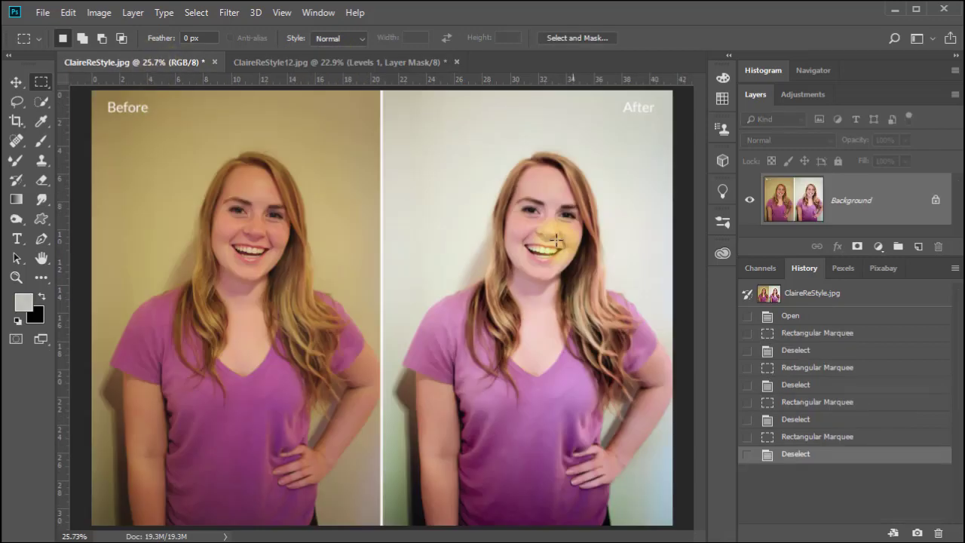
pyautogui.click(324, 63)
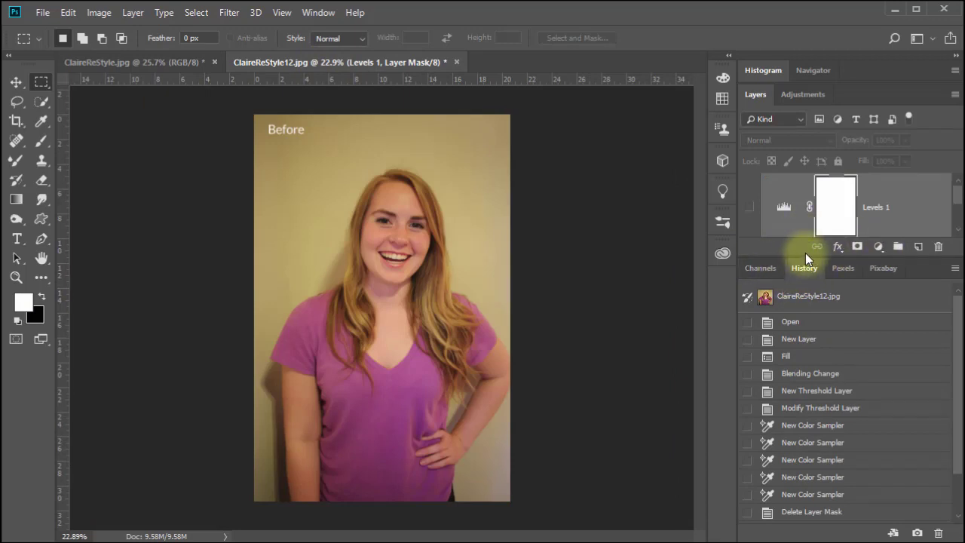
# Step: Delete the Levels 1 adjustment layer from ClaireReStyle12.jpg
pyautogui.moveTo(804, 255); pyautogui.dragTo(818, 450)
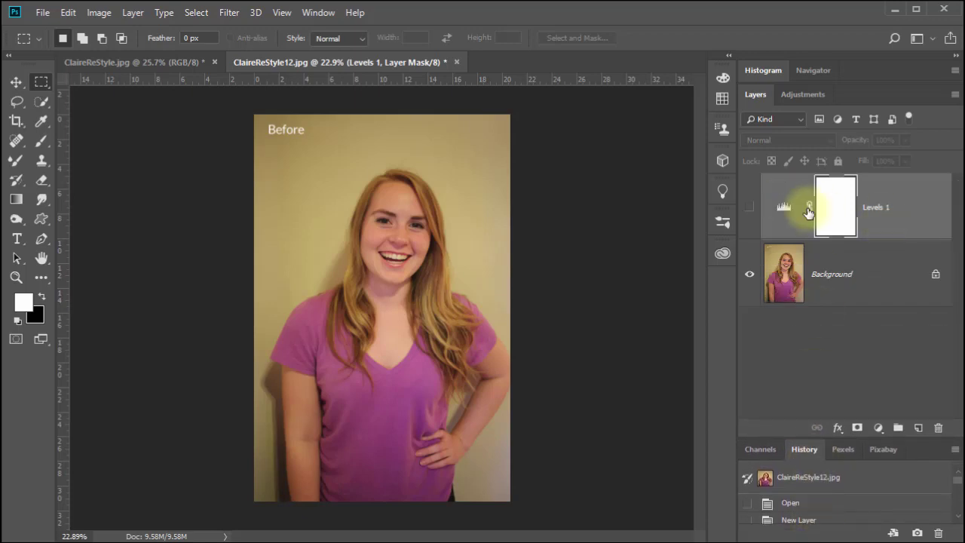
pyautogui.click(785, 209)
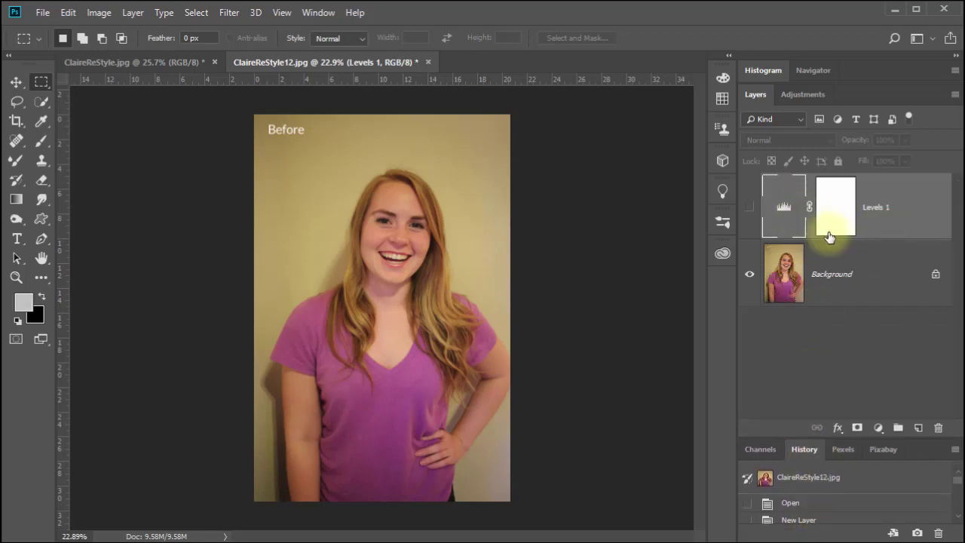
pyautogui.click(938, 533)
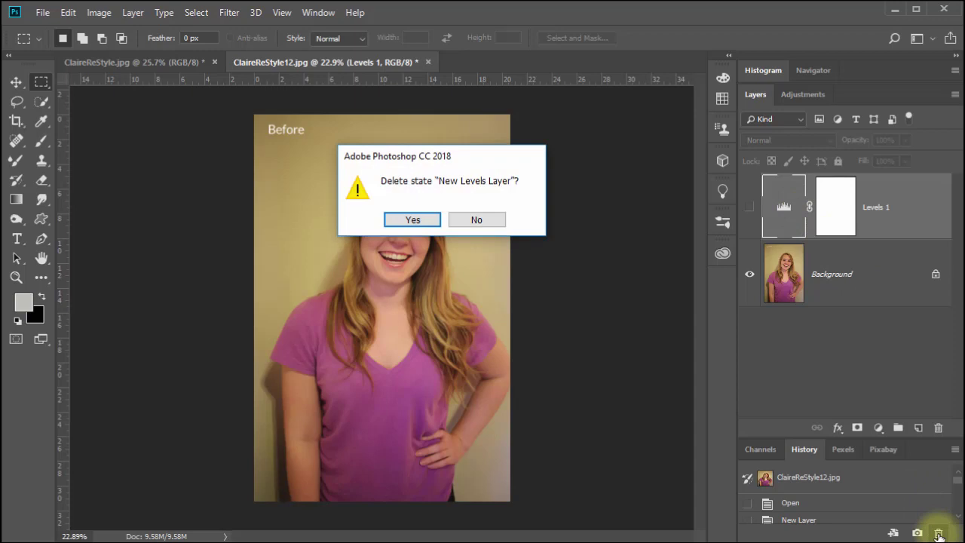
pyautogui.click(424, 219)
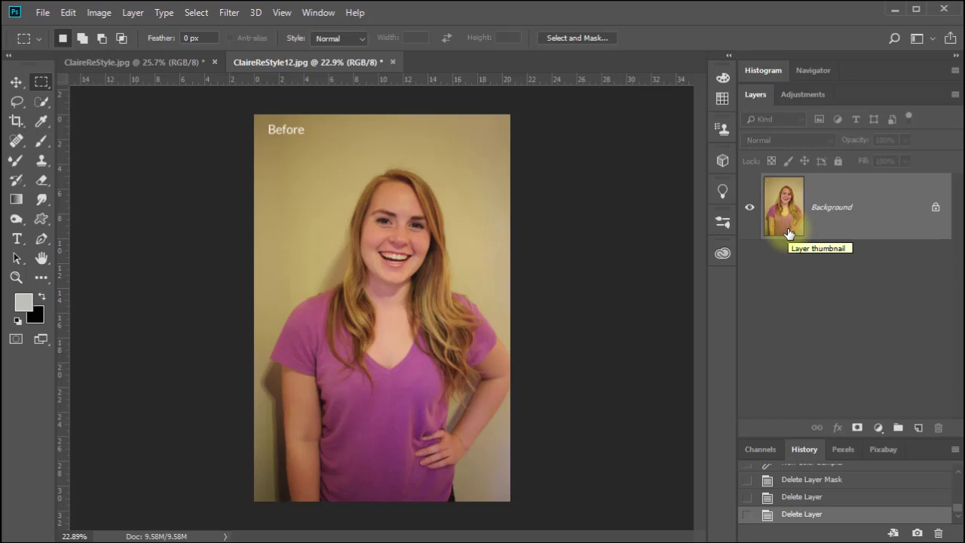
# Step: Add a new layer above the Background, fill it with 50% Gray at 100% opacity, and set its blend mode to Difference
pyautogui.click(919, 428)
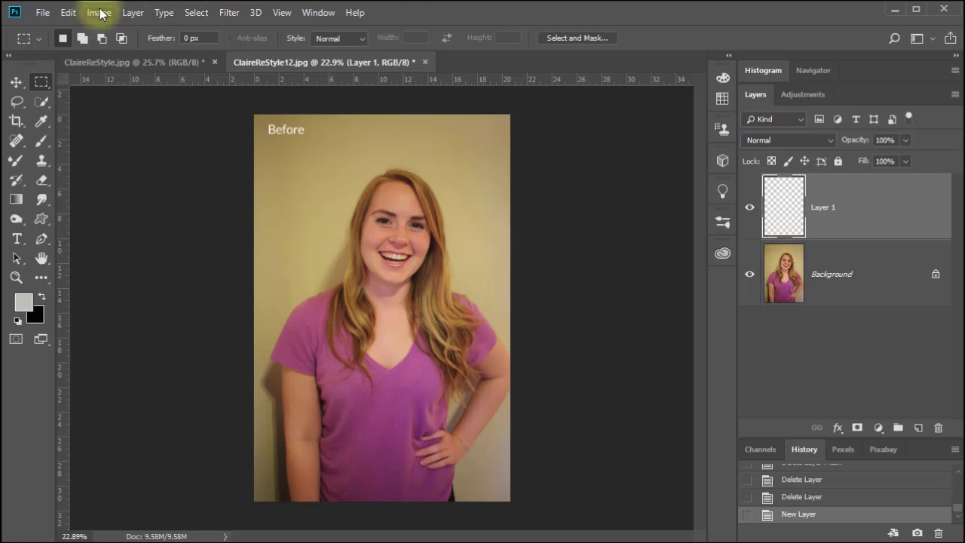
pyautogui.click(67, 12)
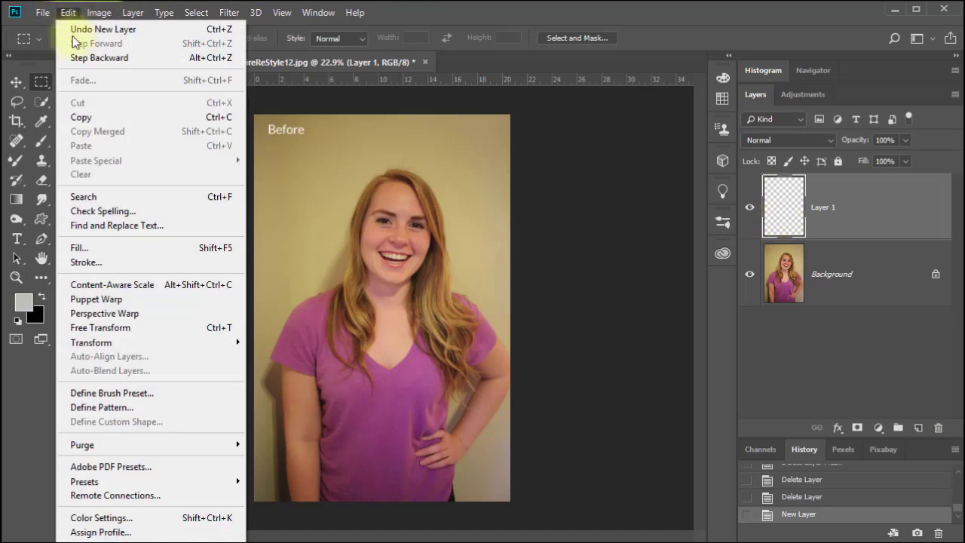
pyautogui.click(146, 249)
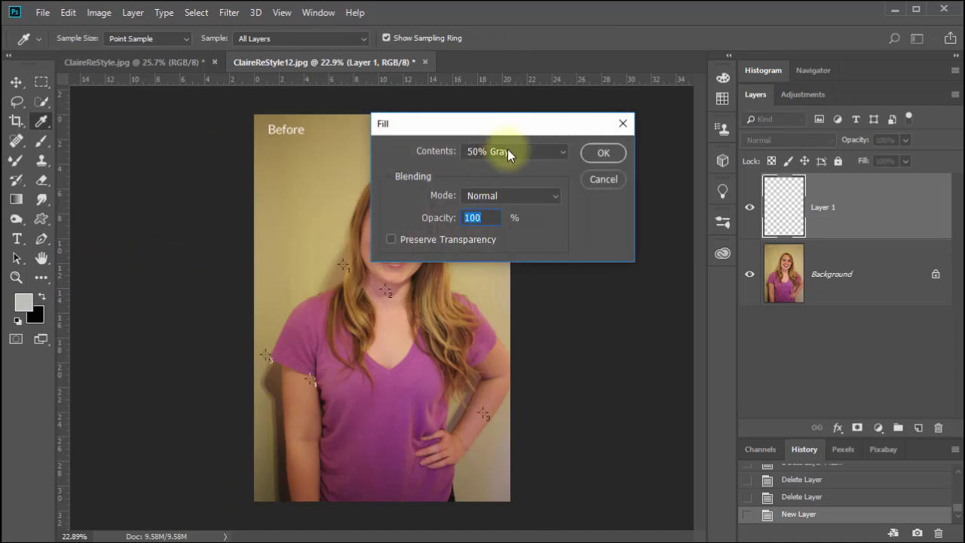
pyautogui.click(507, 151)
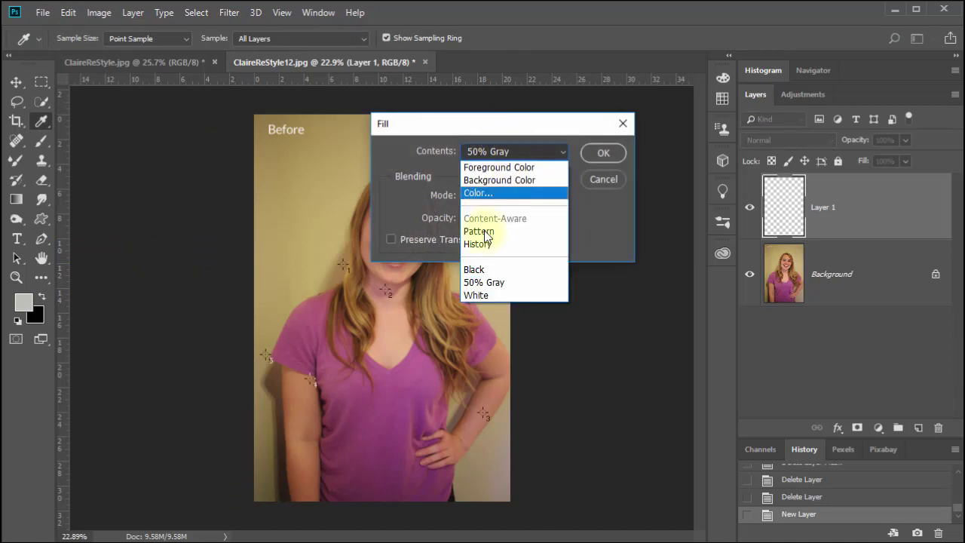
pyautogui.click(484, 282)
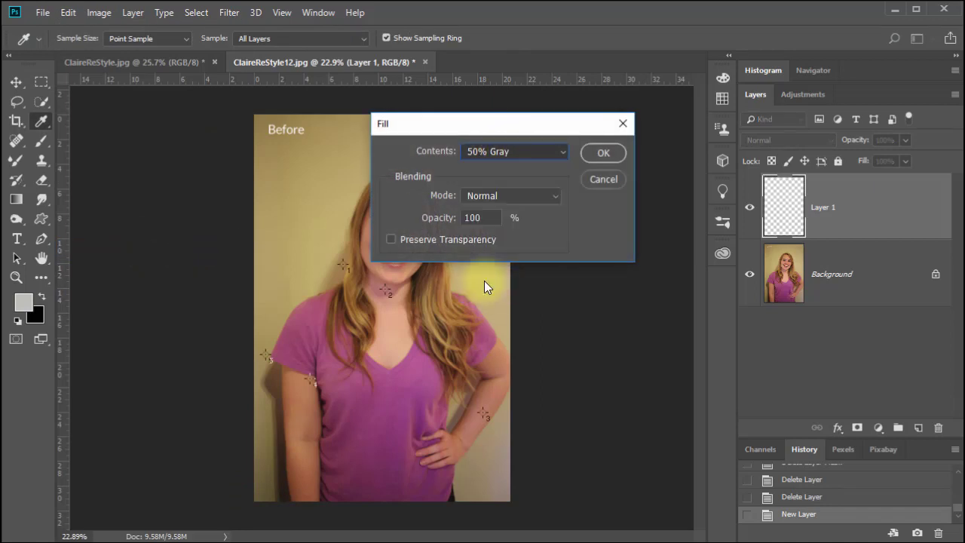
pyautogui.click(606, 158)
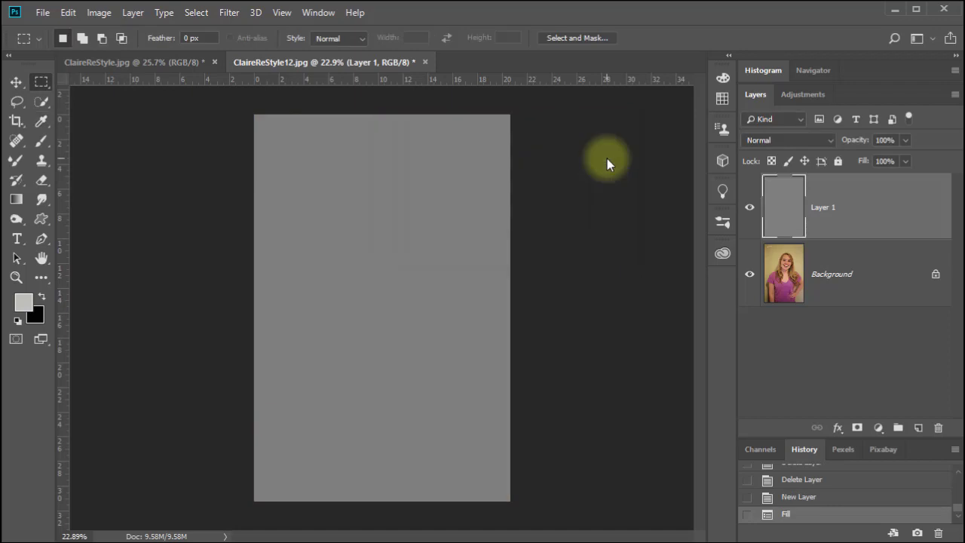
pyautogui.click(770, 140)
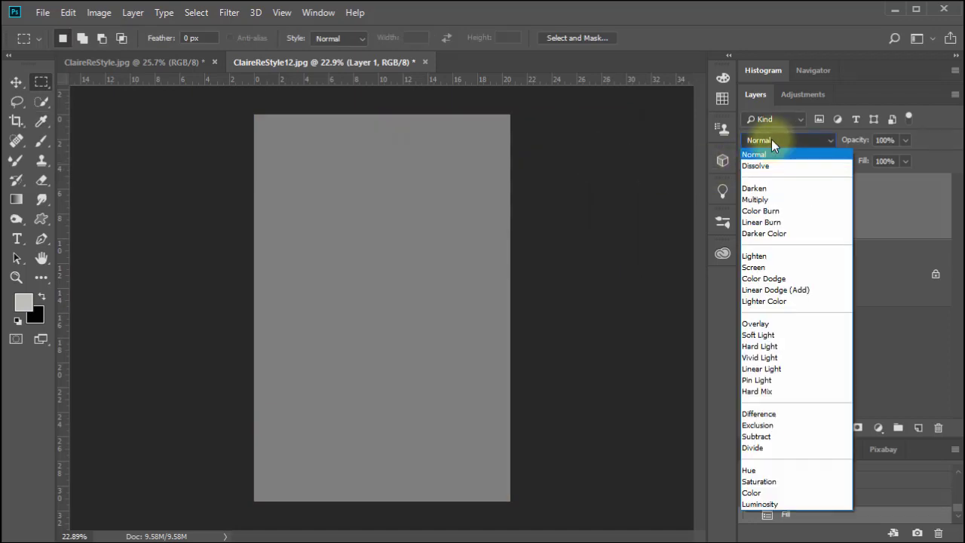
pyautogui.click(759, 414)
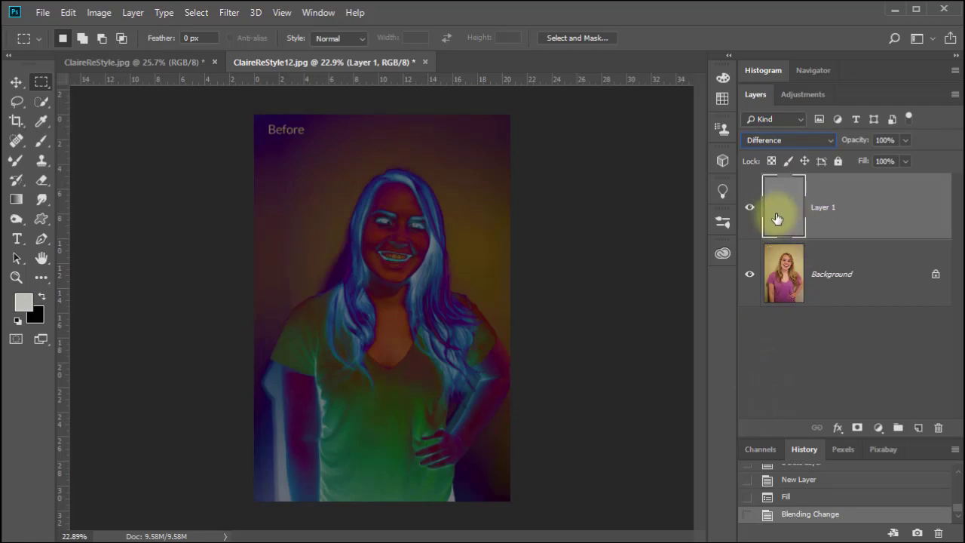
# Step: Undock and close the Adjustments panel, then reopen it and dock it beside the Layers panel
pyautogui.click(814, 93)
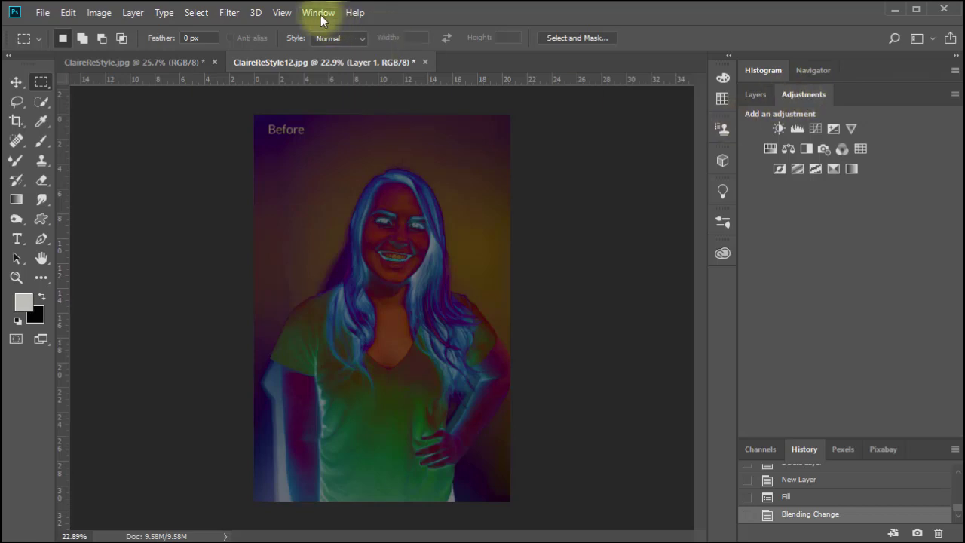
pyautogui.moveTo(807, 95); pyautogui.dragTo(453, 133)
pyautogui.click(572, 117)
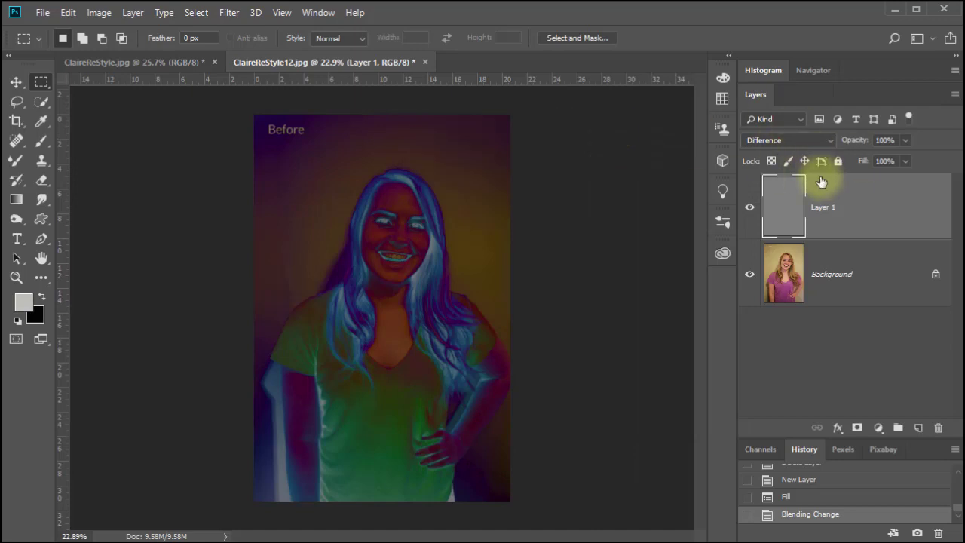
pyautogui.click(326, 15)
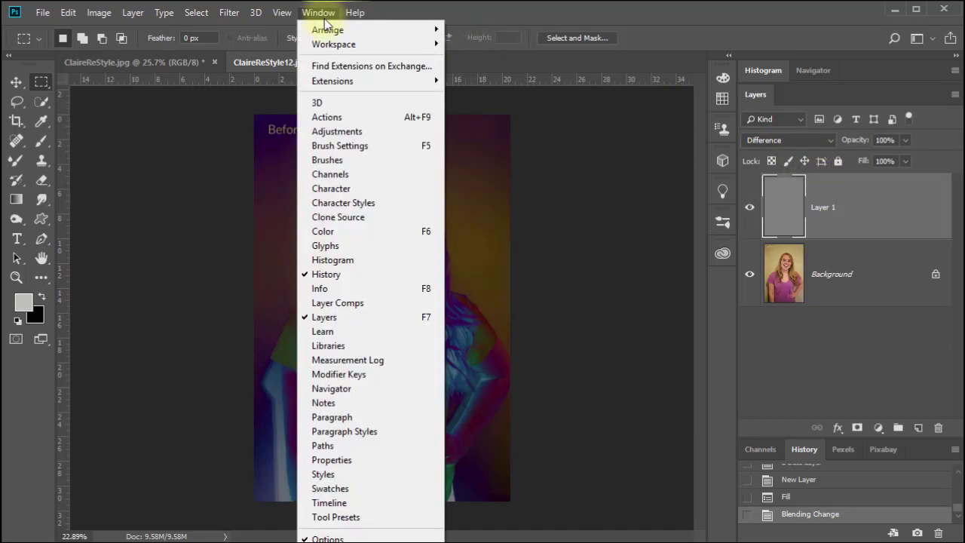
pyautogui.click(336, 132)
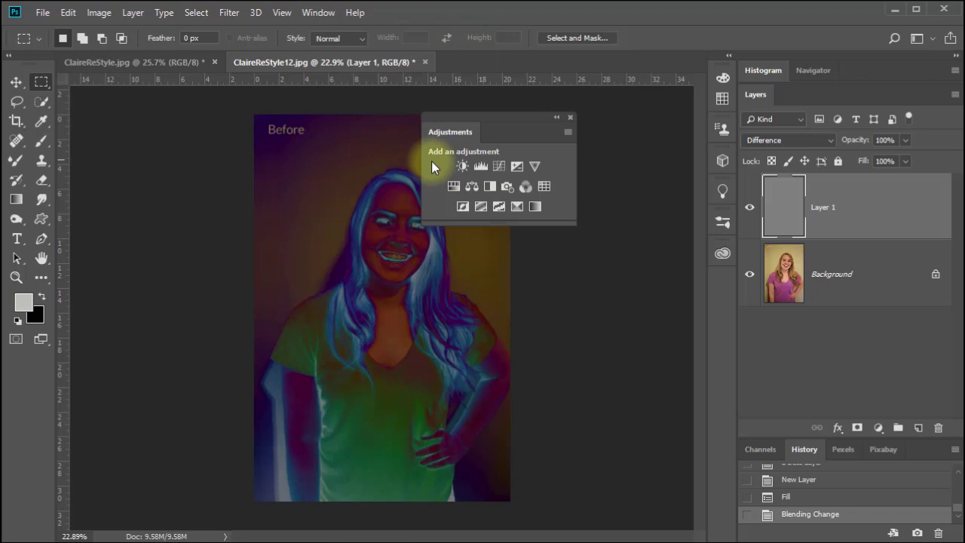
pyautogui.moveTo(429, 133); pyautogui.dragTo(802, 108)
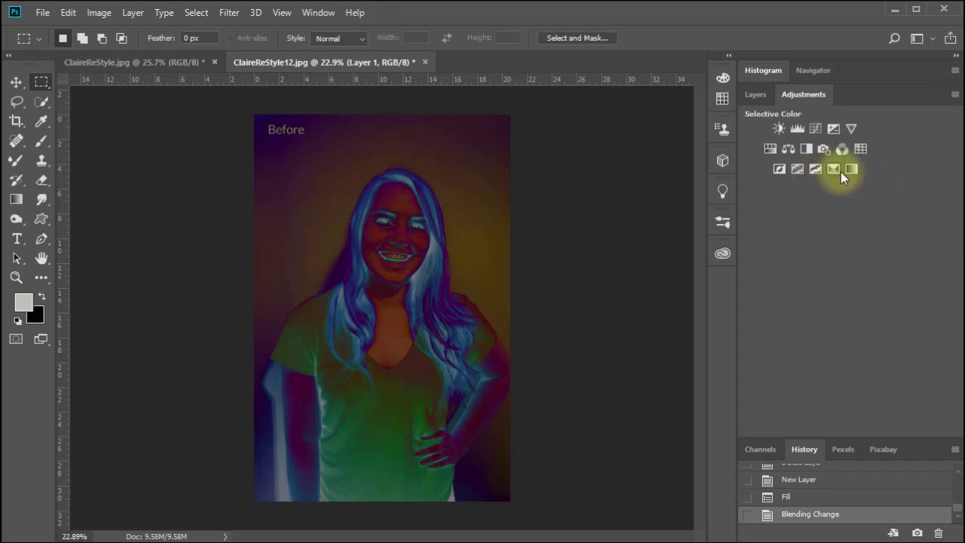
# Step: Add a Threshold adjustment layer above the gray Difference layer and set its Threshold Level to 25
pyautogui.click(815, 170)
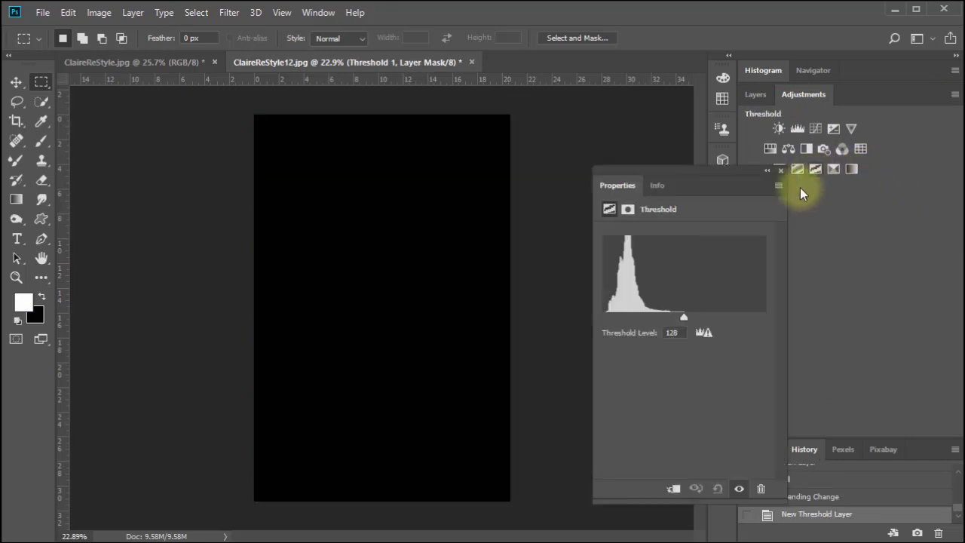
pyautogui.moveTo(684, 317); pyautogui.dragTo(618, 319)
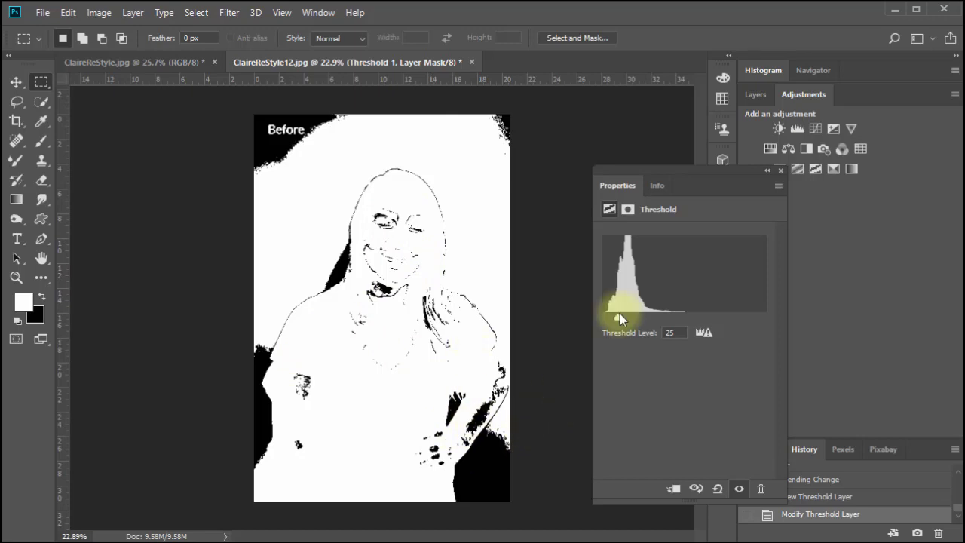
pyautogui.moveTo(618, 320); pyautogui.dragTo(618, 320)
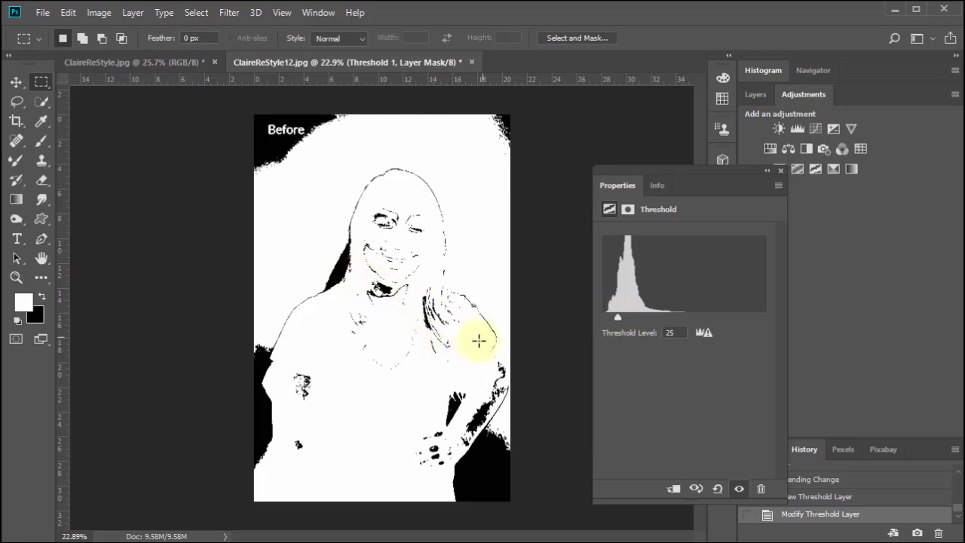
# Step: Try a Threshold Level of 21, and return it to 25
pyautogui.moveTo(618, 319); pyautogui.dragTo(616, 319)
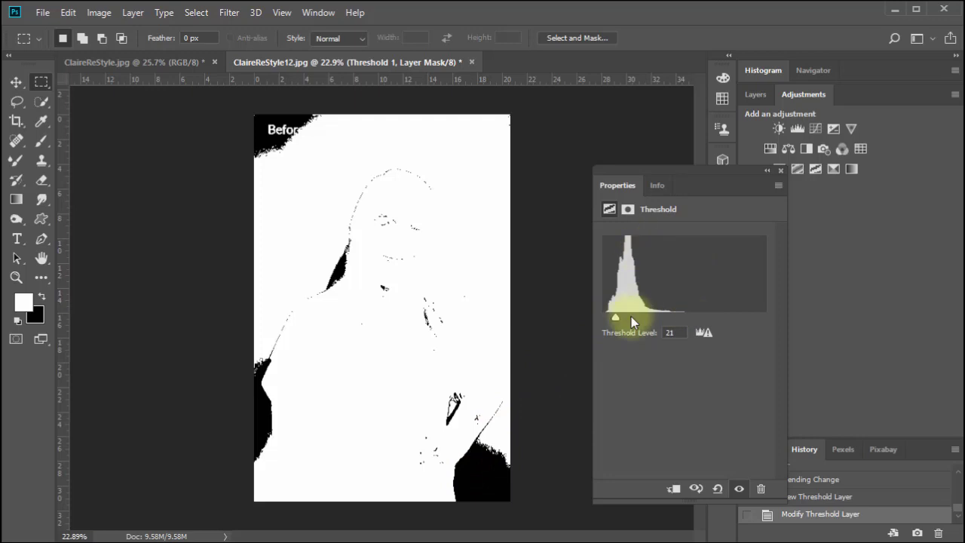
pyautogui.moveTo(614, 317); pyautogui.dragTo(618, 317)
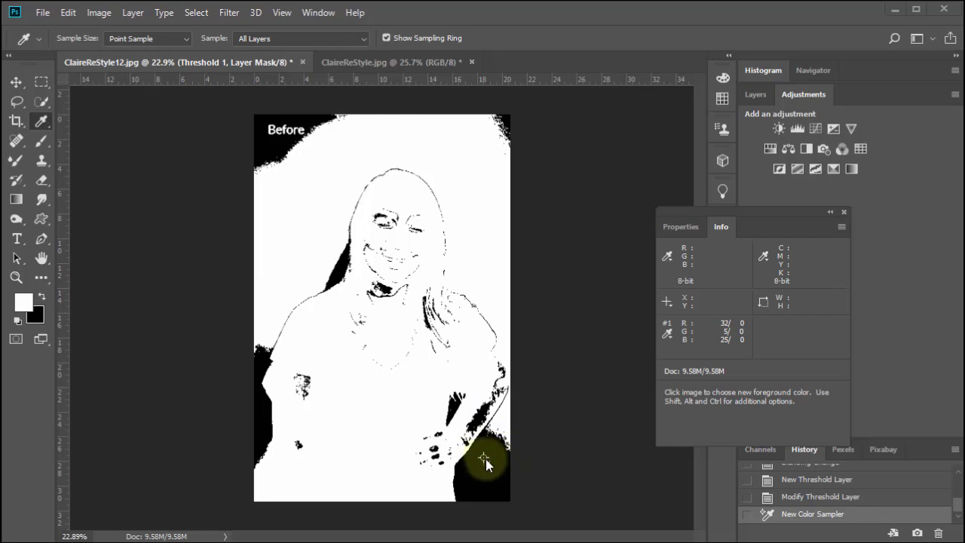
# Step: Delete color sampler 1 by moving it out of the image
pyautogui.press('ctrl')
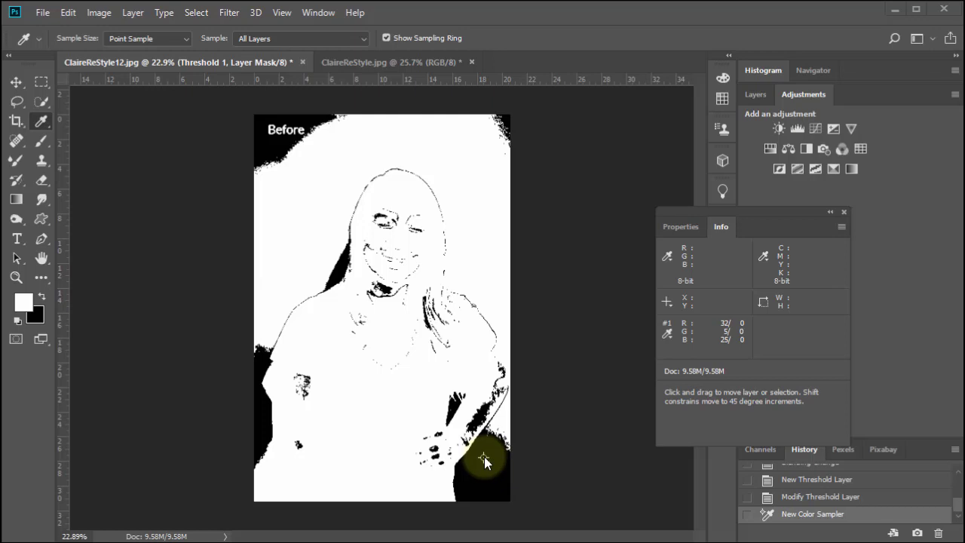
pyautogui.press('shift')
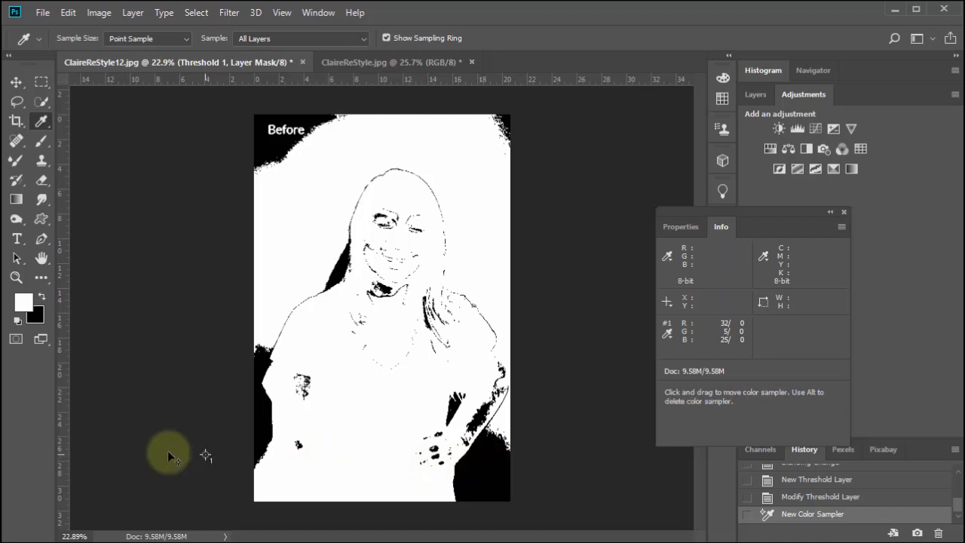
pyautogui.moveTo(33, 477); pyautogui.dragTo(46, 475)
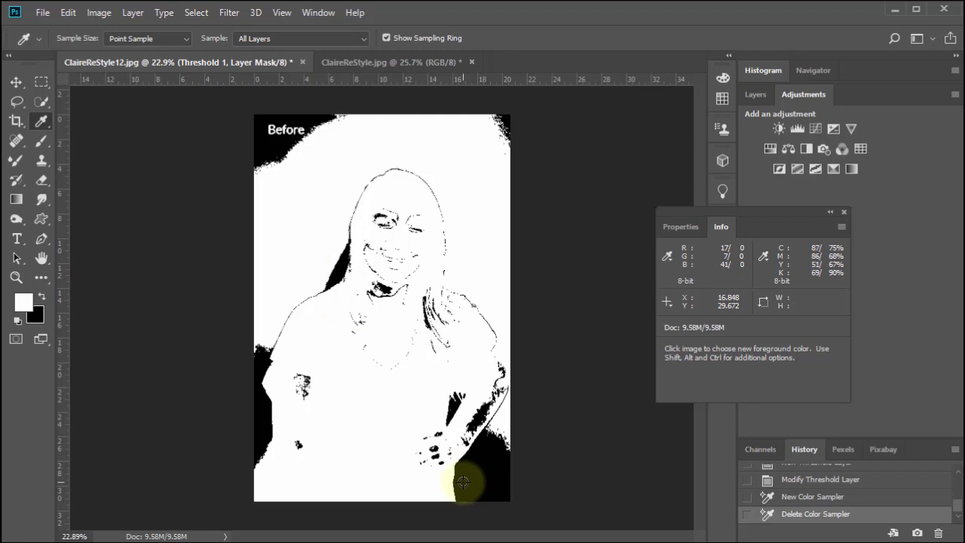
# Step: Place four color samplers on the black areas beside the hip, on the forearm, in the gap between arm and torso, and on the neck
pyautogui.press('shift')
pyautogui.keyDown('shift'); pyautogui.click(463, 483); pyautogui.keyUp('shift')
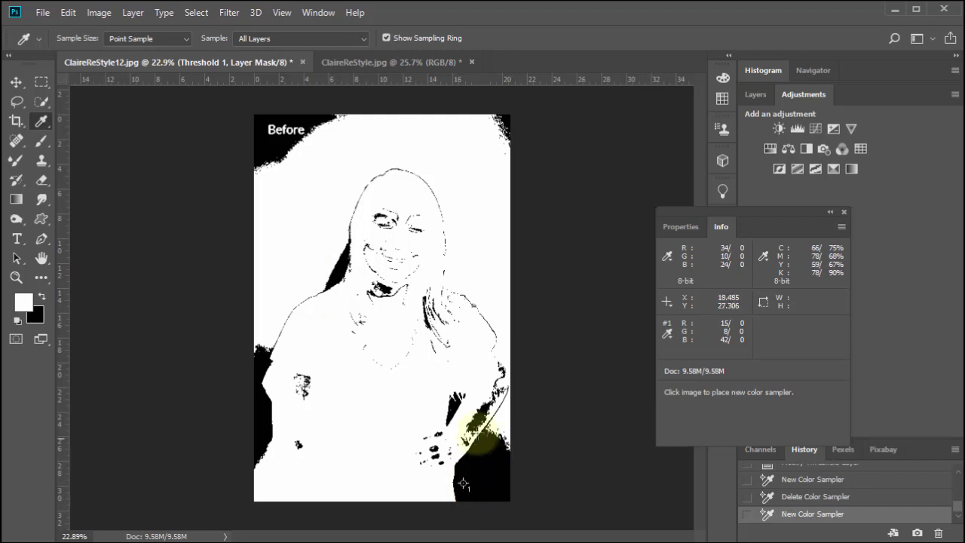
pyautogui.keyDown('shift'); pyautogui.click(480, 419); pyautogui.keyUp('shift')
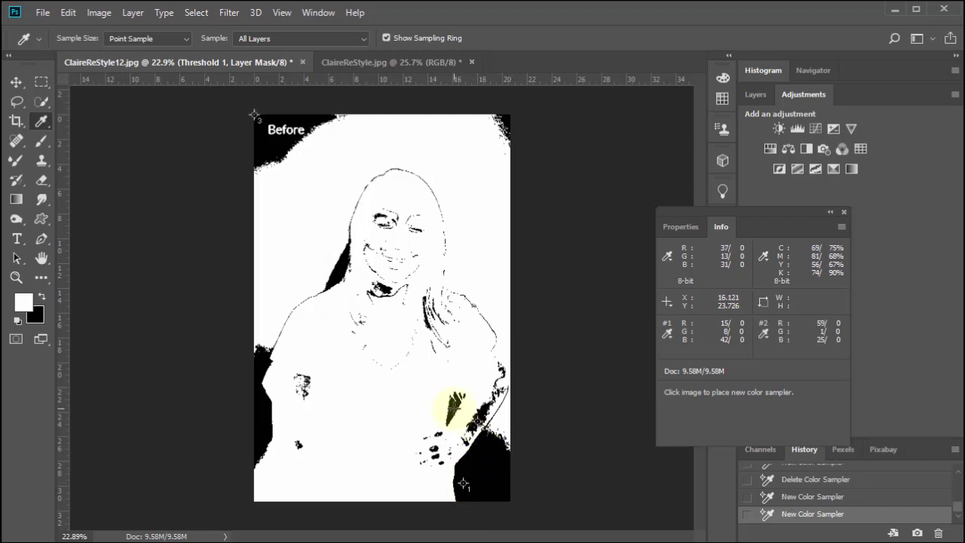
pyautogui.keyDown('shift'); pyautogui.click(455, 411); pyautogui.keyUp('shift')
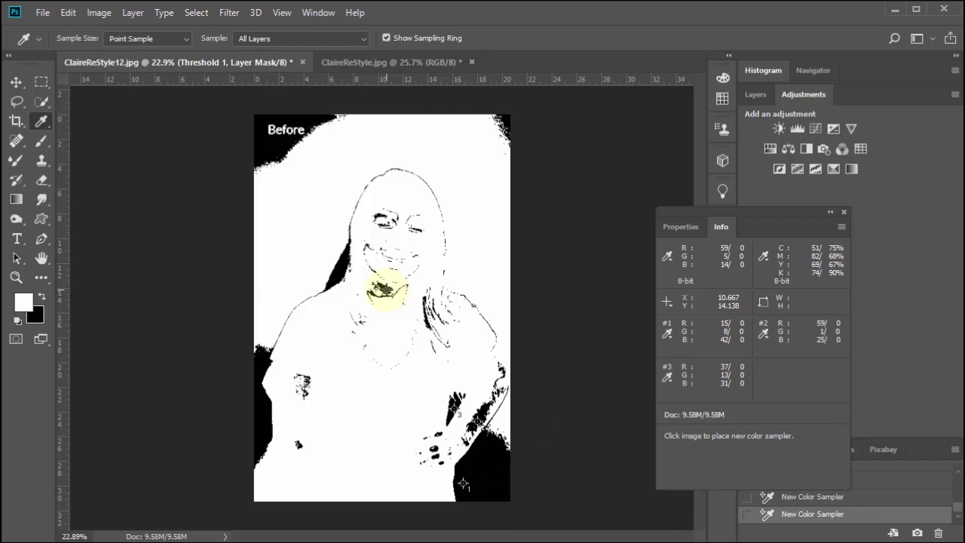
pyautogui.keyDown('shift'); pyautogui.click(385, 288); pyautogui.keyUp('shift')
# Step: Place color samplers 5 to 7 on the black areas beside the hair, on the wall by the arm, and below the Before label
pyautogui.keyDown('shift'); pyautogui.click(341, 266); pyautogui.keyUp('shift')
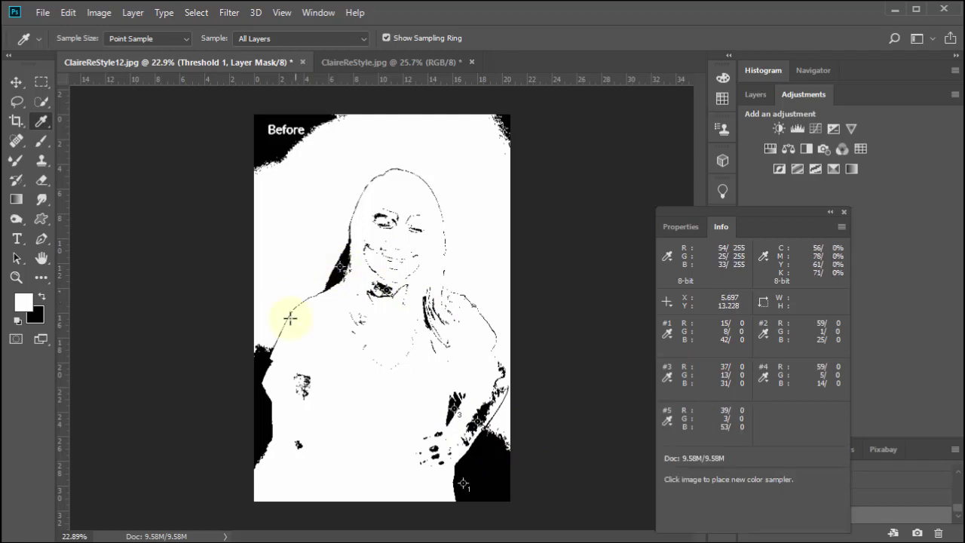
pyautogui.keyDown('shift'); pyautogui.click(261, 410); pyautogui.keyUp('shift')
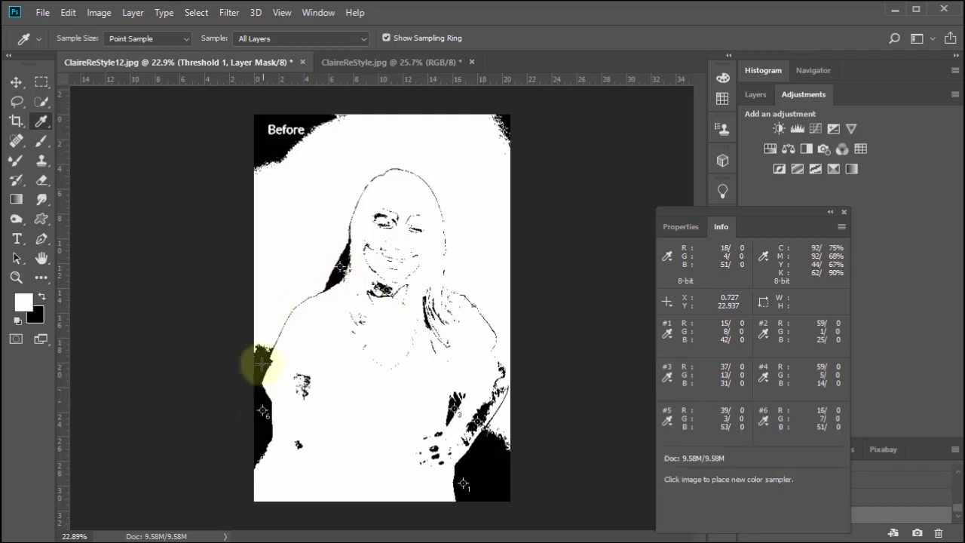
pyautogui.keyDown('shift'); pyautogui.click(274, 147); pyautogui.keyUp('shift')
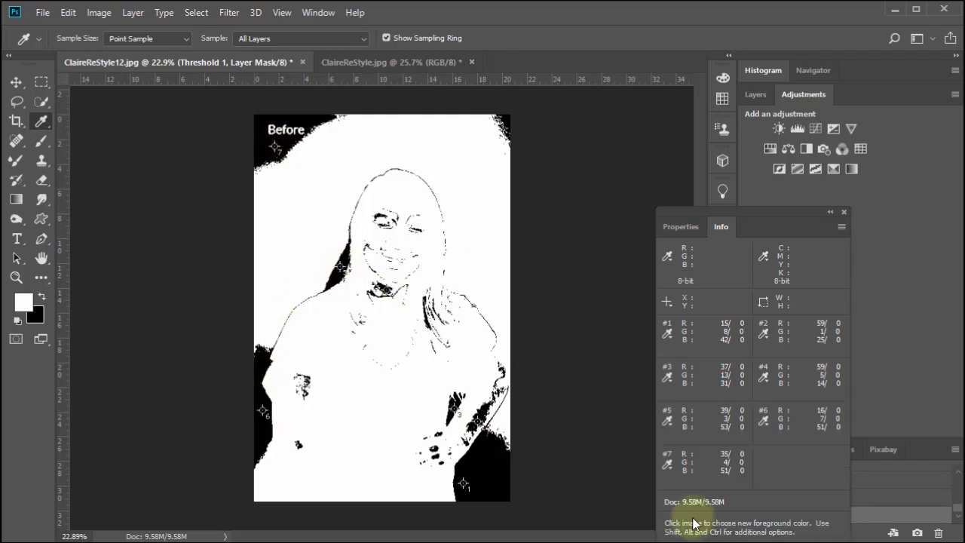
# Step: Close the Info panel, and delete the last three New Color Sampler states from the history
pyautogui.click(844, 213)
pyautogui.click(756, 94)
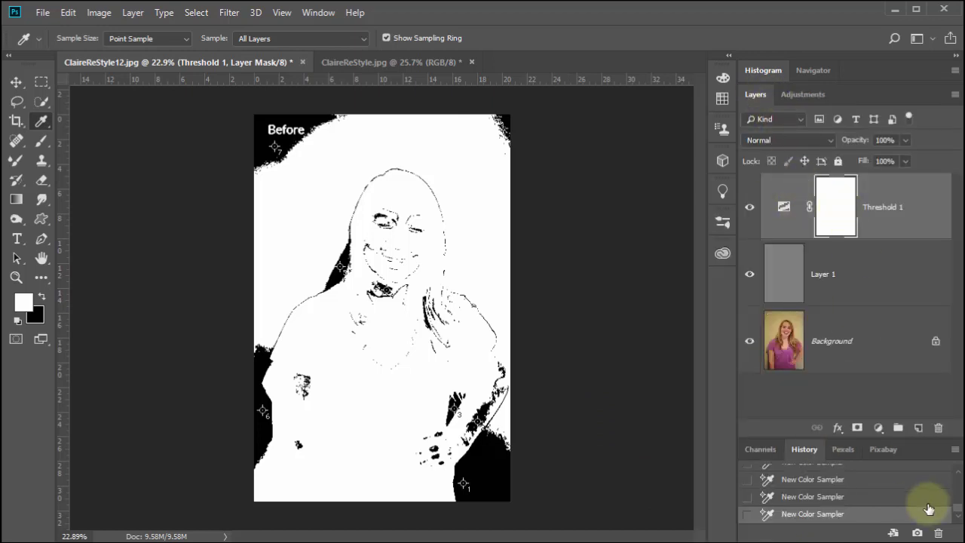
pyautogui.click(937, 532)
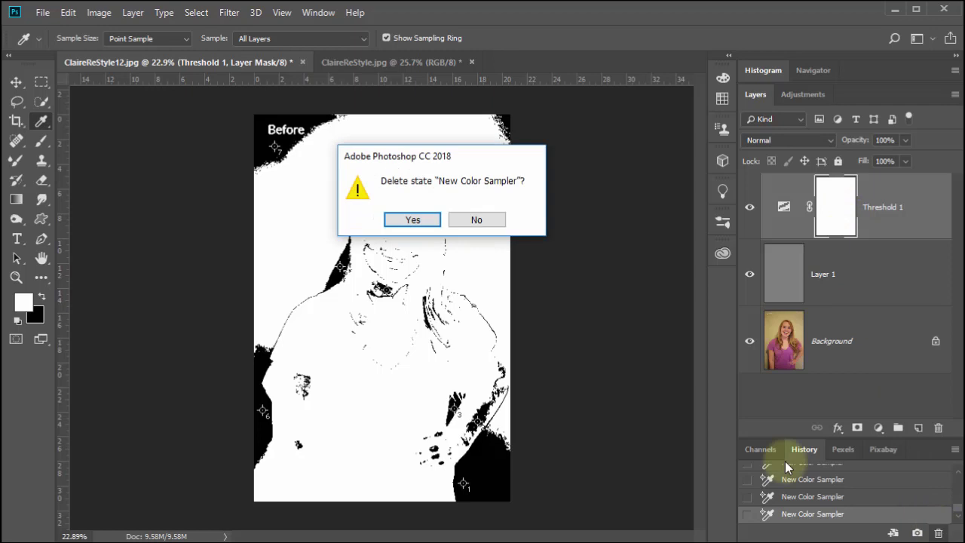
pyautogui.click(408, 220)
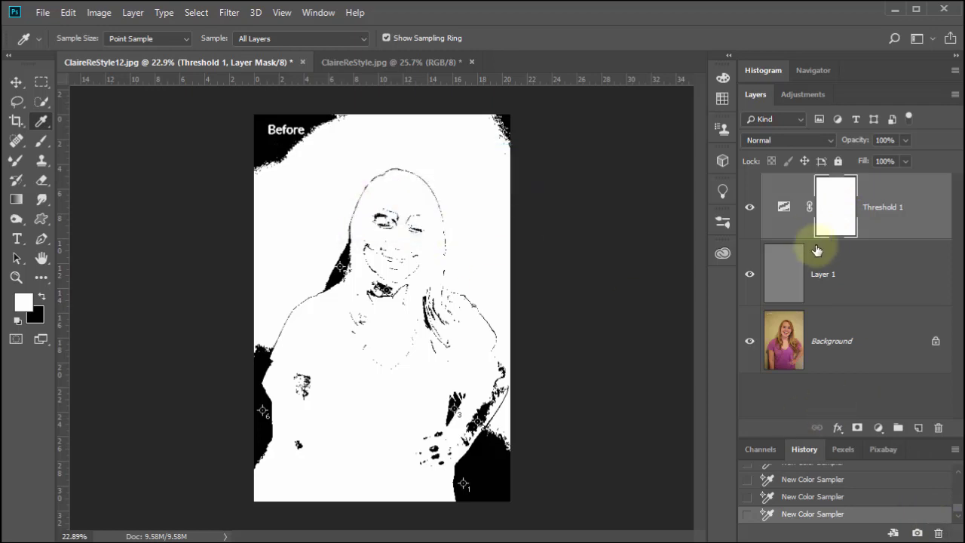
pyautogui.click(940, 533)
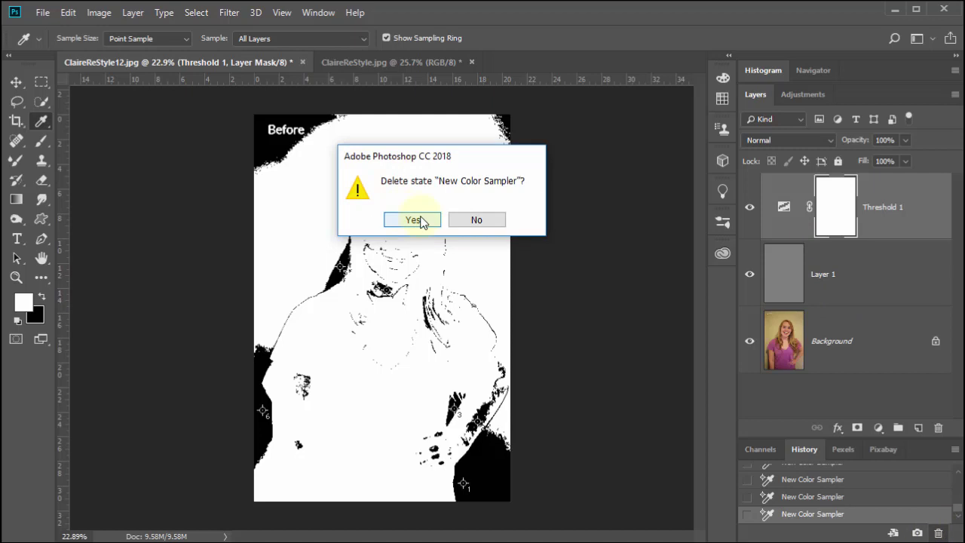
pyautogui.click(413, 220)
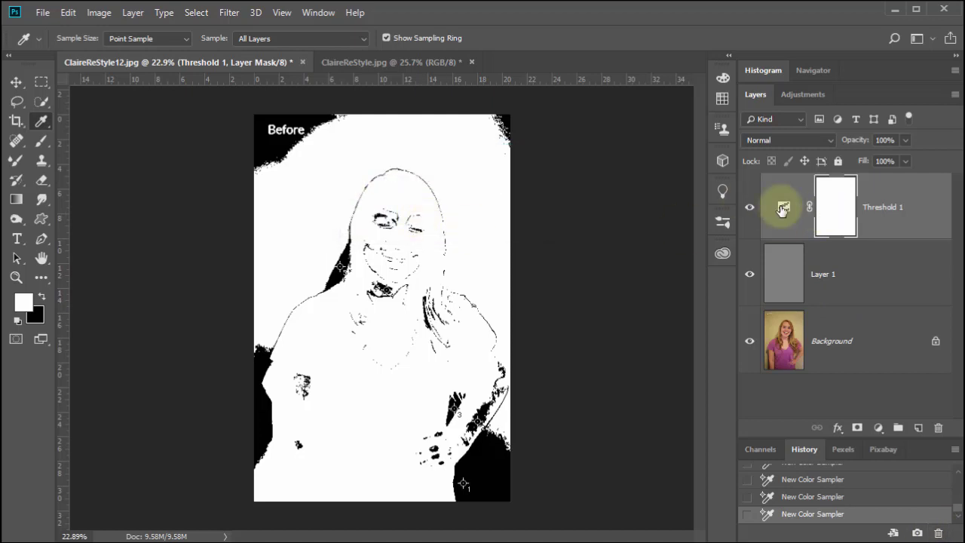
pyautogui.click(786, 184)
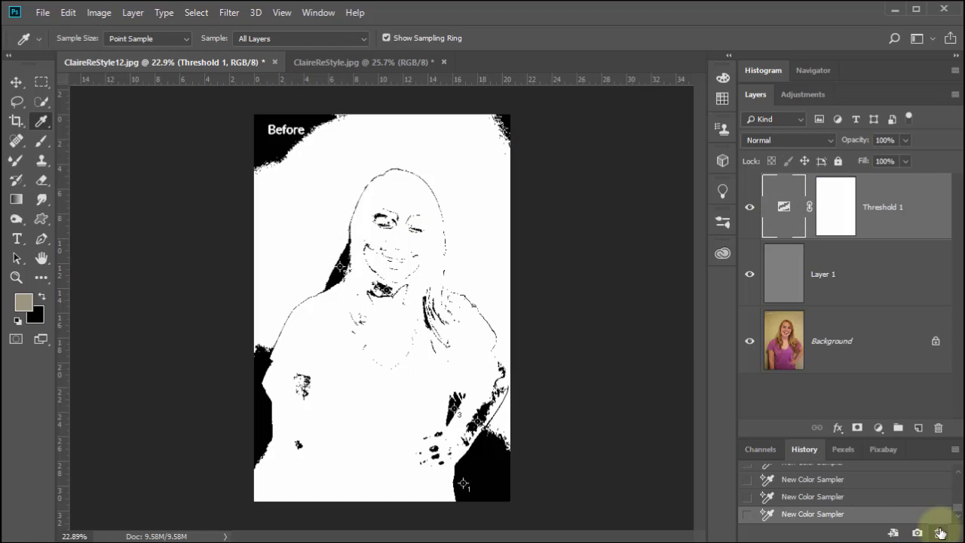
pyautogui.click(940, 533)
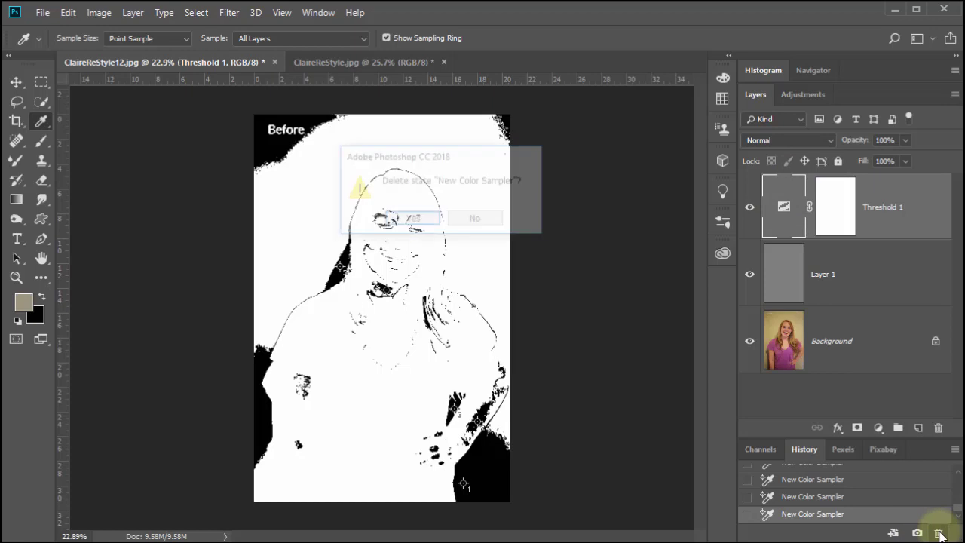
pyautogui.click(403, 225)
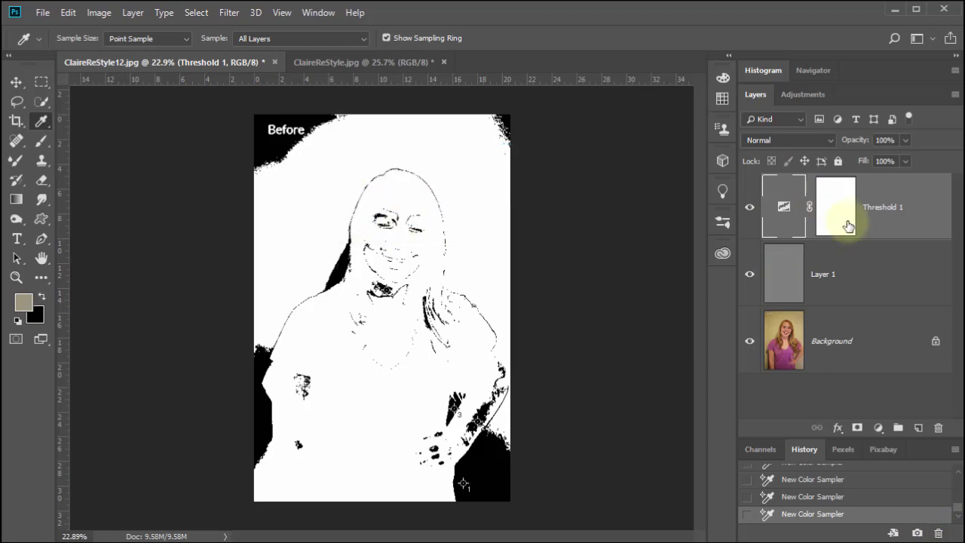
# Step: Try deleting the Threshold and gray layers, and revert the history to the last New Color Sampler state
pyautogui.press('Delete')
pyautogui.press('Delete')
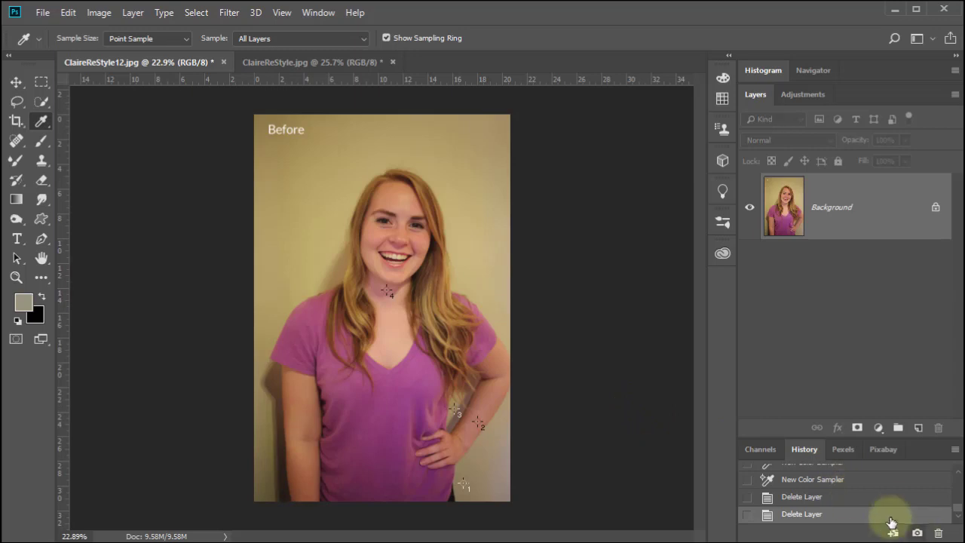
pyautogui.scroll(1, 956, 514)
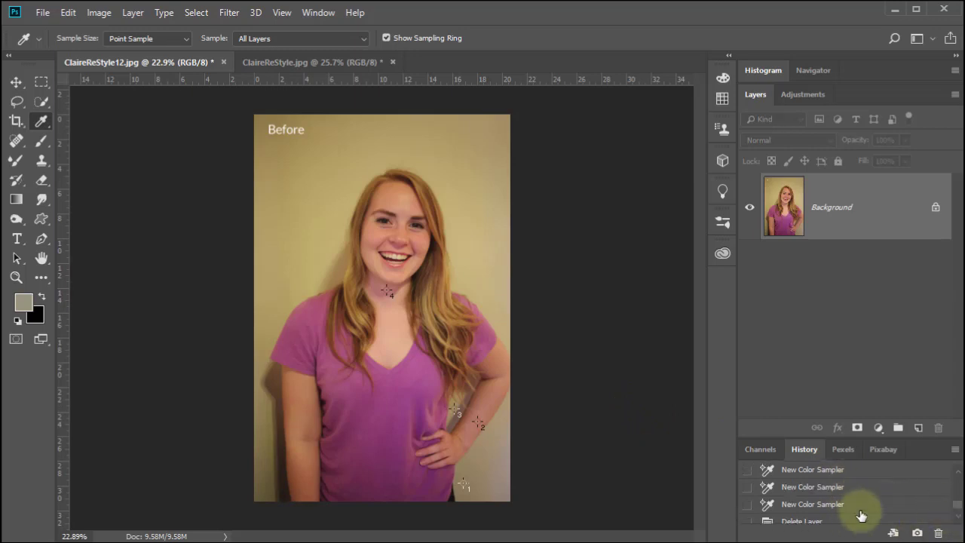
pyautogui.scroll(1, 956, 509)
pyautogui.scroll(-1, 956, 509)
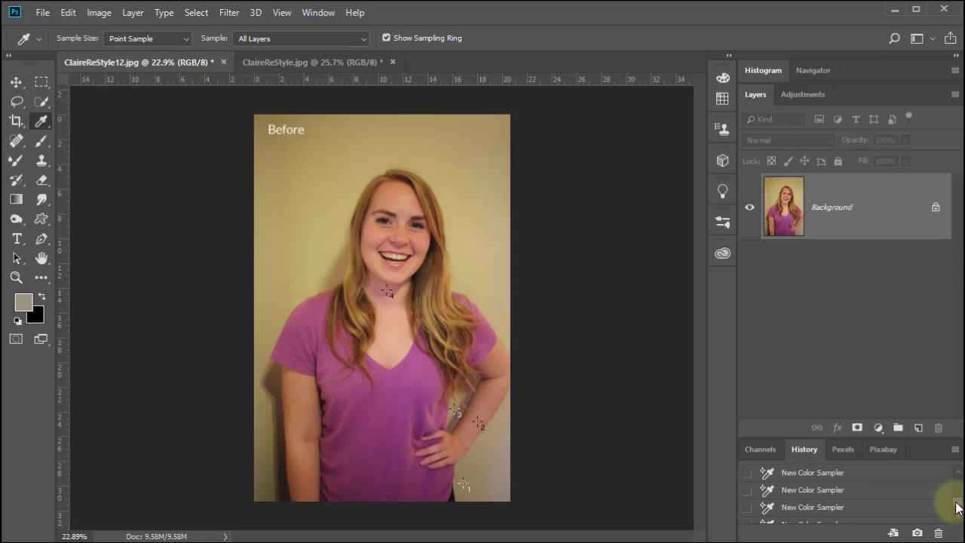
pyautogui.click(827, 501)
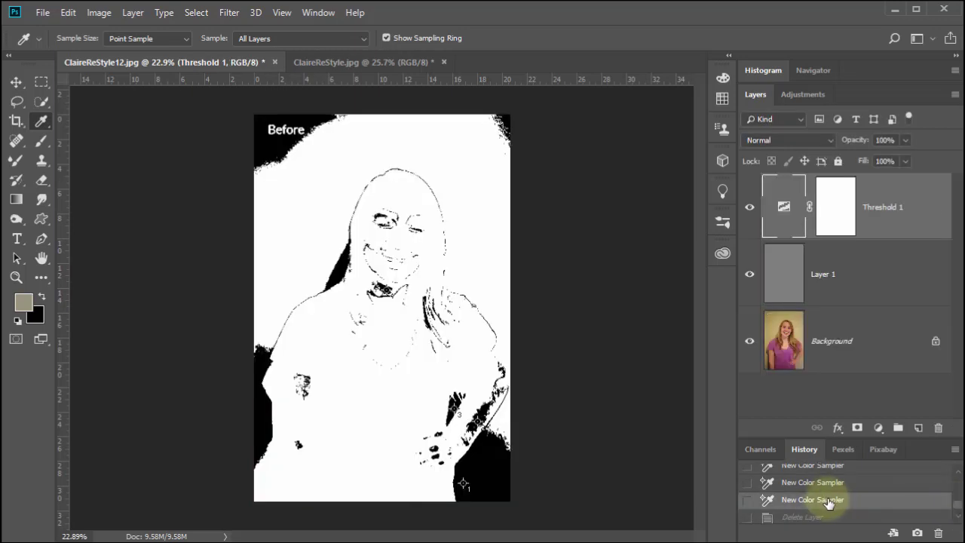
# Step: Place color samplers 5 and 6 below the Before label and on the black wall area beside the arm, and close the Info panel
pyautogui.keyDown('shift'); pyautogui.click(277, 146); pyautogui.keyUp('shift')
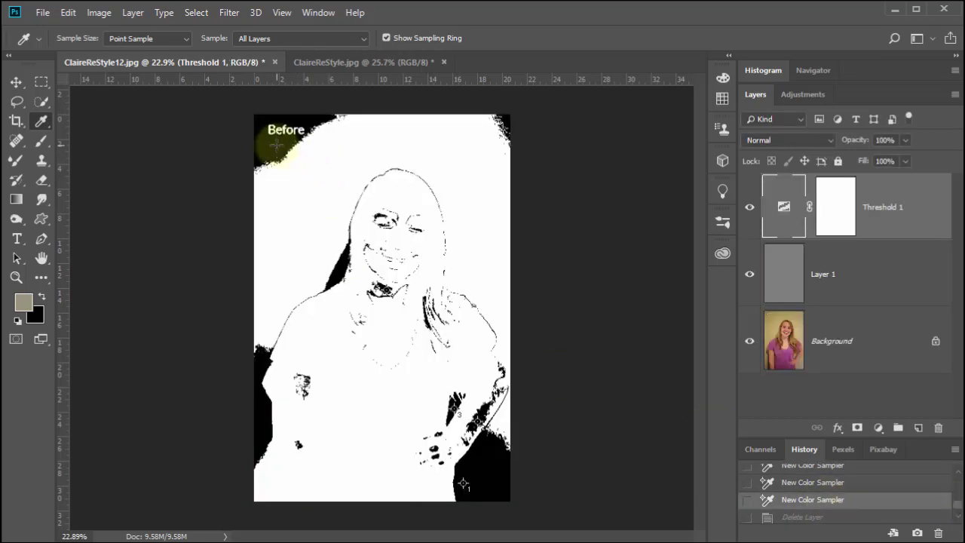
pyautogui.keyDown('shift'); pyautogui.click(261, 423); pyautogui.keyUp('shift')
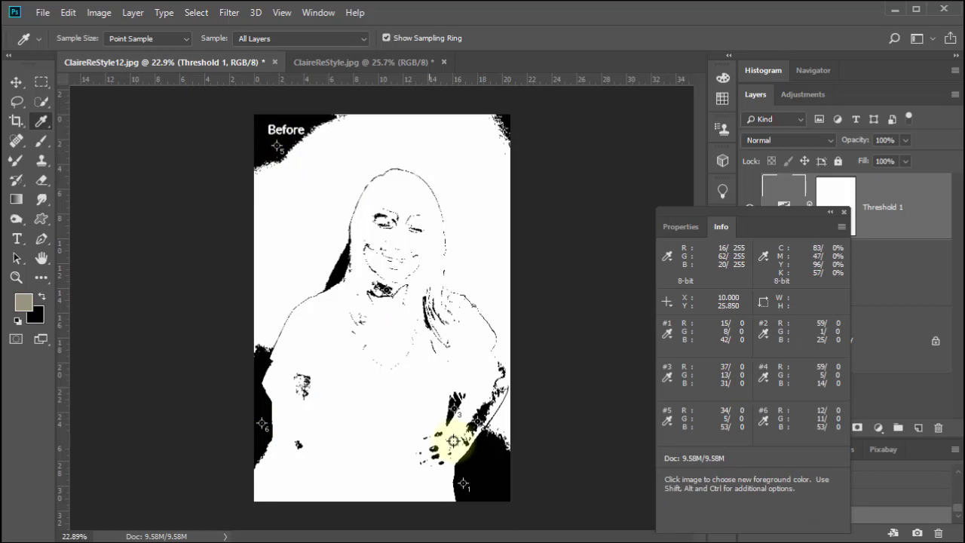
pyautogui.click(844, 211)
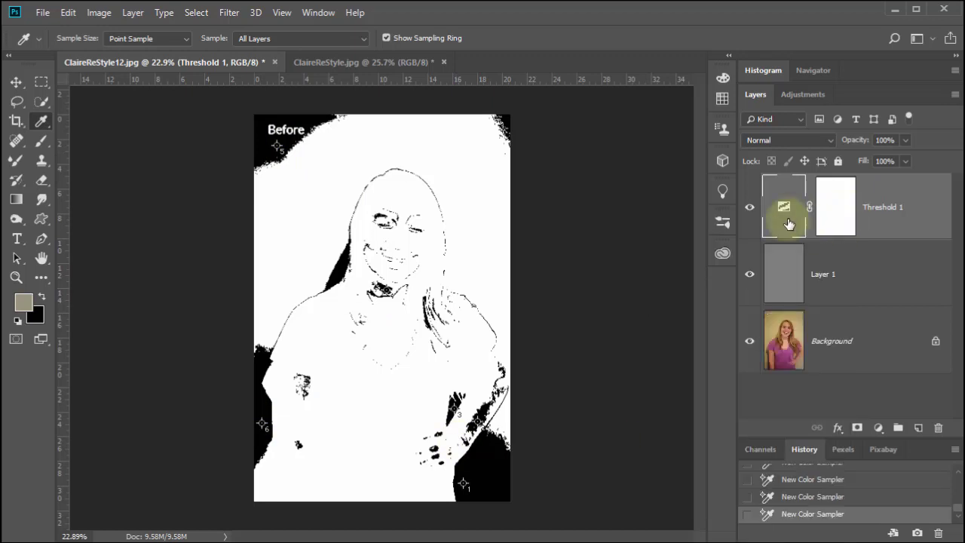
# Step: Delete the Threshold adjustment layer and the gray Difference layer, keeping only the Background
pyautogui.click(829, 275)
pyautogui.click(888, 209)
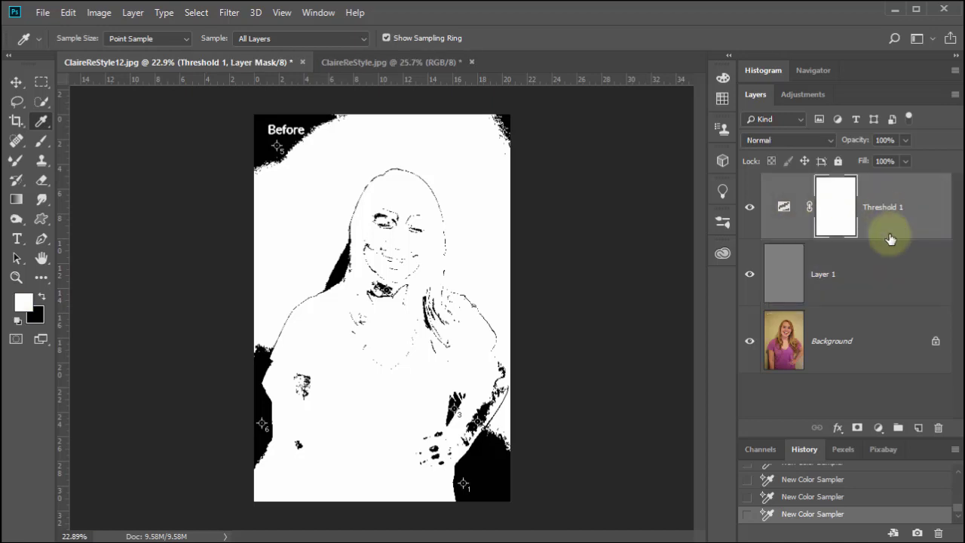
pyautogui.press('Delete')
pyautogui.press('Delete')
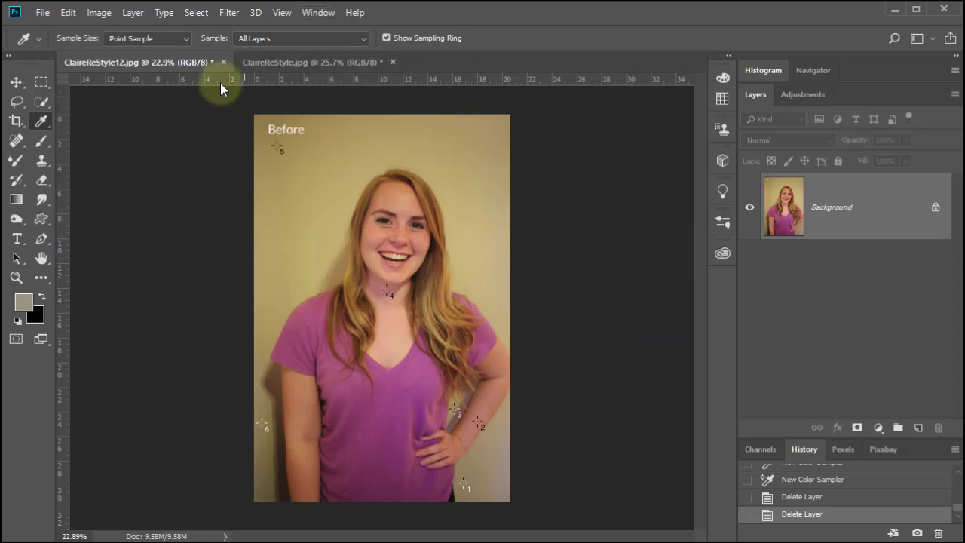
# Step: Open the Levels adjustment on the Background and move its dialog clear of the portrait
pyautogui.click(800, 94)
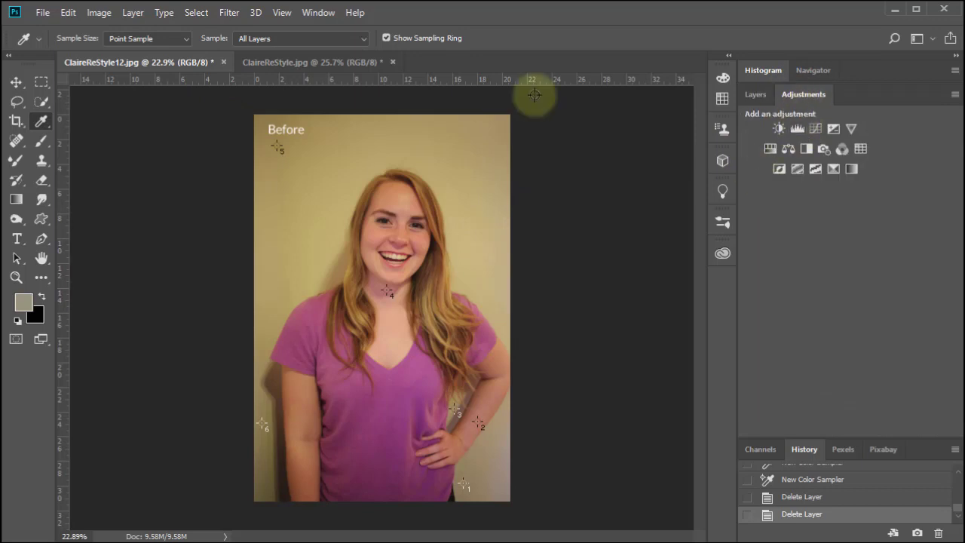
pyautogui.click(102, 15)
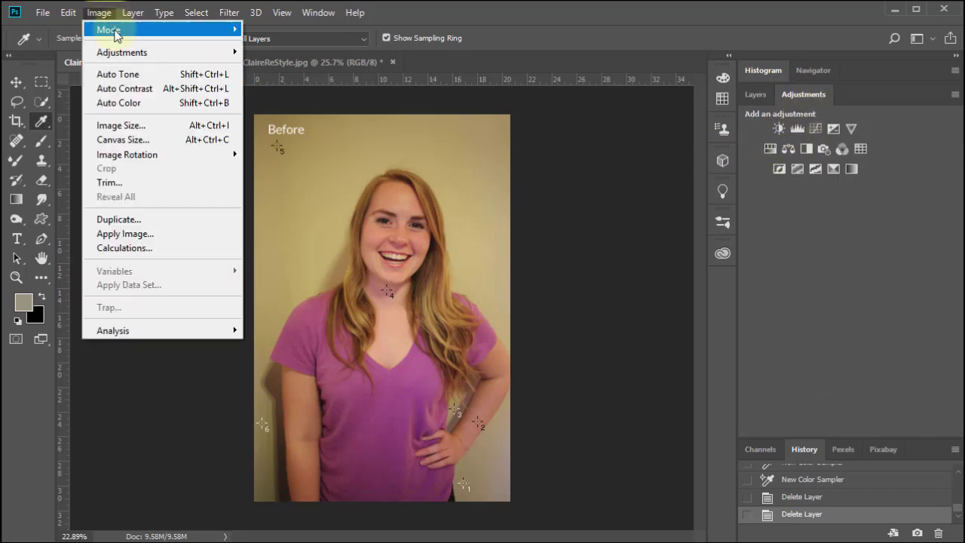
pyautogui.moveTo(122, 54)
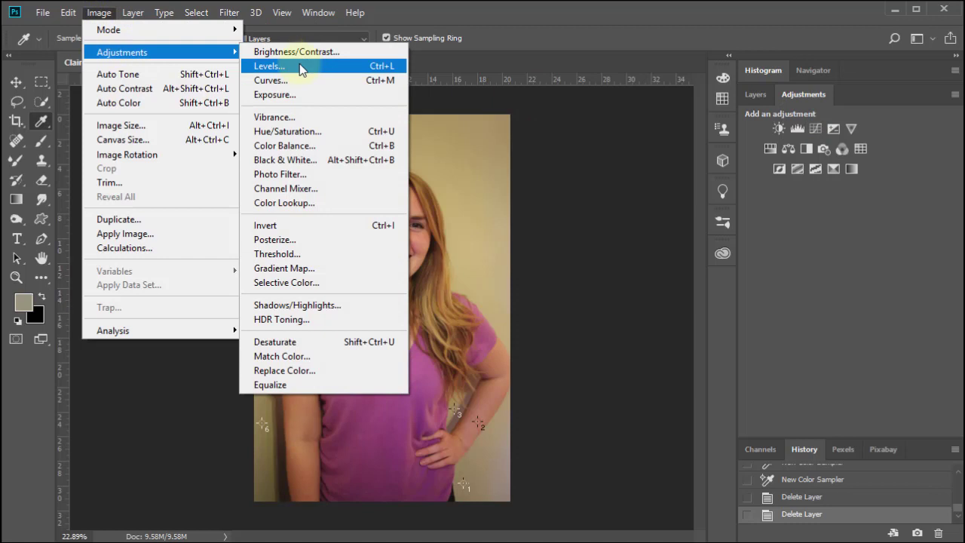
pyautogui.click(375, 66)
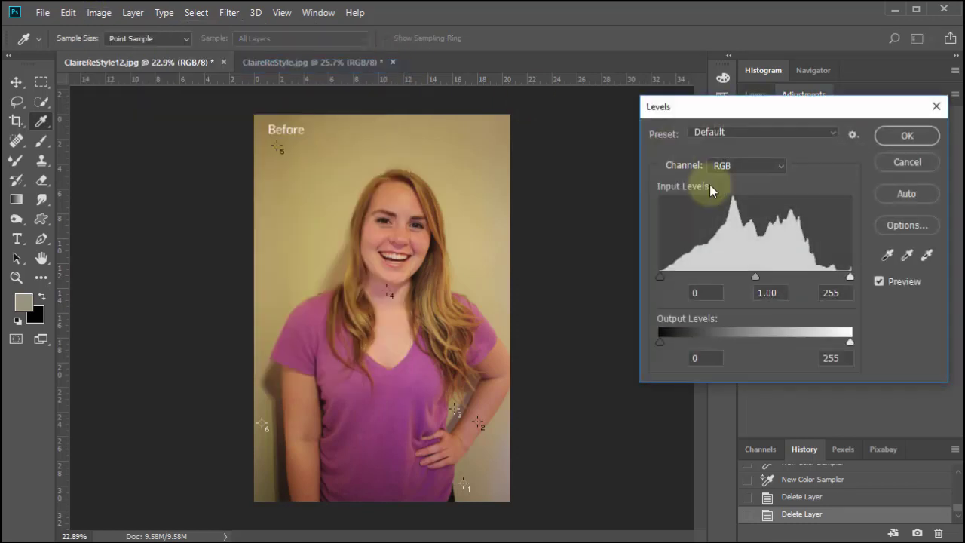
pyautogui.moveTo(764, 117); pyautogui.dragTo(680, 178)
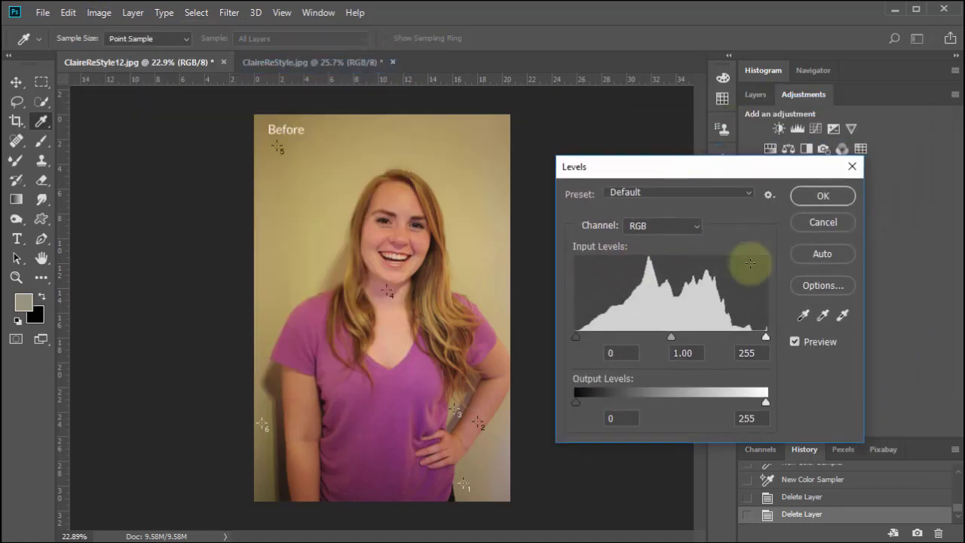
# Step: Try color sampler 1 as the Levels gray point, and reset the Levels settings
pyautogui.click(823, 316)
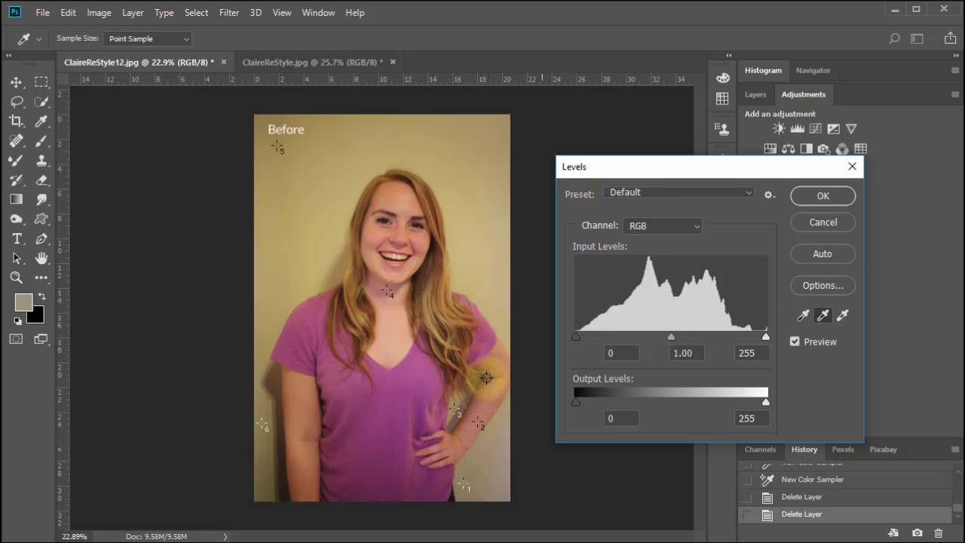
pyautogui.click(463, 482)
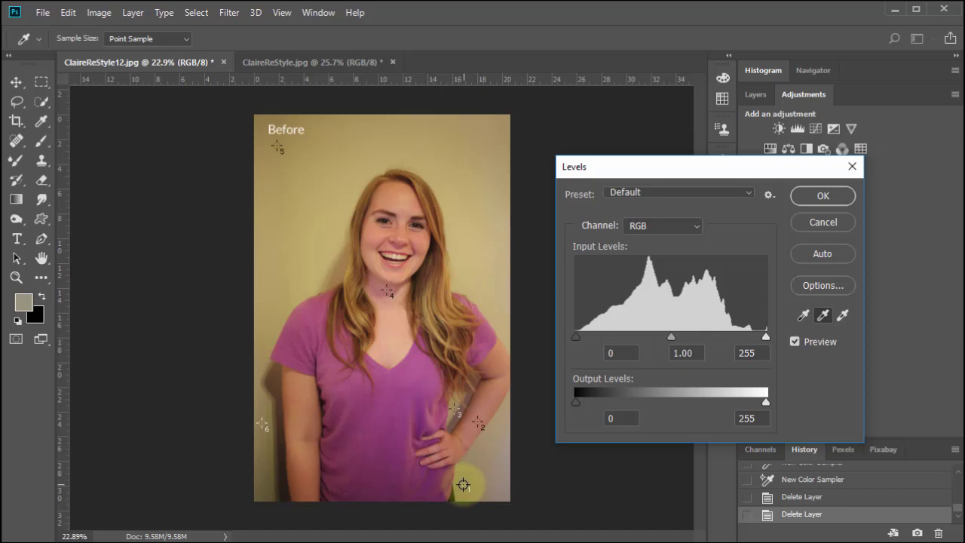
pyautogui.click(463, 484)
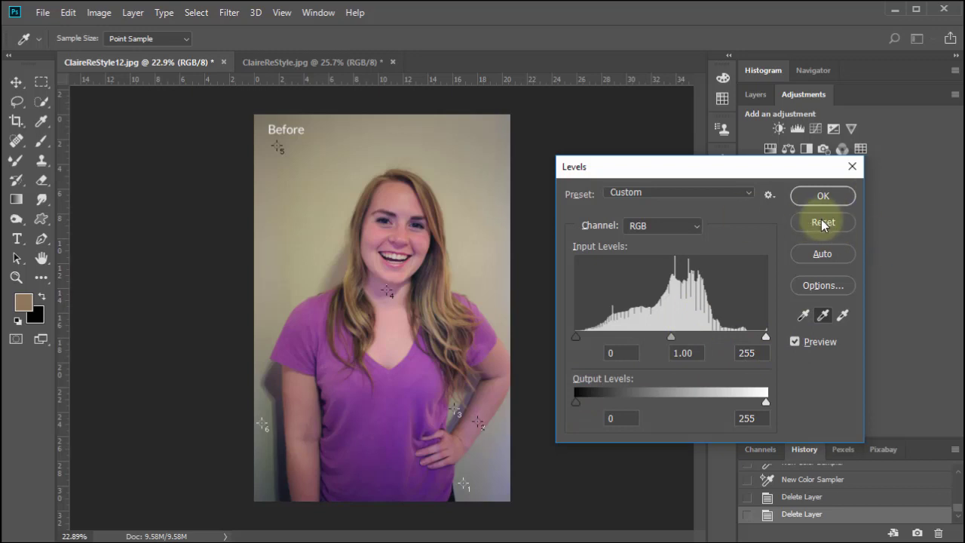
pyautogui.click(823, 223)
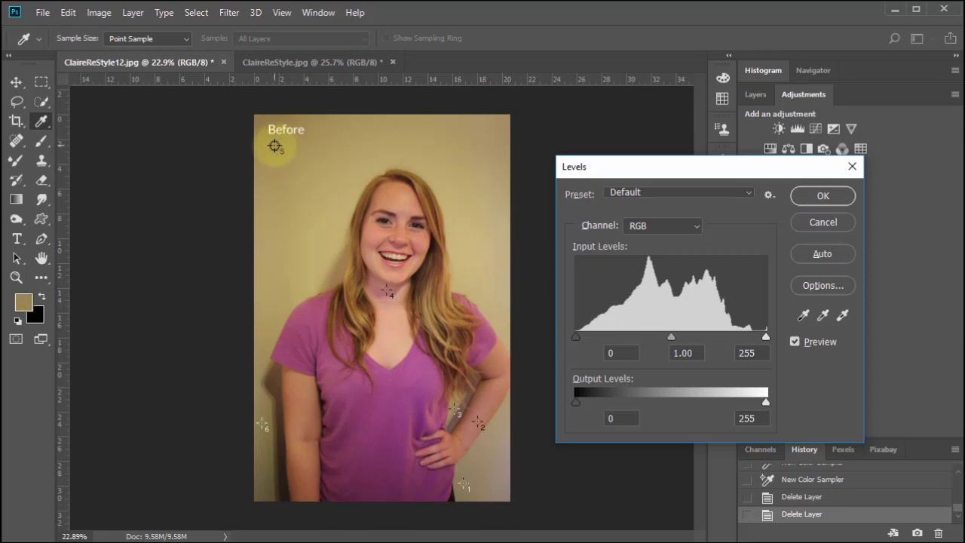
# Step: Try color sampler 5 and other spots on the portrait as Levels gray points, undoing each sample
pyautogui.click(822, 315)
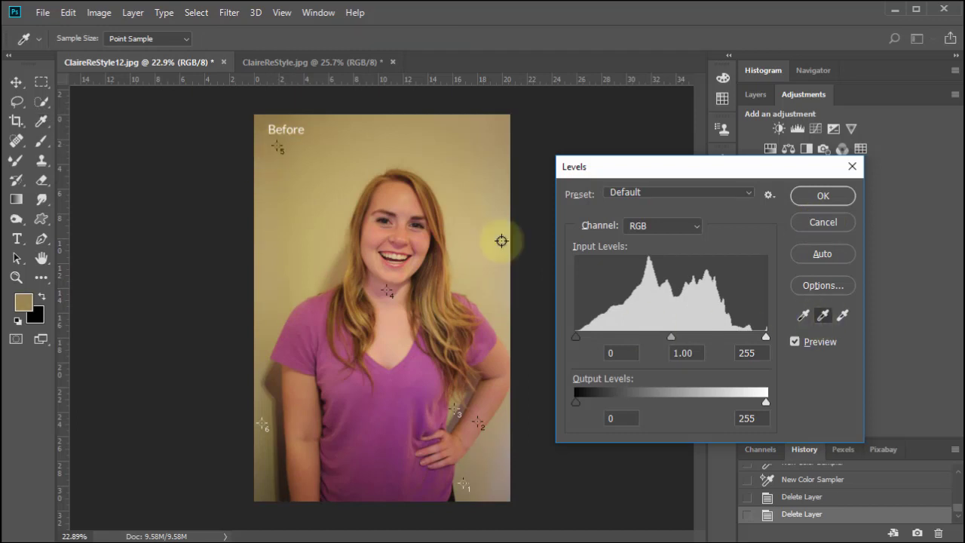
pyautogui.click(278, 146)
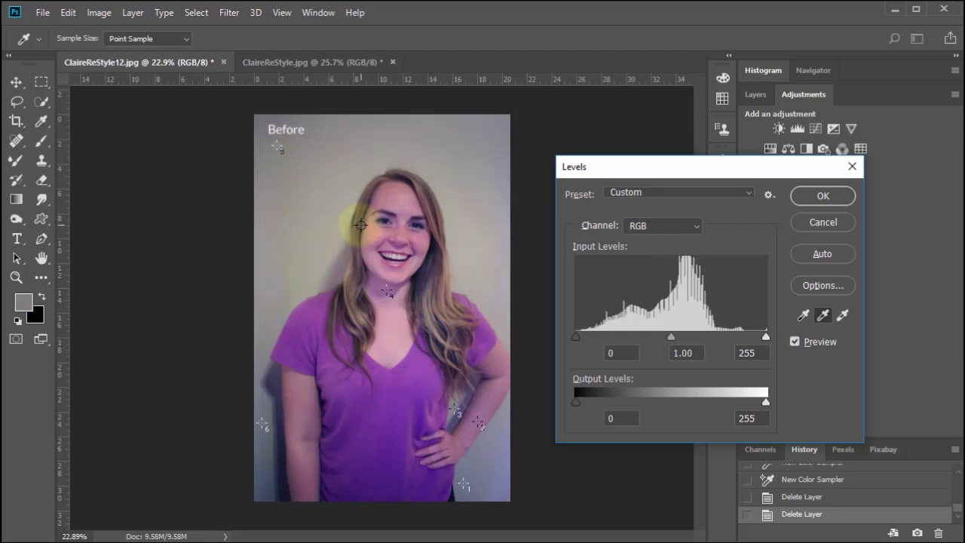
pyautogui.click(360, 224)
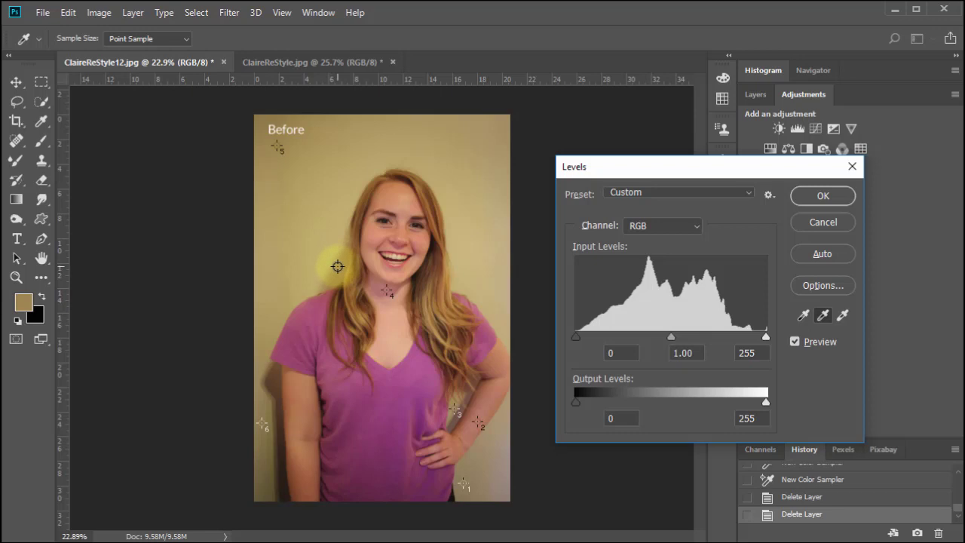
pyautogui.click(354, 270)
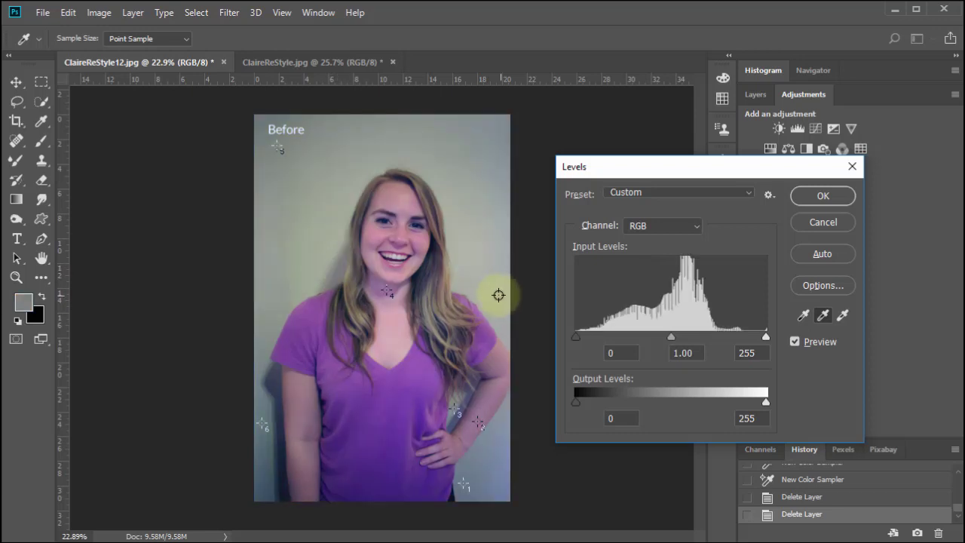
pyautogui.click(471, 297)
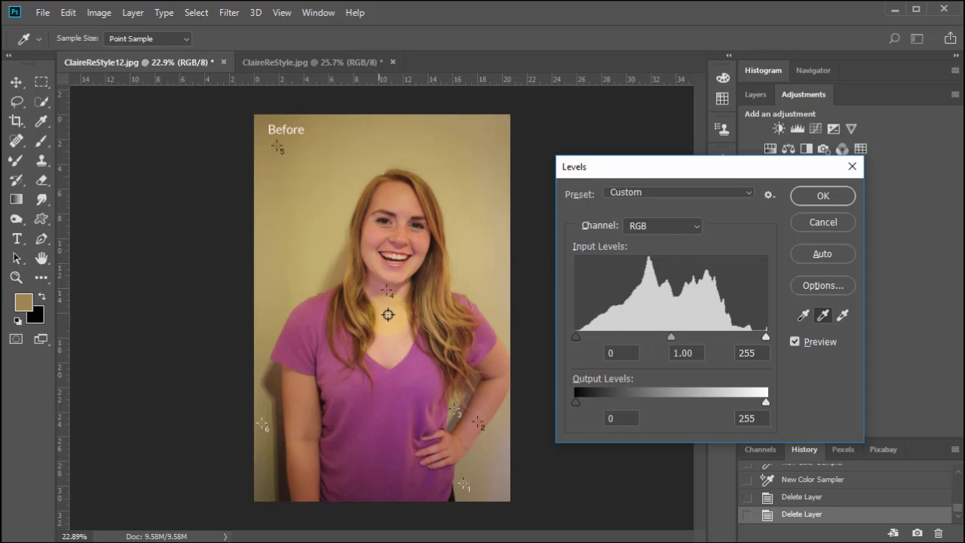
pyautogui.click(490, 338)
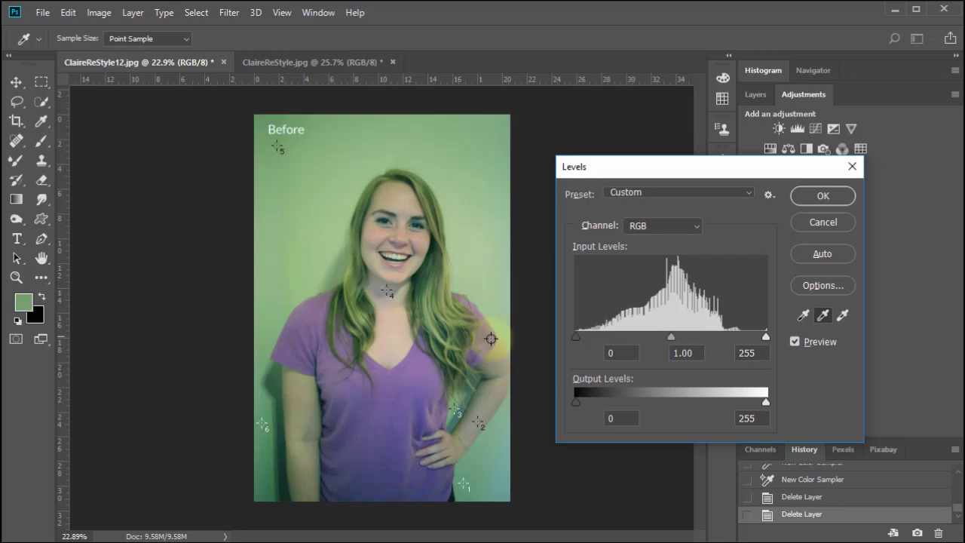
pyautogui.click(491, 339)
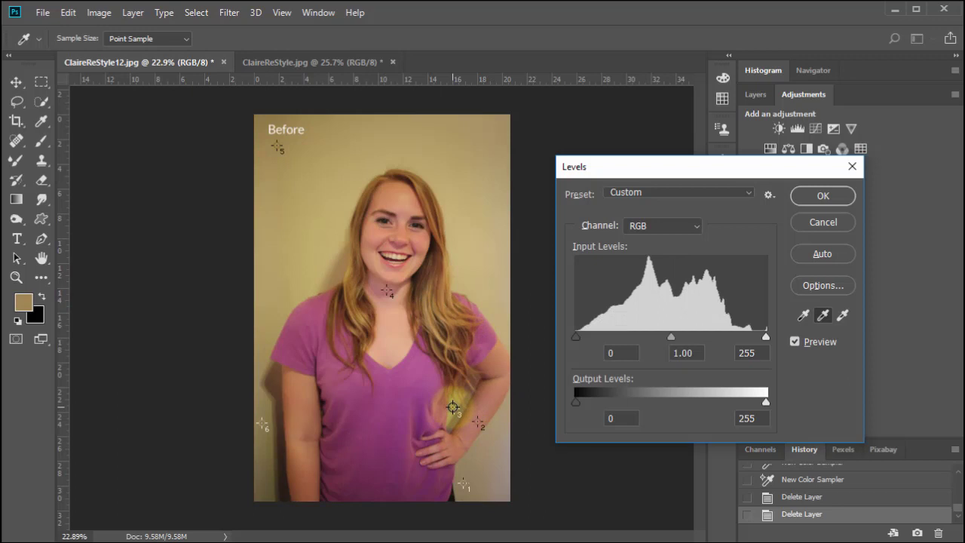
# Step: Try color samplers 3, 6 and 2 in turn as the Levels gray point, undoing each sample
pyautogui.click(455, 409)
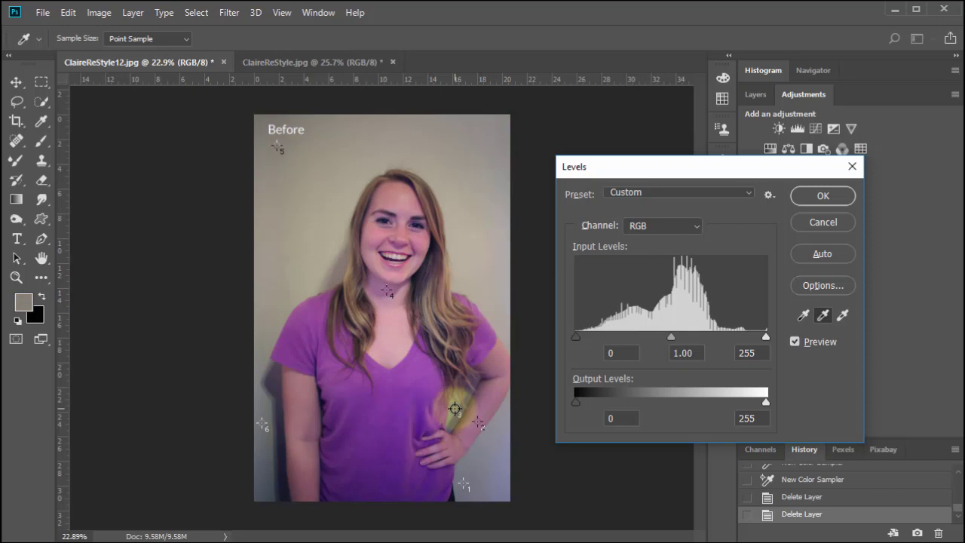
pyautogui.hotkey('ctrl', 'z')
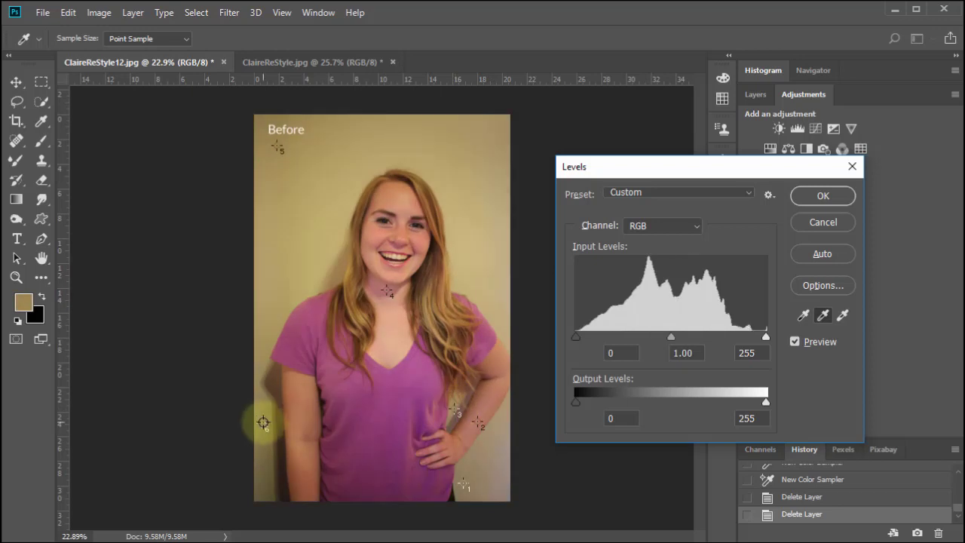
pyautogui.click(262, 423)
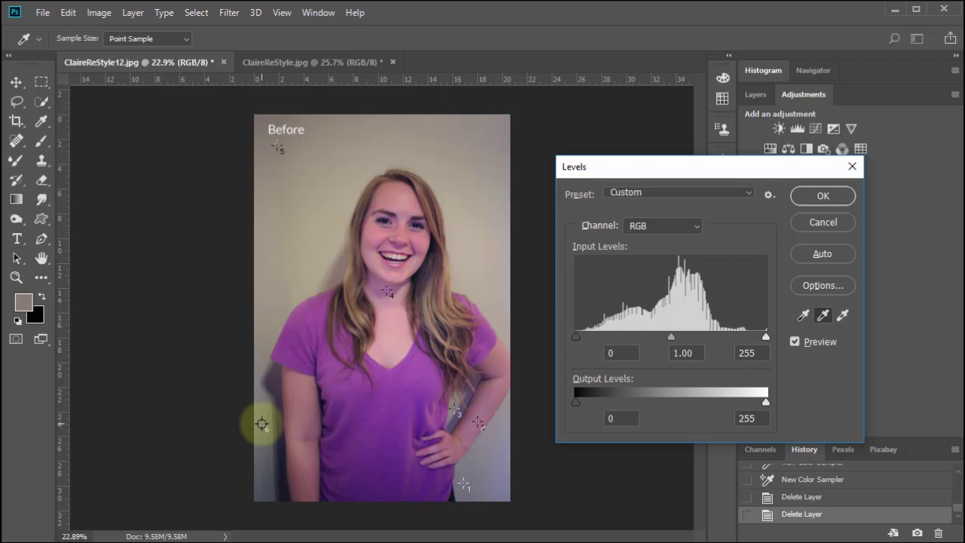
pyautogui.hotkey('ctrl', 'z')
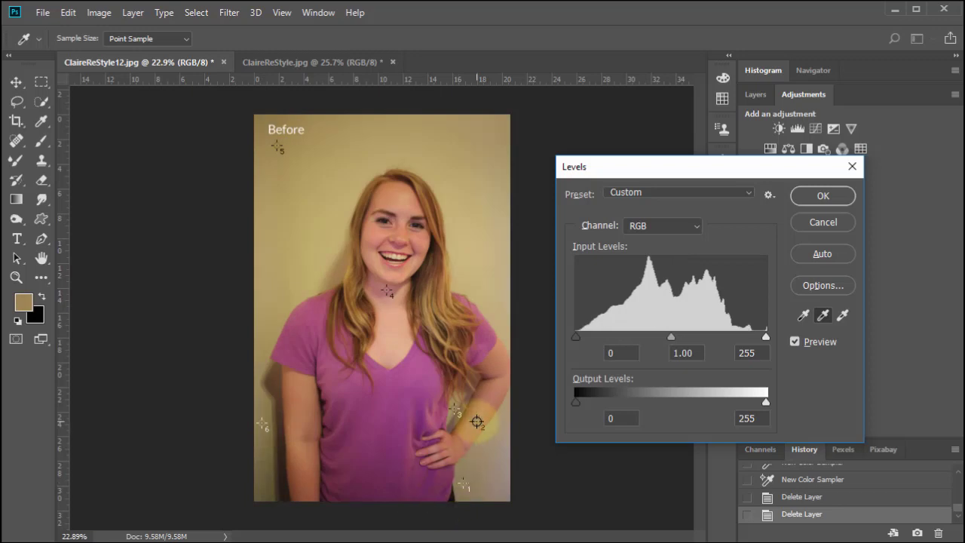
pyautogui.click(476, 422)
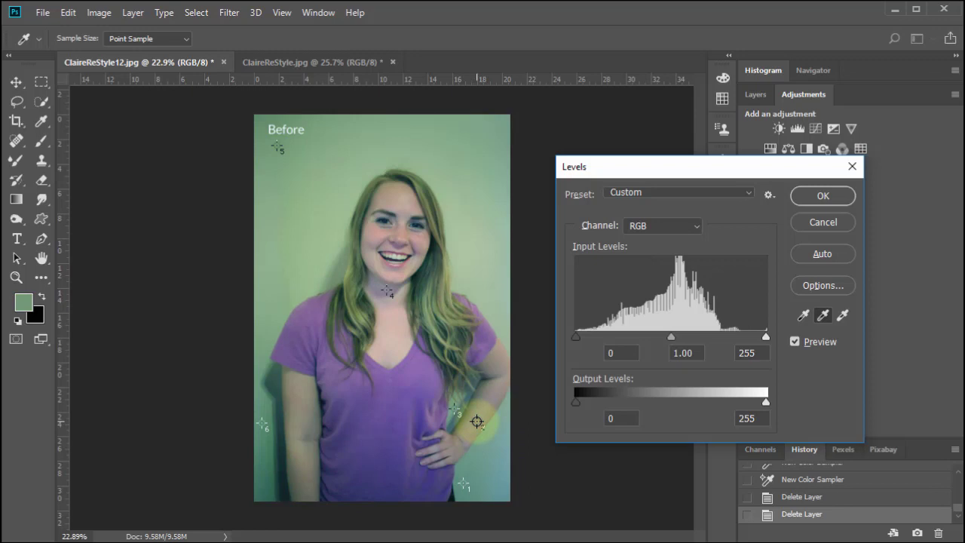
pyautogui.hotkey('ctrl', 'z')
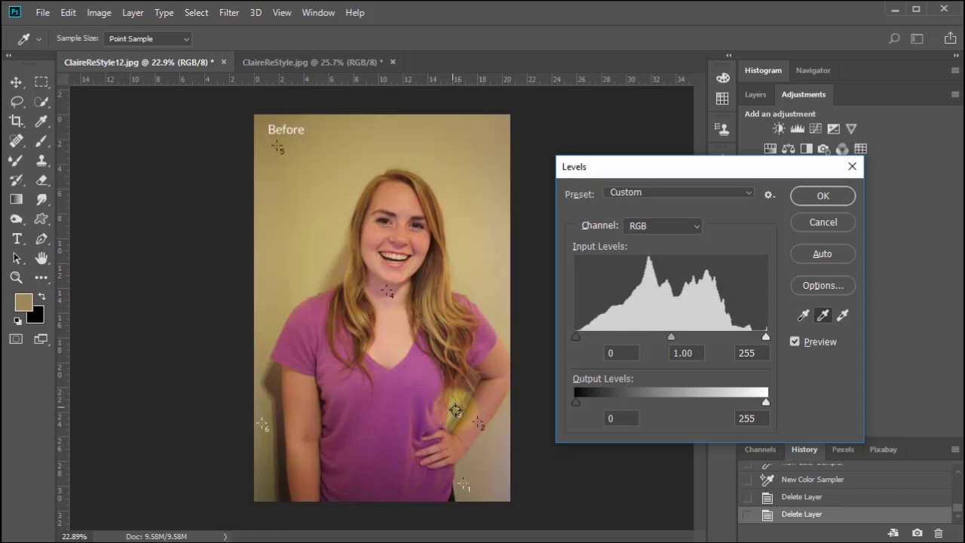
# Step: Set the Levels gray point at color sampler 3, apply Levels, and compare the portrait with its preceding history state
pyautogui.click(451, 407)
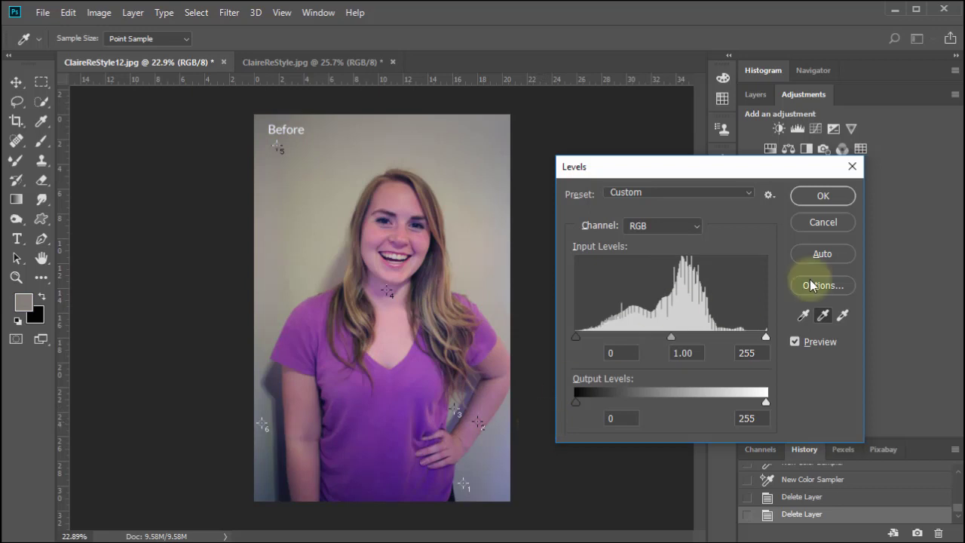
pyautogui.click(822, 196)
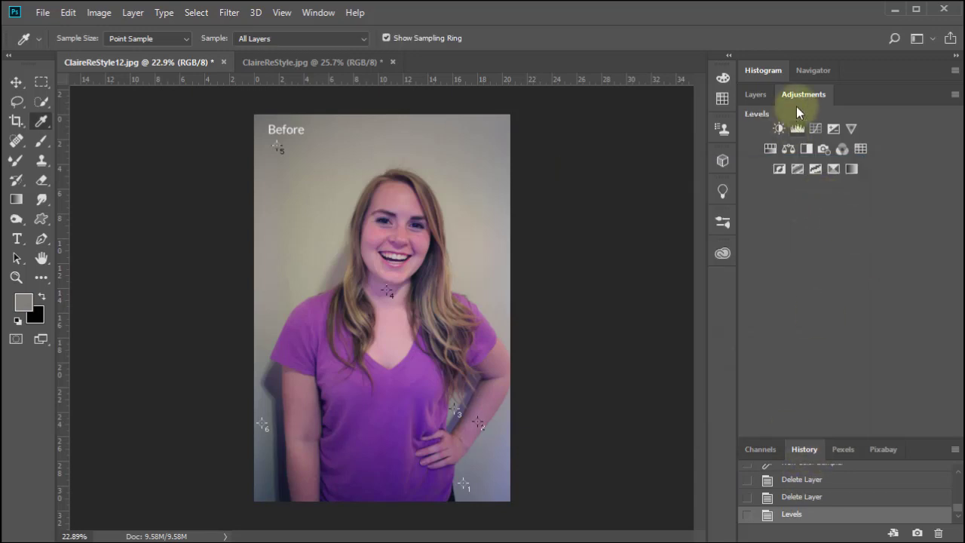
pyautogui.click(756, 95)
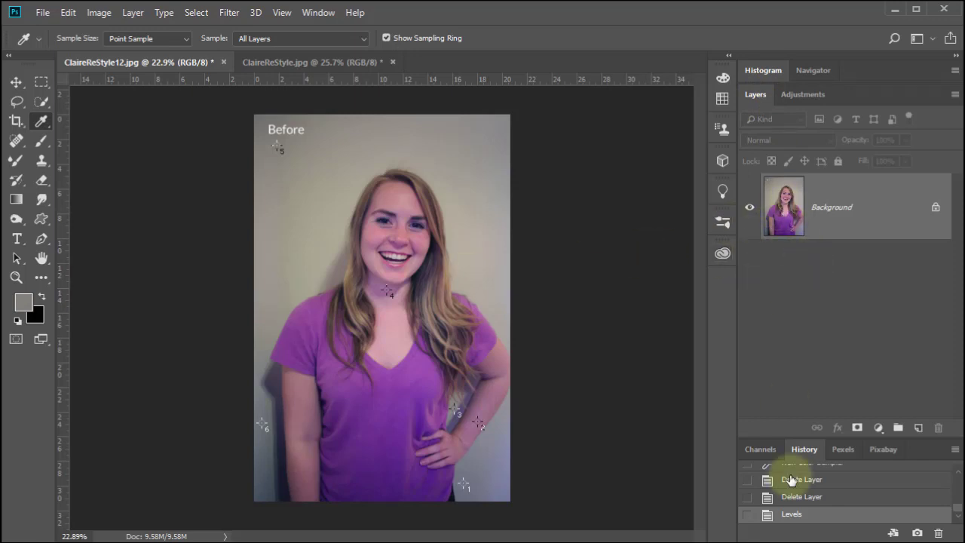
pyautogui.click(810, 499)
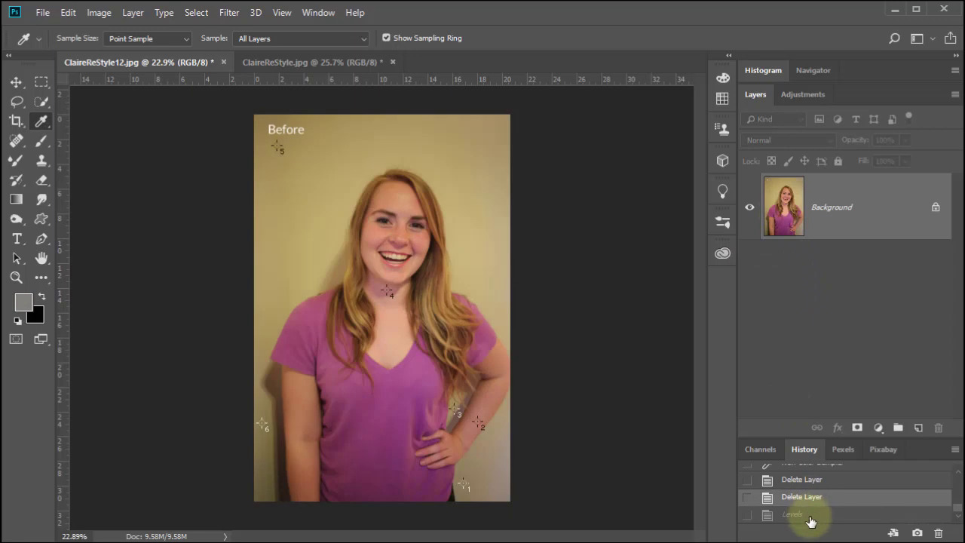
pyautogui.click(810, 515)
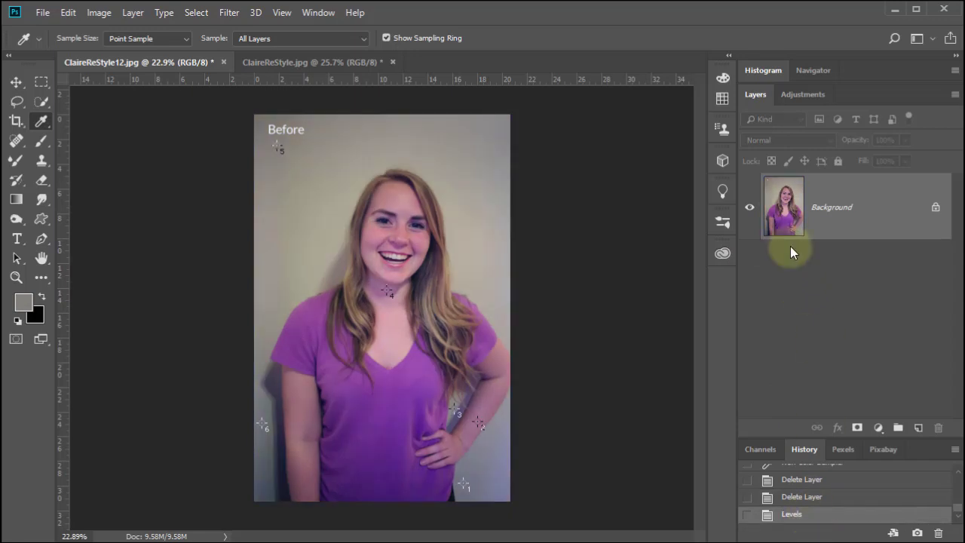
# Step: Try a Hue/Saturation adjustment layer with on-image sampling, lowering the Reds saturation to -41
pyautogui.click(803, 94)
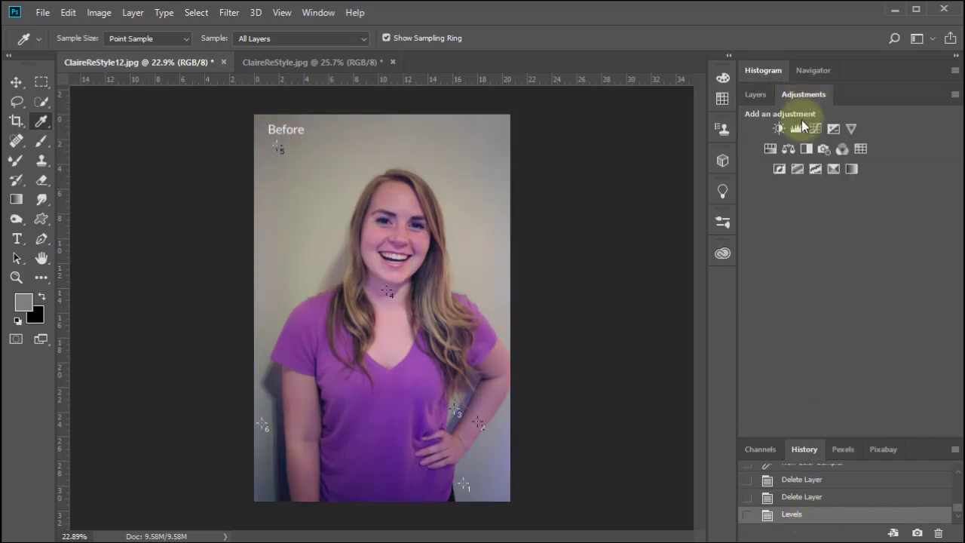
pyautogui.click(770, 148)
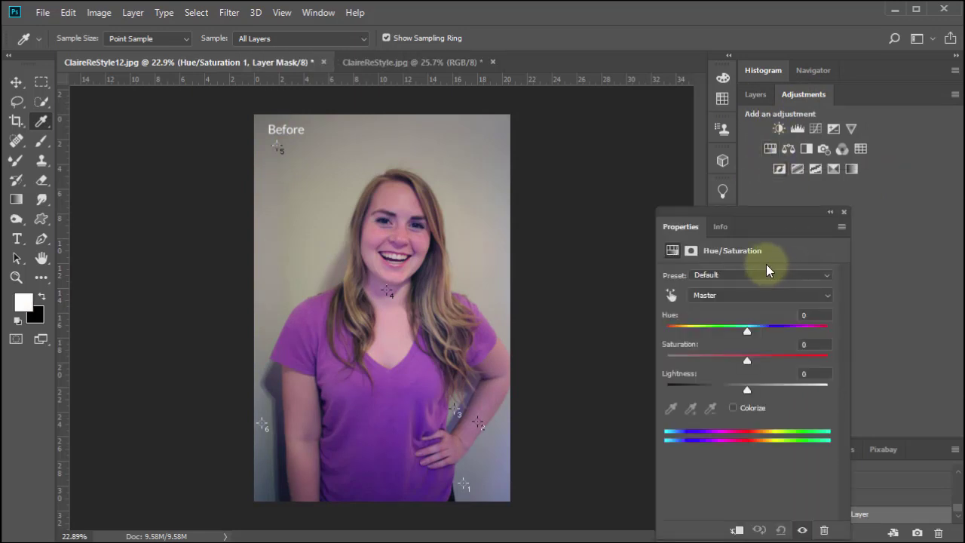
pyautogui.click(670, 295)
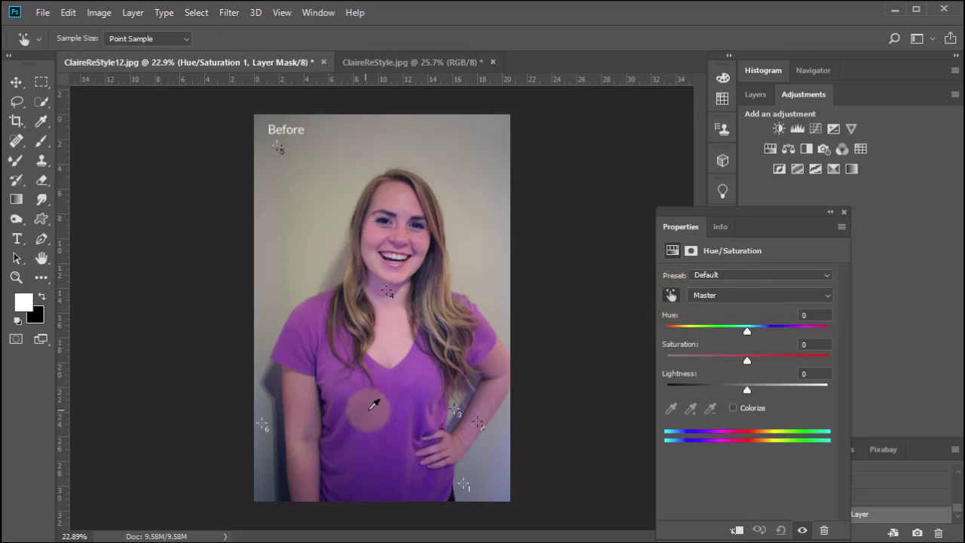
pyautogui.moveTo(304, 403); pyautogui.dragTo(290, 425)
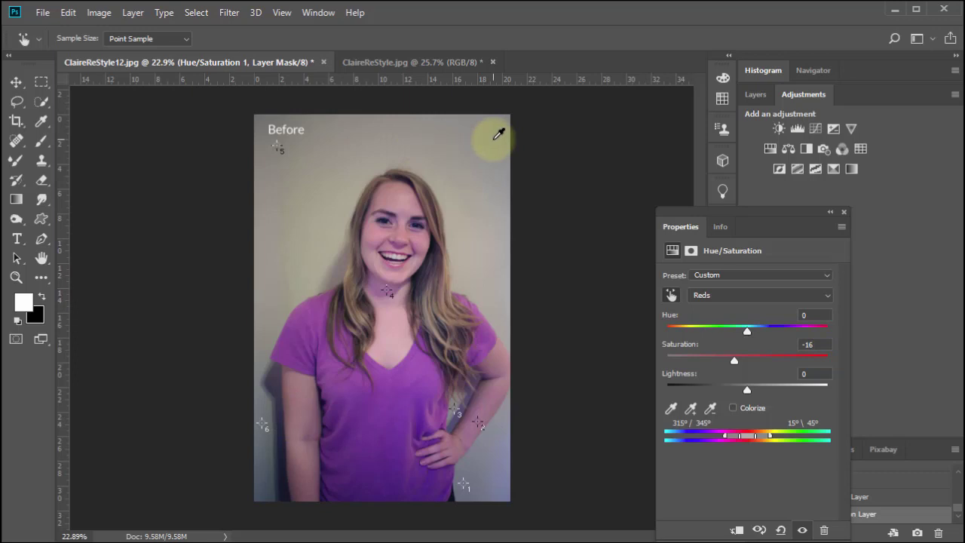
pyautogui.moveTo(498, 134); pyautogui.dragTo(469, 135)
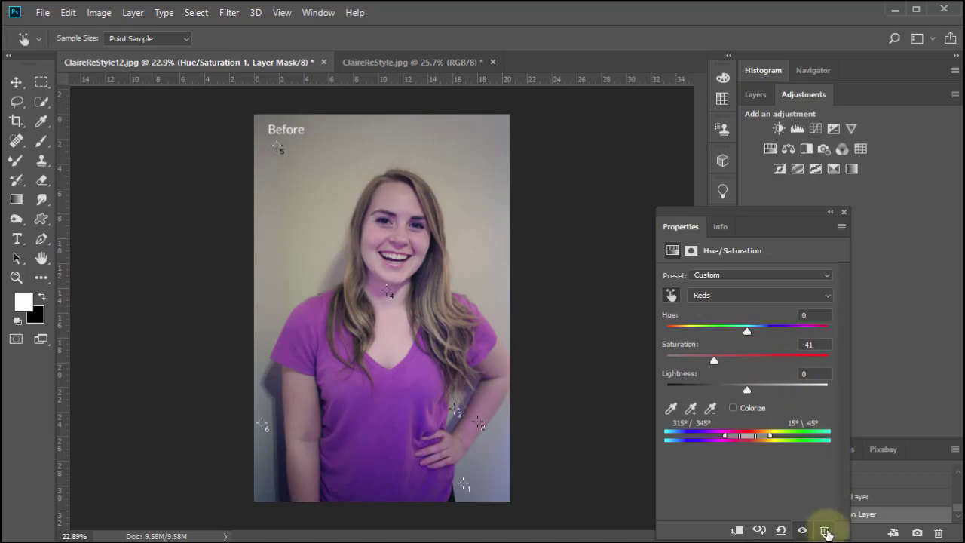
# Step: Delete the Hue/Saturation adjustment layer, close its properties, and return to the layer list
pyautogui.click(826, 532)
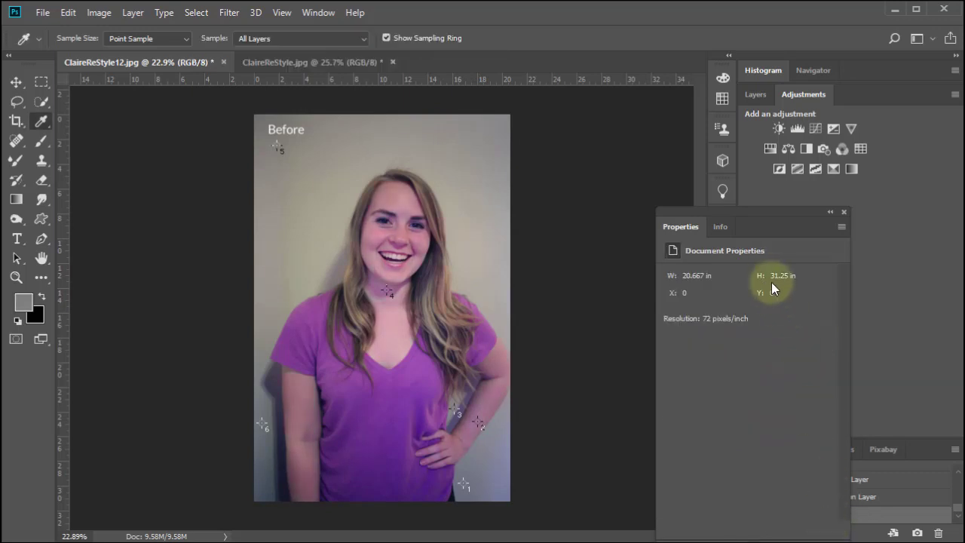
pyautogui.click(844, 211)
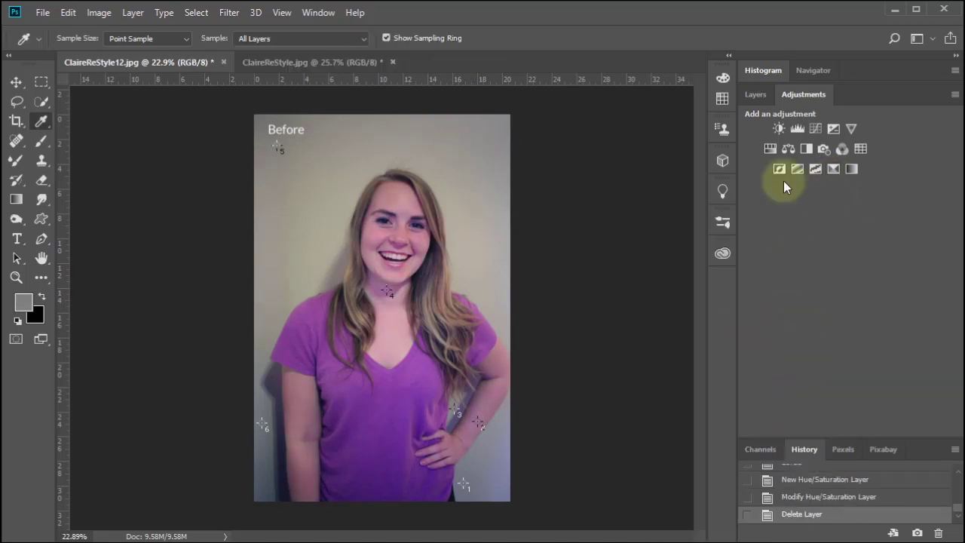
pyautogui.click(756, 95)
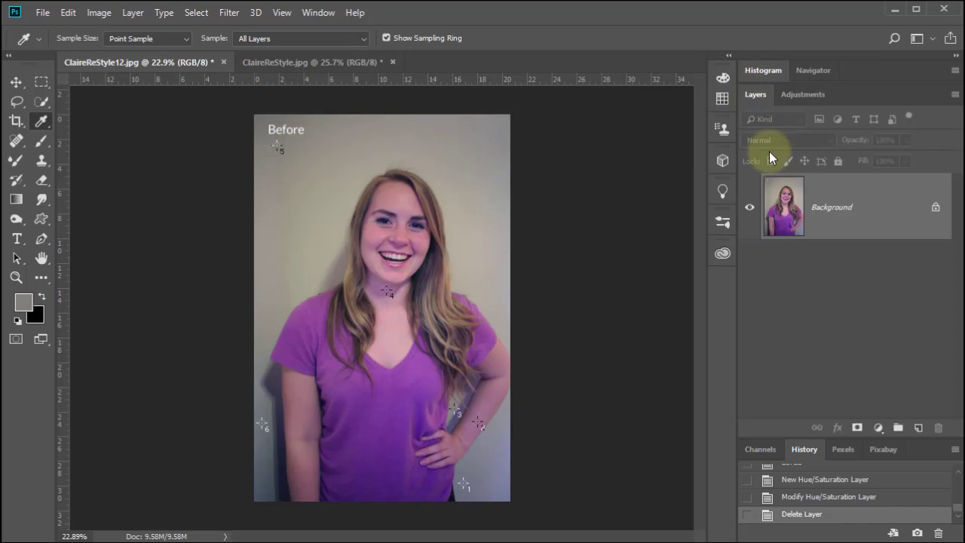
# Step: Add a Hue/Saturation adjustment layer and set Master Hue to +36, Saturation to -18 and Lightness to +7
pyautogui.click(810, 93)
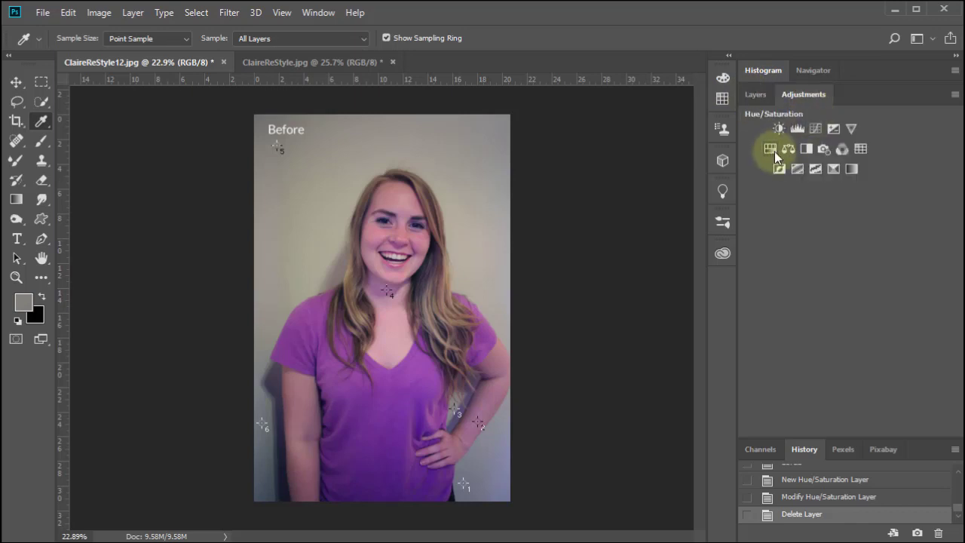
pyautogui.click(771, 148)
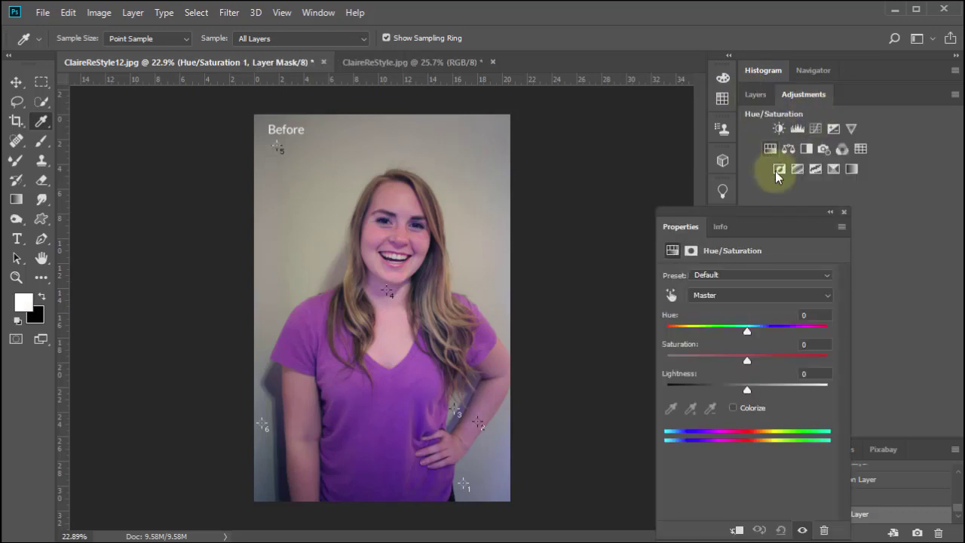
pyautogui.click(714, 294)
pyautogui.click(715, 295)
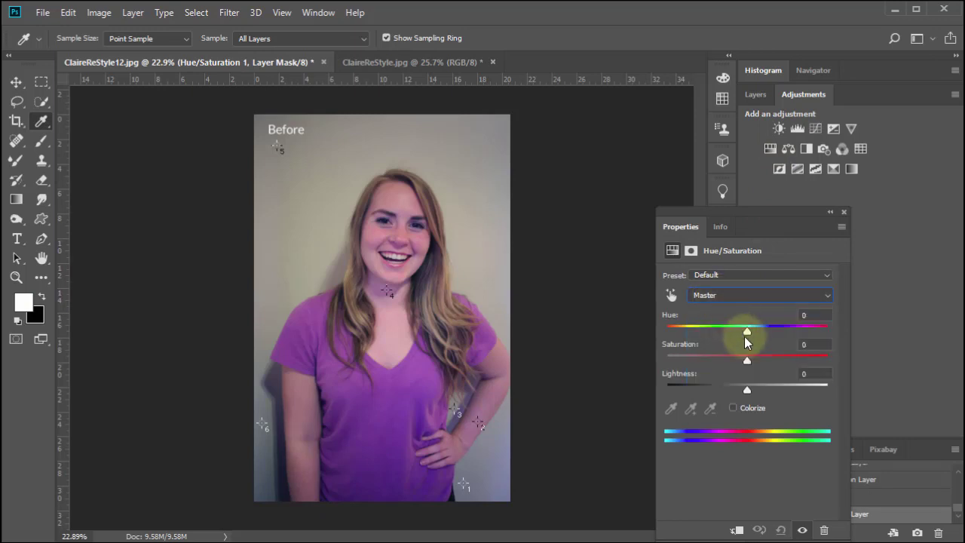
pyautogui.moveTo(746, 332); pyautogui.dragTo(745, 366)
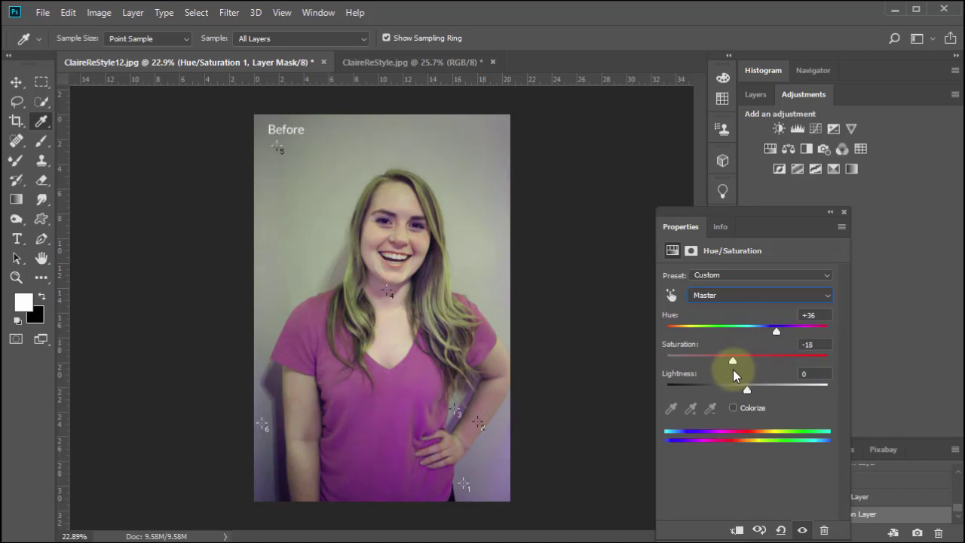
pyautogui.moveTo(744, 388); pyautogui.dragTo(752, 397)
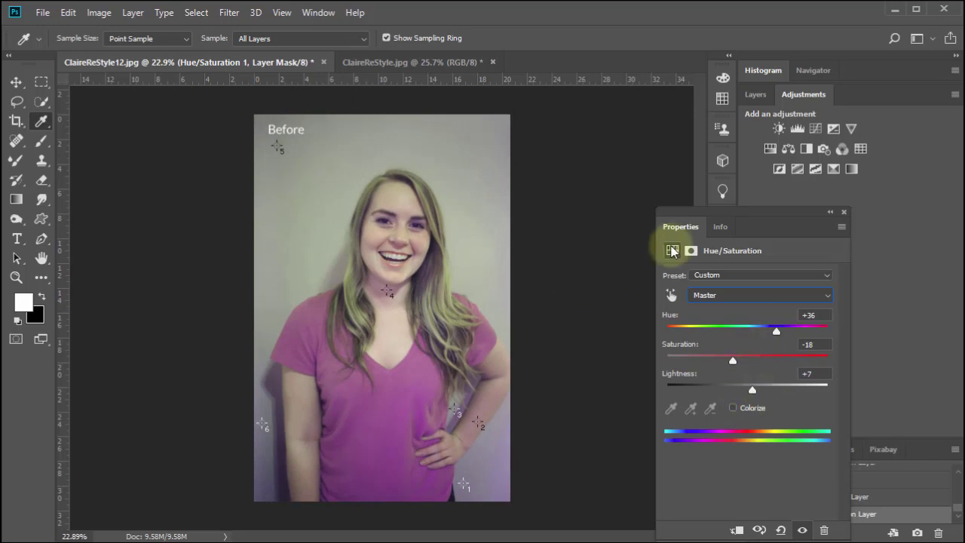
# Step: Use on-image sampling beside the face to set the Reds saturation to +28
pyautogui.click(671, 295)
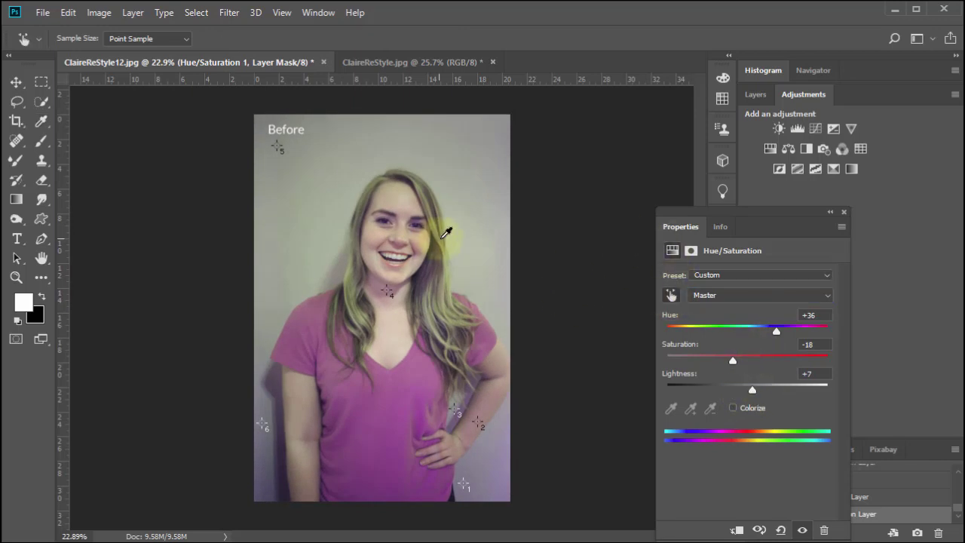
pyautogui.click(436, 229)
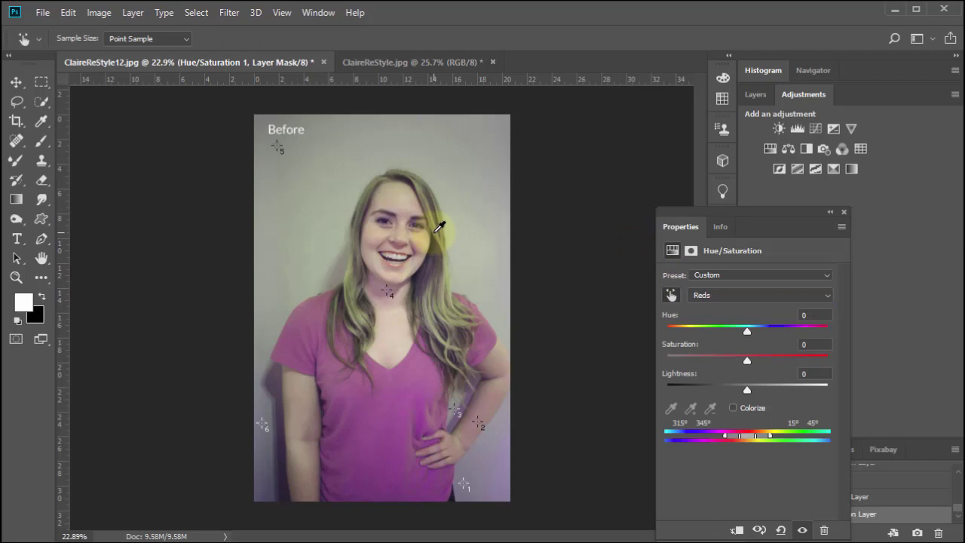
pyautogui.moveTo(438, 227); pyautogui.dragTo(361, 308)
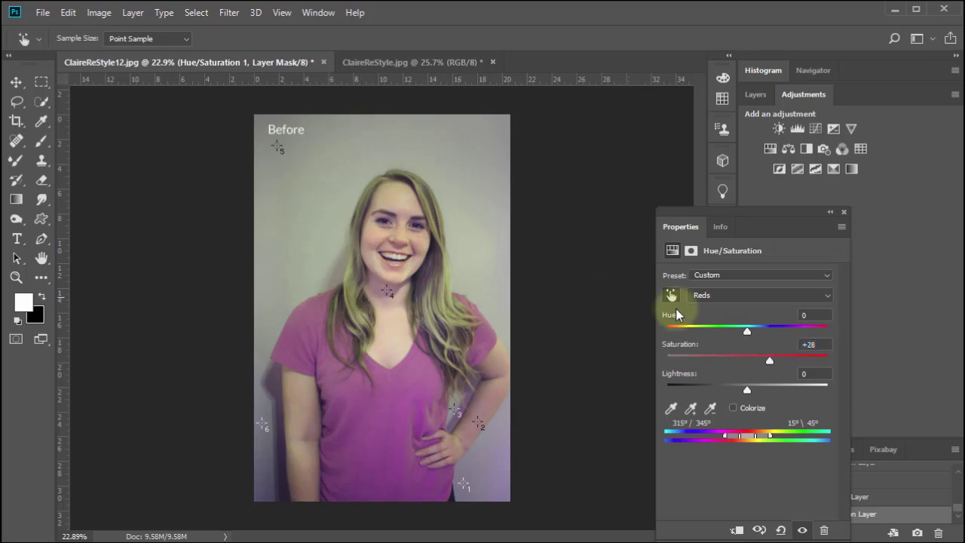
# Step: Set the Yellows range of the Hue/Saturation adjustment to Saturation +33 and Hue -12
pyautogui.click(725, 295)
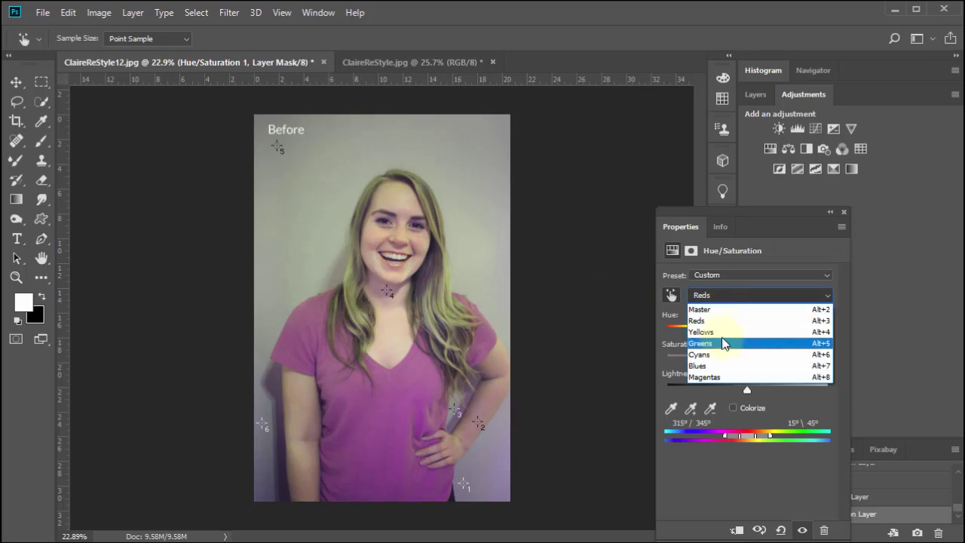
pyautogui.click(722, 332)
pyautogui.moveTo(443, 286); pyautogui.dragTo(446, 299)
pyautogui.click(712, 297)
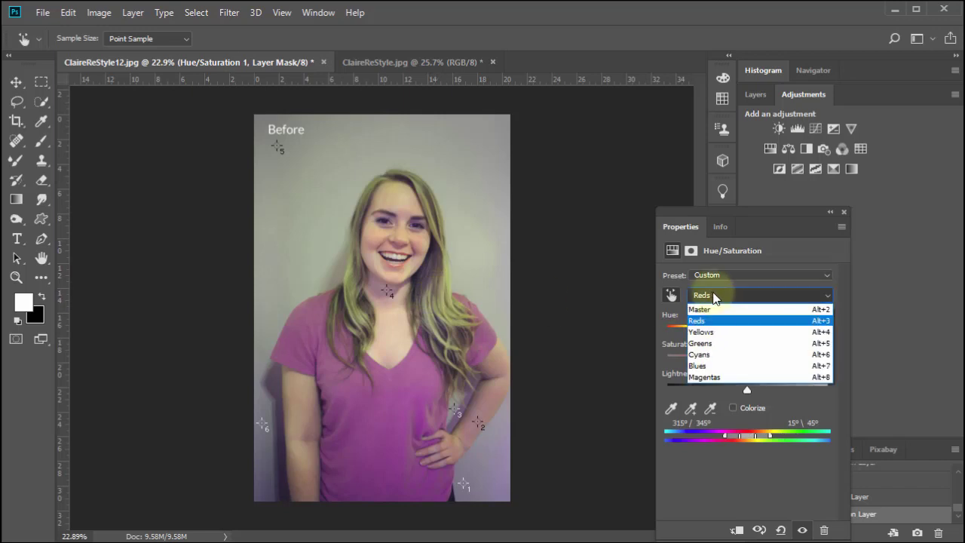
pyautogui.click(716, 332)
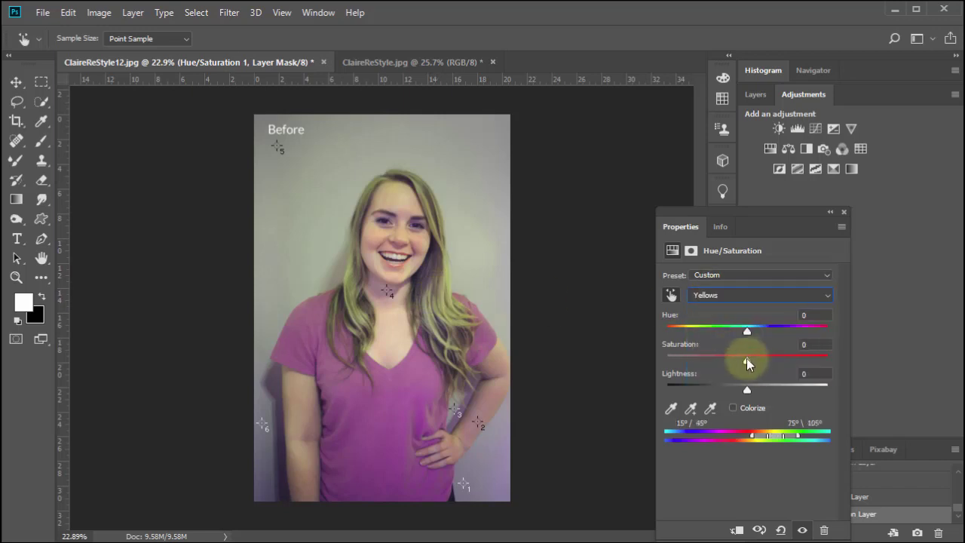
pyautogui.moveTo(746, 358); pyautogui.dragTo(772, 361)
pyautogui.moveTo(749, 328)
pyautogui.mouseDown()
pyautogui.moveTo(728, 334)
pyautogui.moveTo(778, 340)
pyautogui.moveTo(737, 337)
pyautogui.mouseUp()
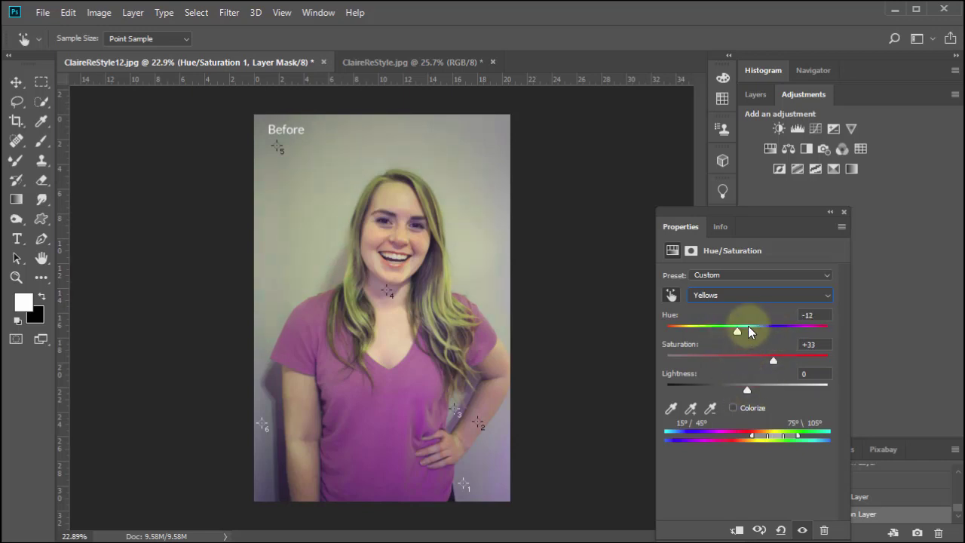
# Step: Set the Reds range of the Hue/Saturation adjustment to Hue -7 and Saturation +1
pyautogui.click(709, 298)
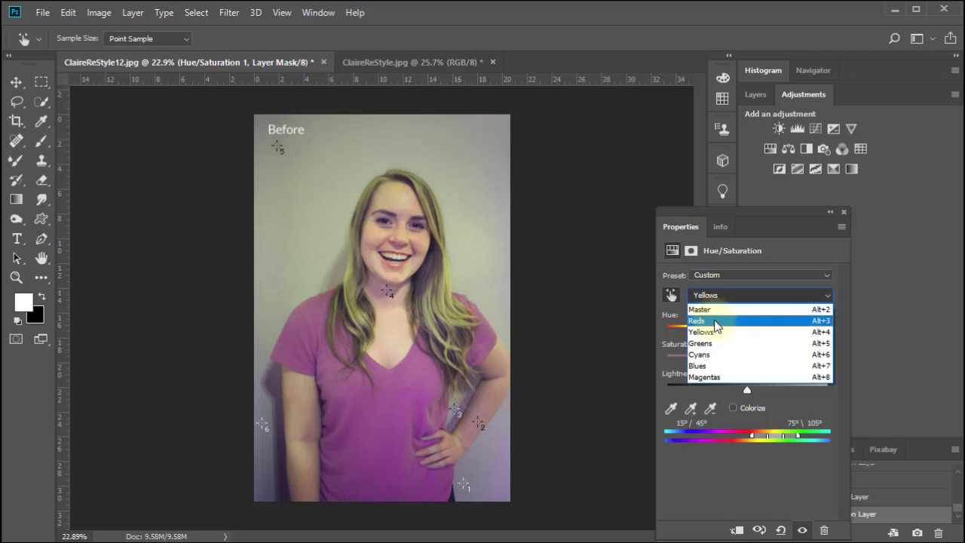
pyautogui.click(715, 326)
pyautogui.moveTo(728, 336)
pyautogui.mouseDown()
pyautogui.moveTo(749, 334)
pyautogui.moveTo(733, 339)
pyautogui.moveTo(750, 336)
pyautogui.moveTo(742, 340)
pyautogui.mouseUp()
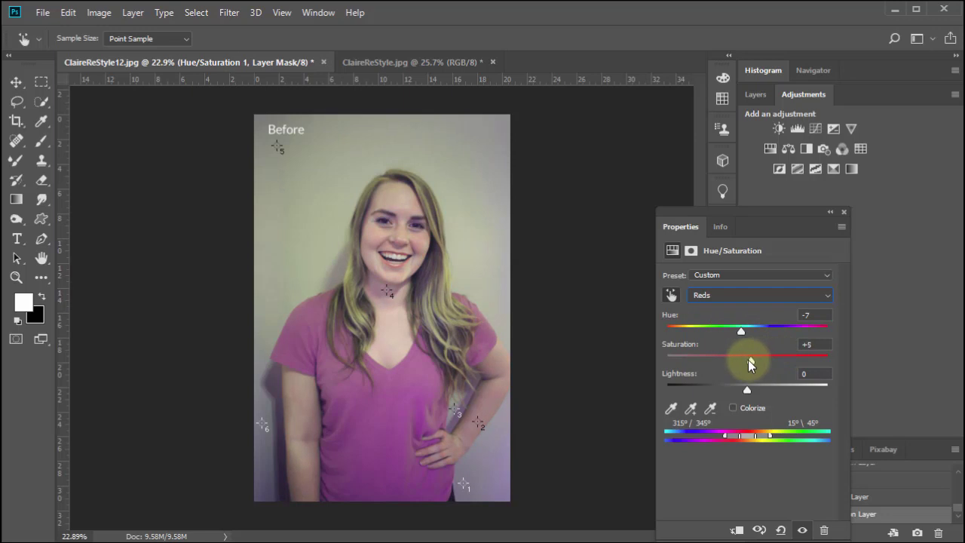
pyautogui.moveTo(747, 359); pyautogui.dragTo(747, 359)
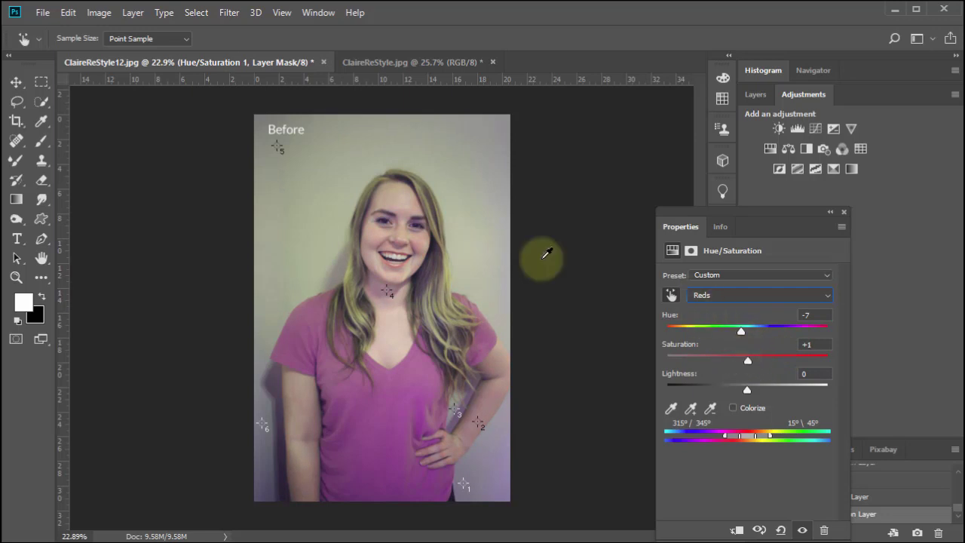
# Step: With on-image sampling on the wall and shirt, set Yellows saturation to -34 and Blues saturation to +15
pyautogui.moveTo(458, 168); pyautogui.dragTo(440, 173)
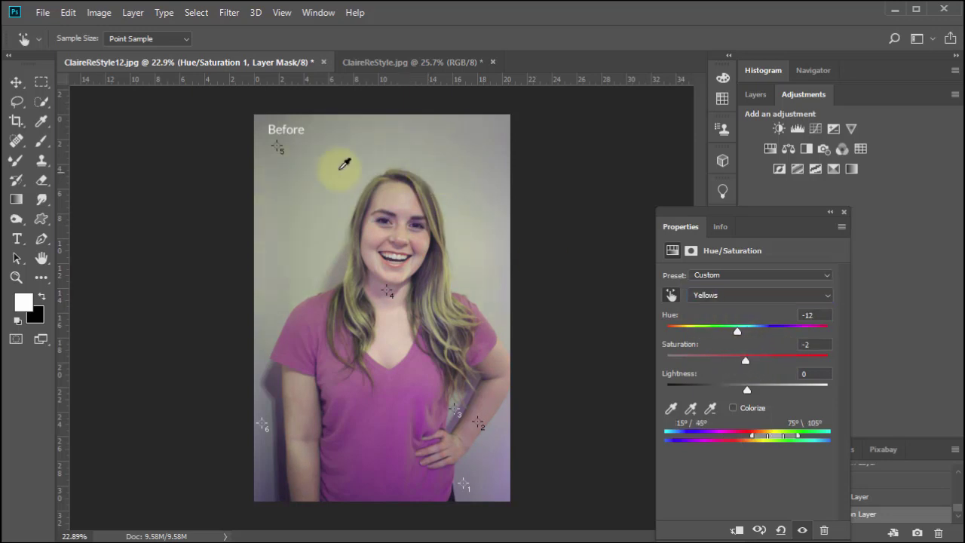
pyautogui.moveTo(344, 163); pyautogui.dragTo(297, 189)
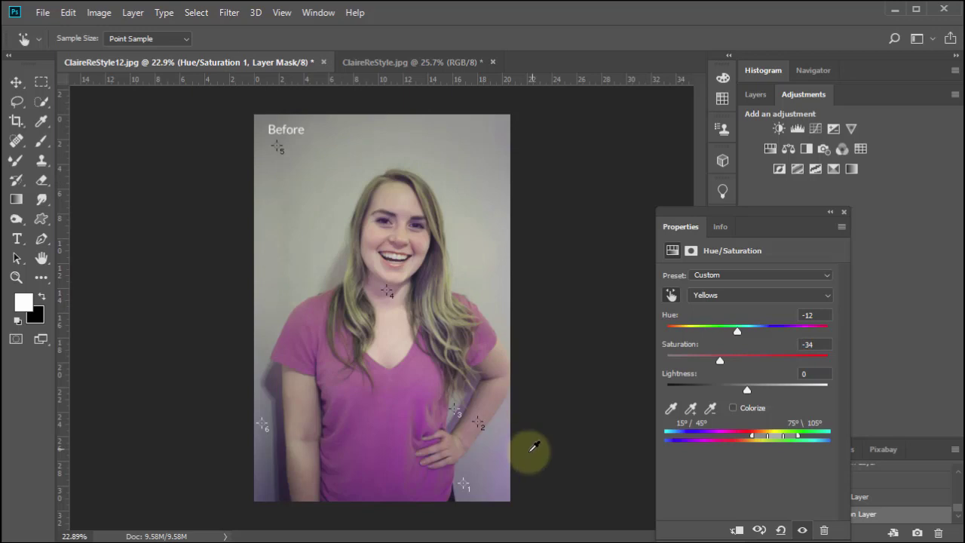
pyautogui.moveTo(388, 439); pyautogui.dragTo(399, 456)
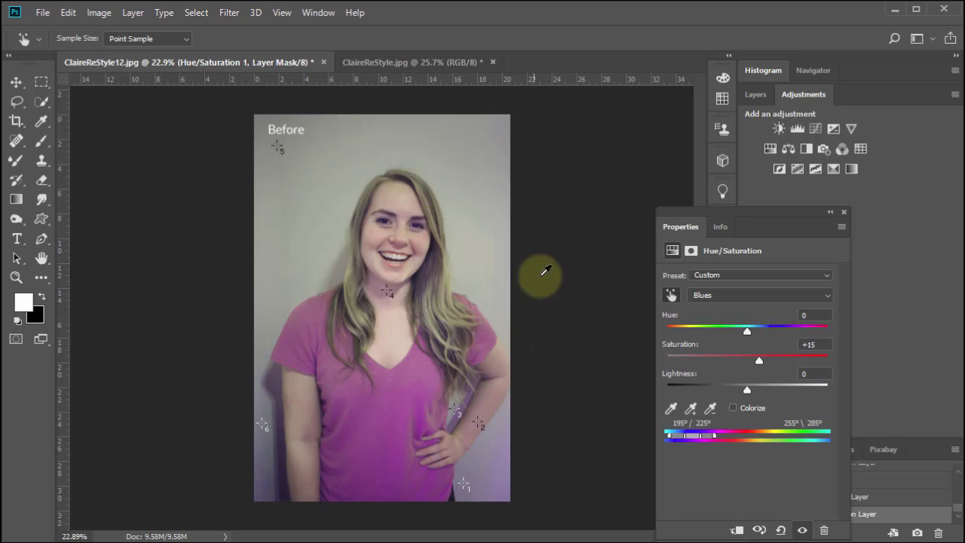
# Step: Arrange ClaireReStyle.jpg beside ClaireReStyle12.jpg with its After portrait in view, and make ClaireReStyle12.jpg the active document
pyautogui.click(400, 62)
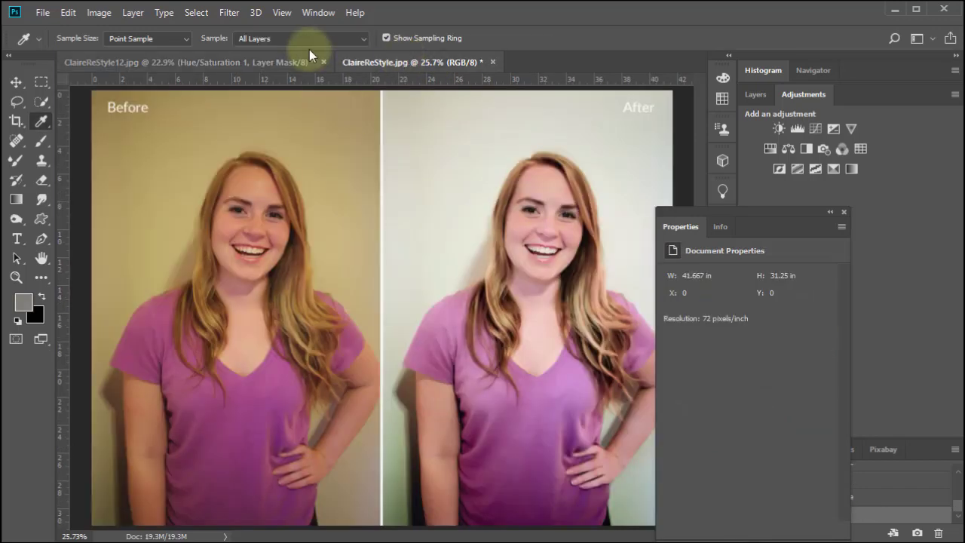
pyautogui.click(325, 15)
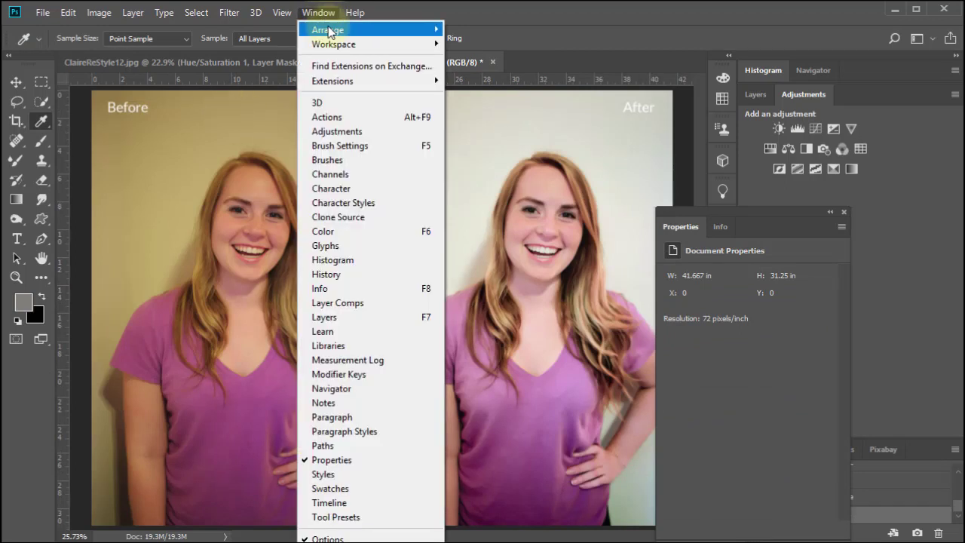
pyautogui.moveTo(329, 32)
pyautogui.click(234, 31)
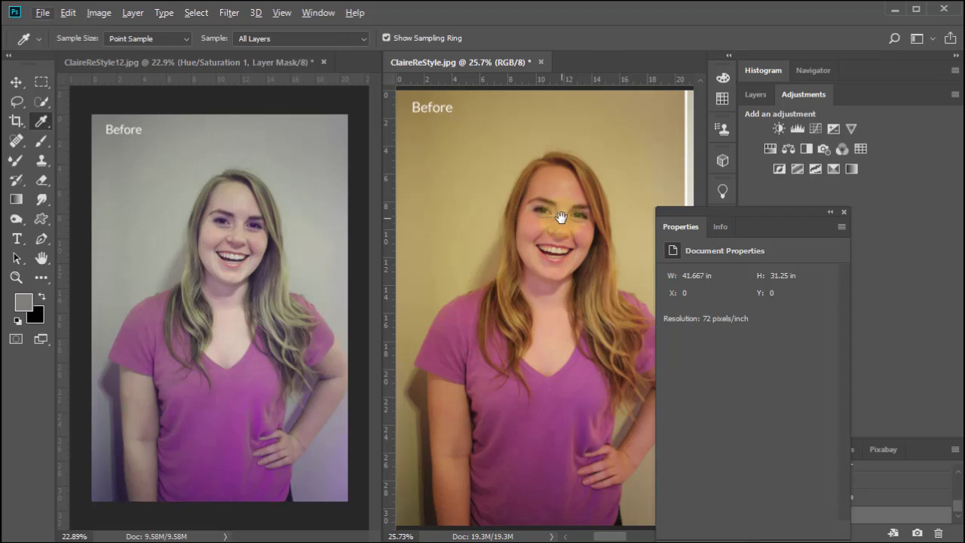
pyautogui.moveTo(560, 217); pyautogui.dragTo(535, 230)
pyautogui.click(273, 256)
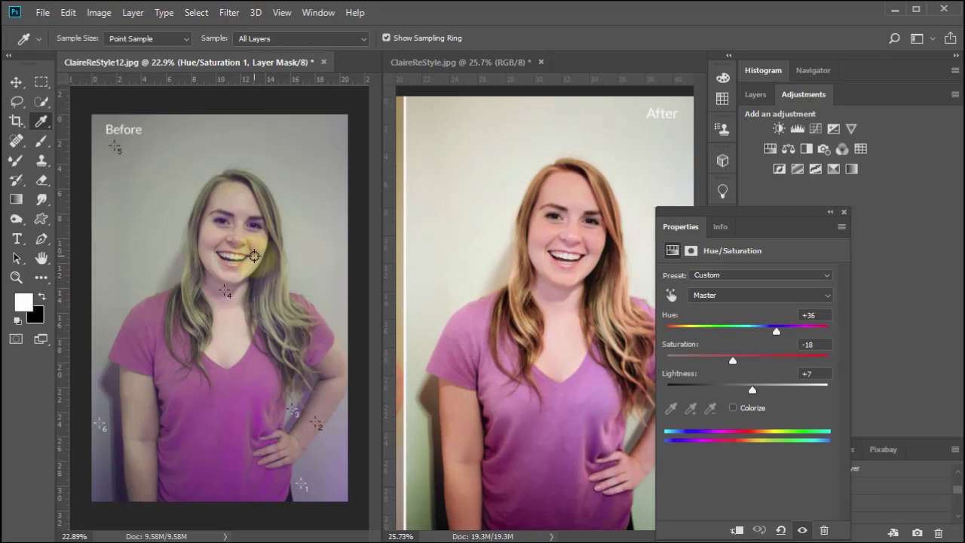
# Step: Add a Levels adjustment layer and set the RGB input levels to 26, 1.09 and 220
pyautogui.click(796, 128)
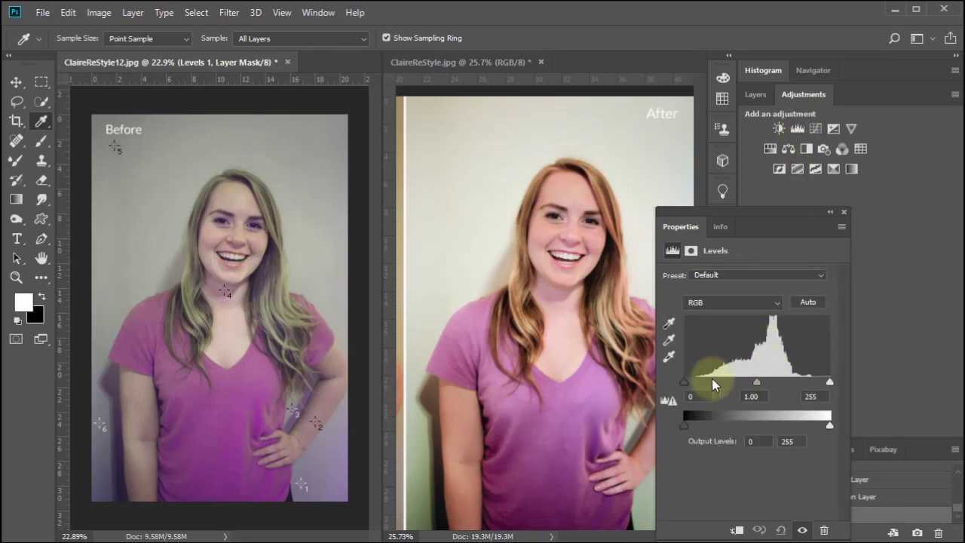
pyautogui.moveTo(685, 383); pyautogui.dragTo(696, 381)
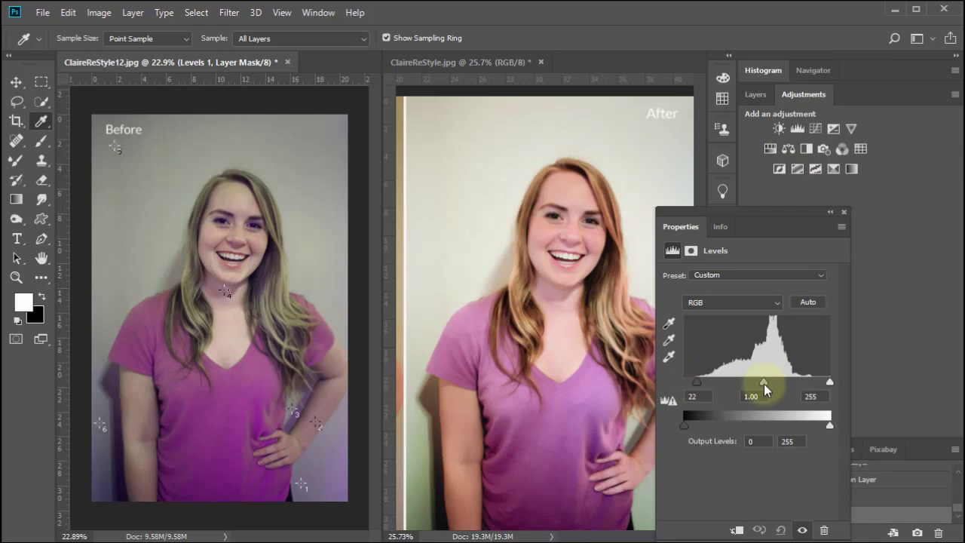
pyautogui.moveTo(830, 382); pyautogui.dragTo(754, 388)
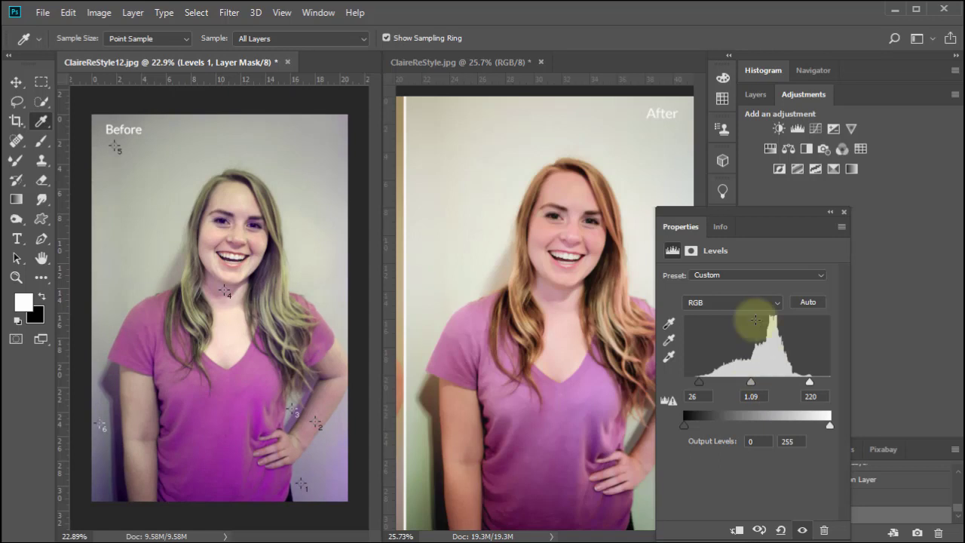
# Step: Set the Red channel's midtone level to 1.05 in the Levels adjustment
pyautogui.click(736, 302)
pyautogui.click(729, 329)
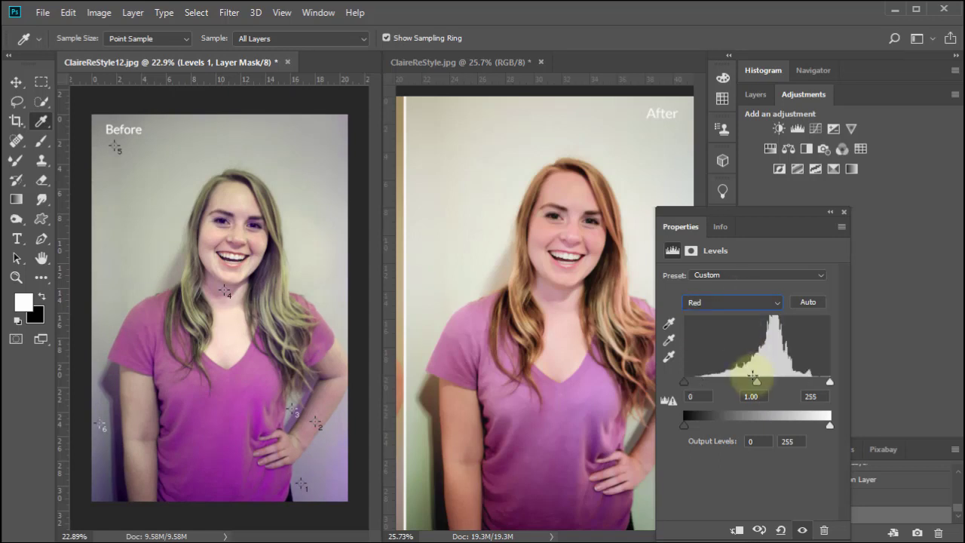
pyautogui.moveTo(759, 388); pyautogui.dragTo(748, 393)
# Step: Set the Green channel's input levels to 22, 1.09 and 205 in the Levels adjustment
pyautogui.click(737, 304)
pyautogui.click(738, 340)
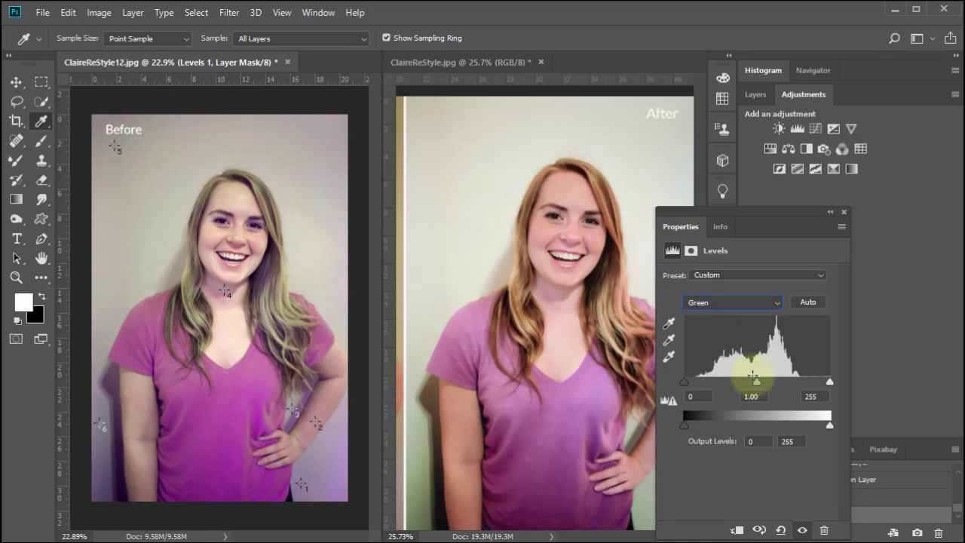
pyautogui.moveTo(757, 388)
pyautogui.mouseDown()
pyautogui.moveTo(743, 388)
pyautogui.moveTo(754, 387)
pyautogui.mouseUp()
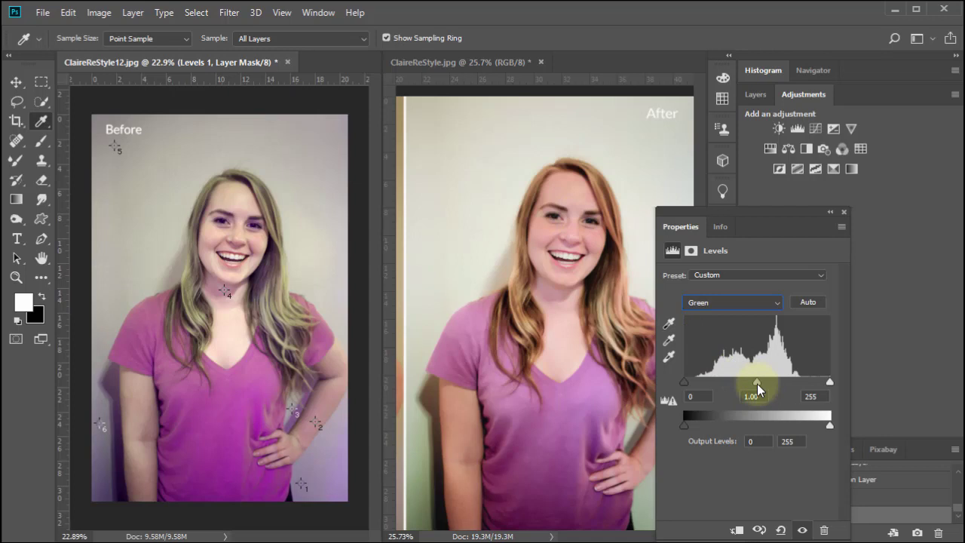
pyautogui.moveTo(757, 384); pyautogui.dragTo(752, 386)
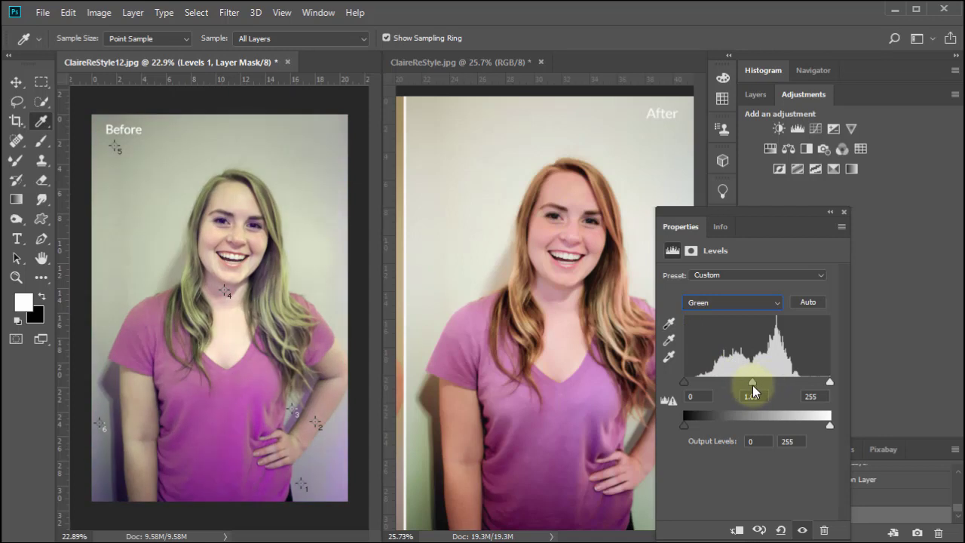
pyautogui.moveTo(684, 383); pyautogui.dragTo(697, 385)
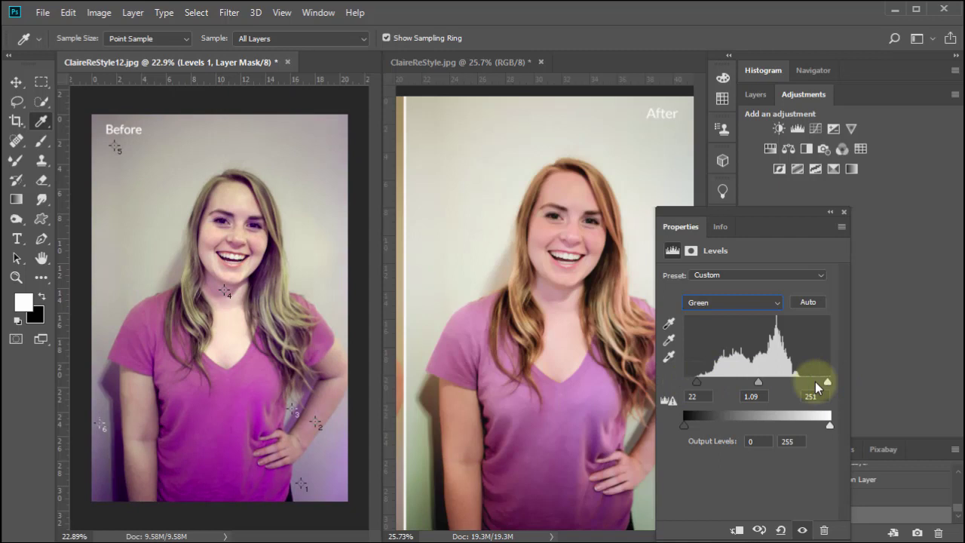
pyautogui.moveTo(814, 381); pyautogui.dragTo(801, 384)
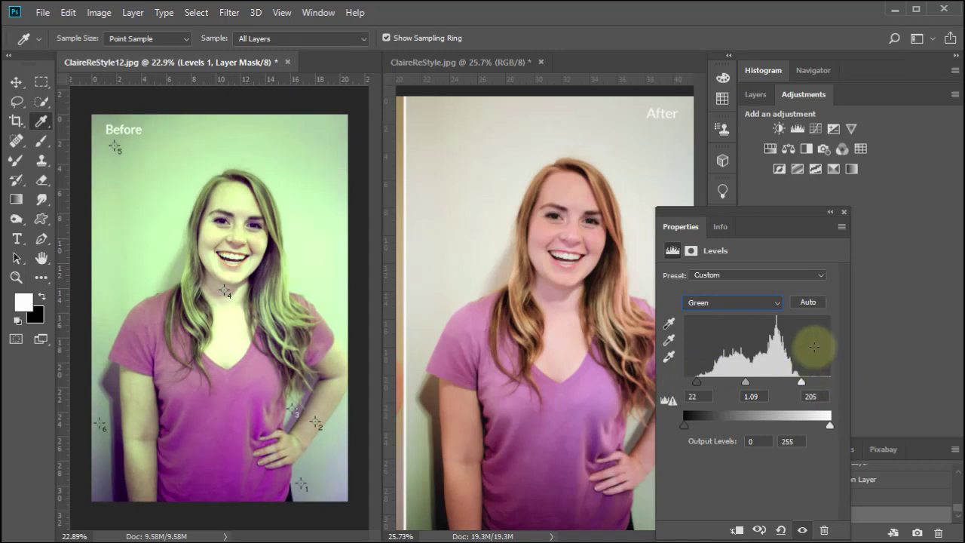
# Step: Set the Red channel's white input level to 223 and its black input level to 28
pyautogui.click(753, 302)
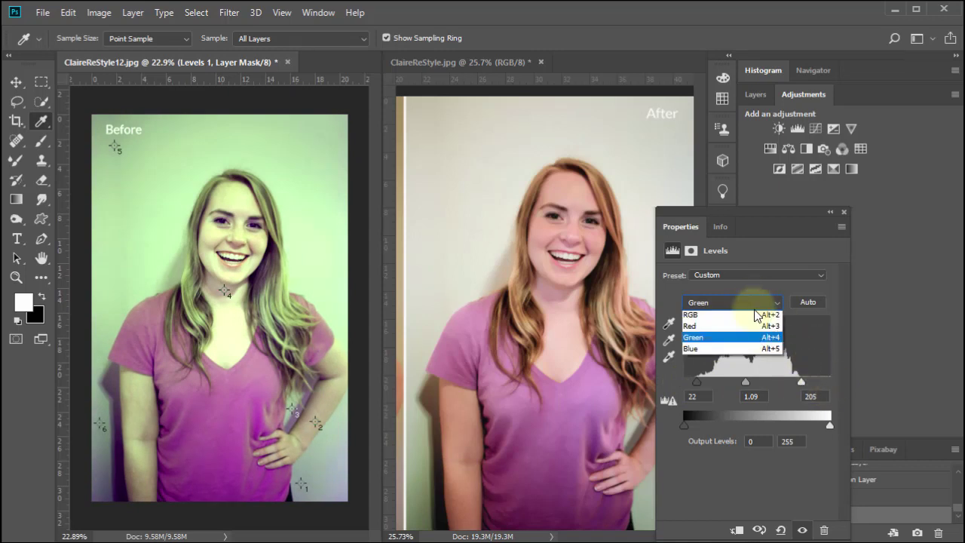
pyautogui.click(754, 325)
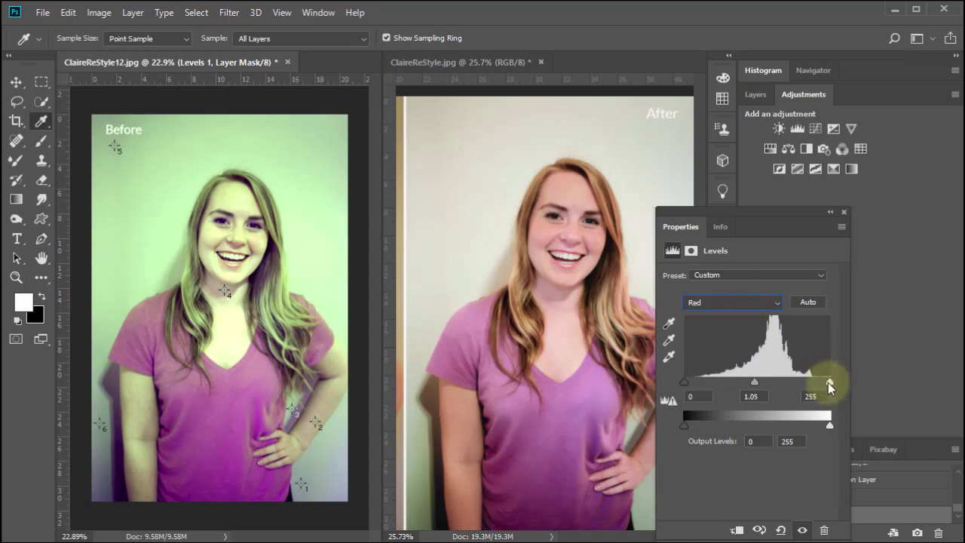
pyautogui.moveTo(829, 382); pyautogui.dragTo(812, 384)
pyautogui.moveTo(683, 382); pyautogui.dragTo(699, 380)
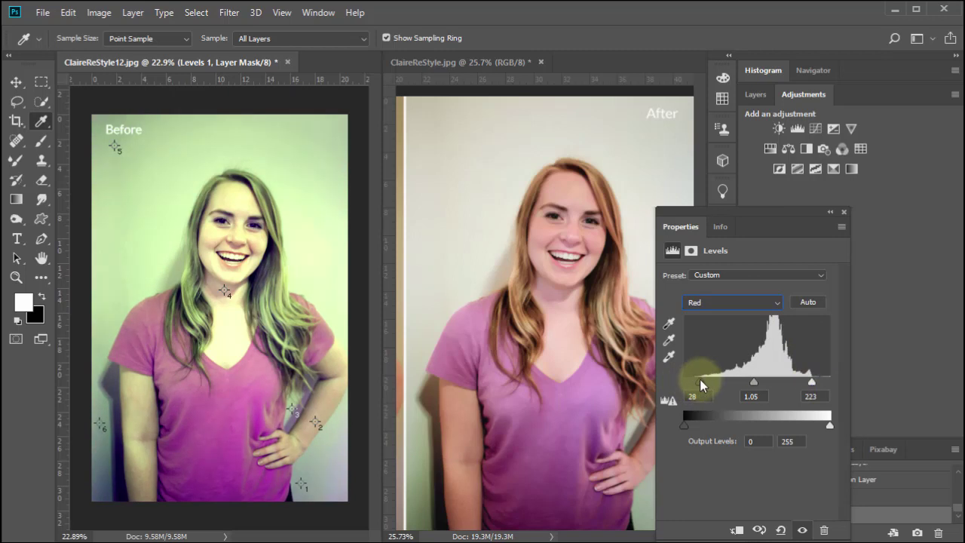
# Step: Set the Blue channel's white input level to 187 and its black input level to 32
pyautogui.click(734, 306)
pyautogui.click(741, 349)
pyautogui.moveTo(829, 381); pyautogui.dragTo(790, 383)
pyautogui.moveTo(684, 382); pyautogui.dragTo(699, 382)
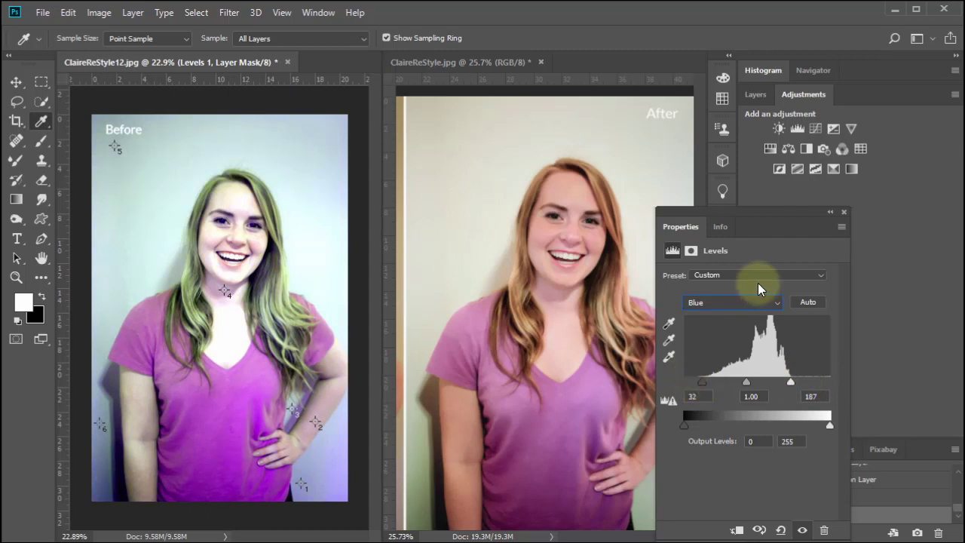
# Step: Set the composite RGB white input level to 254 and black input level to 0, and slightly darken its midtones
pyautogui.click(735, 302)
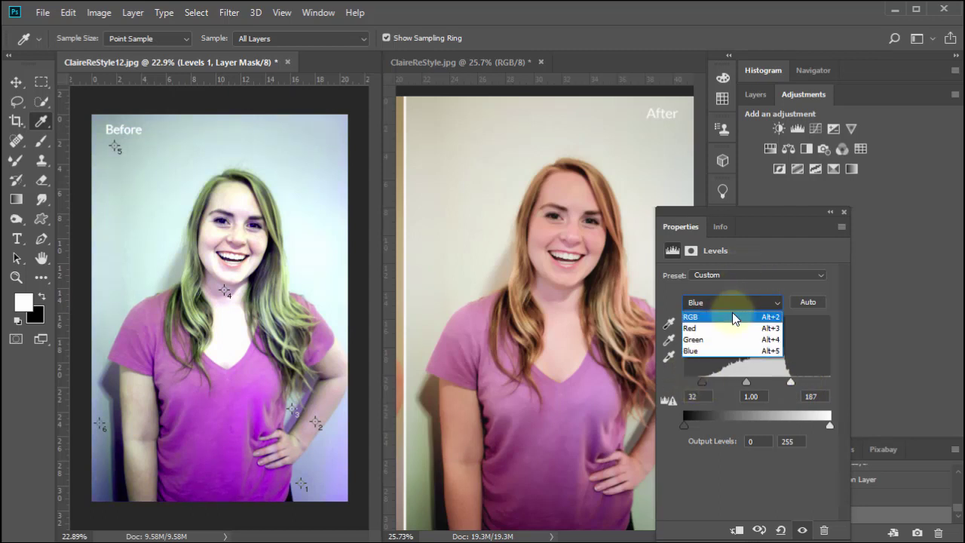
pyautogui.click(732, 314)
pyautogui.moveTo(809, 382); pyautogui.dragTo(829, 381)
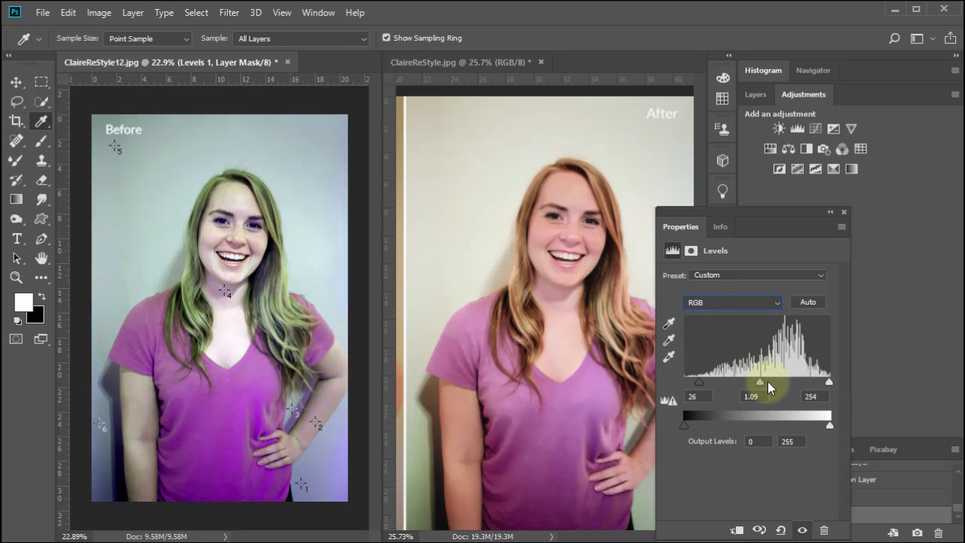
pyautogui.moveTo(693, 385); pyautogui.dragTo(674, 384)
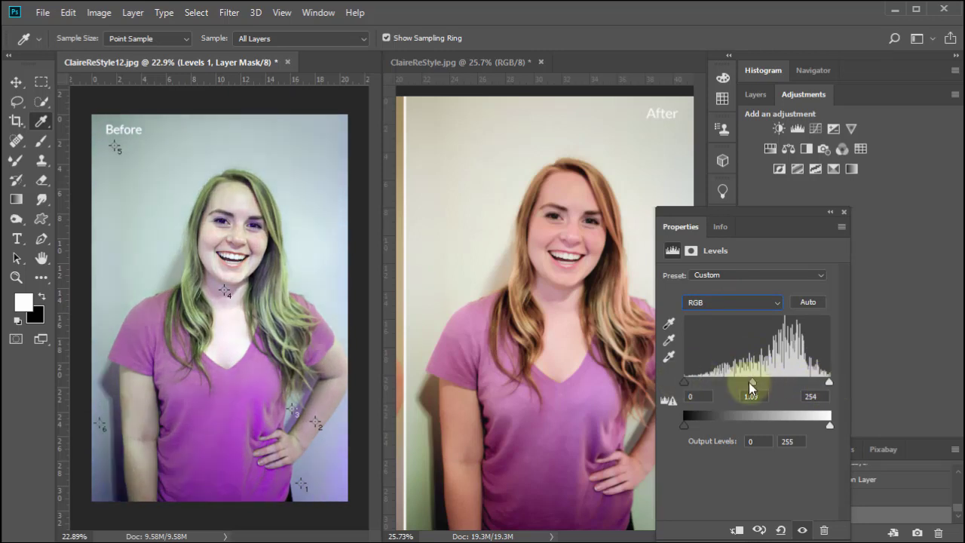
pyautogui.moveTo(751, 388); pyautogui.dragTo(758, 390)
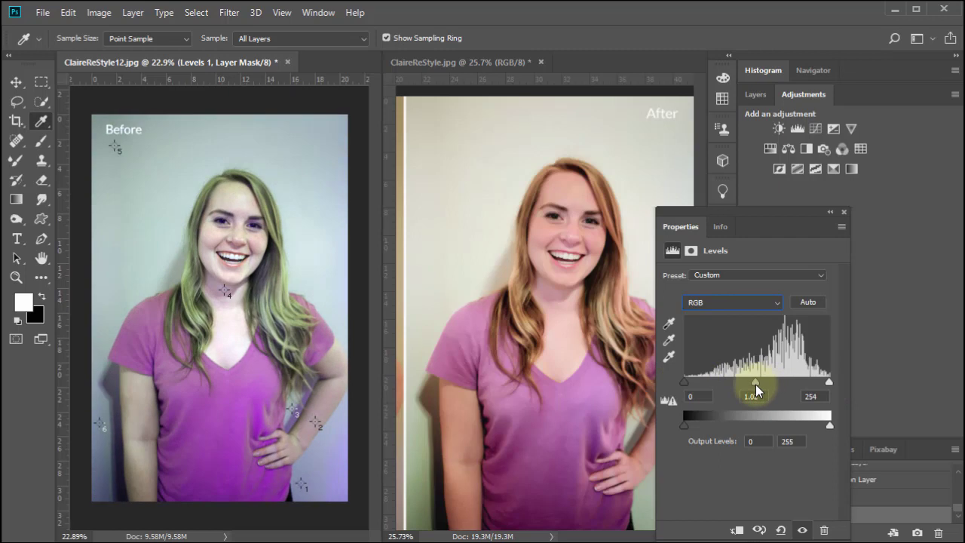
# Step: Set the Blue channel's midtone level to 0.84 and slightly lower the Green channel's midtone level in the Levels adjustment
pyautogui.click(730, 302)
pyautogui.click(718, 351)
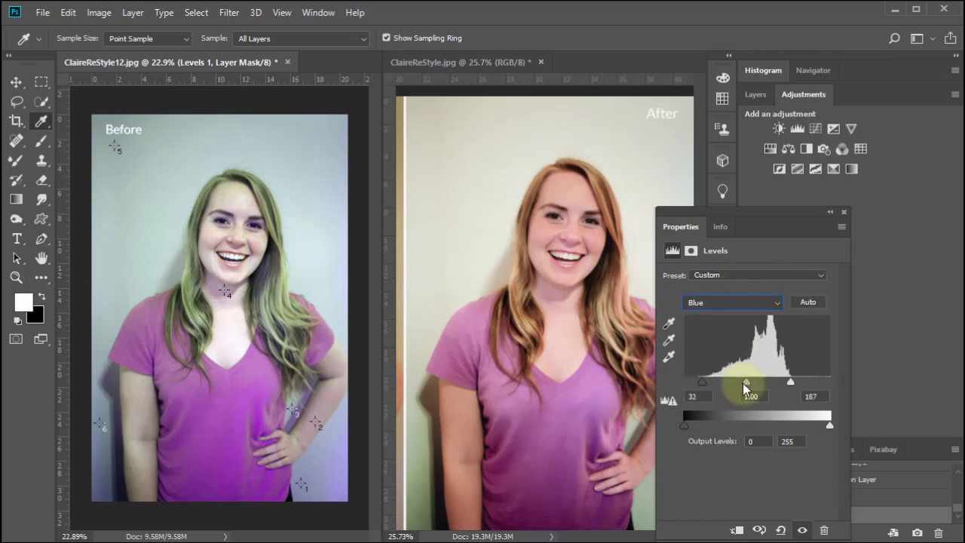
pyautogui.moveTo(745, 389); pyautogui.dragTo(751, 387)
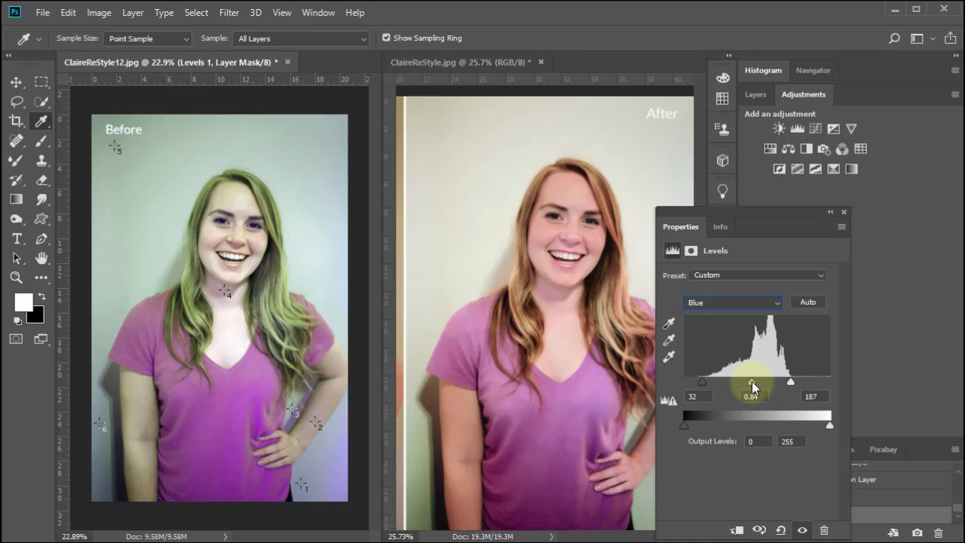
pyautogui.click(731, 302)
pyautogui.click(727, 331)
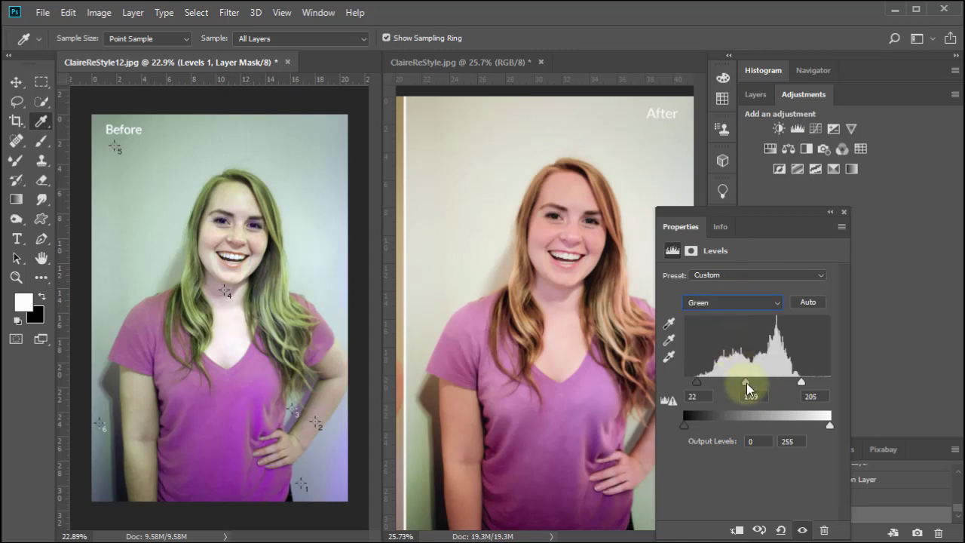
pyautogui.moveTo(746, 387)
pyautogui.mouseDown()
pyautogui.moveTo(738, 388)
pyautogui.moveTo(750, 392)
pyautogui.mouseUp()
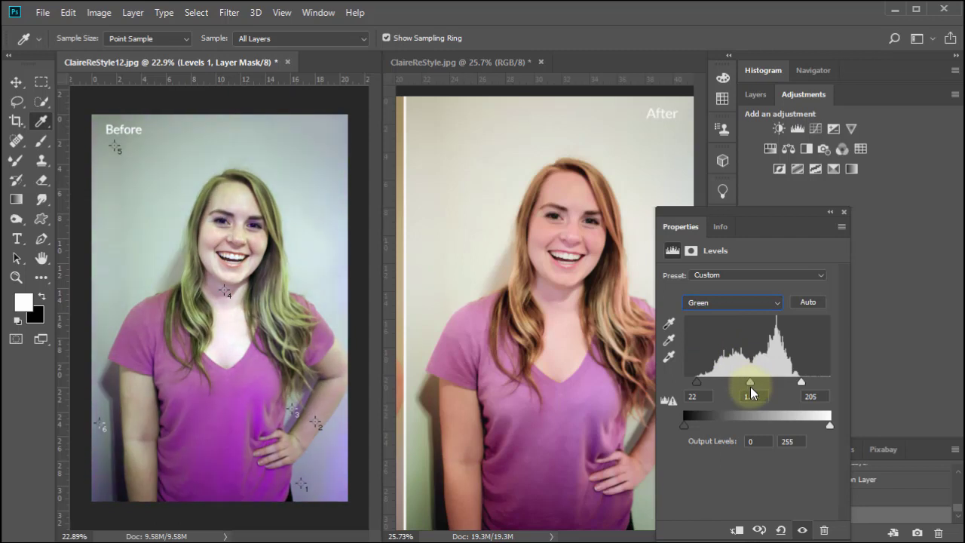
# Step: Set the Red channel's midtone level to 1.18 in the Levels adjustment
pyautogui.click(730, 306)
pyautogui.click(728, 325)
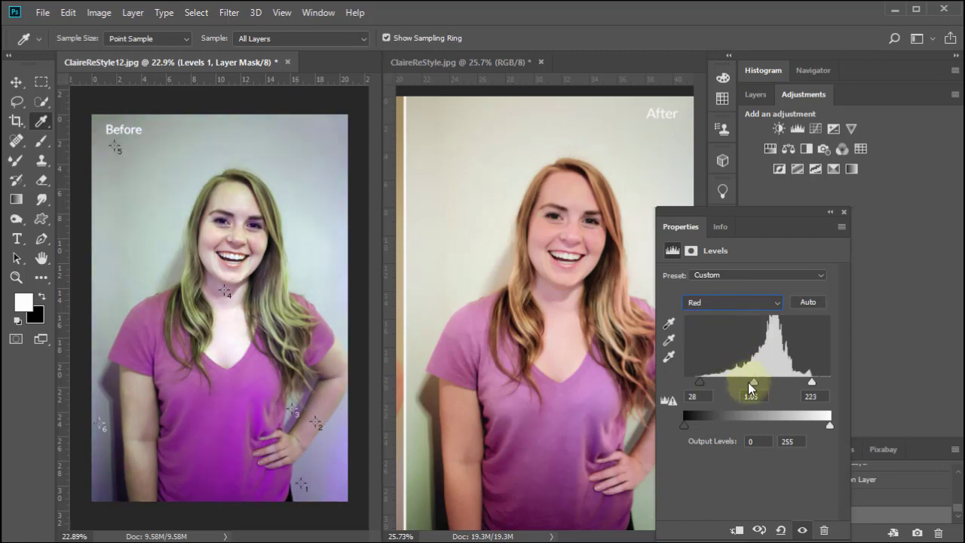
pyautogui.moveTo(755, 388); pyautogui.dragTo(746, 387)
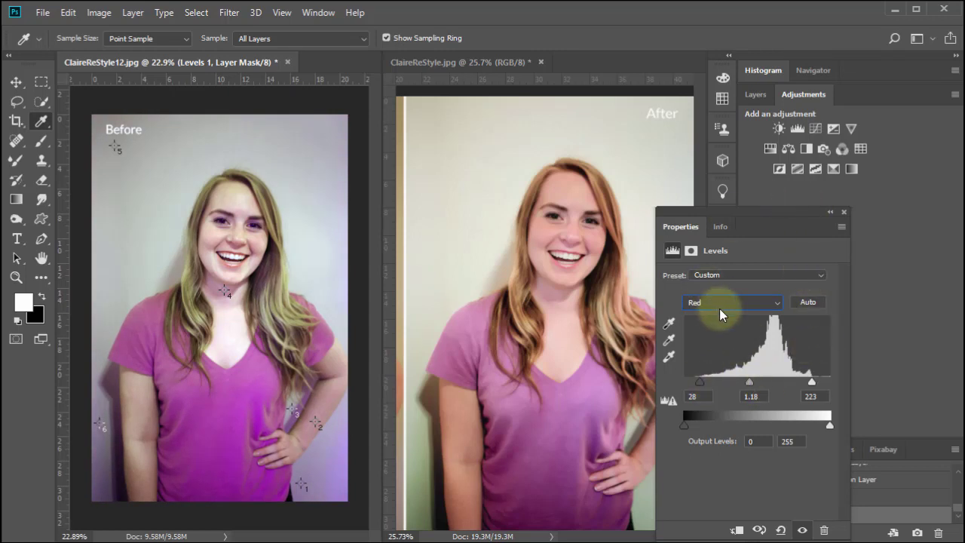
# Step: Close the Levels properties and float the layer list over the After image
pyautogui.click(844, 211)
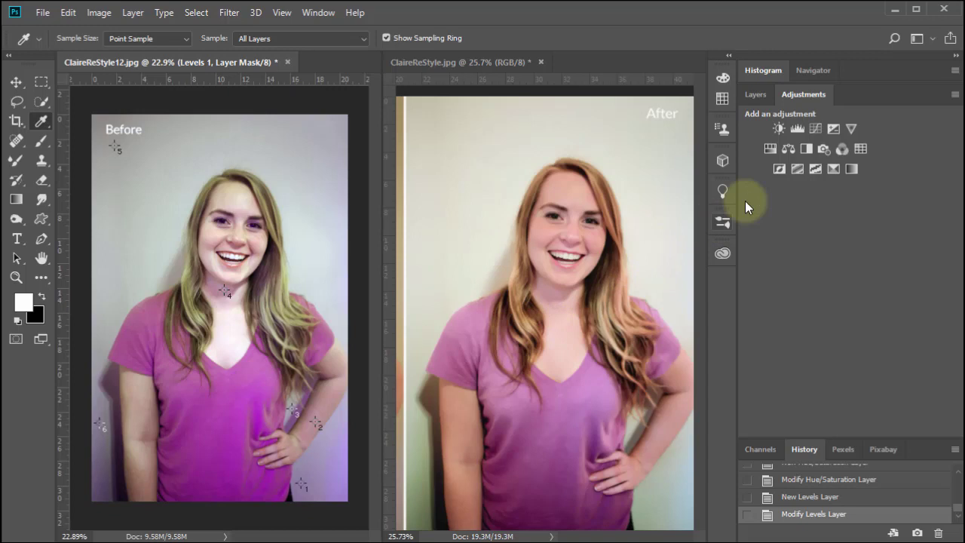
pyautogui.click(748, 95)
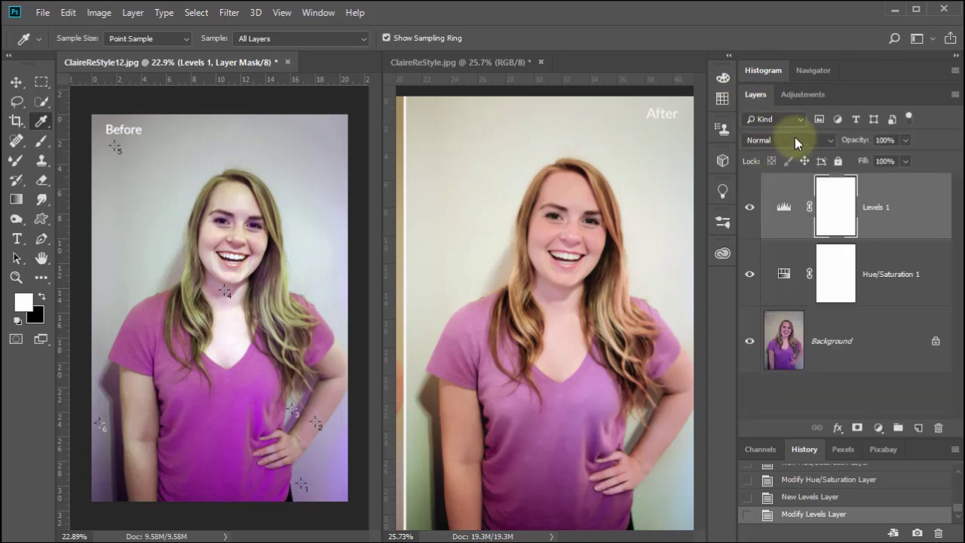
pyautogui.moveTo(756, 101); pyautogui.dragTo(482, 129)
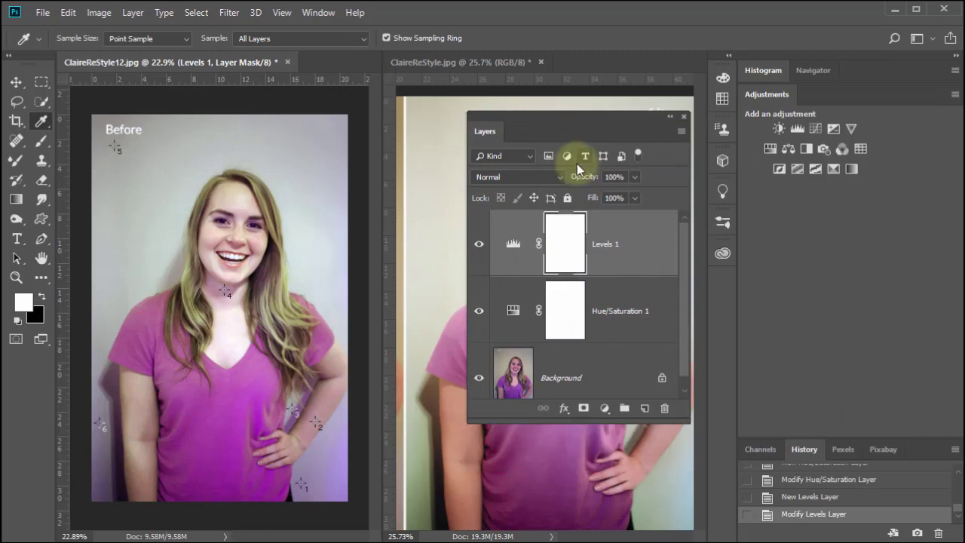
# Step: Add a second Hue/Saturation adjustment layer above Levels 1 with hue -29 and saturation +14
pyautogui.click(769, 148)
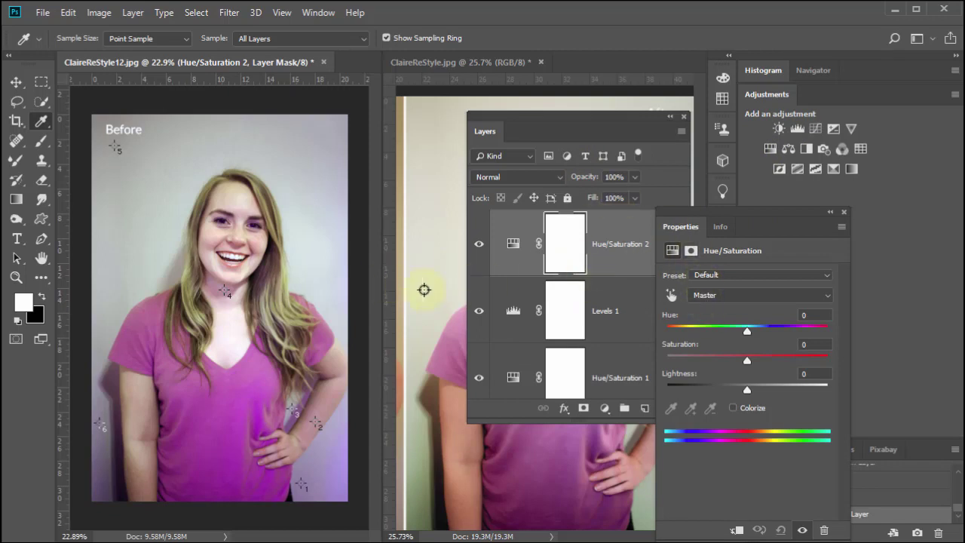
pyautogui.moveTo(745, 331); pyautogui.dragTo(723, 336)
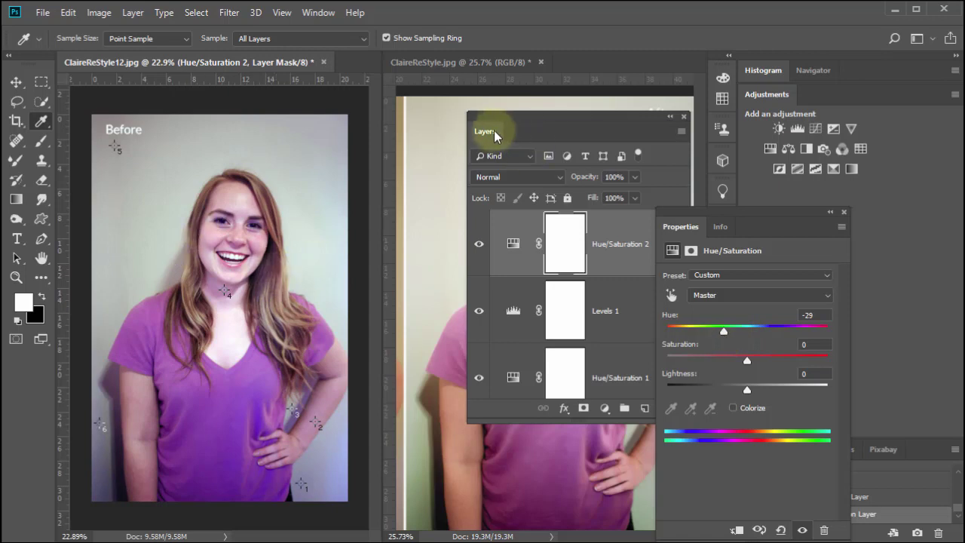
pyautogui.moveTo(493, 130)
pyautogui.mouseDown()
pyautogui.moveTo(683, 149)
pyautogui.moveTo(571, 154)
pyautogui.moveTo(503, 138)
pyautogui.moveTo(489, 124)
pyautogui.mouseUp()
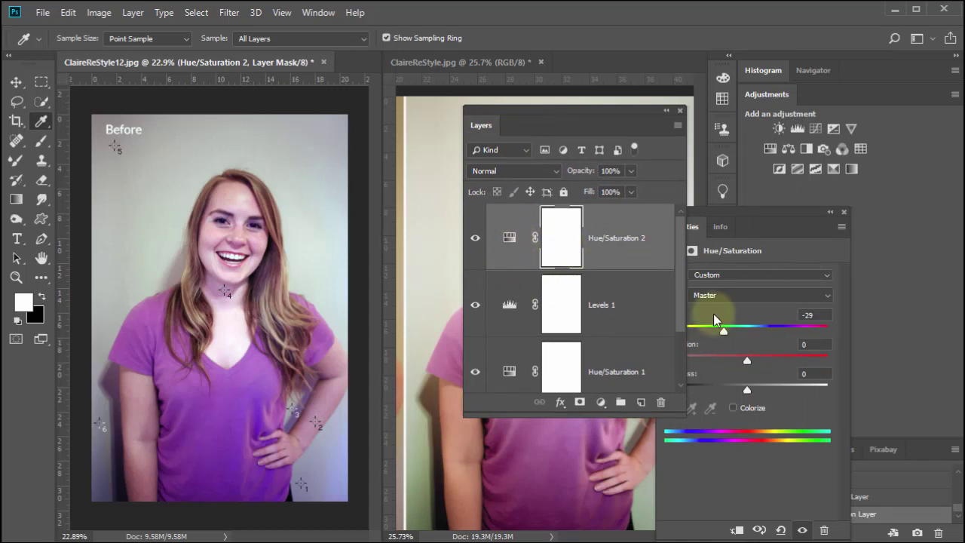
pyautogui.moveTo(747, 362); pyautogui.dragTo(759, 360)
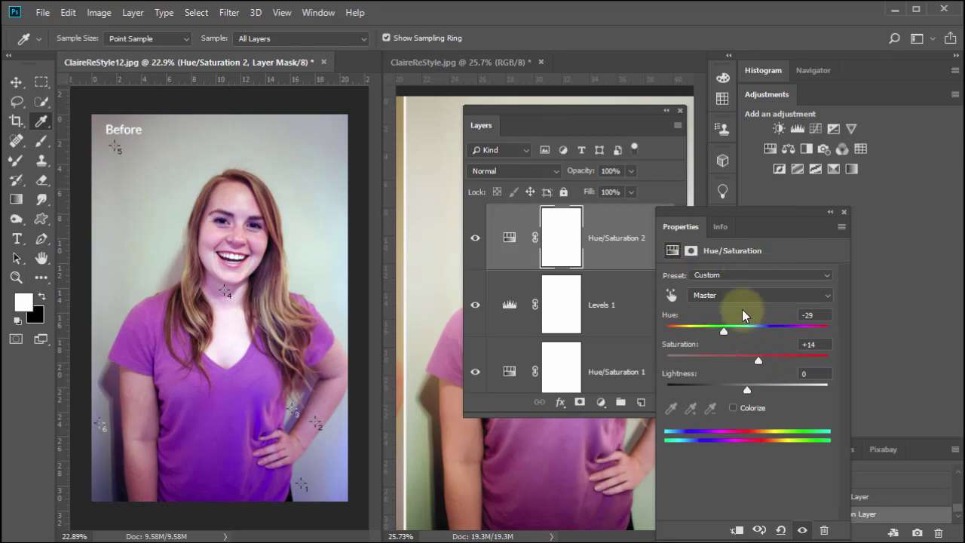
# Step: Paint black over the woman's face on the Hue/Saturation 2 layer mask with a 250 px brush at 71% opacity
pyautogui.click(562, 235)
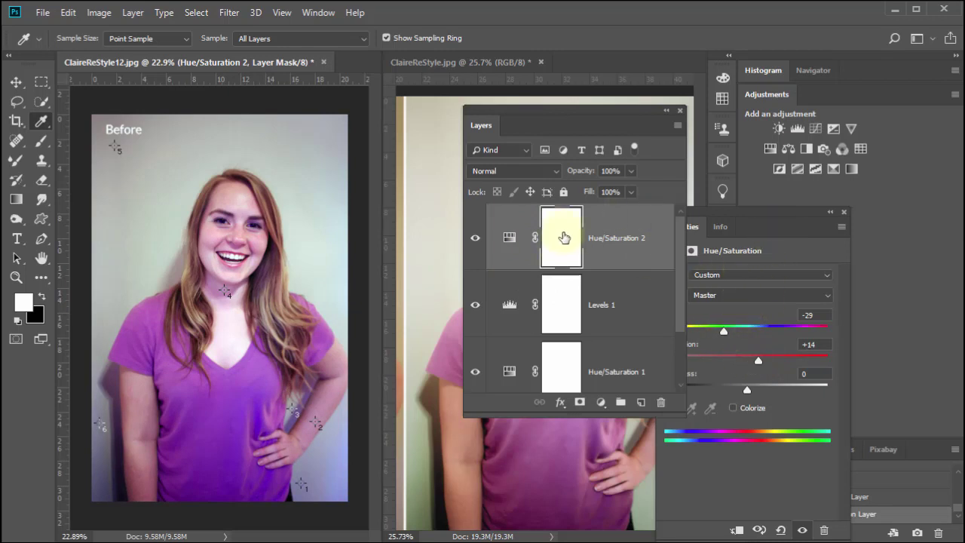
pyautogui.click(41, 143)
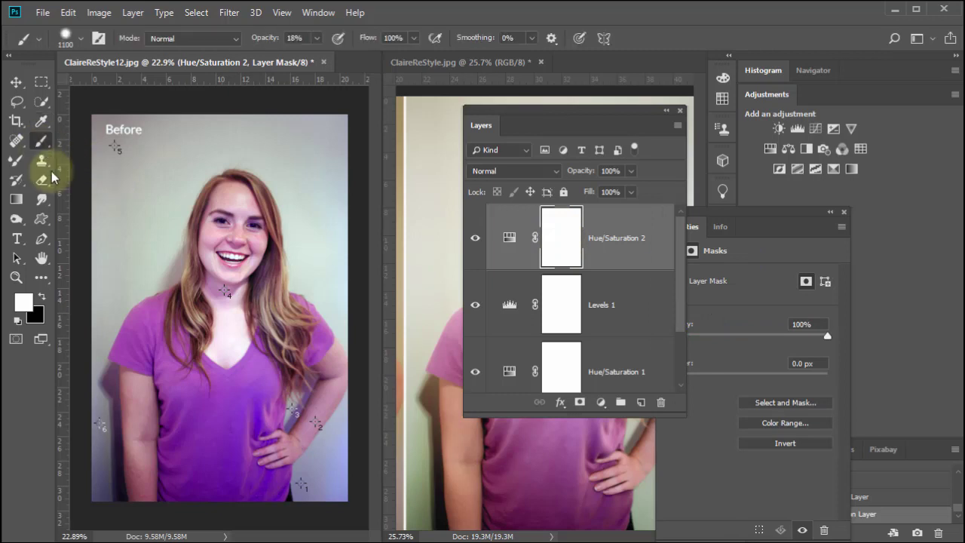
pyautogui.click(42, 296)
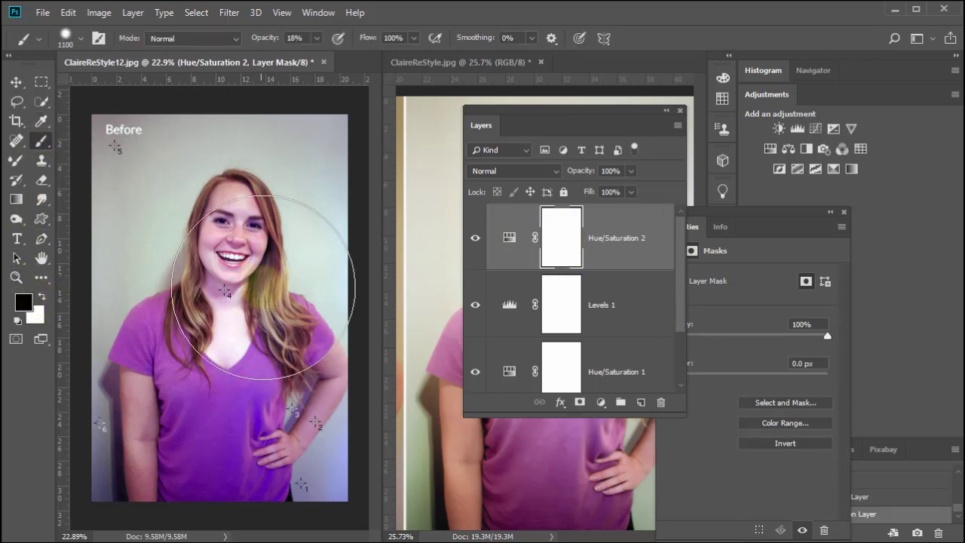
pyautogui.press('[')
pyautogui.press('[')
pyautogui.press('[')
pyautogui.press('[')
pyautogui.press('[')
pyautogui.press('[')
pyautogui.press('[')
pyautogui.press('[')
pyautogui.press('[')
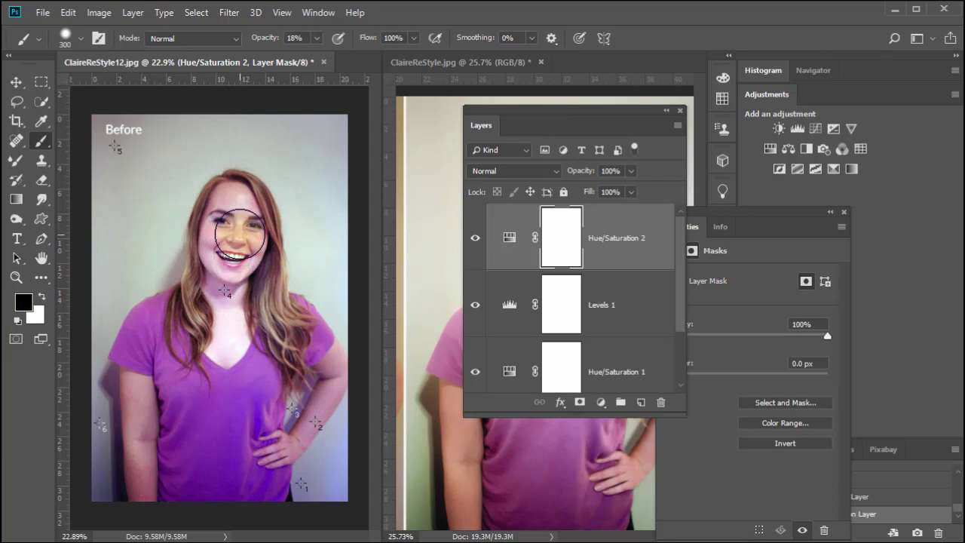
pyautogui.click(317, 37)
pyautogui.moveTo(316, 54); pyautogui.dragTo(354, 54)
pyautogui.moveTo(220, 202)
pyautogui.mouseDown()
pyautogui.moveTo(224, 247)
pyautogui.moveTo(248, 231)
pyautogui.moveTo(216, 247)
pyautogui.moveTo(228, 223)
pyautogui.moveTo(215, 230)
pyautogui.moveTo(219, 259)
pyautogui.mouseUp()
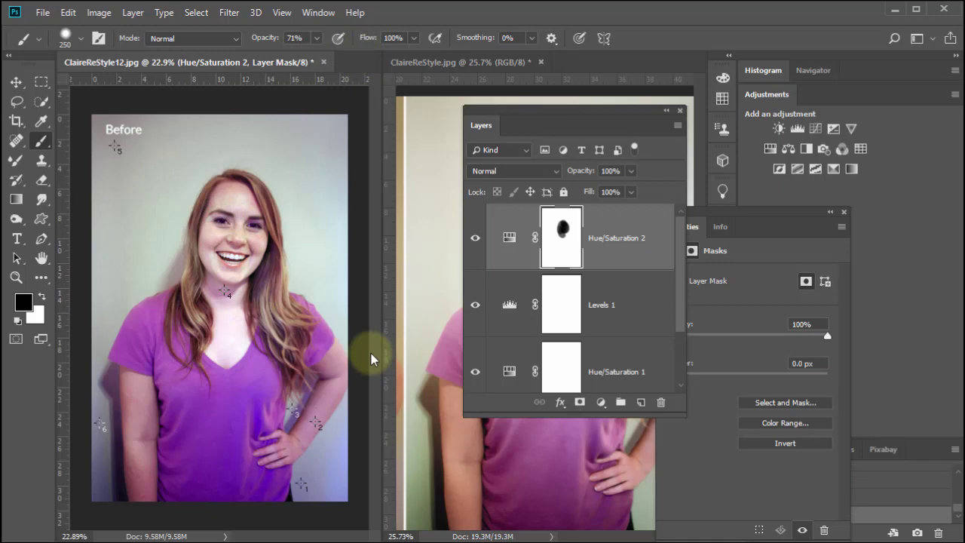
# Step: Group the floating layer list with the properties and add a third Hue/Saturation layer with saturation -17 and lightness +33
pyautogui.moveTo(487, 125); pyautogui.dragTo(647, 143)
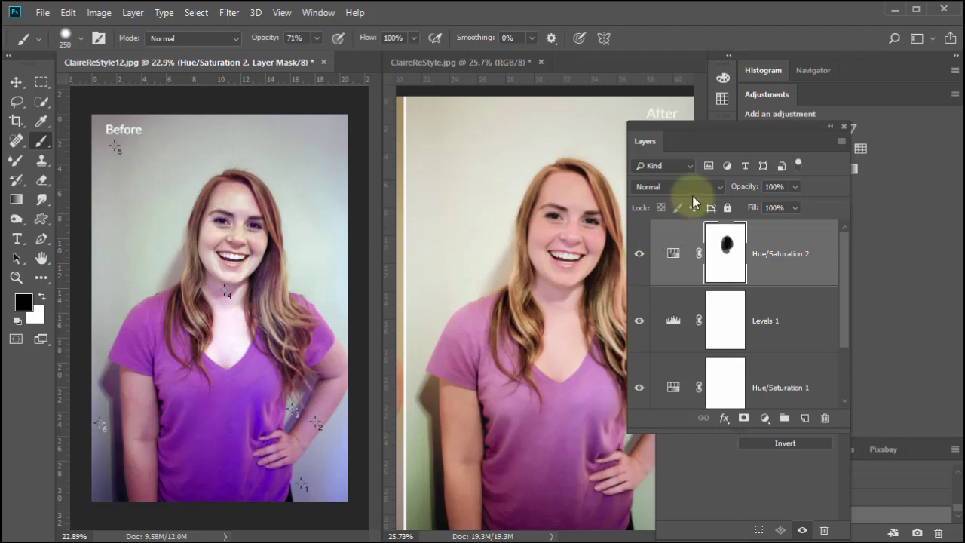
pyautogui.moveTo(768, 132); pyautogui.dragTo(761, 178)
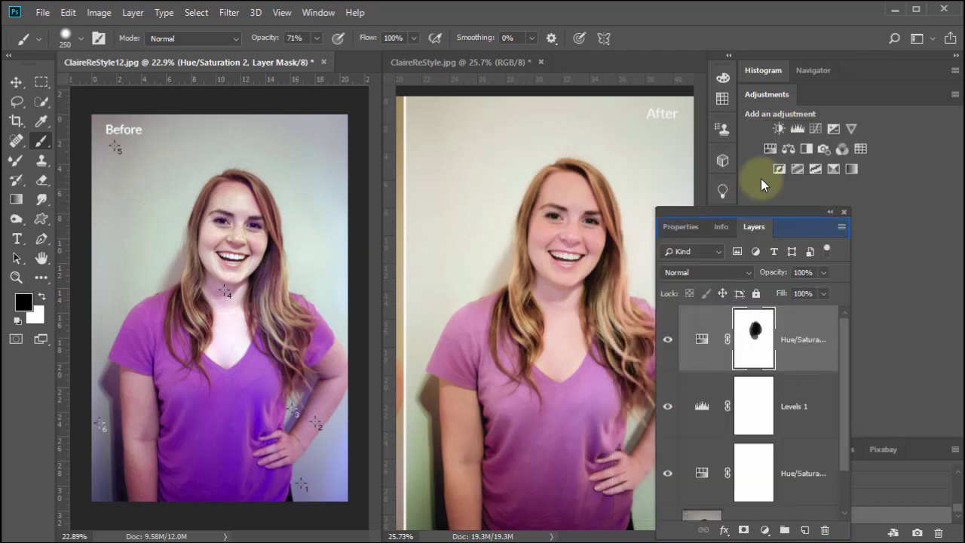
pyautogui.click(771, 150)
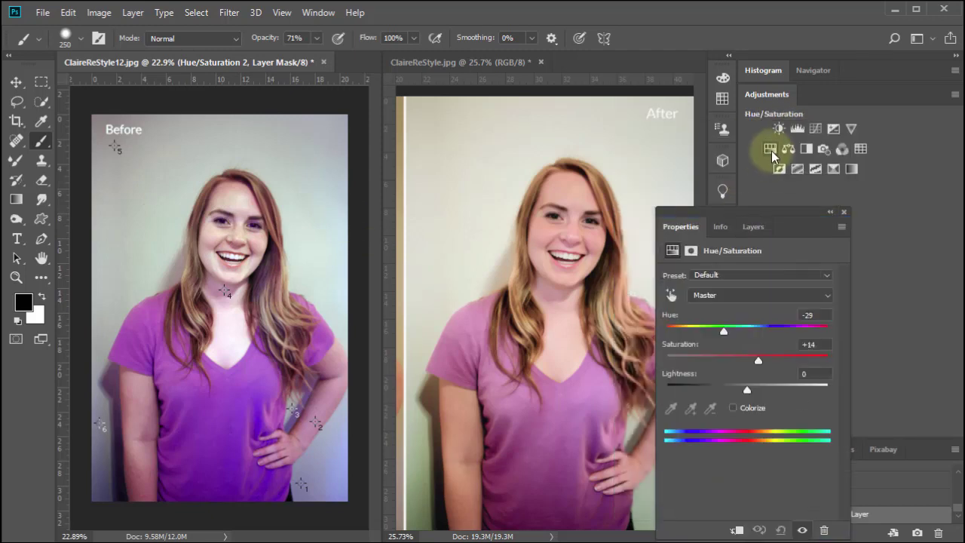
pyautogui.moveTo(747, 390); pyautogui.dragTo(772, 393)
pyautogui.moveTo(747, 330); pyautogui.dragTo(733, 364)
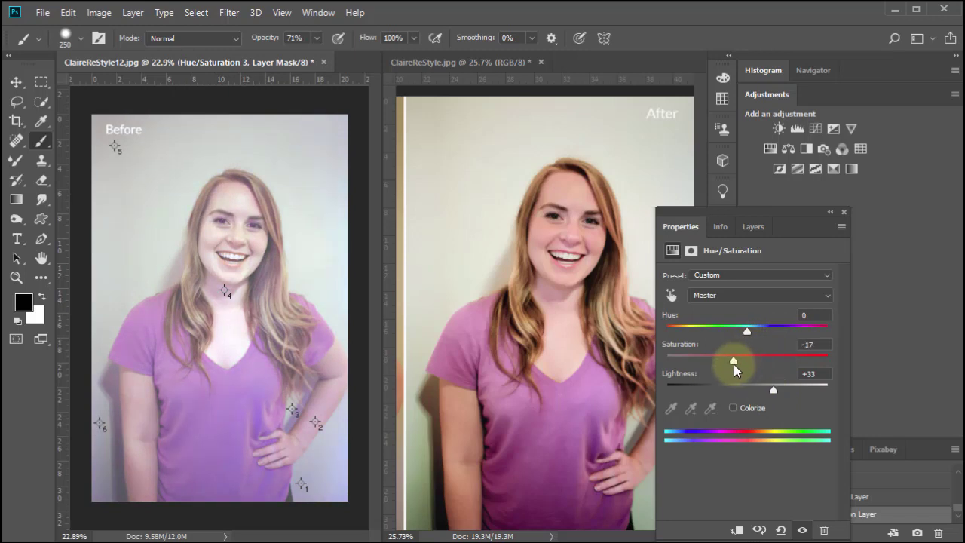
# Step: Show the layer list and paint black over the woman's face and neck on the Hue/Saturation 3 mask
pyautogui.click(842, 213)
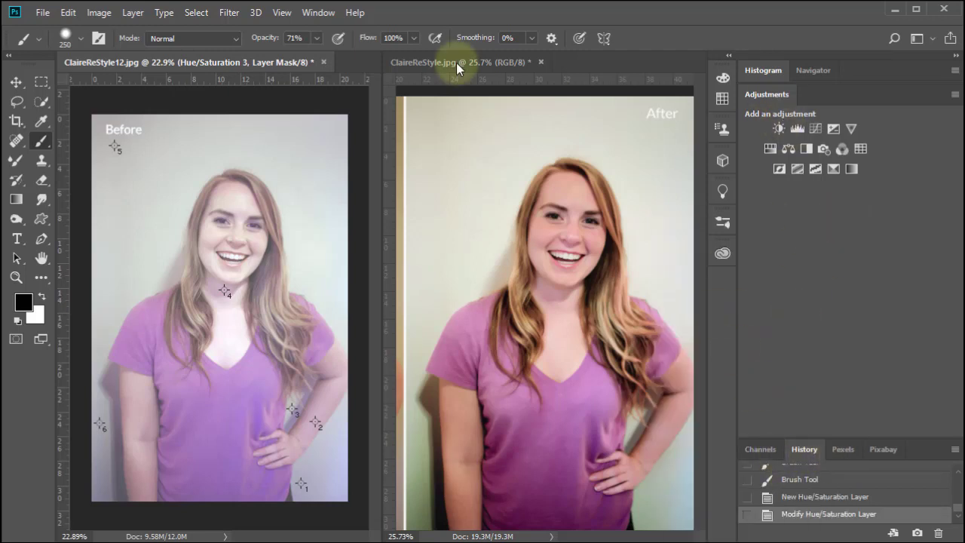
pyautogui.click(316, 13)
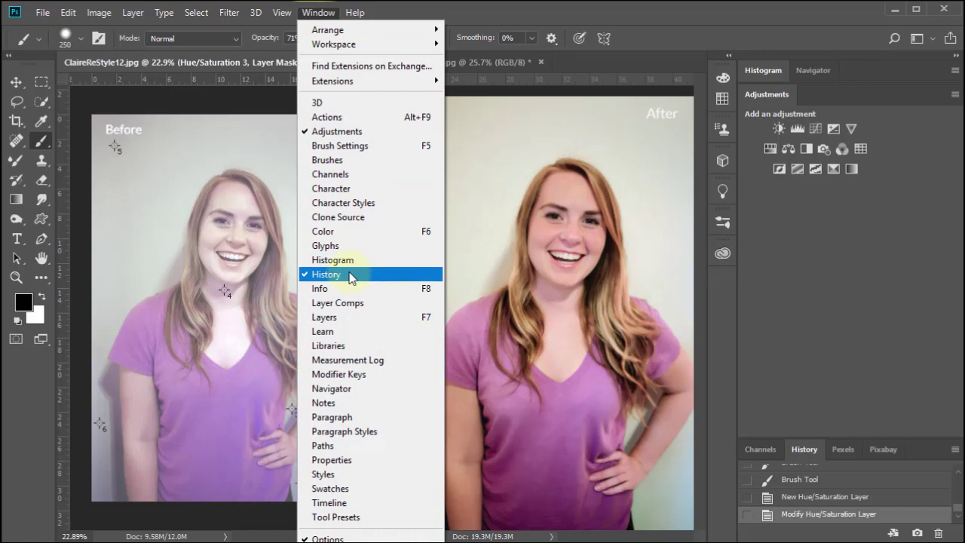
pyautogui.click(348, 319)
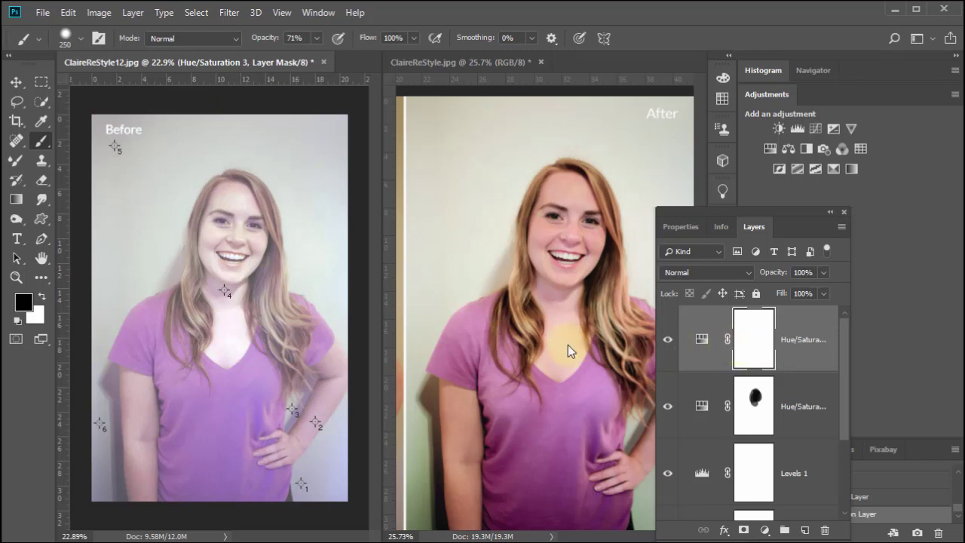
pyautogui.moveTo(233, 220); pyautogui.dragTo(230, 319)
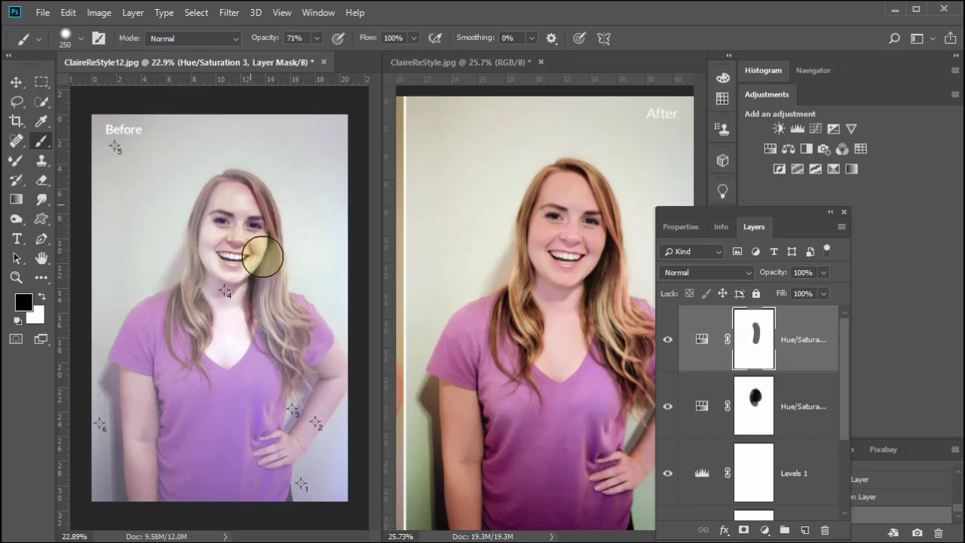
pyautogui.moveTo(262, 256)
pyautogui.mouseDown()
pyautogui.moveTo(258, 226)
pyautogui.moveTo(231, 215)
pyautogui.mouseUp()
# Step: Set the brush hardness to 0% and extend the mask painting over the hair and the shoulder beside the bent arm
pyautogui.rightClick(243, 234)
pyautogui.moveTo(369, 306); pyautogui.dragTo(295, 307)
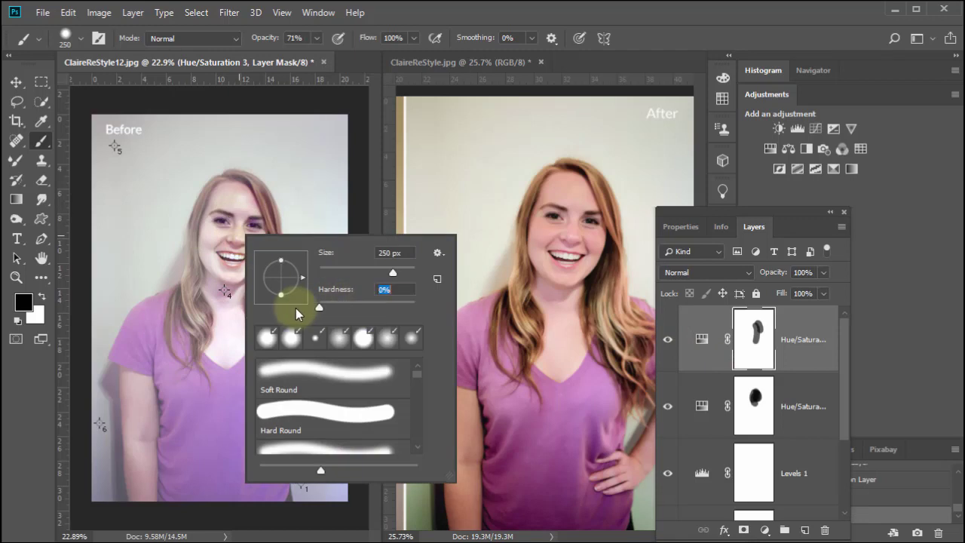
pyautogui.press('Return')
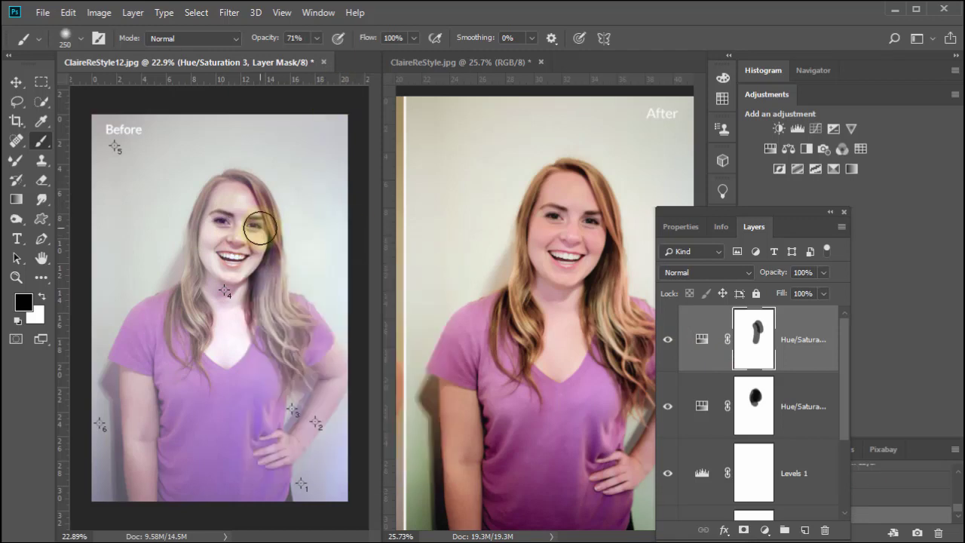
pyautogui.moveTo(254, 221)
pyautogui.mouseDown()
pyautogui.moveTo(263, 297)
pyautogui.moveTo(251, 294)
pyautogui.moveTo(310, 343)
pyautogui.moveTo(291, 311)
pyautogui.moveTo(309, 338)
pyautogui.moveTo(300, 320)
pyautogui.moveTo(327, 379)
pyautogui.mouseUp()
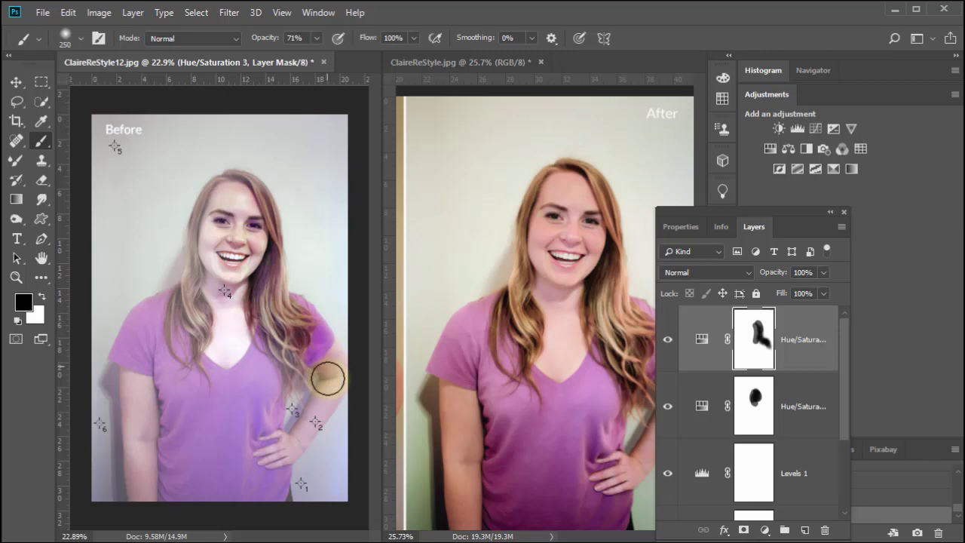
# Step: Paint black over the shirt, arms and remaining hair on the Hue/Saturation 3 mask, enlarging the brush to 600 px
pyautogui.click(252, 402)
pyautogui.moveTo(224, 290)
pyautogui.mouseDown()
pyautogui.moveTo(200, 333)
pyautogui.moveTo(223, 258)
pyautogui.moveTo(209, 271)
pyautogui.moveTo(217, 251)
pyautogui.moveTo(219, 293)
pyautogui.moveTo(218, 233)
pyautogui.moveTo(210, 256)
pyautogui.moveTo(204, 232)
pyautogui.moveTo(202, 291)
pyautogui.moveTo(177, 321)
pyautogui.moveTo(179, 311)
pyautogui.moveTo(125, 339)
pyautogui.moveTo(134, 358)
pyautogui.moveTo(163, 340)
pyautogui.moveTo(140, 396)
pyautogui.moveTo(148, 373)
pyautogui.moveTo(137, 489)
pyautogui.moveTo(142, 403)
pyautogui.moveTo(156, 523)
pyautogui.moveTo(146, 463)
pyautogui.moveTo(157, 510)
pyautogui.moveTo(191, 419)
pyautogui.moveTo(177, 488)
pyautogui.moveTo(194, 453)
pyautogui.moveTo(195, 418)
pyautogui.mouseUp()
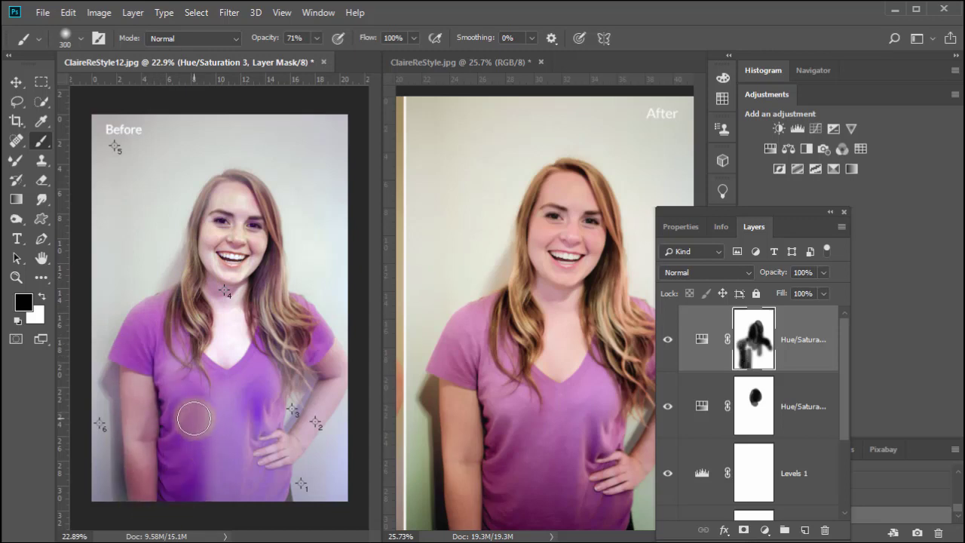
pyautogui.press(']')
pyautogui.press(']')
pyautogui.press(']')
pyautogui.moveTo(221, 383)
pyautogui.mouseDown()
pyautogui.moveTo(230, 354)
pyautogui.moveTo(248, 427)
pyautogui.moveTo(246, 473)
pyautogui.moveTo(242, 432)
pyautogui.moveTo(251, 435)
pyautogui.moveTo(257, 347)
pyautogui.moveTo(236, 390)
pyautogui.moveTo(297, 379)
pyautogui.moveTo(301, 389)
pyautogui.moveTo(305, 377)
pyautogui.moveTo(254, 422)
pyautogui.moveTo(299, 383)
pyautogui.moveTo(226, 340)
pyautogui.moveTo(215, 386)
pyautogui.moveTo(199, 353)
pyautogui.moveTo(169, 377)
pyautogui.moveTo(169, 485)
pyautogui.moveTo(262, 272)
pyautogui.moveTo(256, 245)
pyautogui.moveTo(227, 241)
pyautogui.moveTo(237, 258)
pyautogui.moveTo(240, 240)
pyautogui.moveTo(225, 293)
pyautogui.mouseUp()
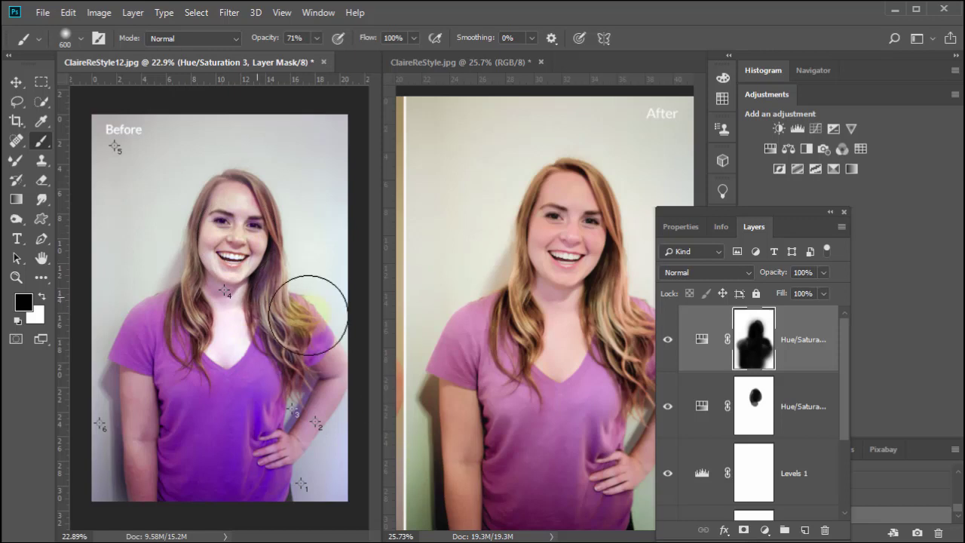
# Step: Toggle the Hue/Saturation 3 layer off and on to compare the background with and without it
pyautogui.click(667, 342)
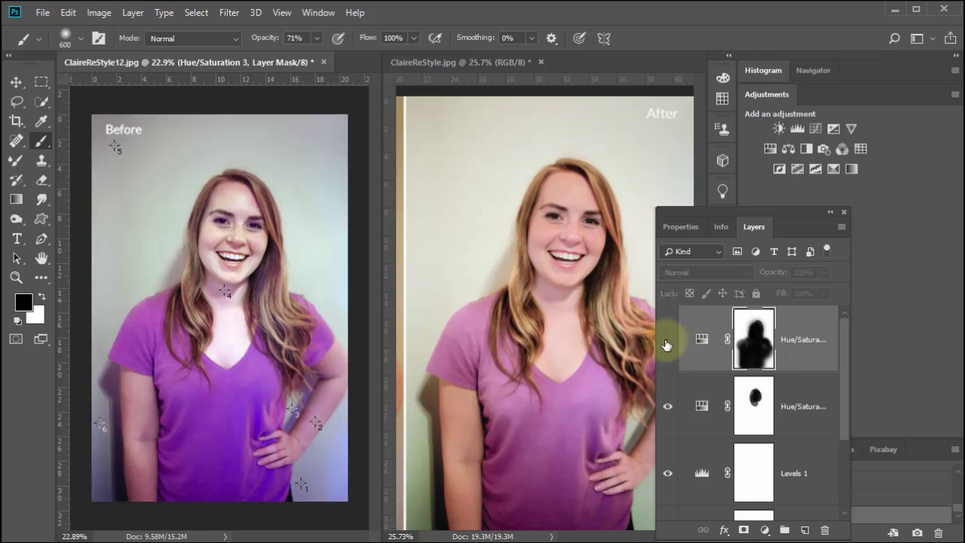
pyautogui.click(667, 343)
pyautogui.click(666, 343)
pyautogui.click(666, 343)
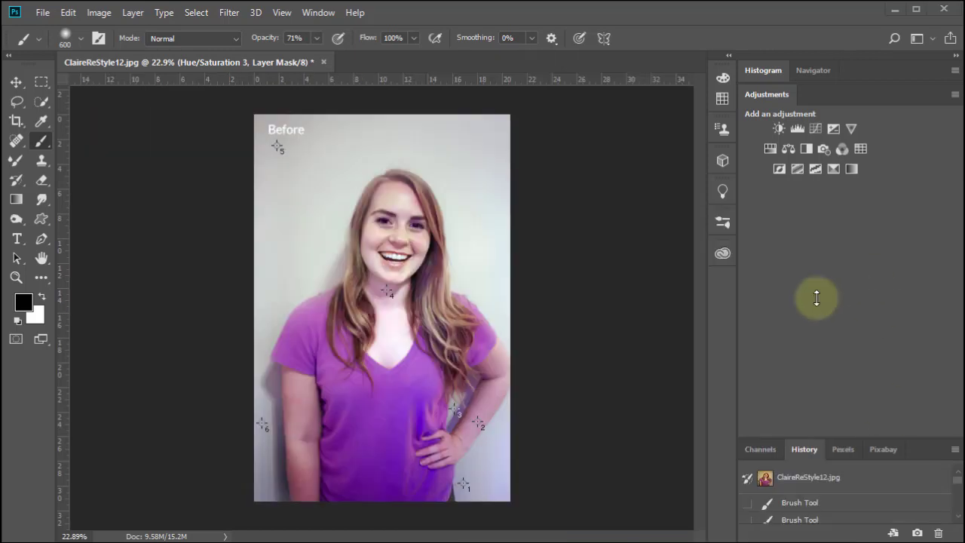
# Step: Reopen the layer list and compare the portrait with the top Hue/Saturation layer hidden and shown
pyautogui.click(318, 13)
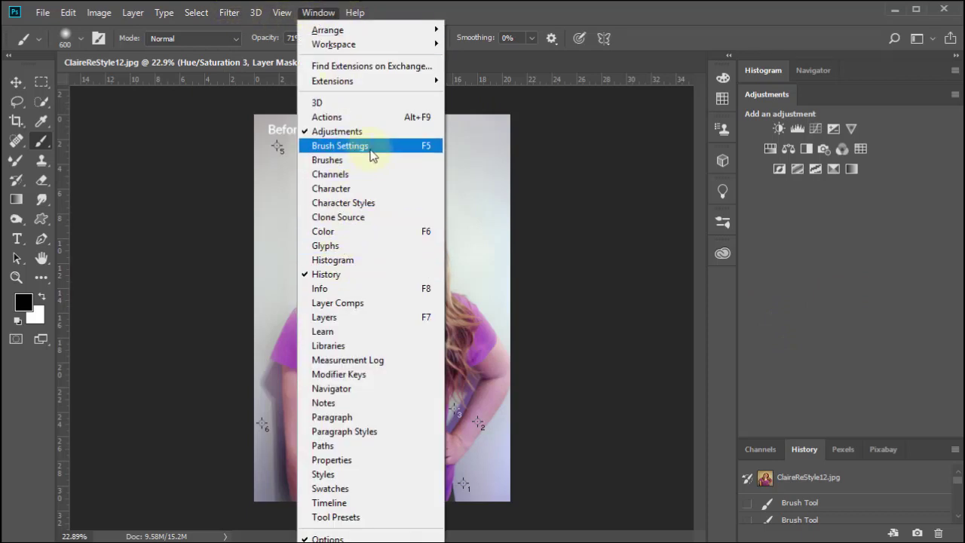
pyautogui.click(353, 317)
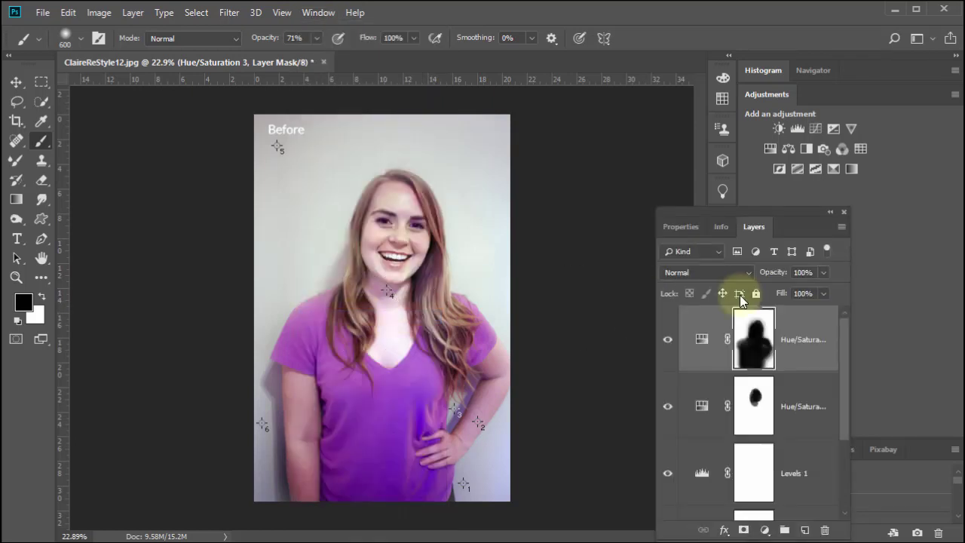
pyautogui.click(667, 340)
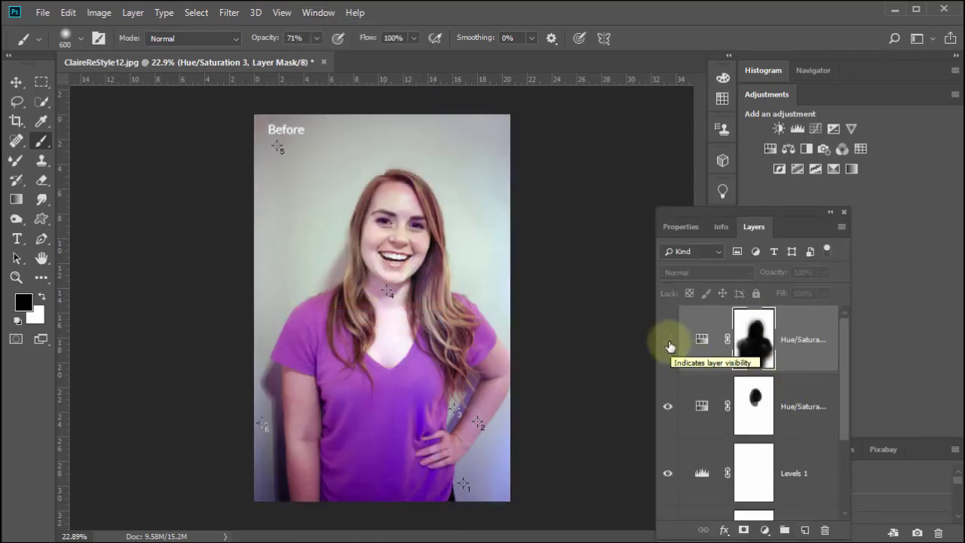
pyautogui.click(667, 343)
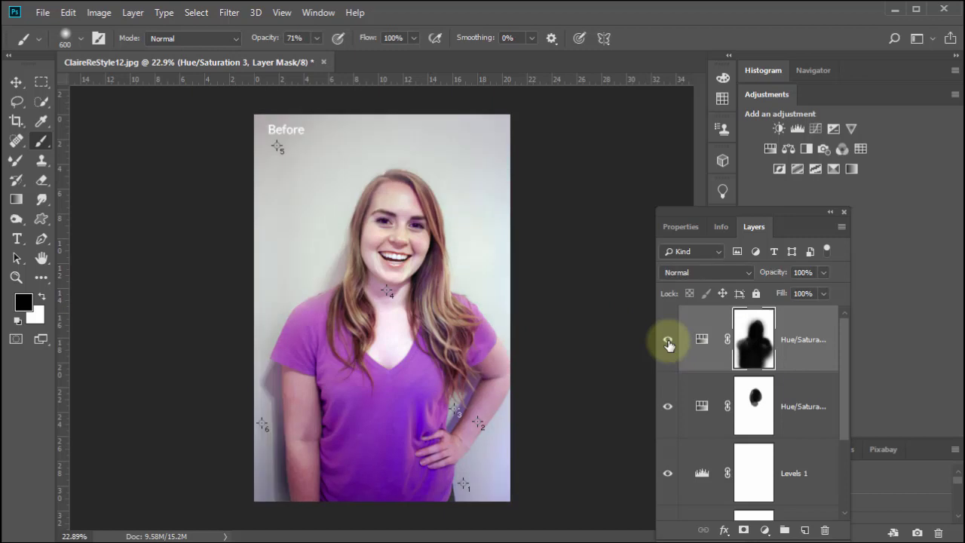
pyautogui.click(668, 343)
pyautogui.click(668, 343)
# Step: Toggle the second Hue/Saturation layer, masked over the face, off and on to check its effect
pyautogui.click(667, 408)
pyautogui.click(667, 408)
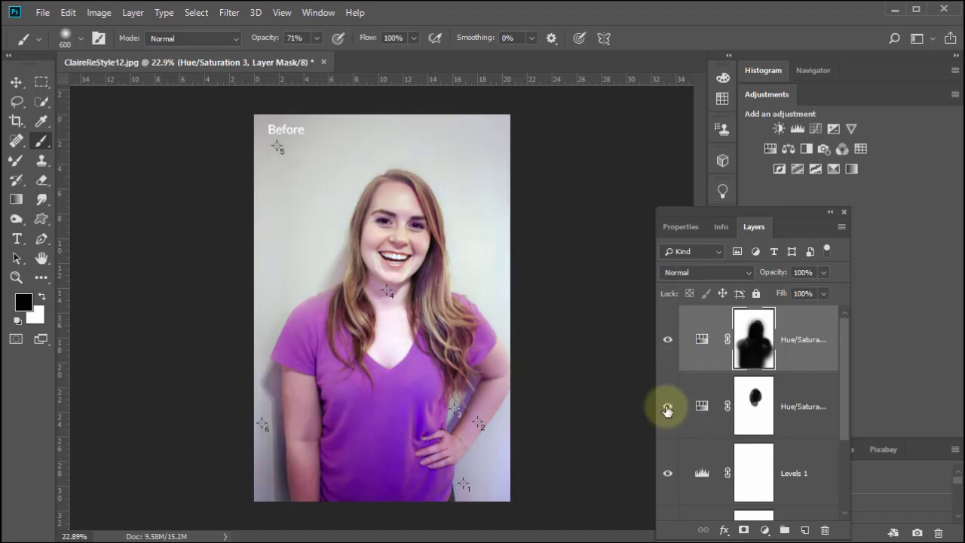
pyautogui.click(667, 407)
pyautogui.click(667, 407)
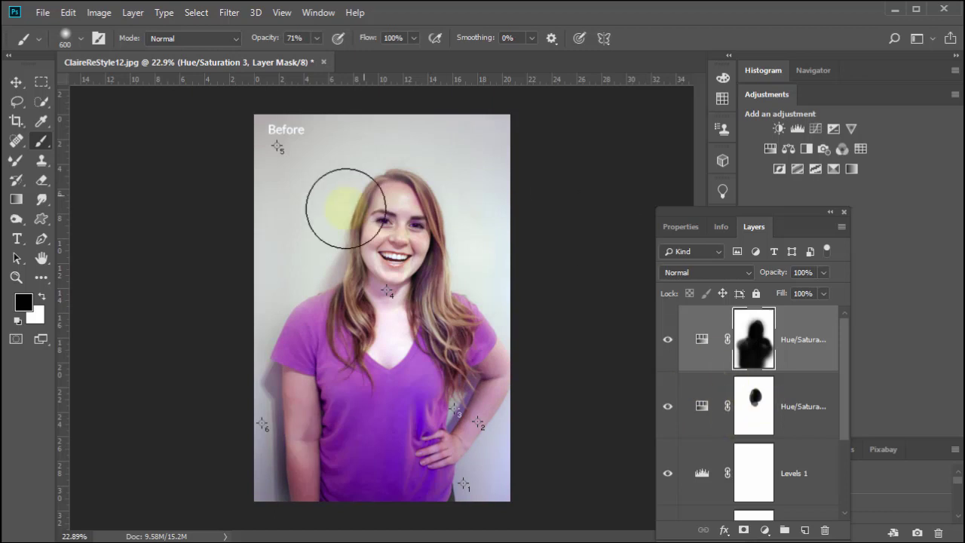
# Step: Hide all the adjustment layers to view the original portrait, and show them all again to compare the corrected result
pyautogui.moveTo(841, 364); pyautogui.dragTo(843, 436)
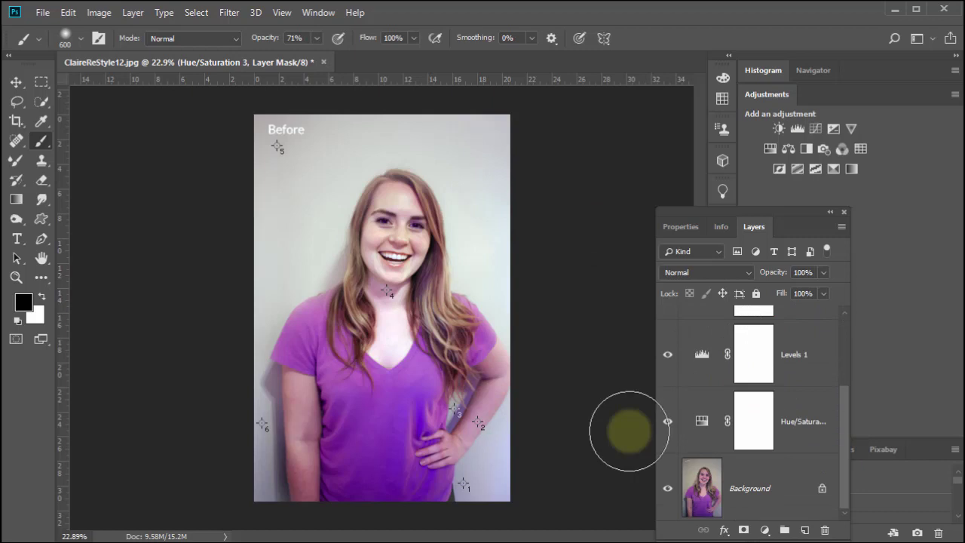
pyautogui.click(667, 420)
pyautogui.click(666, 354)
pyautogui.scroll(3, 669, 332)
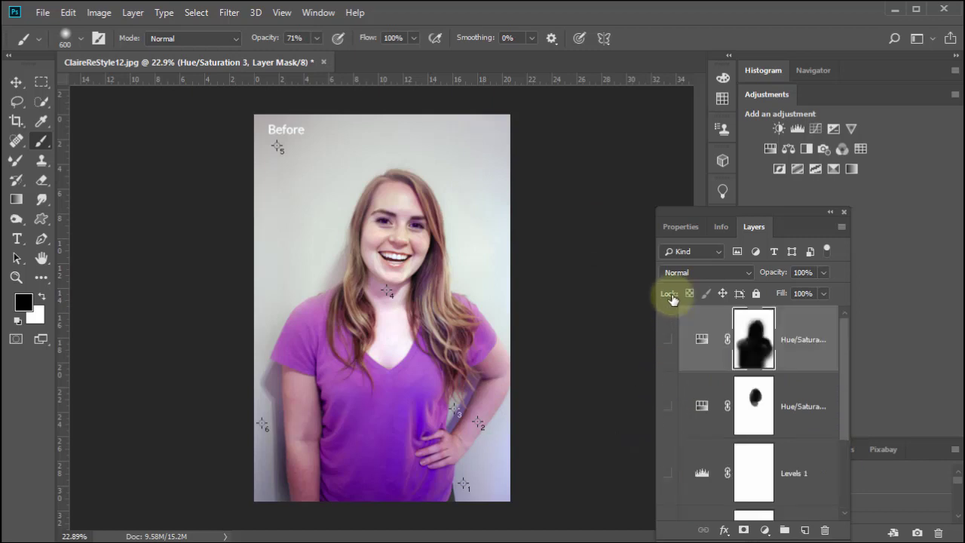
pyautogui.click(667, 340)
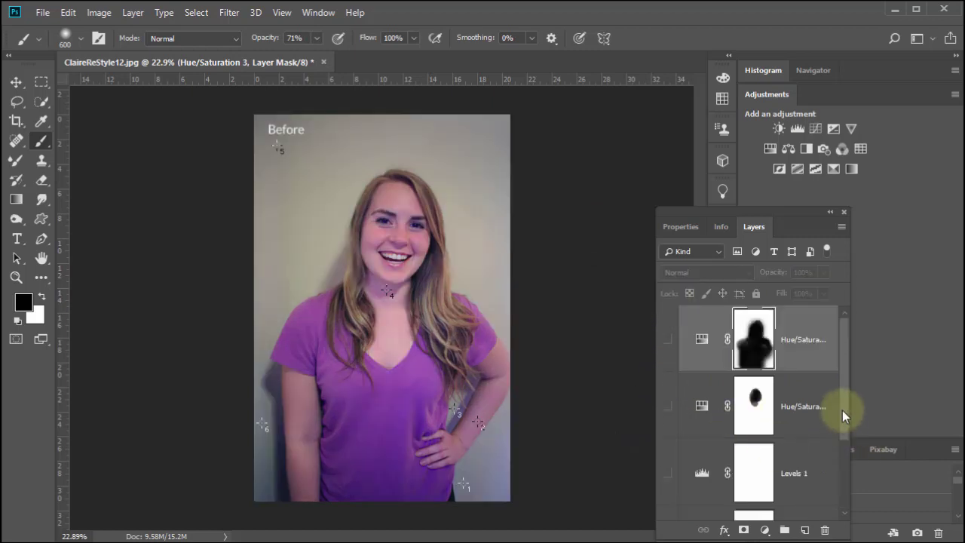
pyautogui.moveTo(842, 410); pyautogui.dragTo(852, 491)
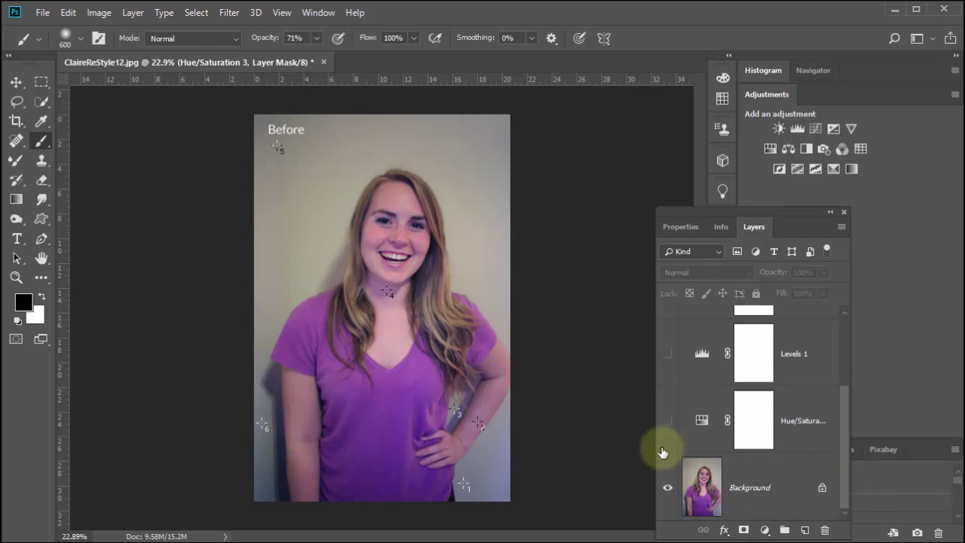
pyautogui.moveTo(667, 419); pyautogui.dragTo(673, 305)
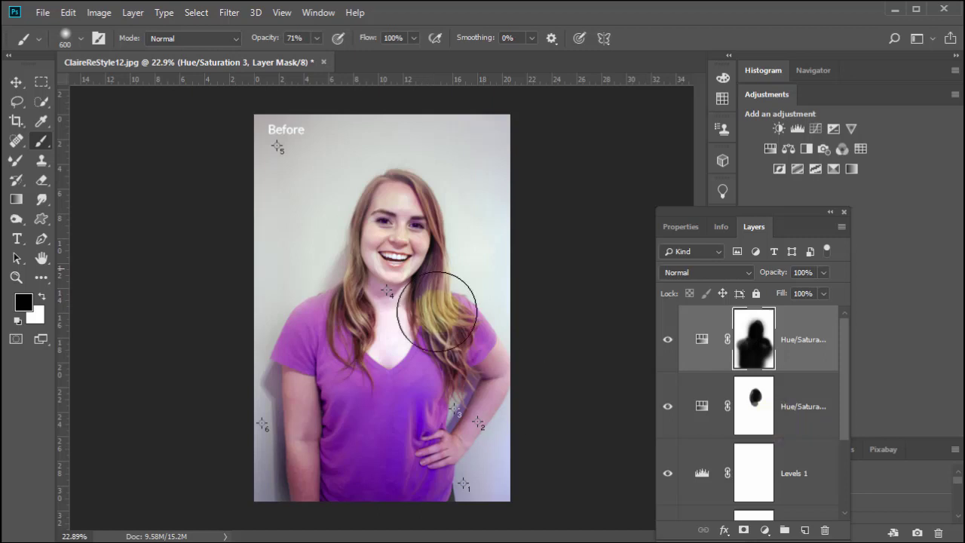
pyautogui.click(368, 385)
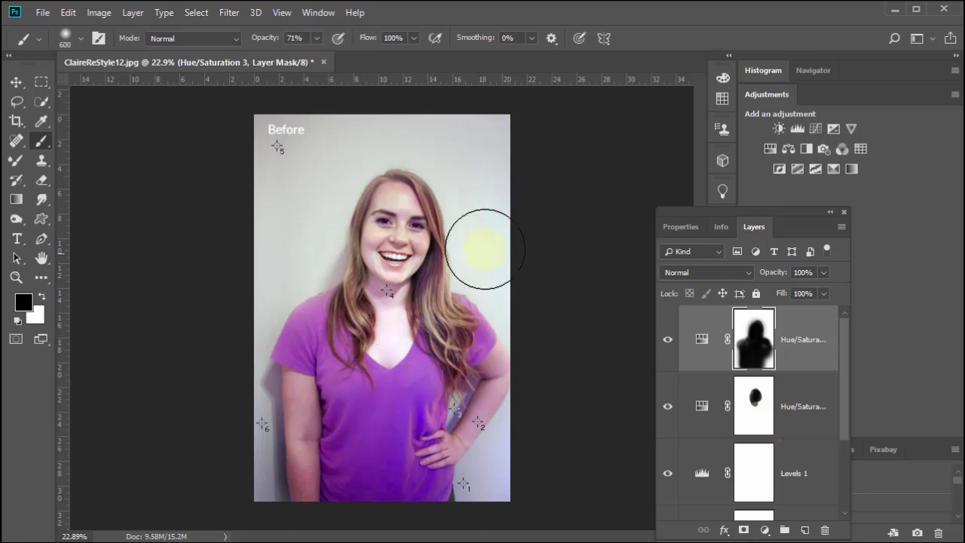